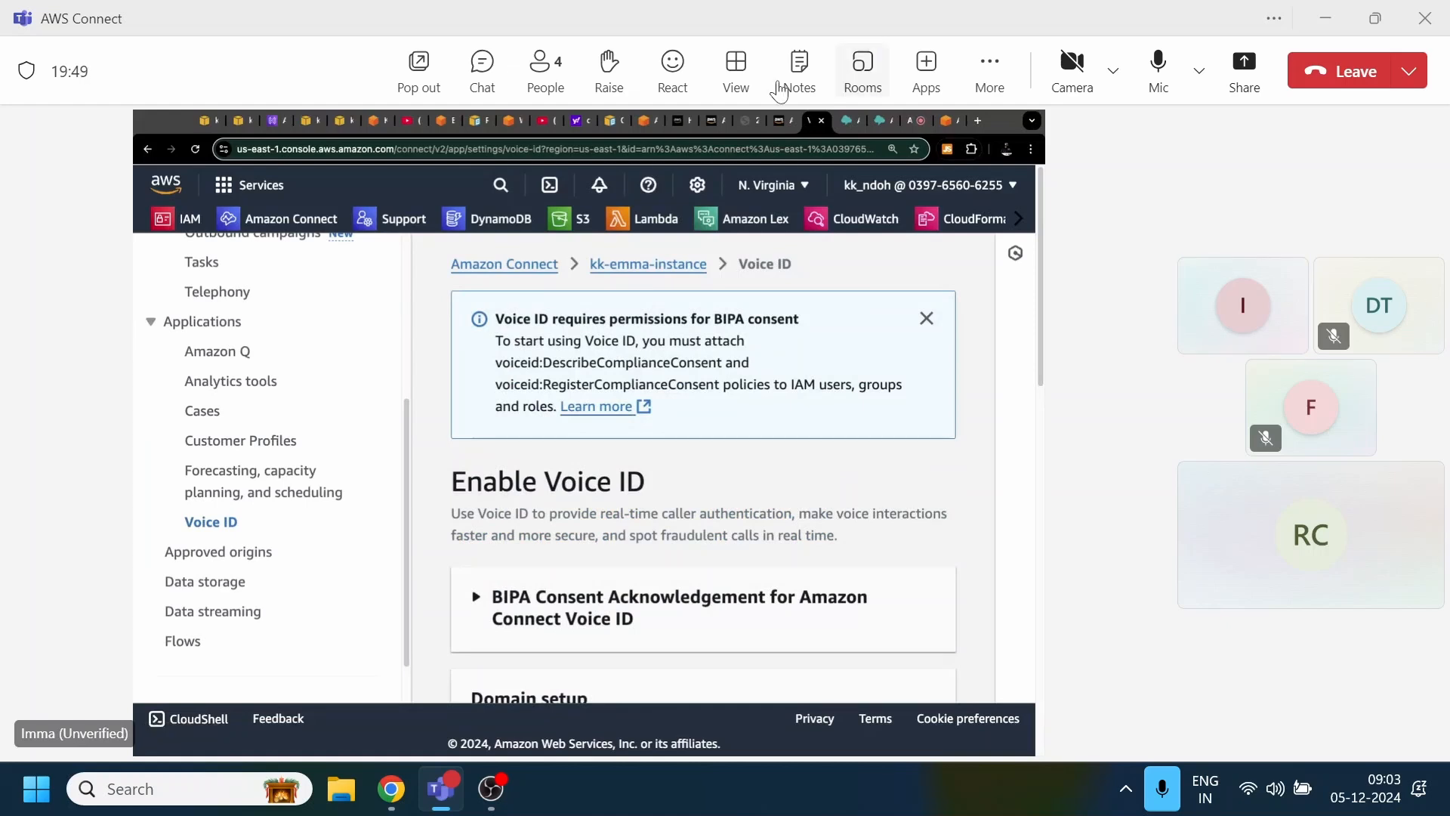
Show the meeting in full screen.
{"action": "left_click", "coordinate": [736, 71]}
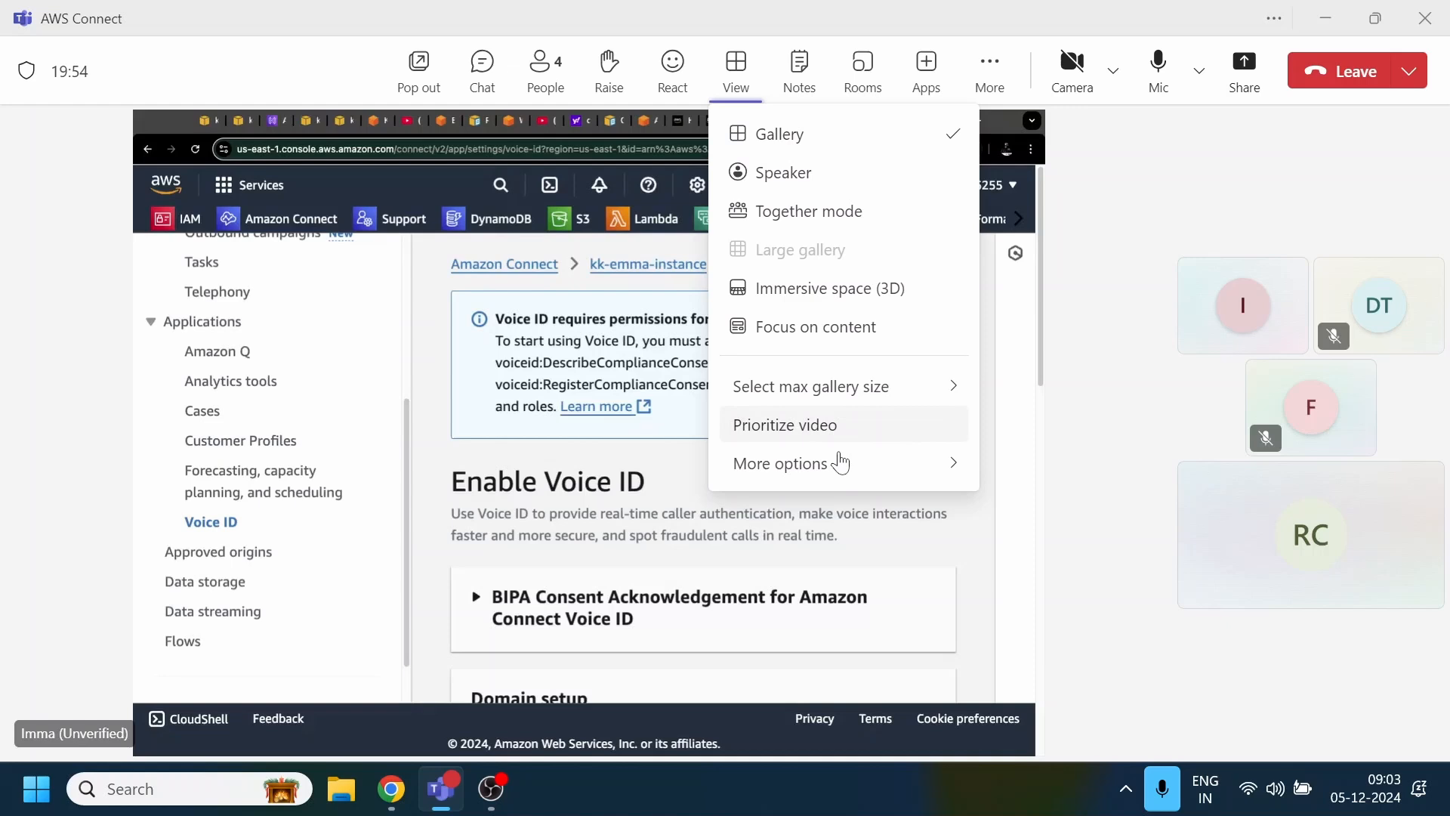
{"action": "mouse_move", "coordinate": [842, 463]}
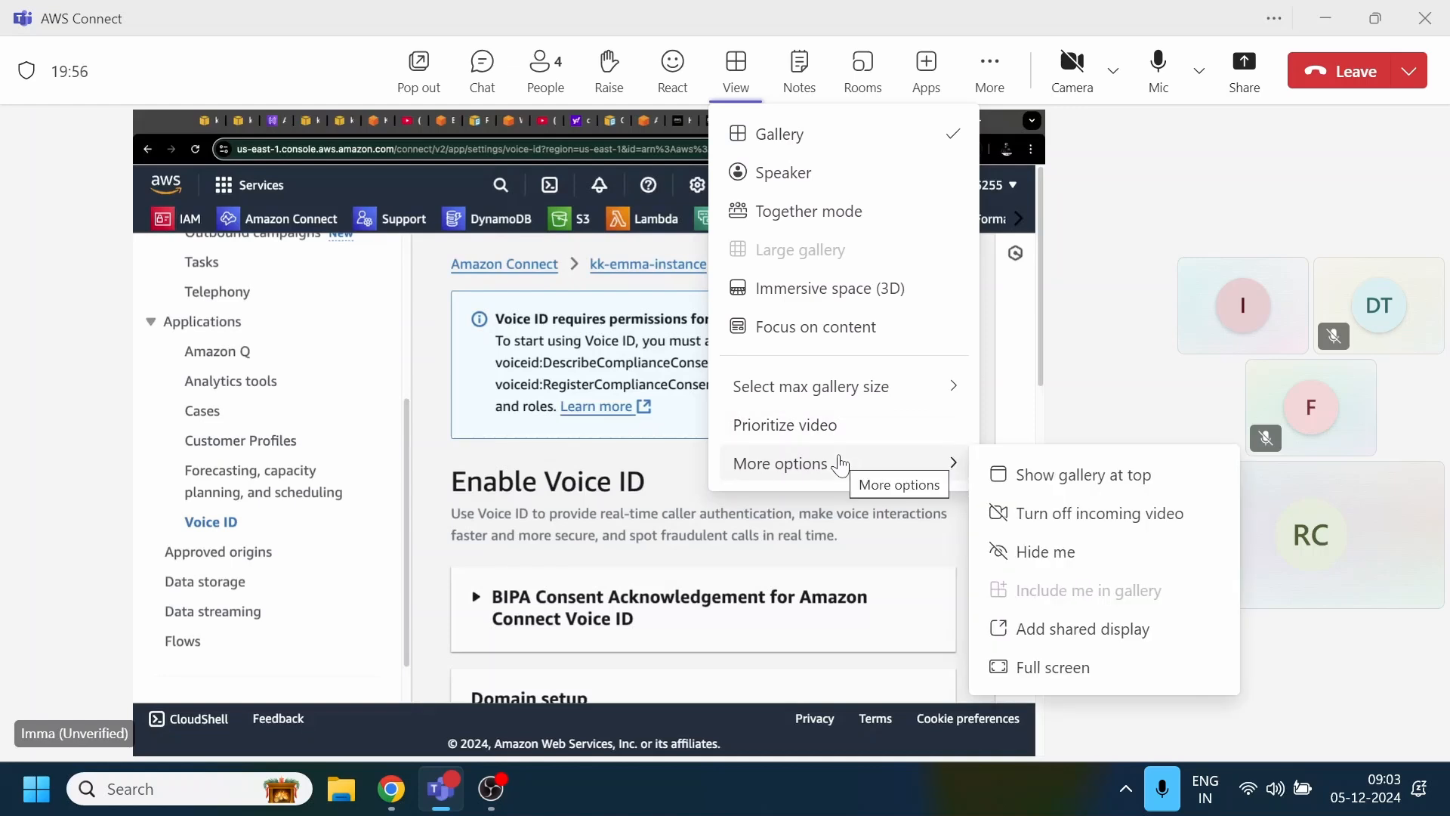
{"action": "left_click", "coordinate": [1117, 670]}
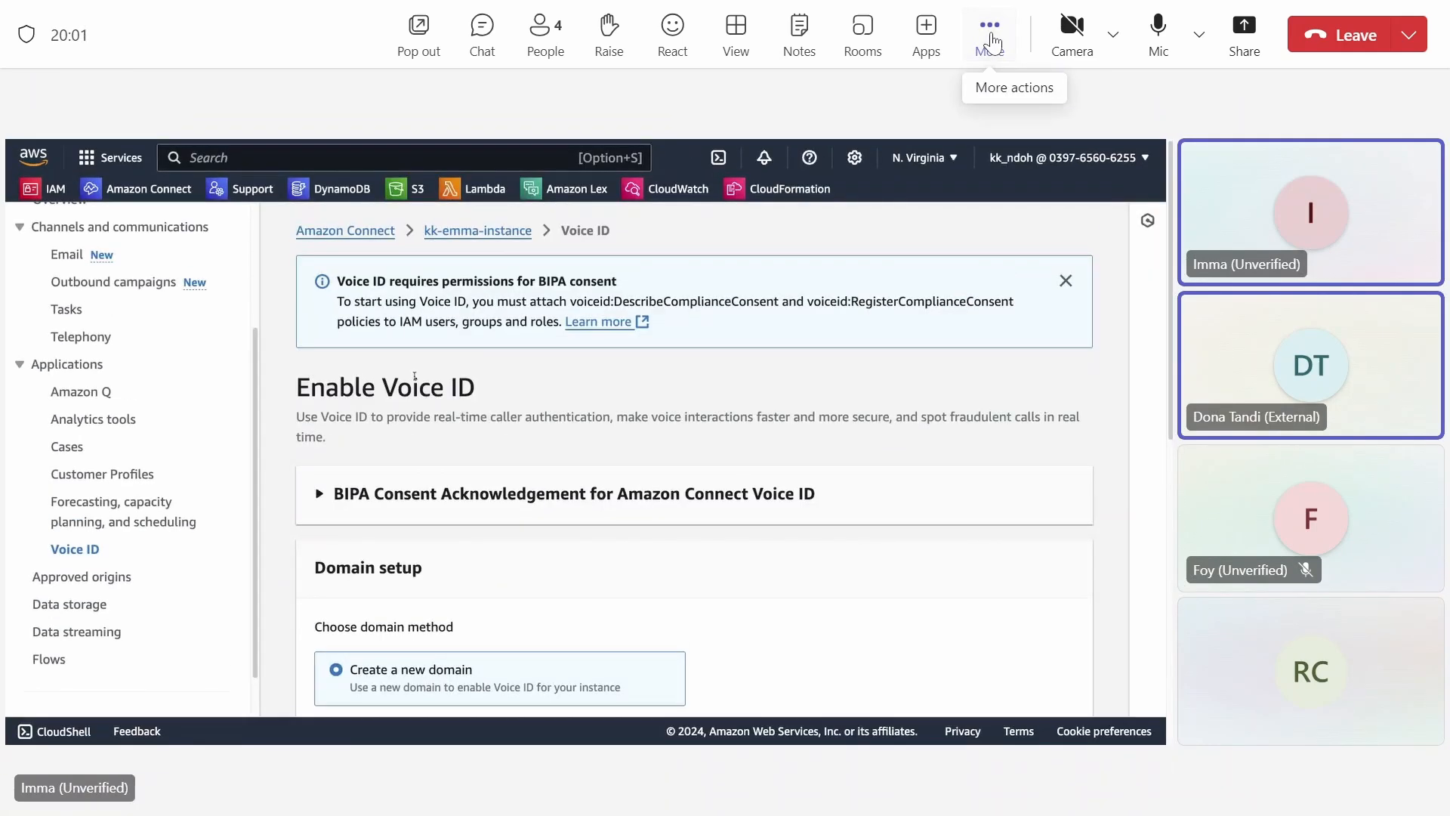
Switch the meeting layout to Focus on content so the shared screen fills the window.
{"action": "left_click", "coordinate": [990, 38]}
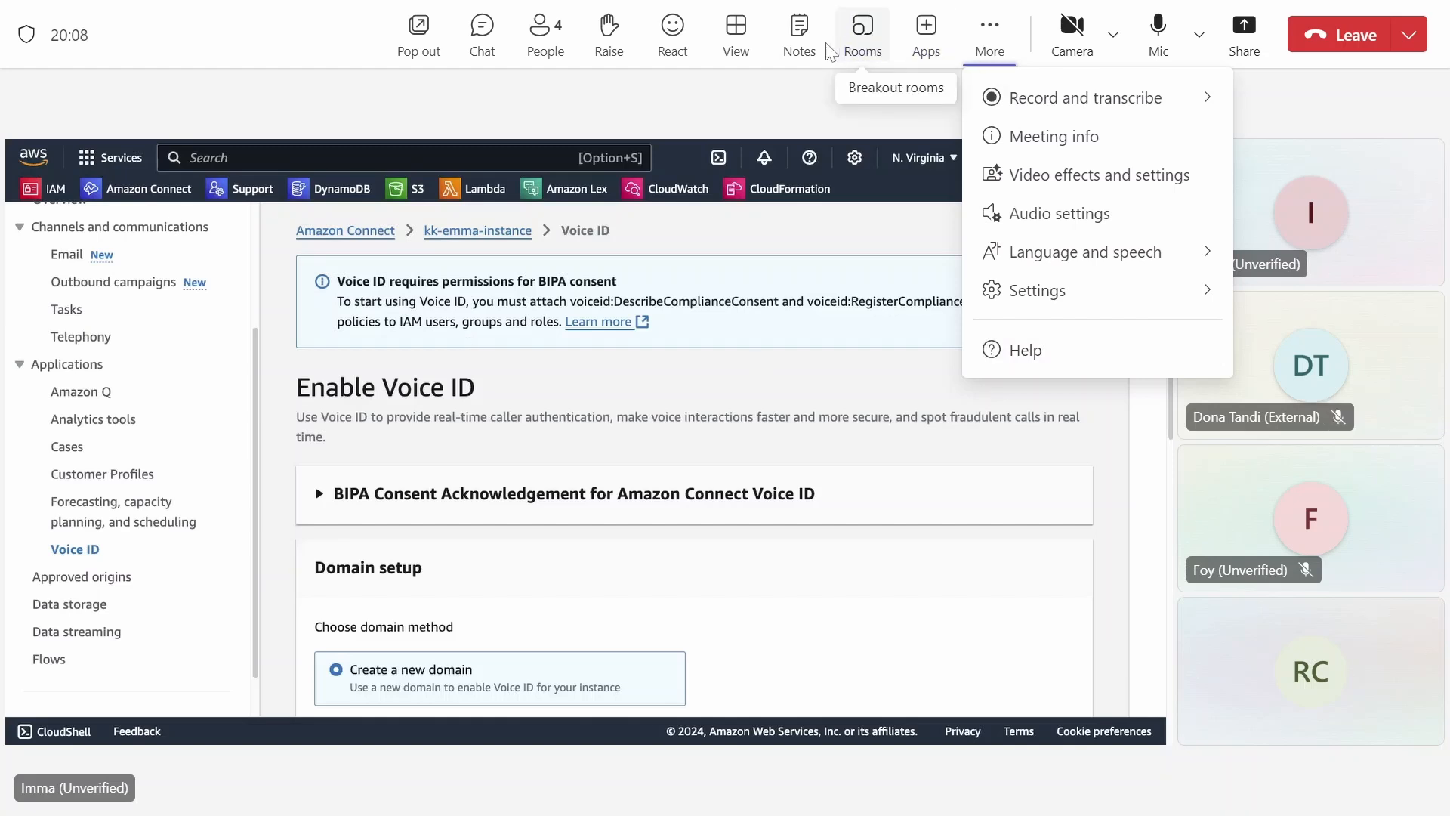
{"action": "left_click", "coordinate": [731, 60]}
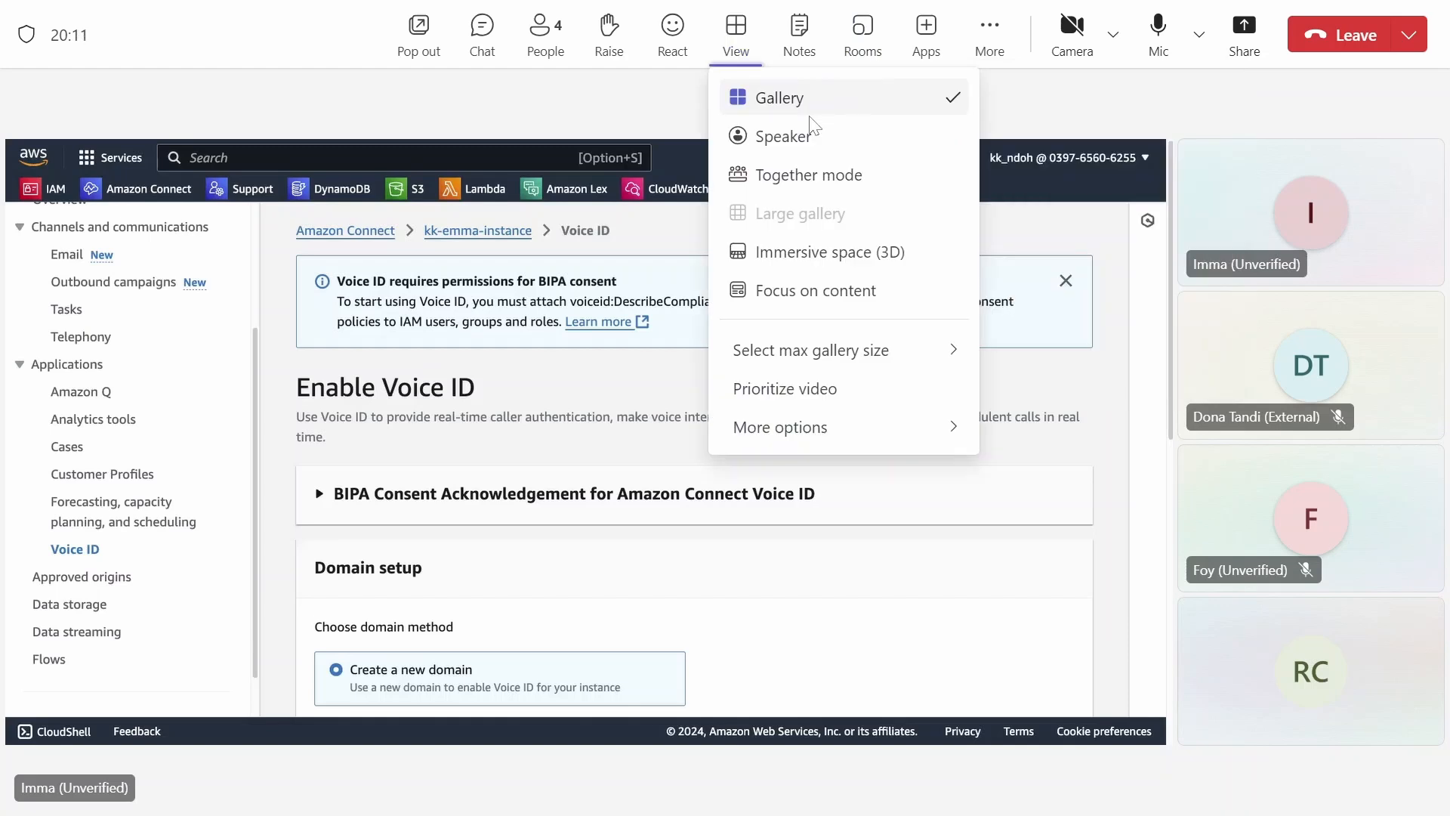
{"action": "left_click", "coordinate": [802, 141]}
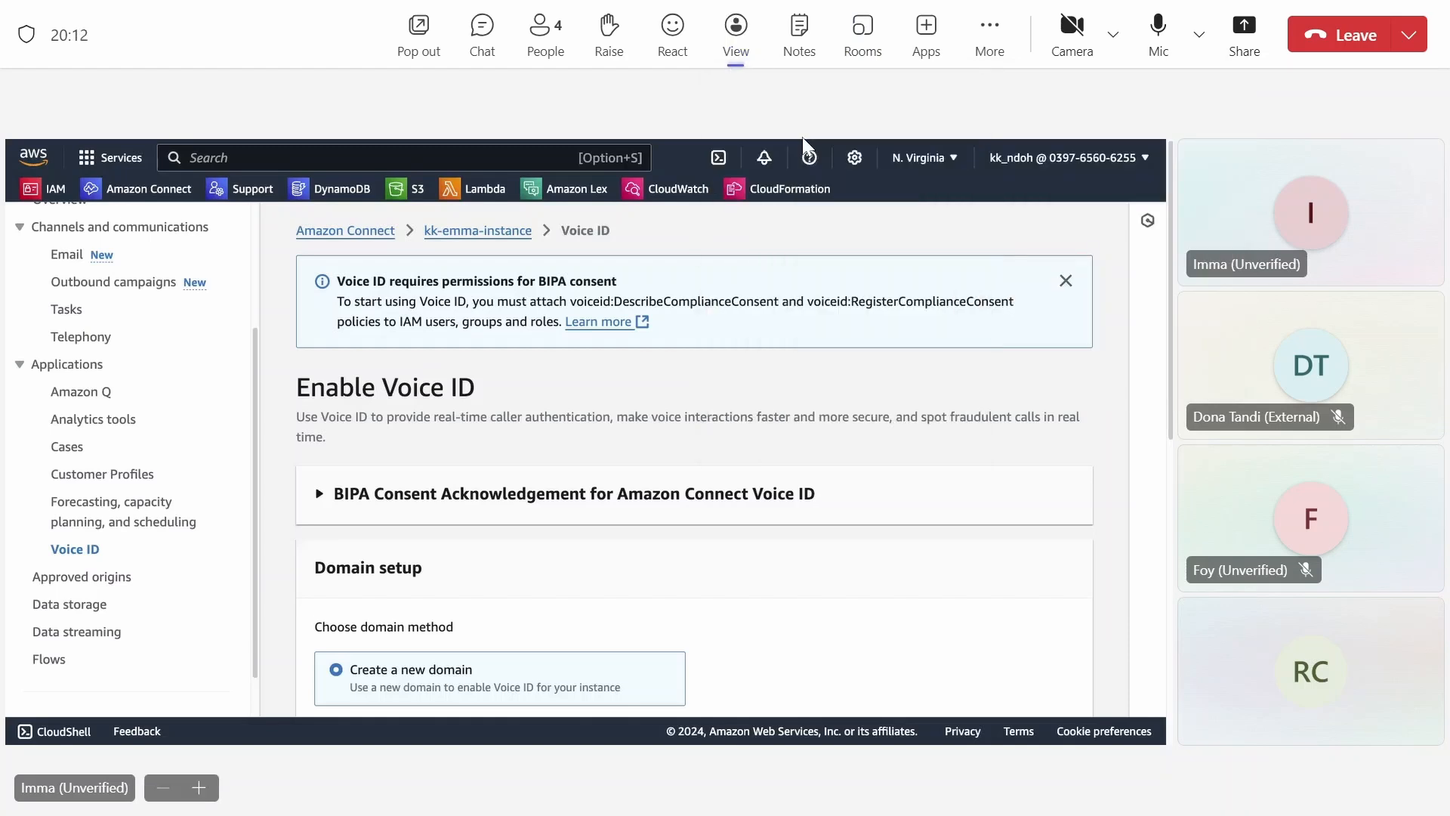
{"action": "left_click", "coordinate": [736, 38]}
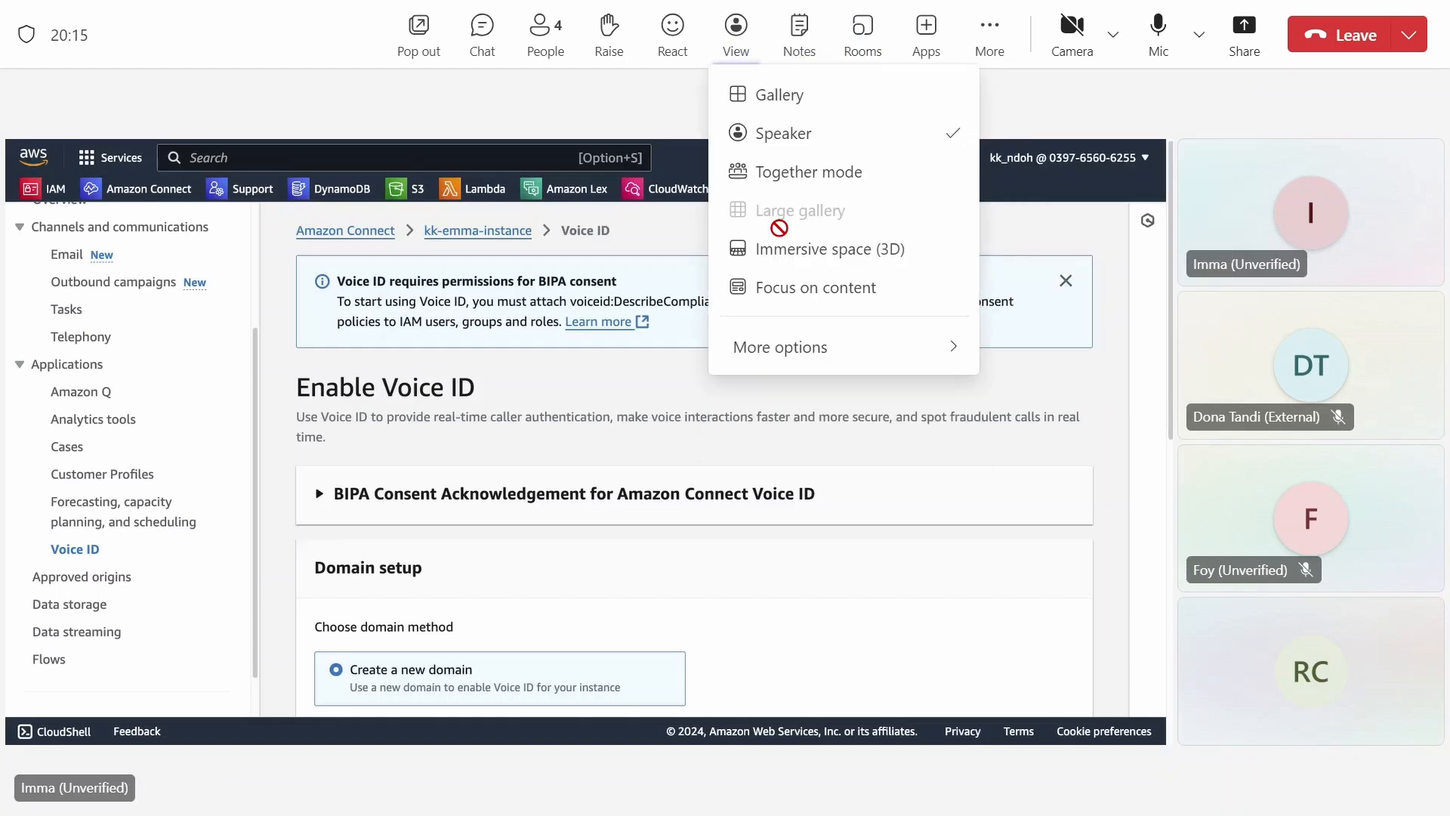
{"action": "left_click", "coordinate": [782, 291]}
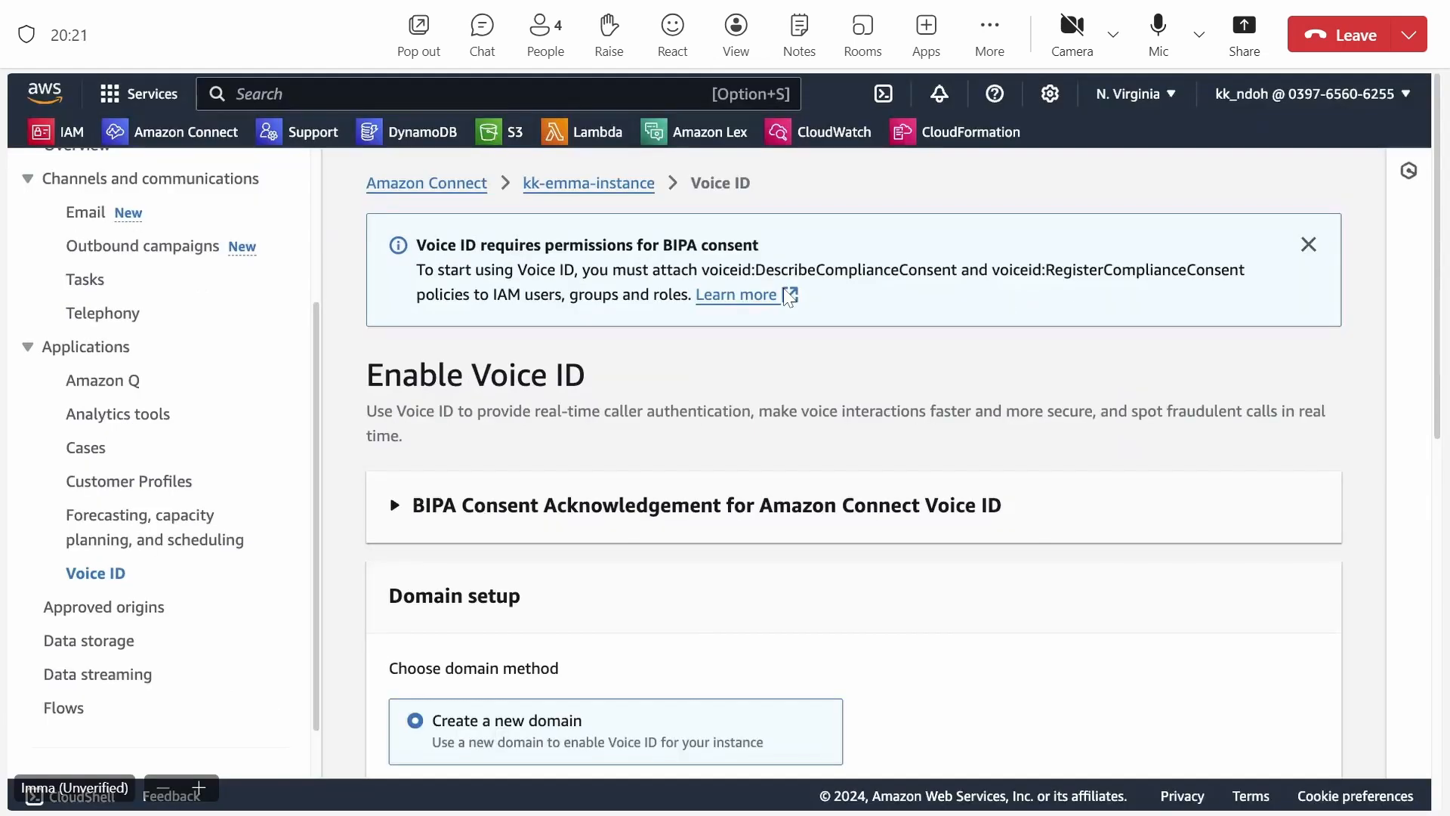
Review the BIPA consent notice and the domain setup options on the Enable Voice ID page.
{"action": "scroll", "coordinate": [1037, 527], "scroll_direction": "down", "scroll_amount": 1}
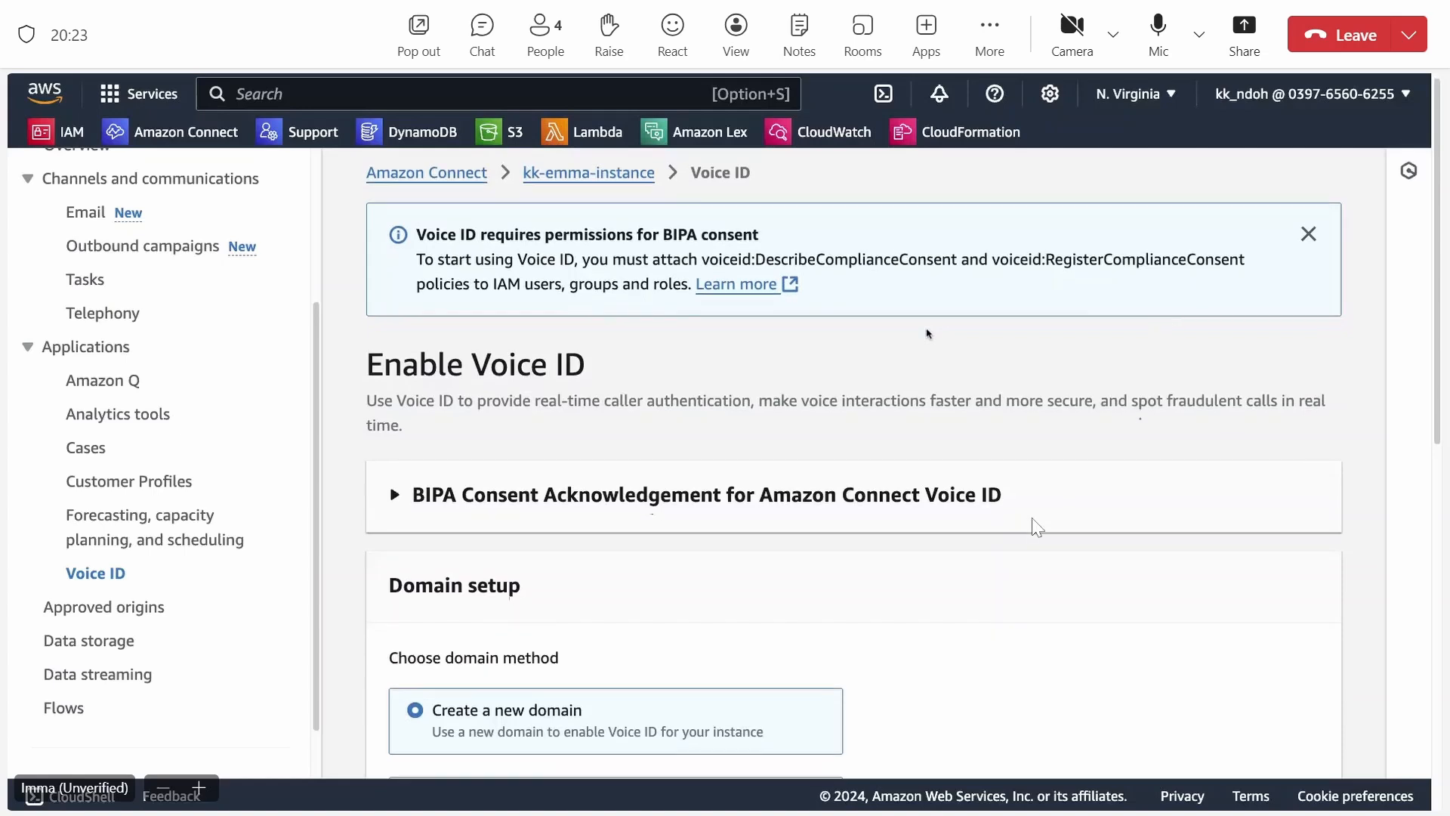
{"action": "scroll", "coordinate": [1037, 527], "scroll_direction": "down", "scroll_amount": 2}
{"action": "scroll", "coordinate": [1055, 529], "scroll_direction": "up", "scroll_amount": 2}
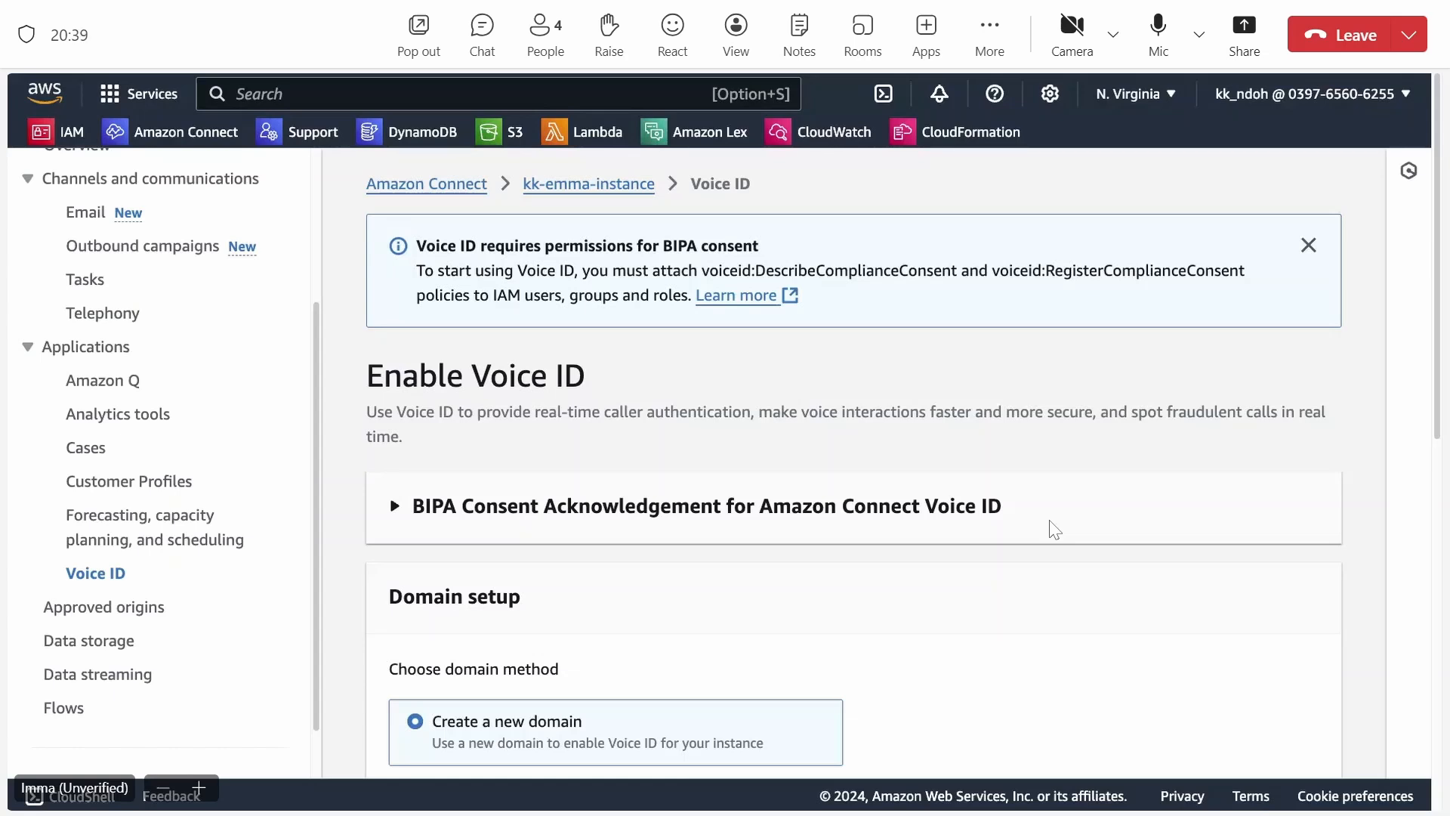
{"action": "scroll", "coordinate": [1054, 529], "scroll_direction": "down", "scroll_amount": 1}
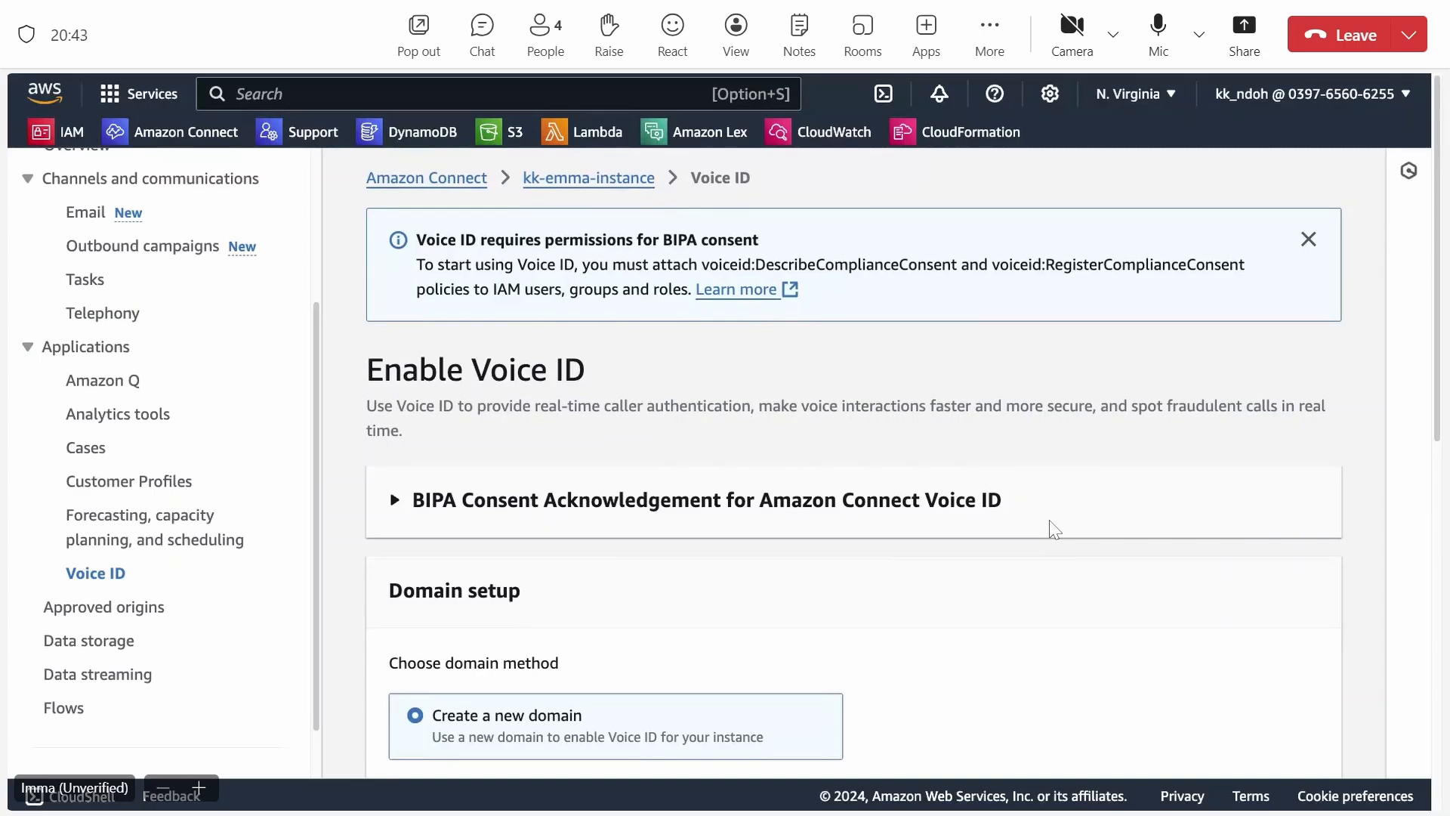
{"action": "scroll", "coordinate": [1049, 521], "scroll_direction": "down", "scroll_amount": 1}
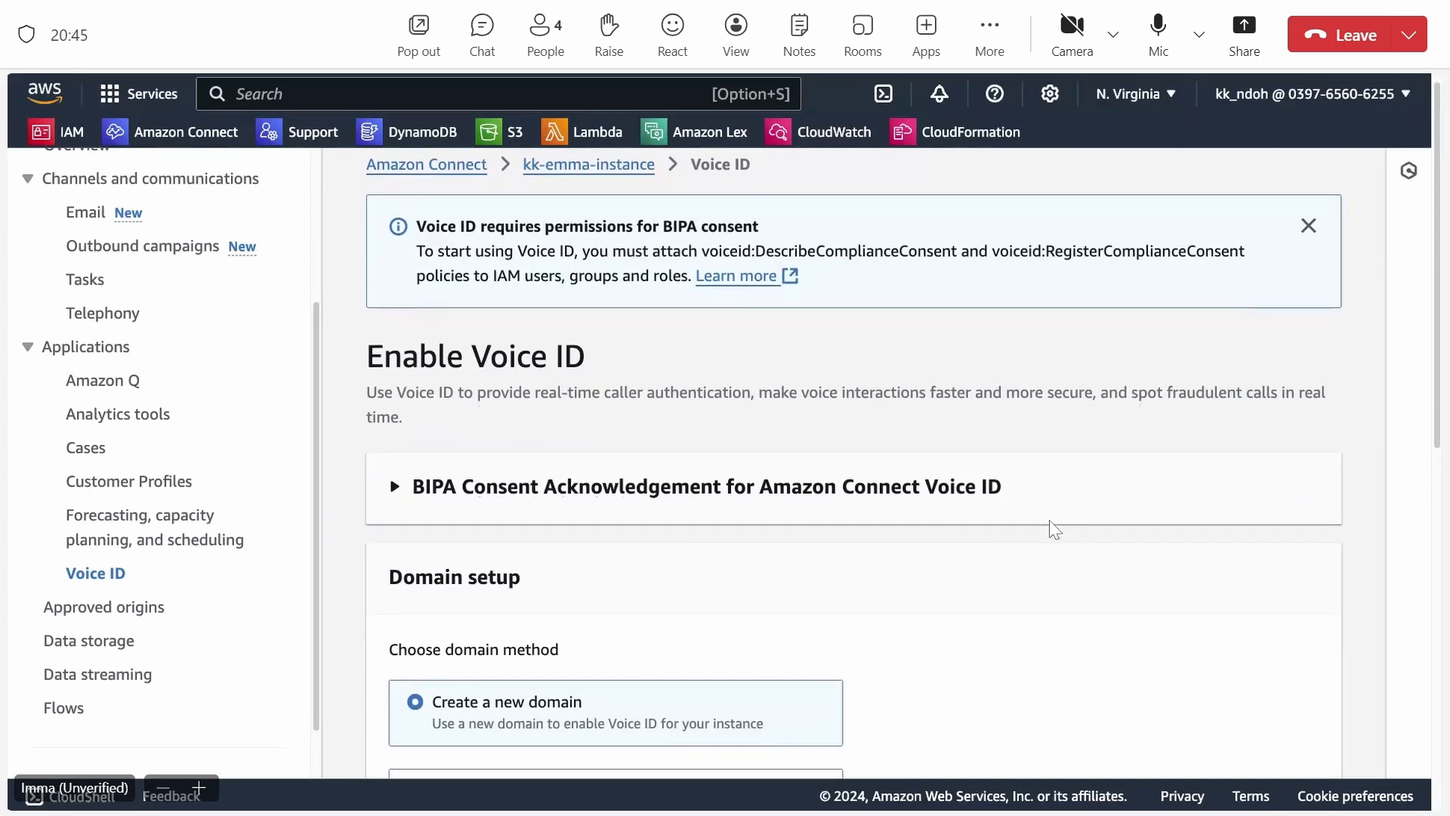
{"action": "scroll", "coordinate": [1049, 520], "scroll_direction": "up", "scroll_amount": 1}
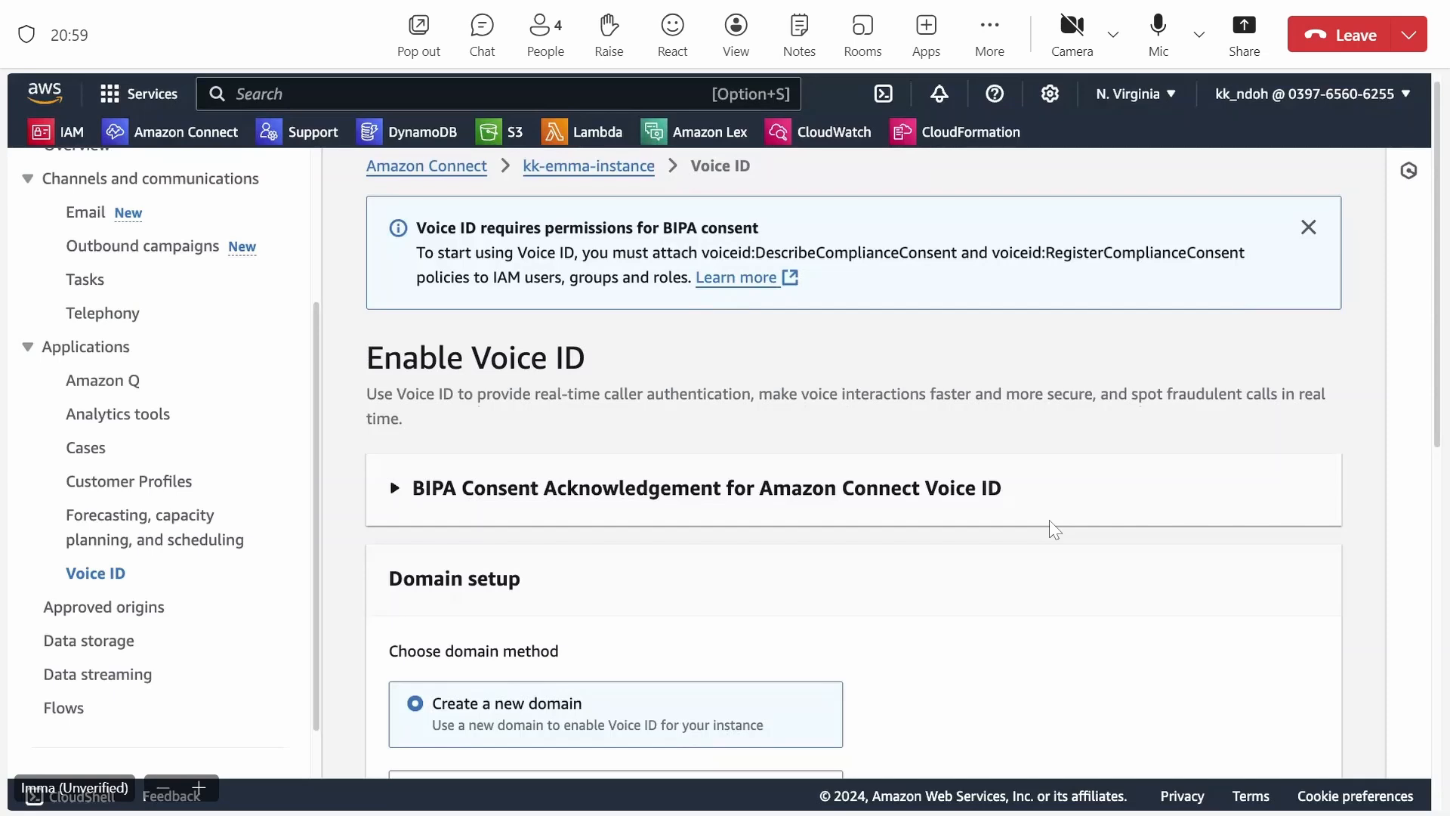
{"action": "scroll", "coordinate": [1050, 521], "scroll_direction": "down", "scroll_amount": 1}
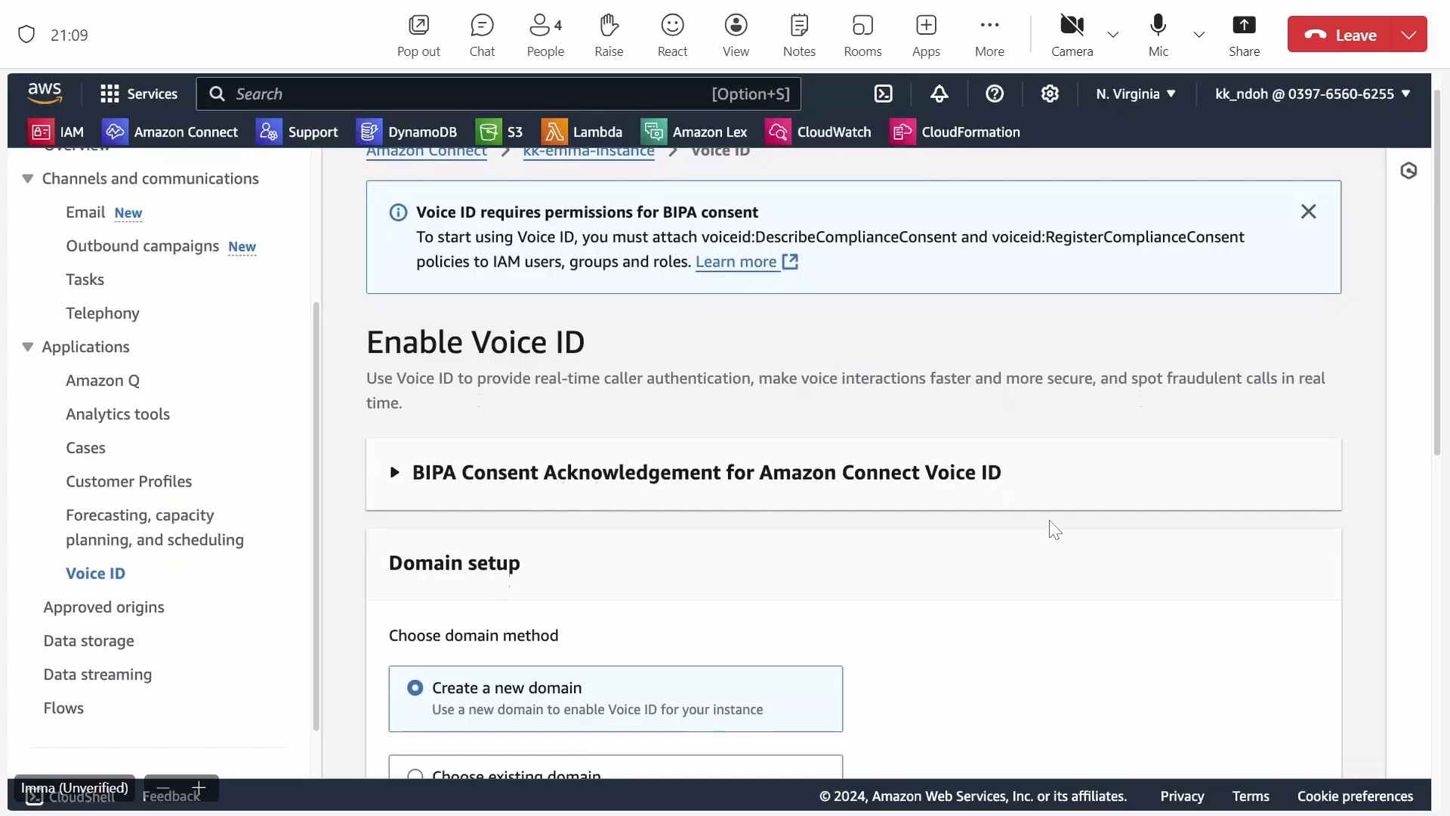
{"action": "scroll", "coordinate": [1054, 529], "scroll_direction": "down", "scroll_amount": 1}
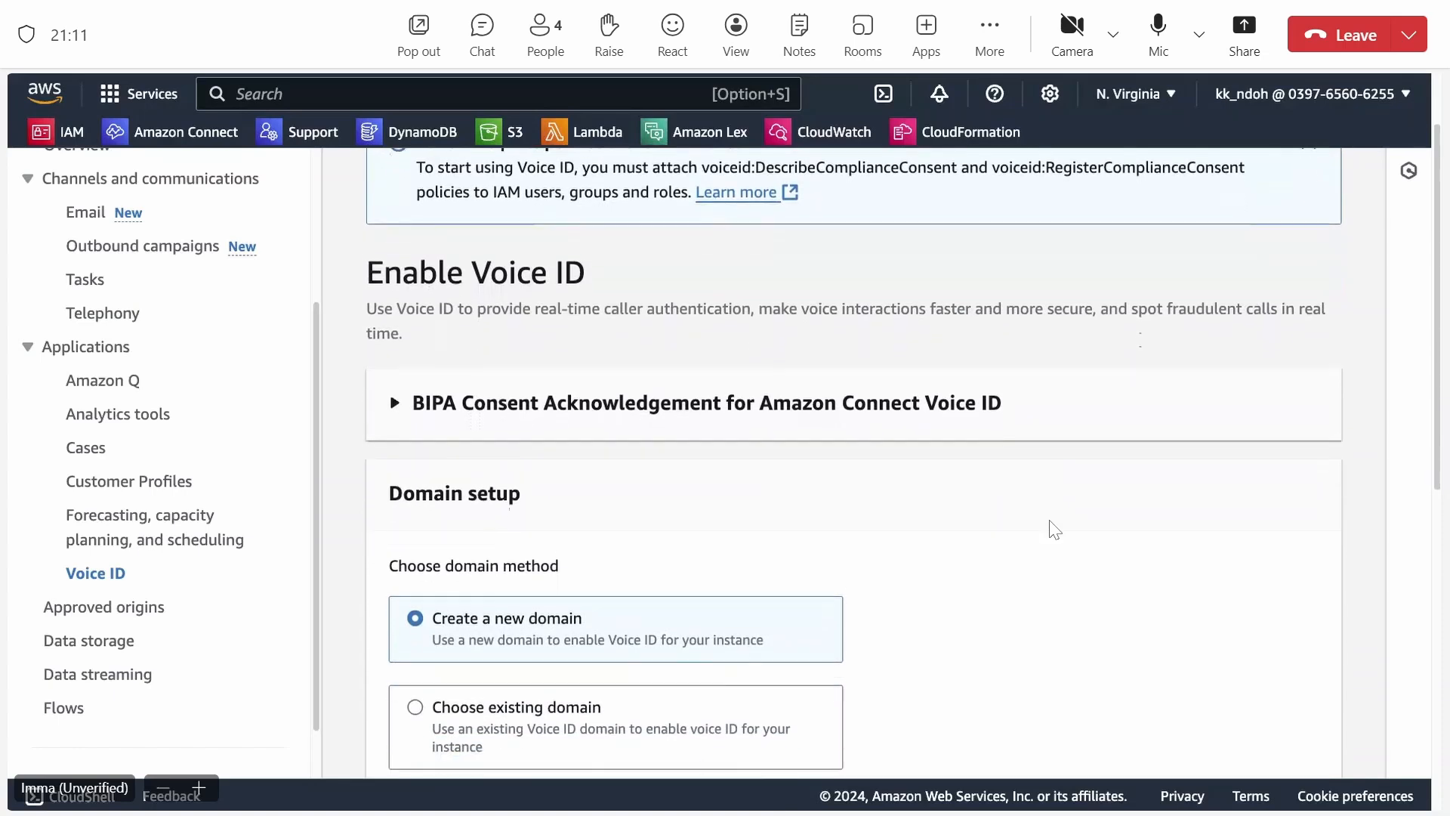
{"action": "scroll", "coordinate": [1054, 529], "scroll_direction": "down", "scroll_amount": 3}
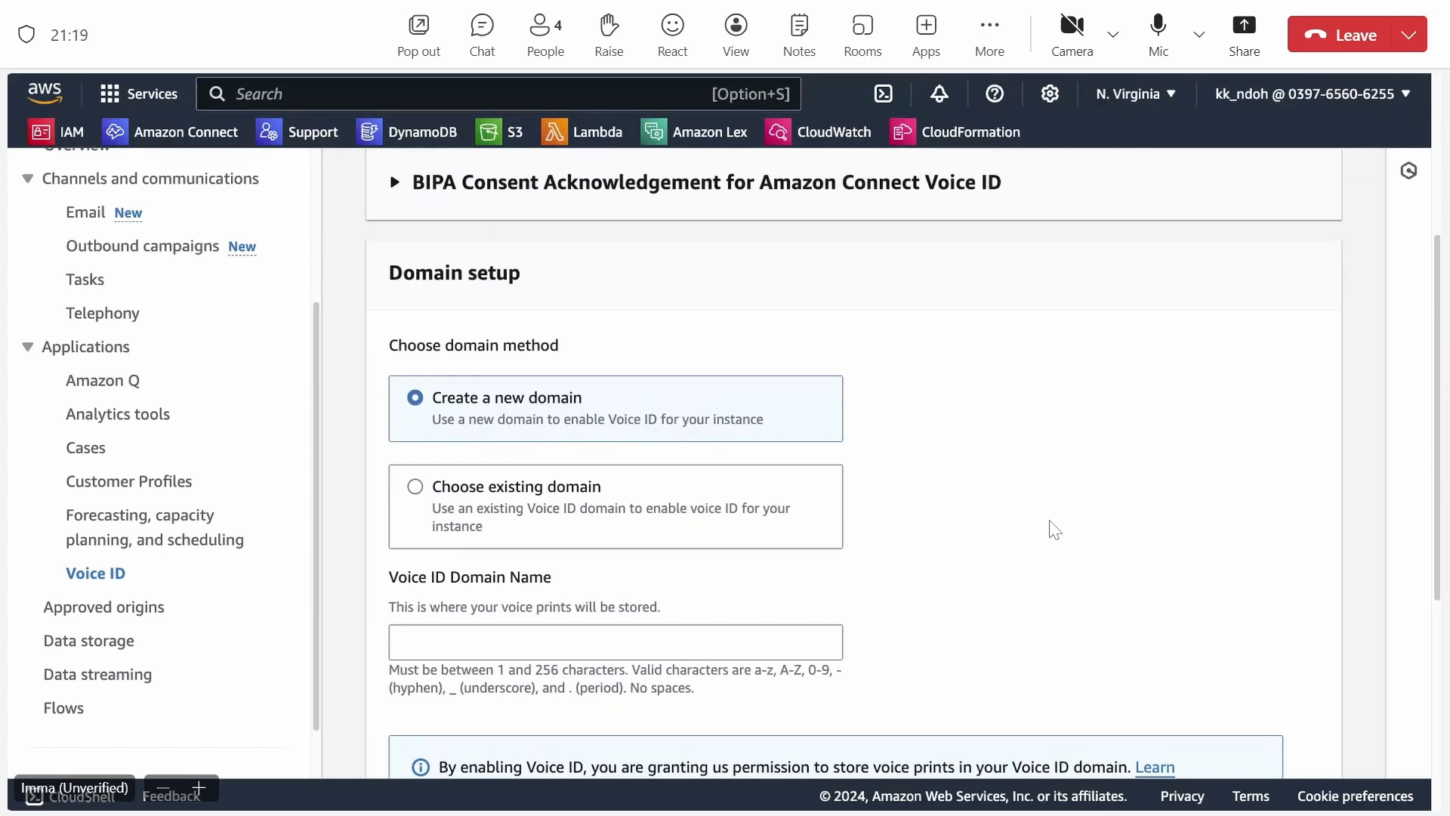
{"action": "scroll", "coordinate": [1055, 529], "scroll_direction": "up", "scroll_amount": 1}
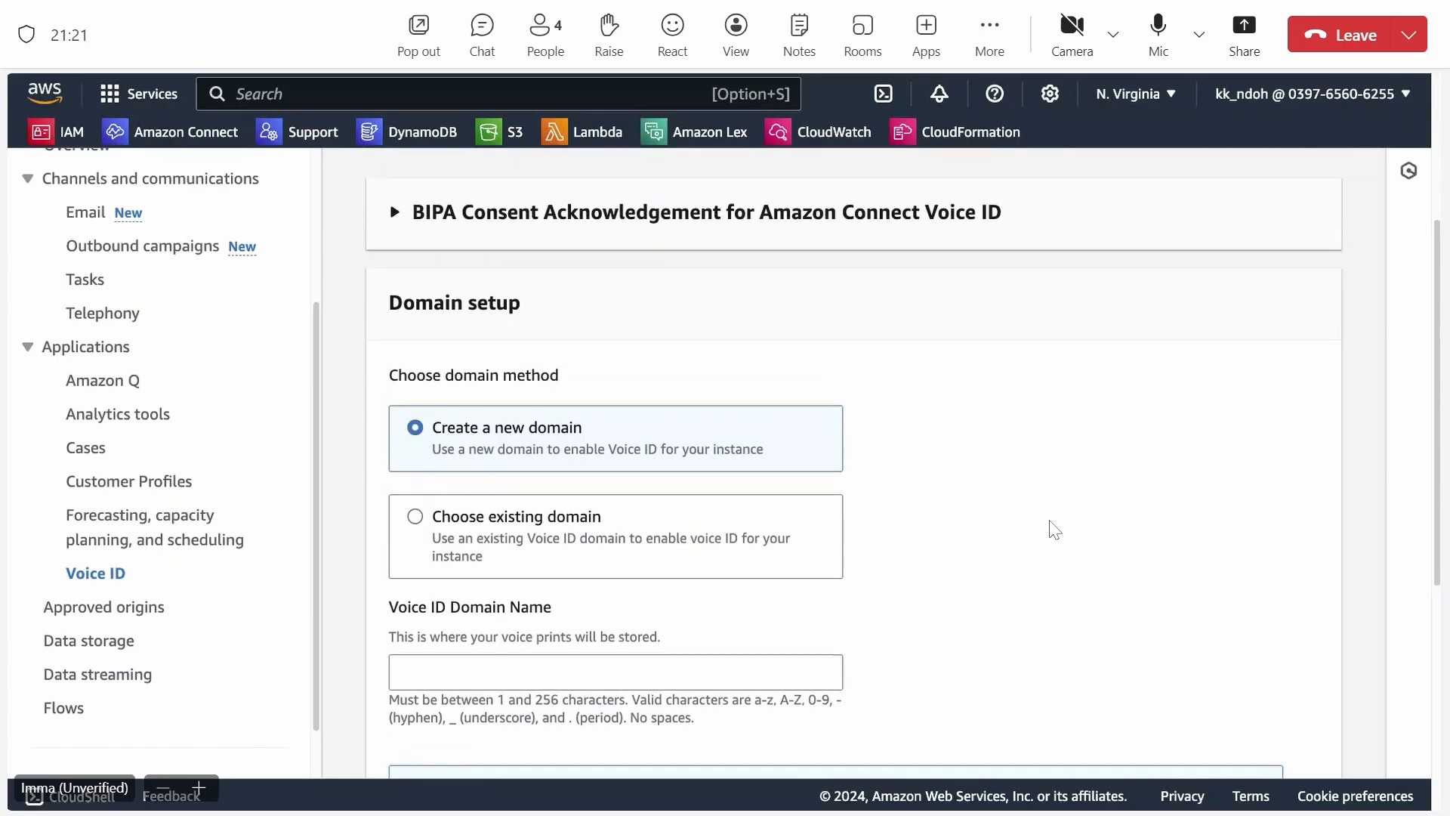
{"action": "scroll", "coordinate": [1054, 529], "scroll_direction": "down", "scroll_amount": 1}
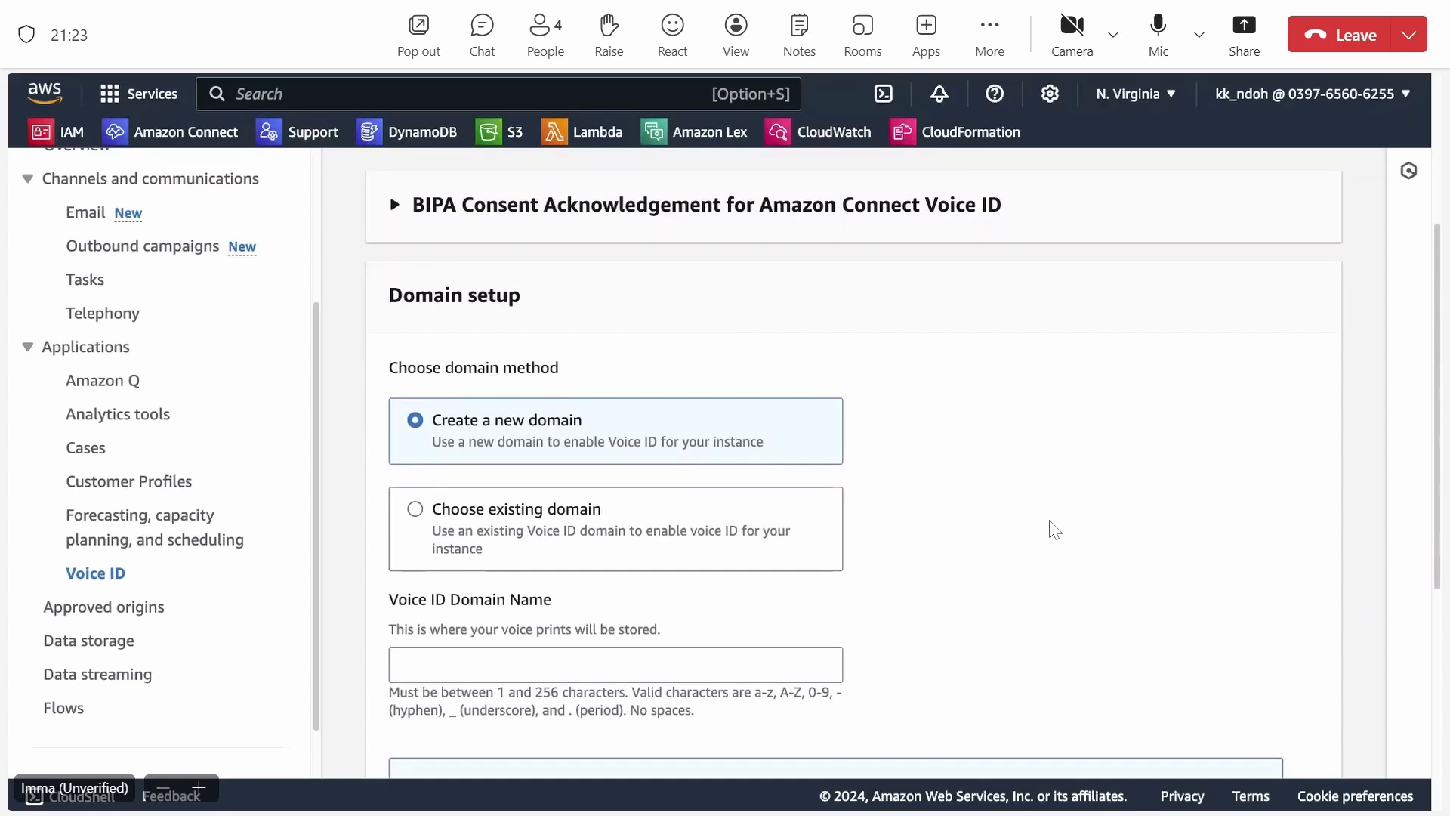
{"action": "scroll", "coordinate": [1054, 528], "scroll_direction": "down", "scroll_amount": 1}
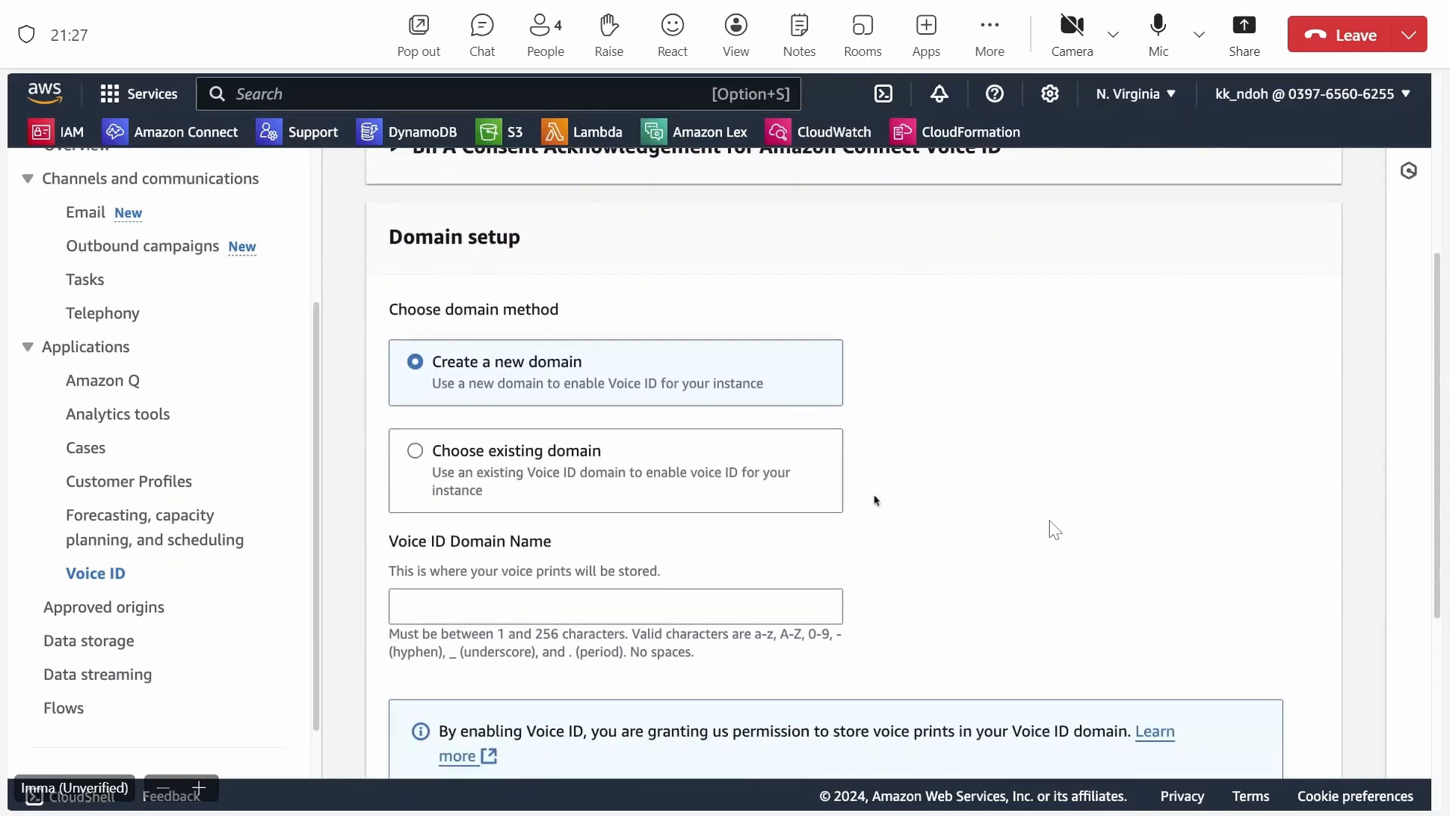
Name the new Voice ID domain with the presenter's first name.
{"action": "left_click", "coordinate": [533, 604]}
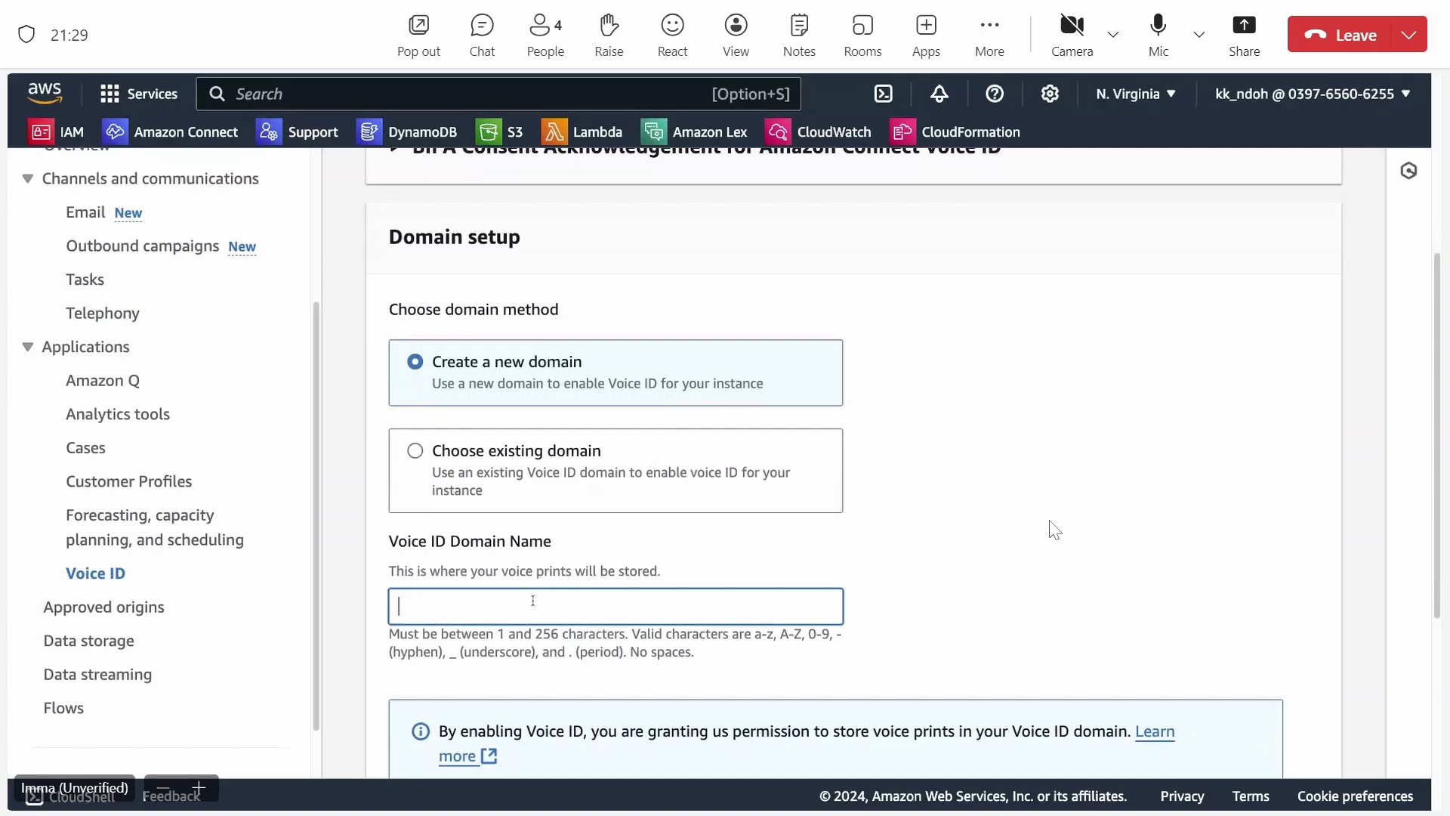
{"action": "type", "text": "Imma"}
Select the existing AWS KMS key for Voice ID in the encryption settings.
{"action": "scroll", "coordinate": [1055, 529], "scroll_direction": "down", "scroll_amount": 3}
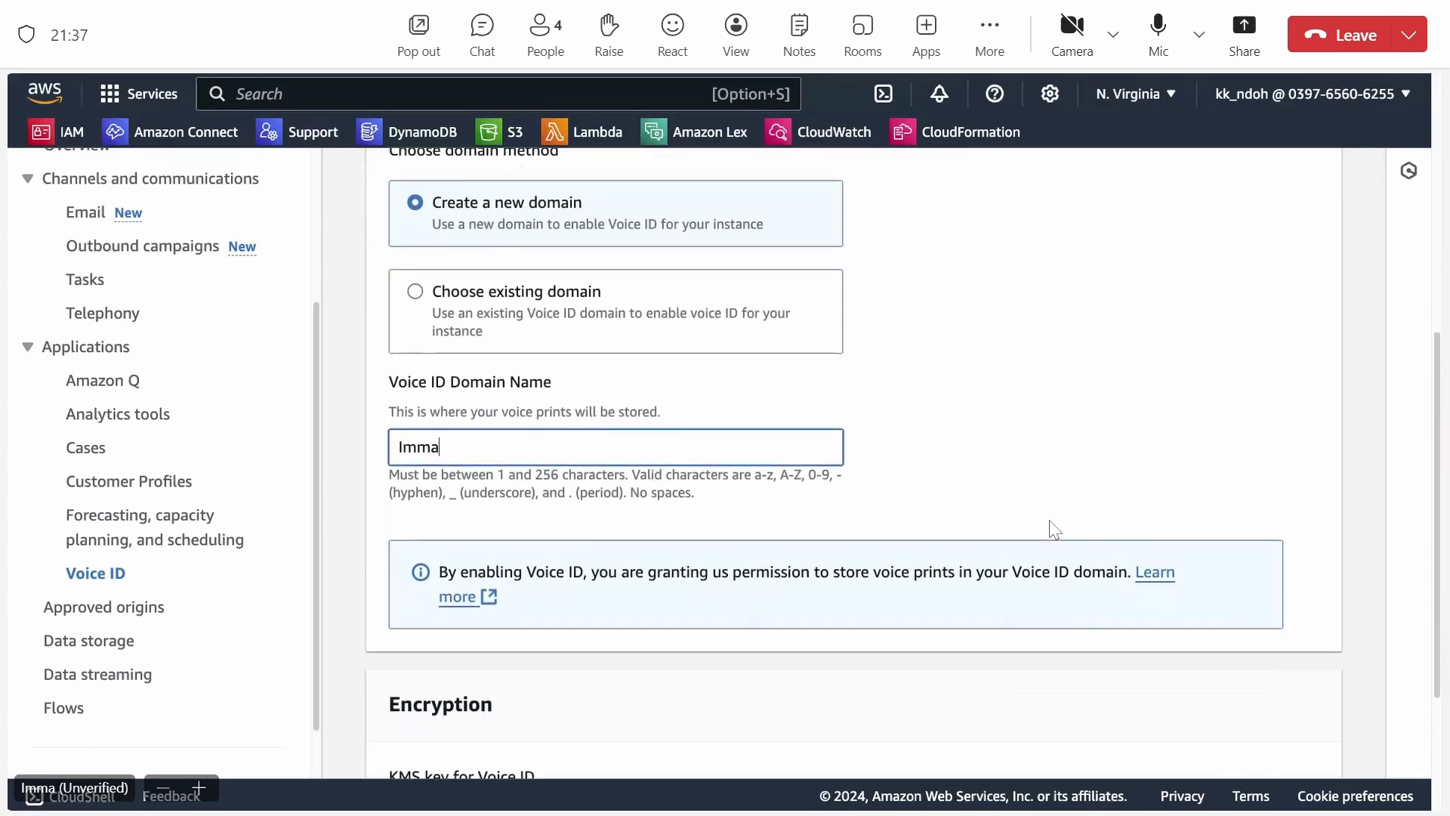
{"action": "scroll", "coordinate": [1055, 529], "scroll_direction": "down", "scroll_amount": 1}
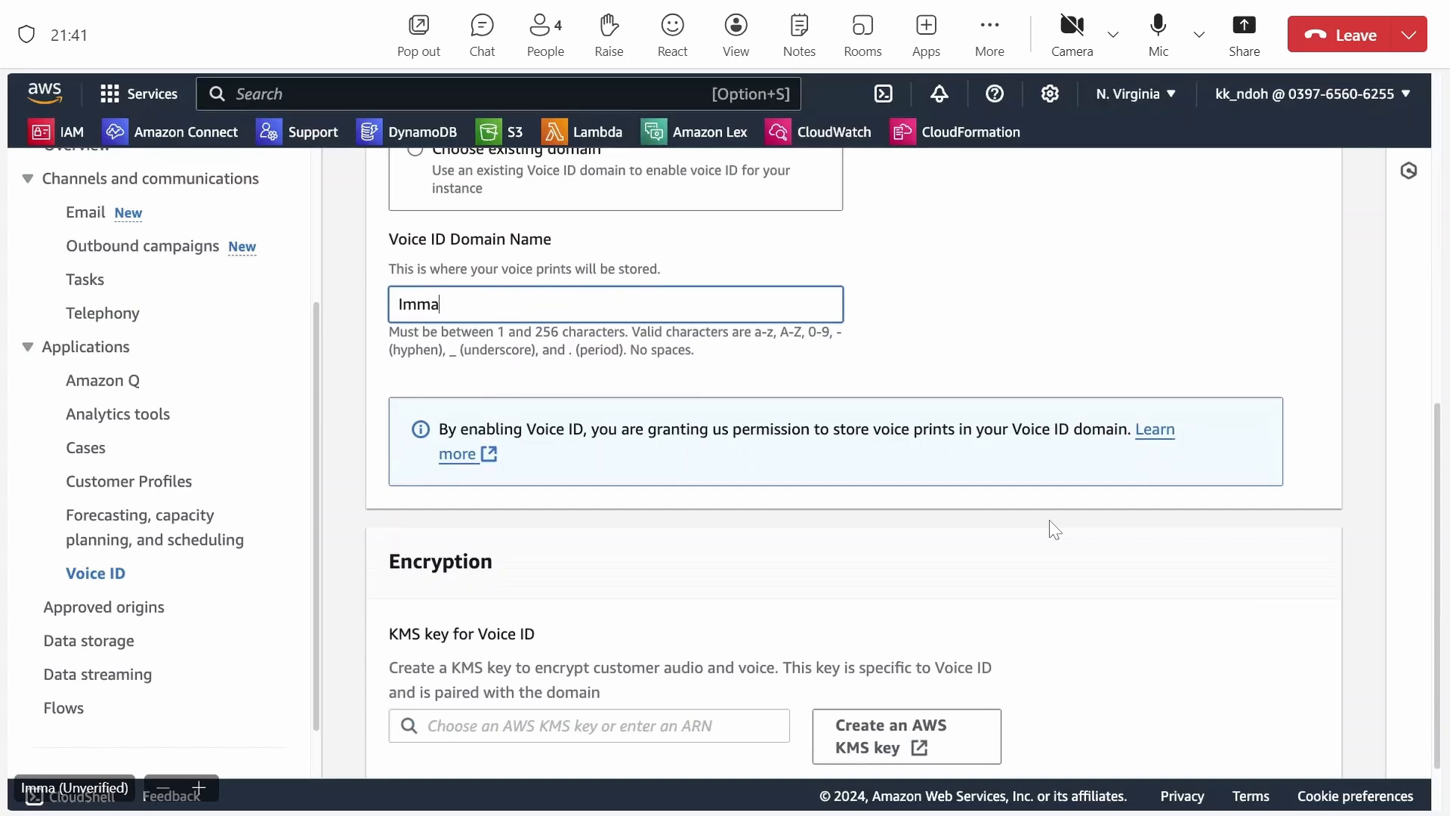
{"action": "scroll", "coordinate": [1055, 528], "scroll_direction": "down", "scroll_amount": 1}
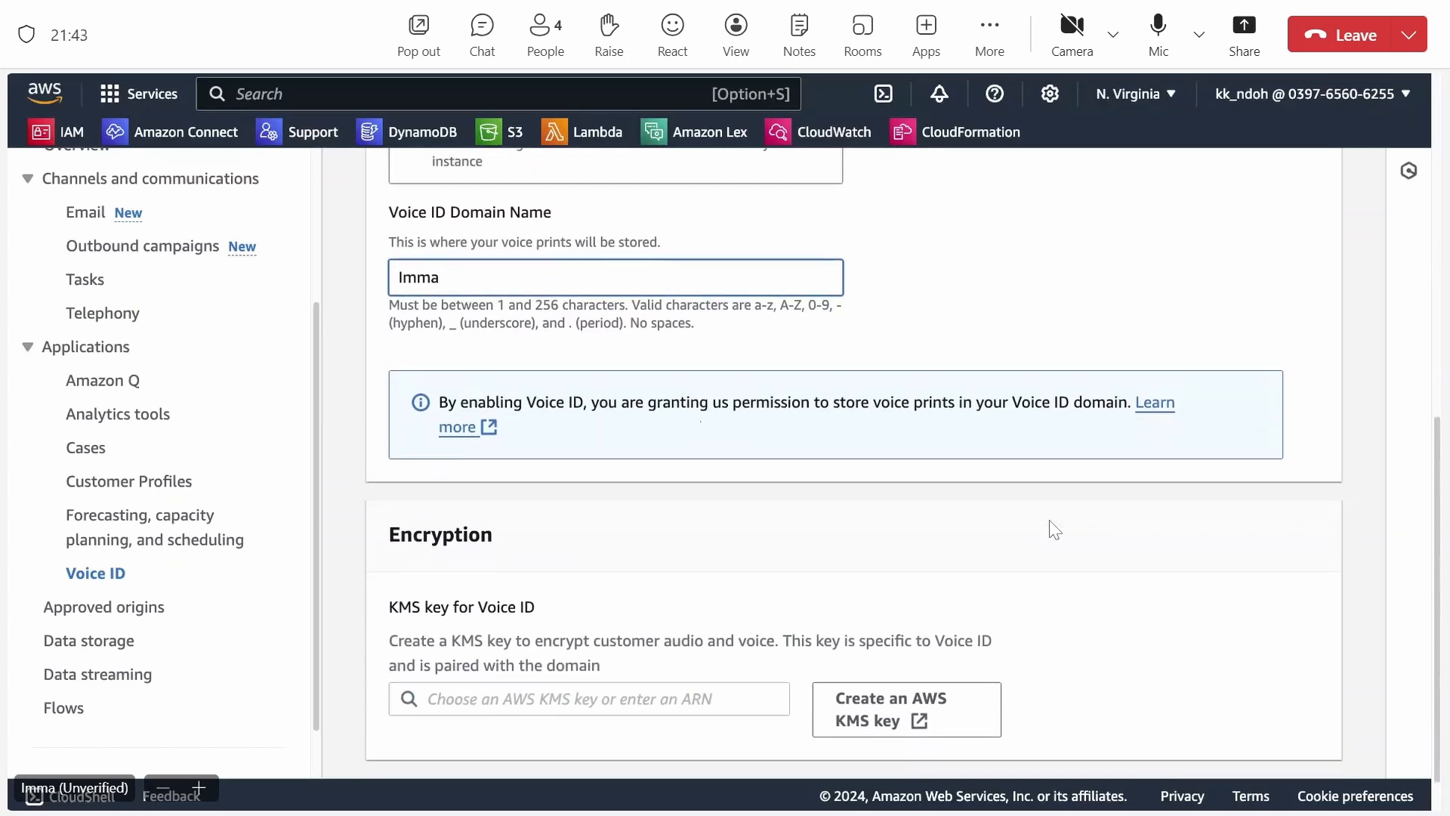
{"action": "scroll", "coordinate": [1055, 529], "scroll_direction": "down", "scroll_amount": 2}
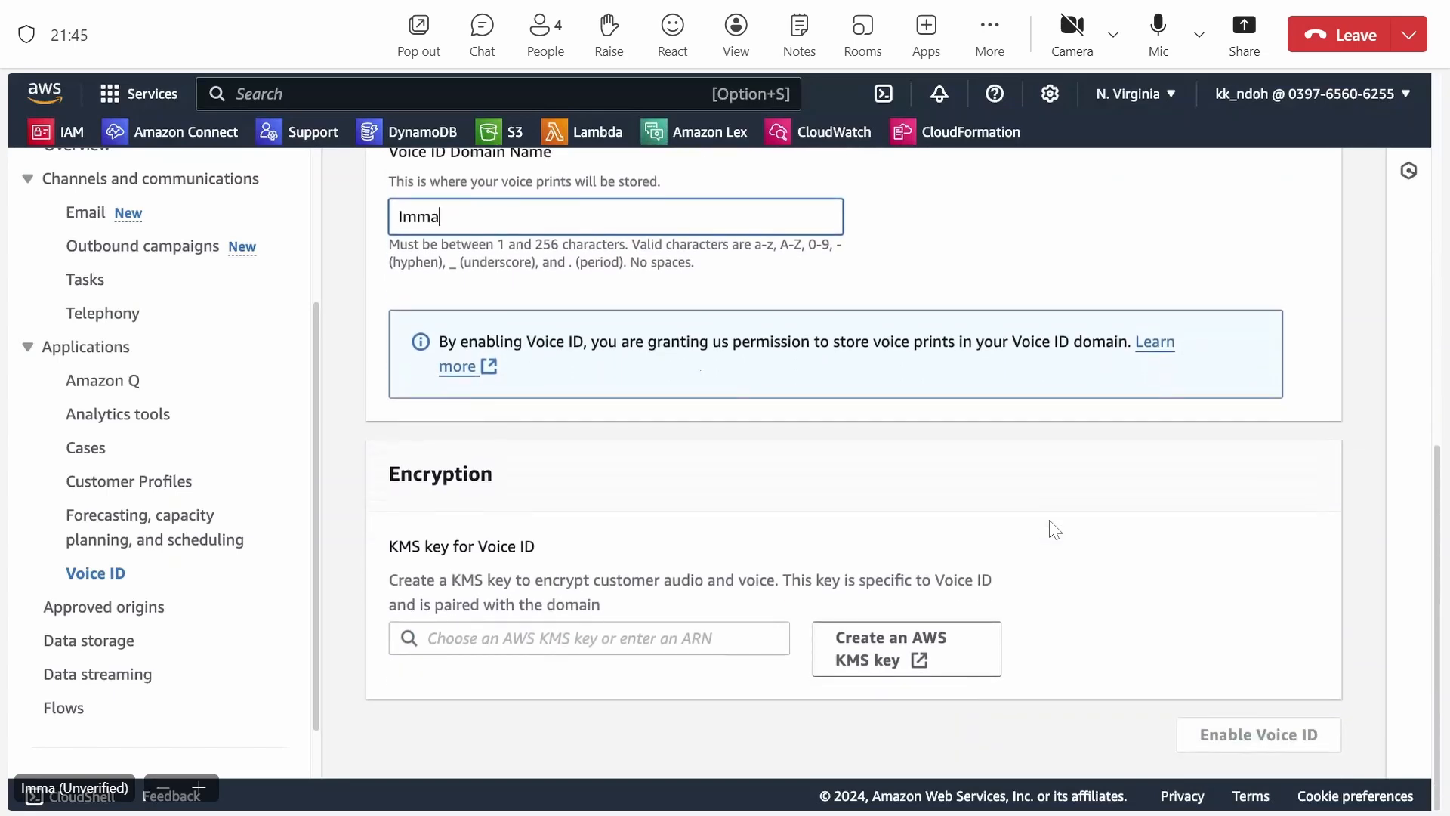
{"action": "left_click", "coordinate": [695, 641]}
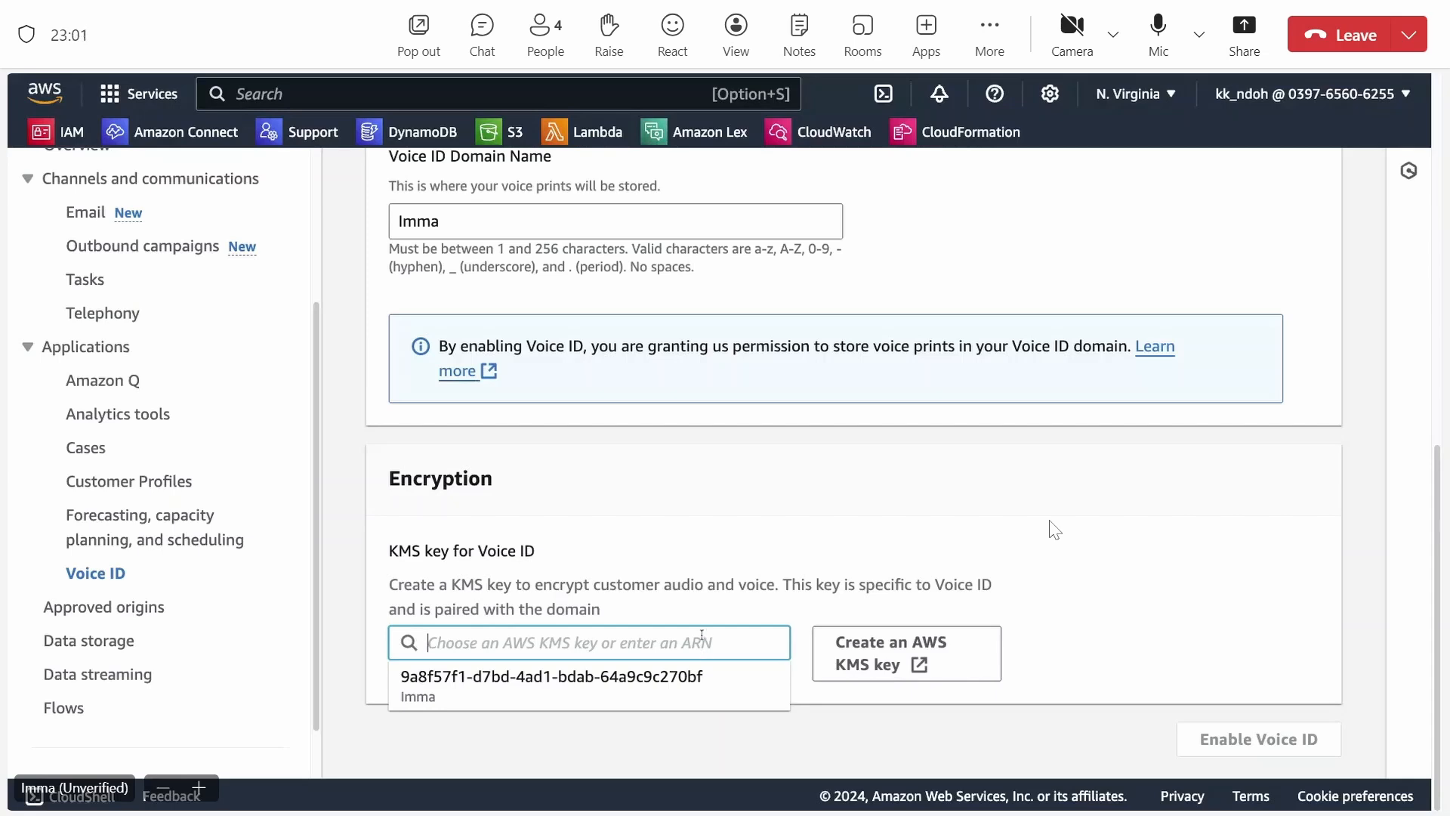
{"action": "left_click", "coordinate": [689, 678]}
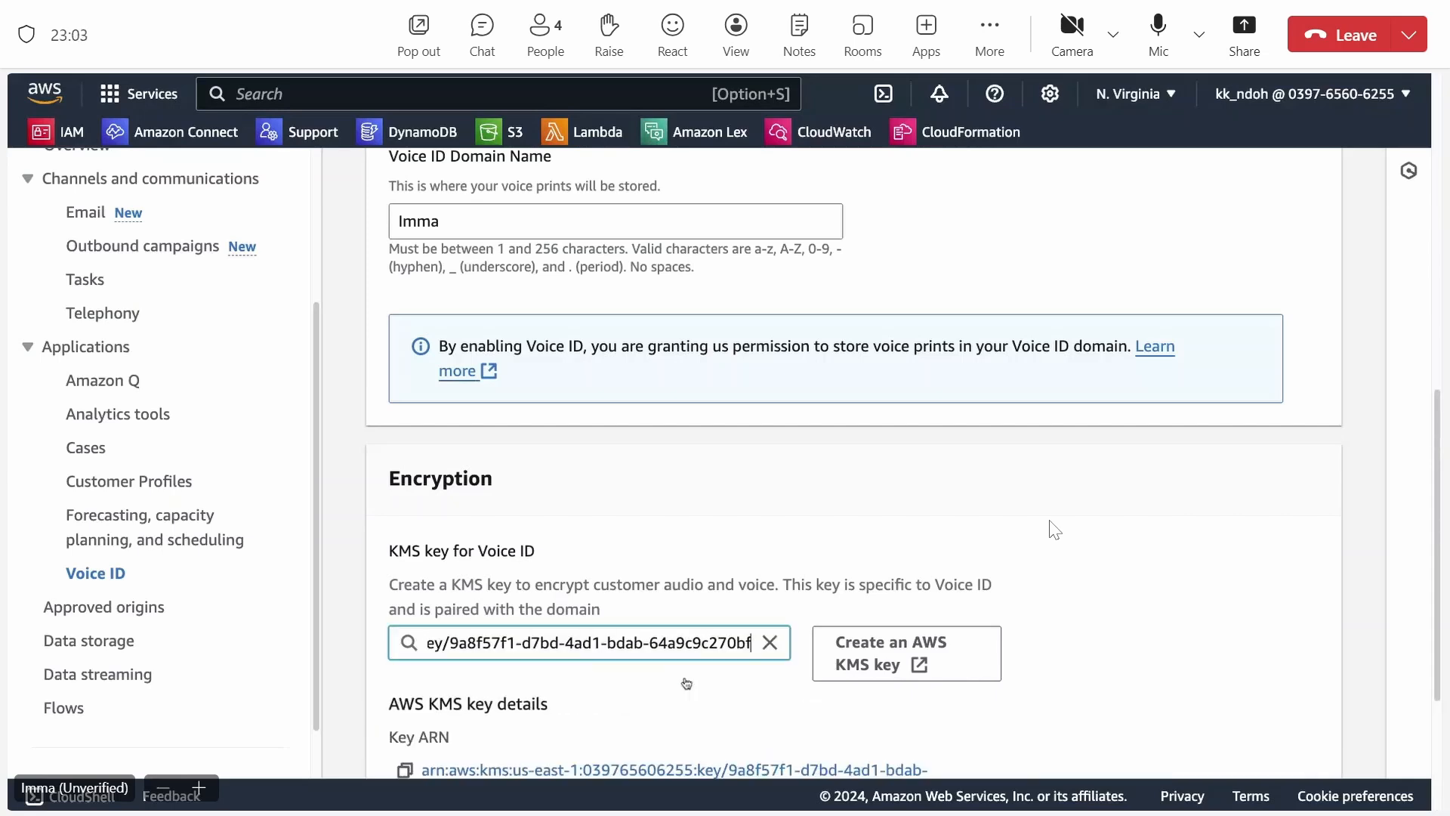
Check the selected KMS key's details and enable Voice ID for the instance.
{"action": "scroll", "coordinate": [686, 680], "scroll_direction": "down", "scroll_amount": 2}
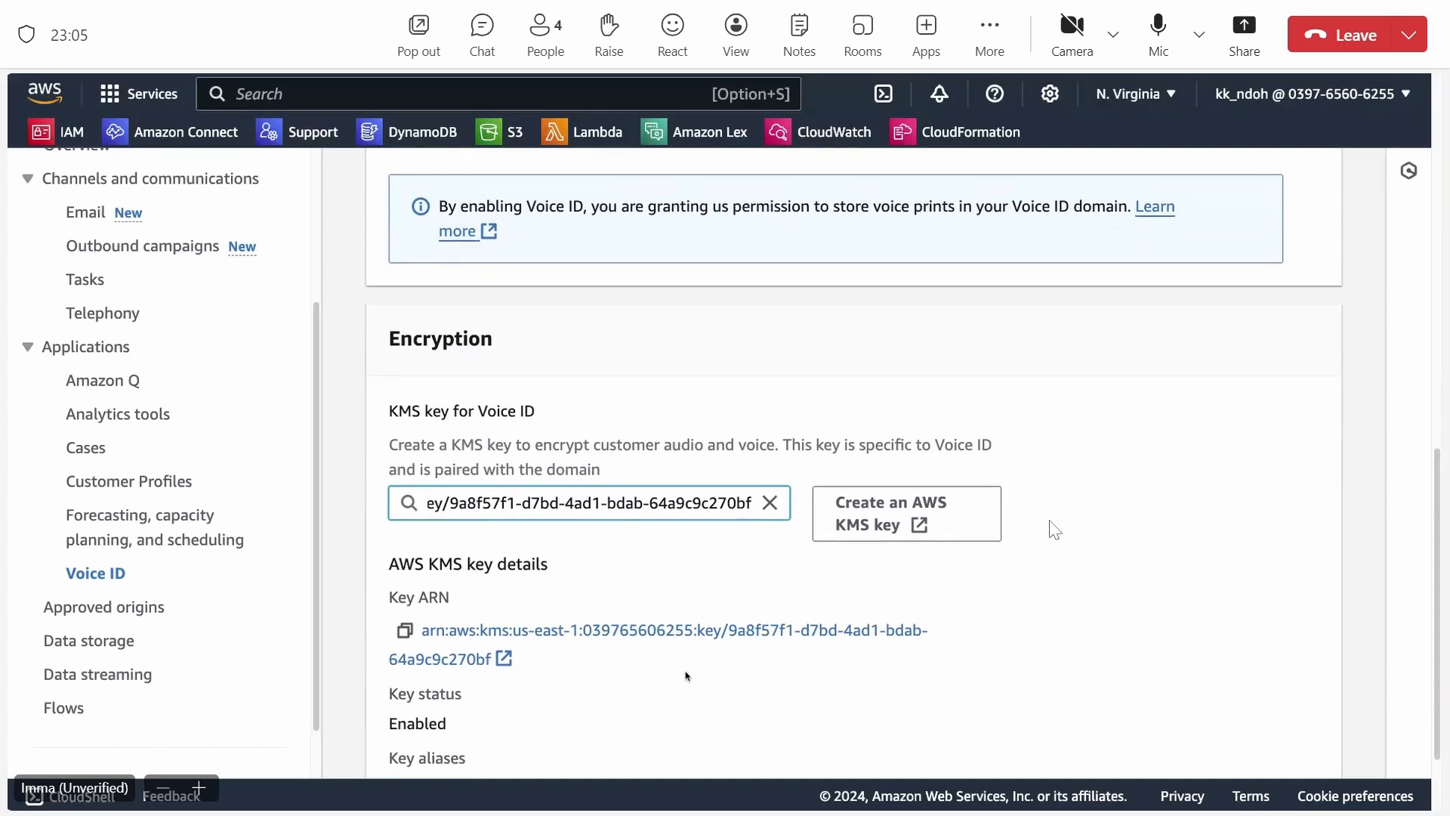
{"action": "scroll", "coordinate": [687, 674], "scroll_direction": "down", "scroll_amount": 1}
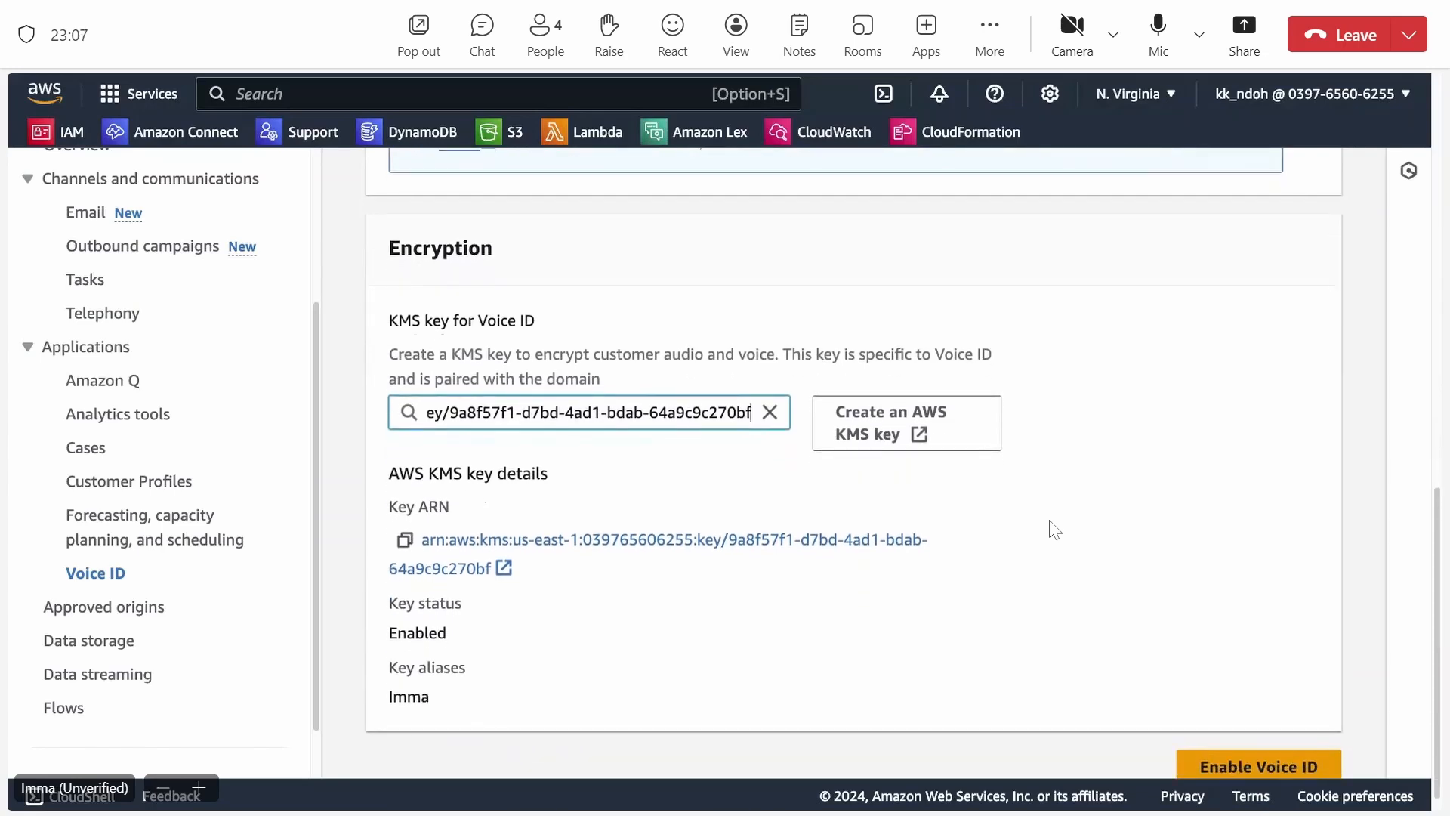
{"action": "scroll", "coordinate": [1055, 530], "scroll_direction": "down", "scroll_amount": 1}
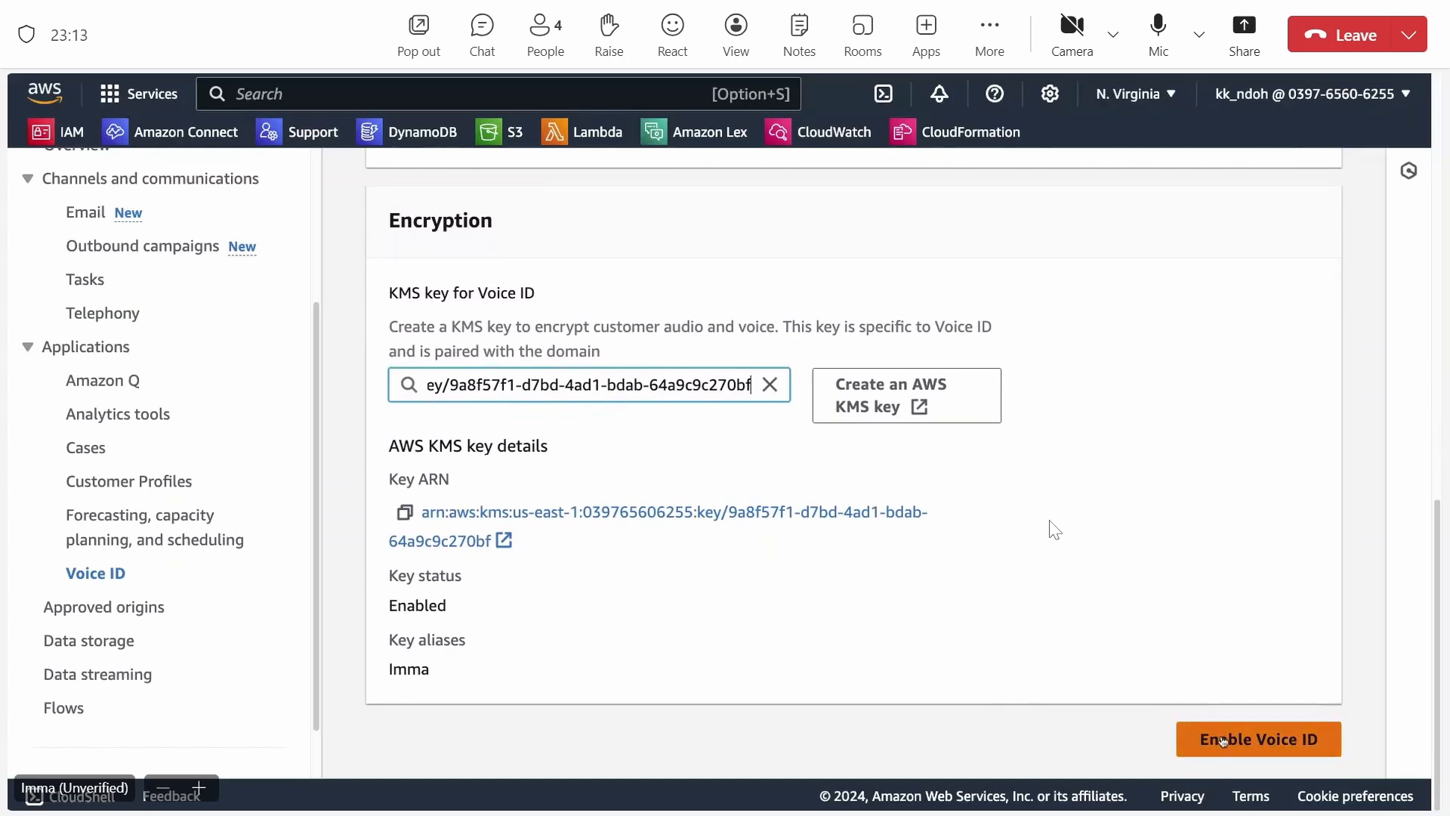
{"action": "left_click", "coordinate": [1222, 740]}
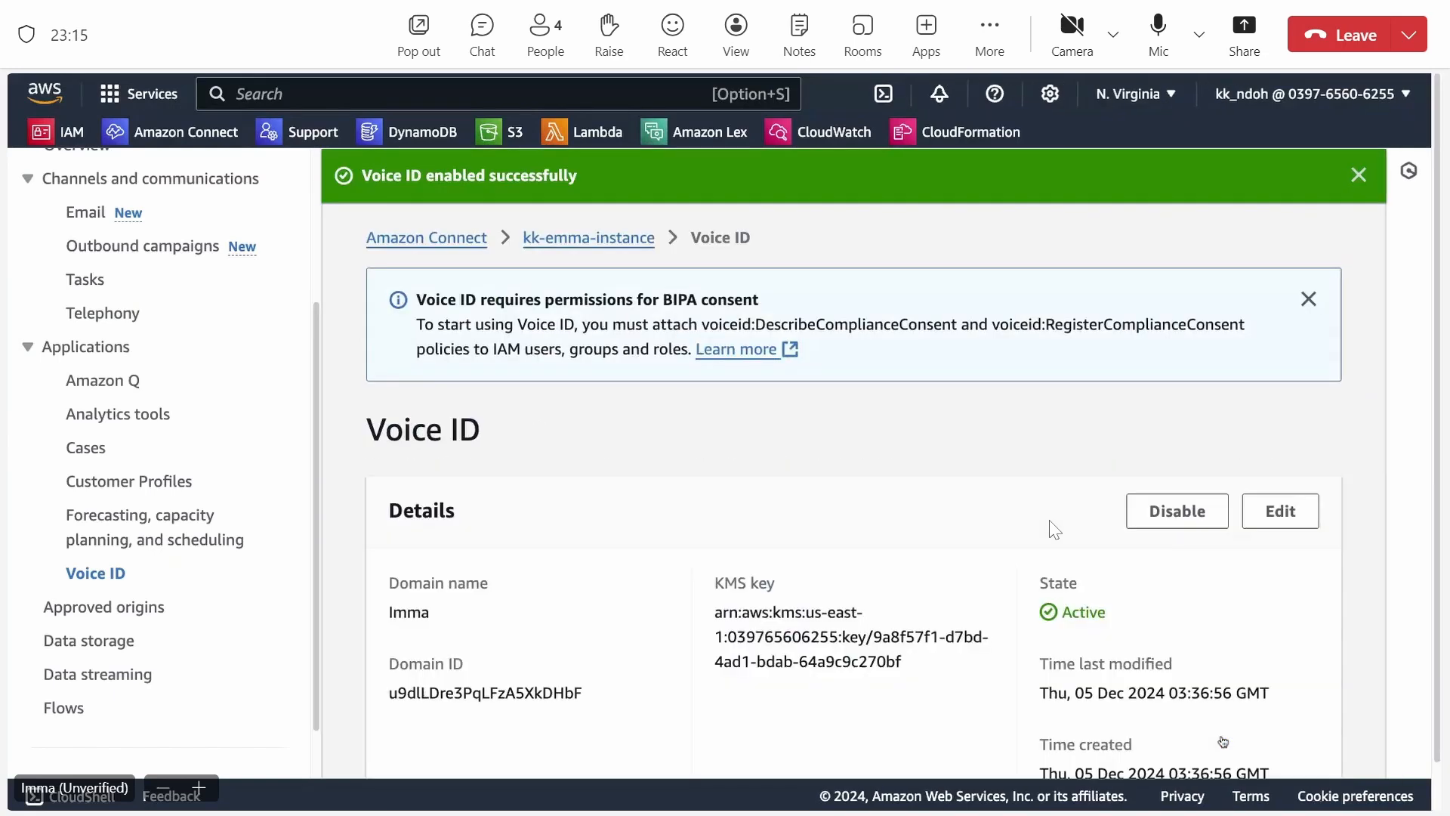
Read the overview page of the Amazon Connect Voice ID Workshop in AWS Workshop Studio, covering its use cases, modules, outcomes and duration.
{"action": "scroll", "coordinate": [1155, 644], "scroll_direction": "down", "scroll_amount": 1}
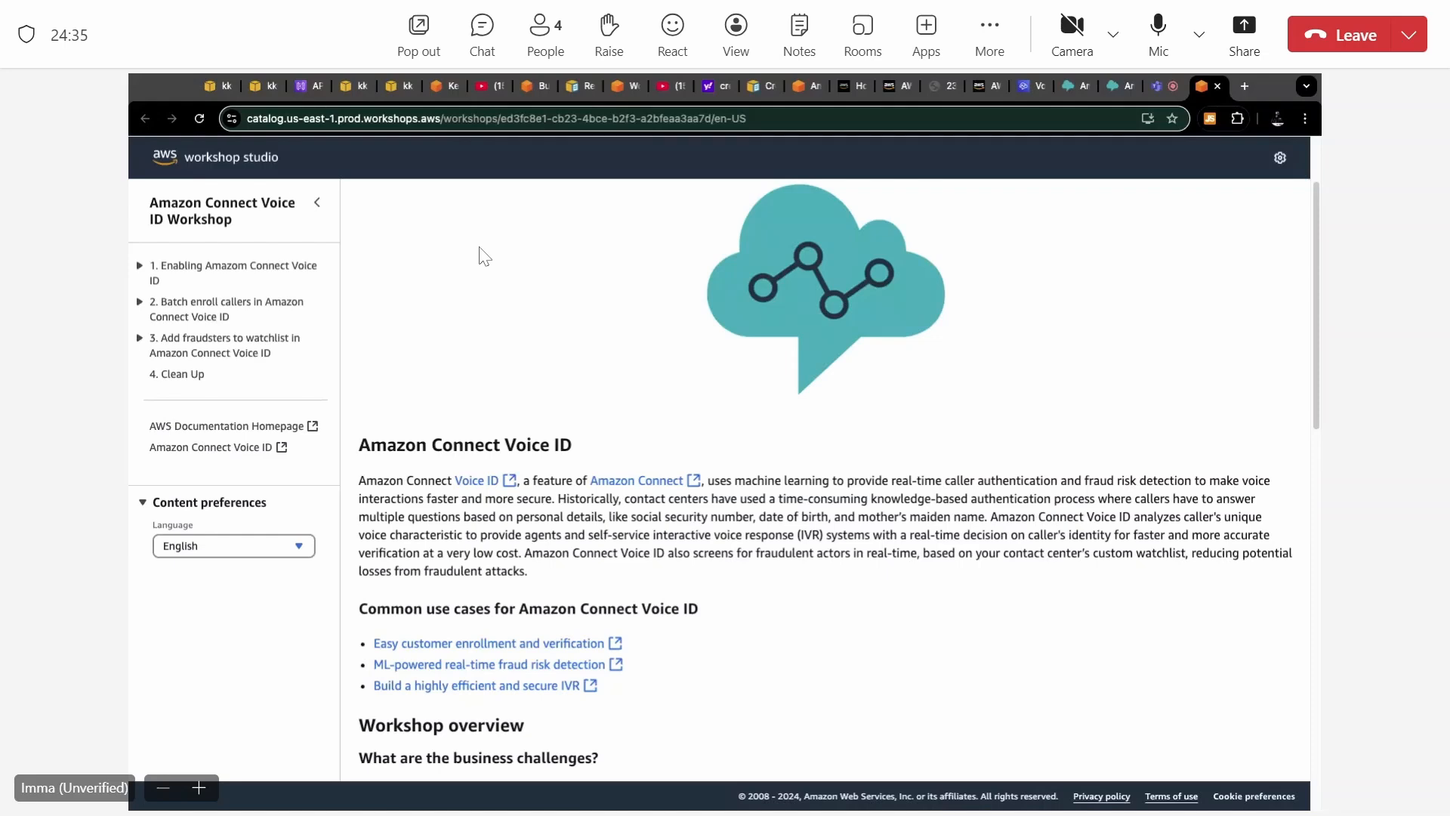
{"action": "scroll", "coordinate": [483, 255], "scroll_direction": "down", "scroll_amount": 4}
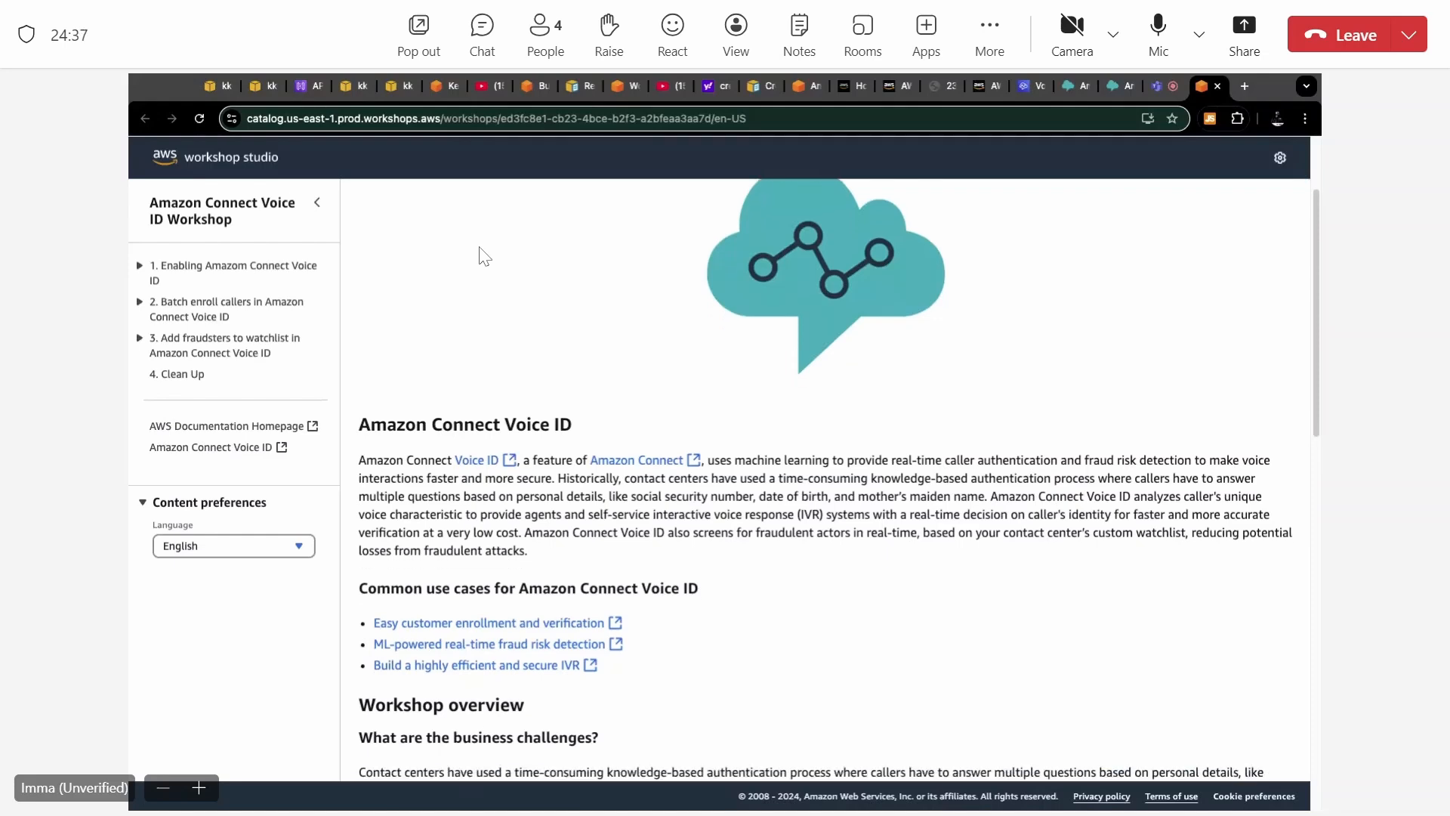
{"action": "scroll", "coordinate": [480, 254], "scroll_direction": "down", "scroll_amount": 3}
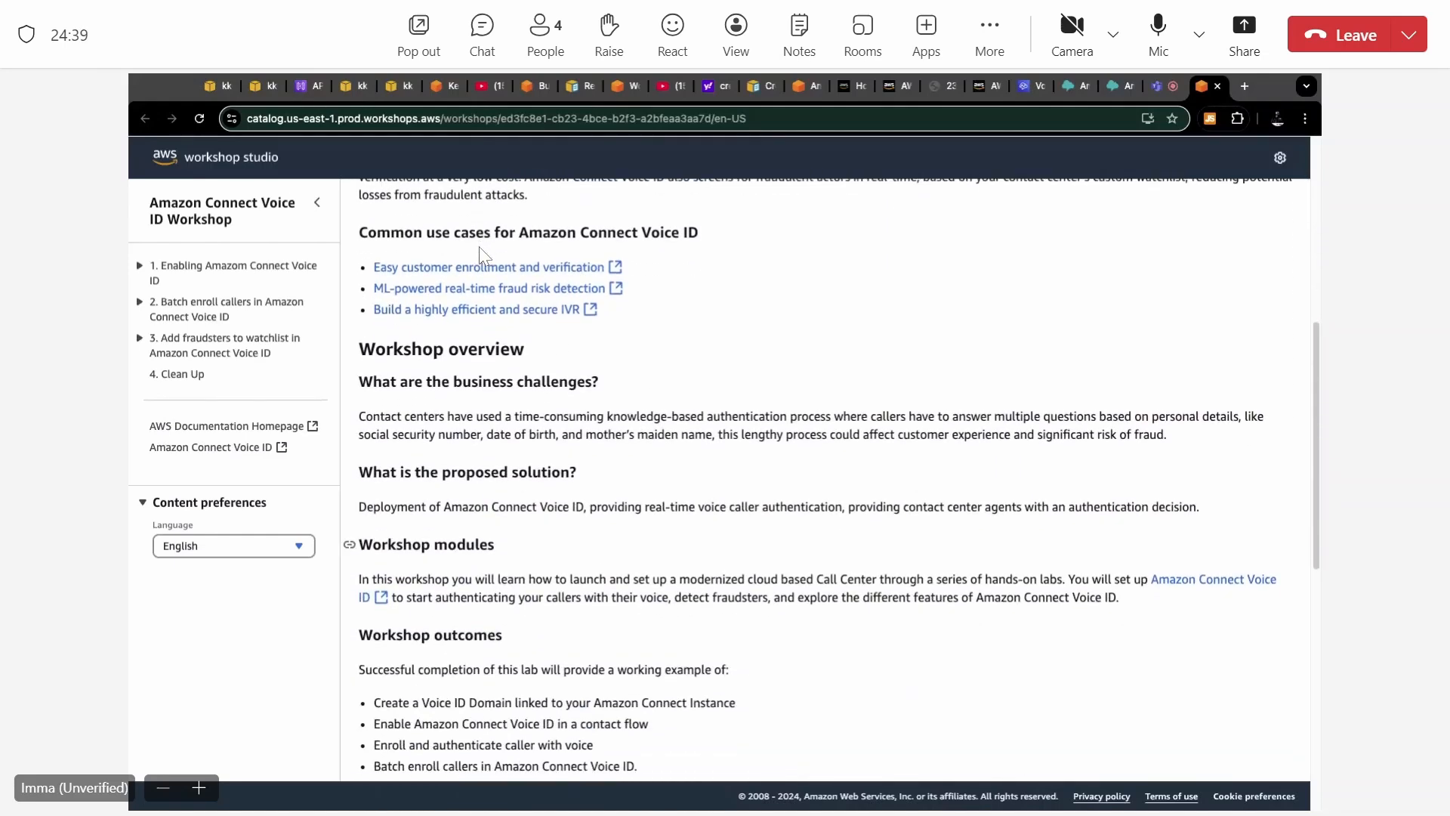
{"action": "scroll", "coordinate": [480, 254], "scroll_direction": "down", "scroll_amount": 4}
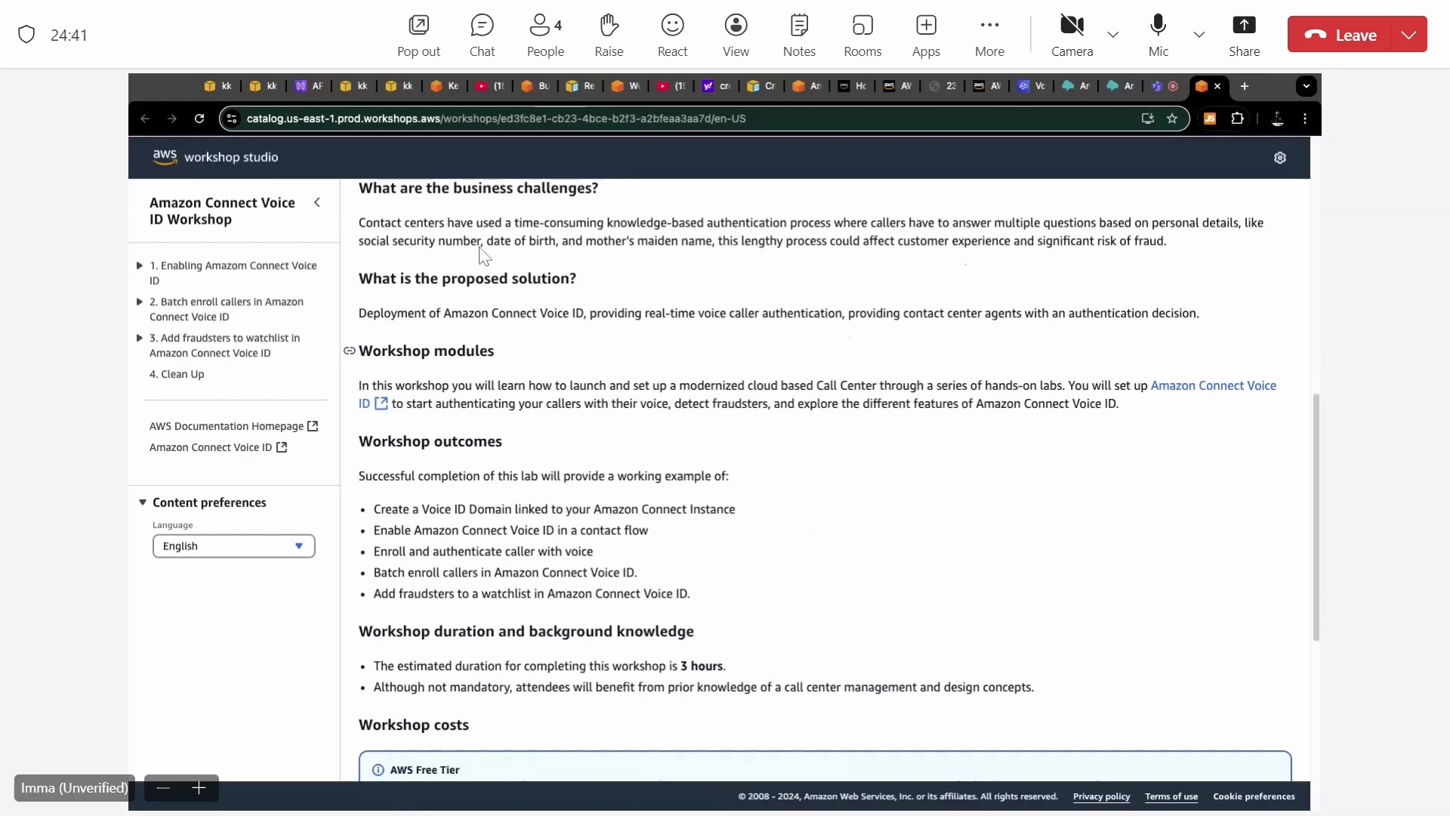
{"action": "scroll", "coordinate": [480, 254], "scroll_direction": "down", "scroll_amount": 4}
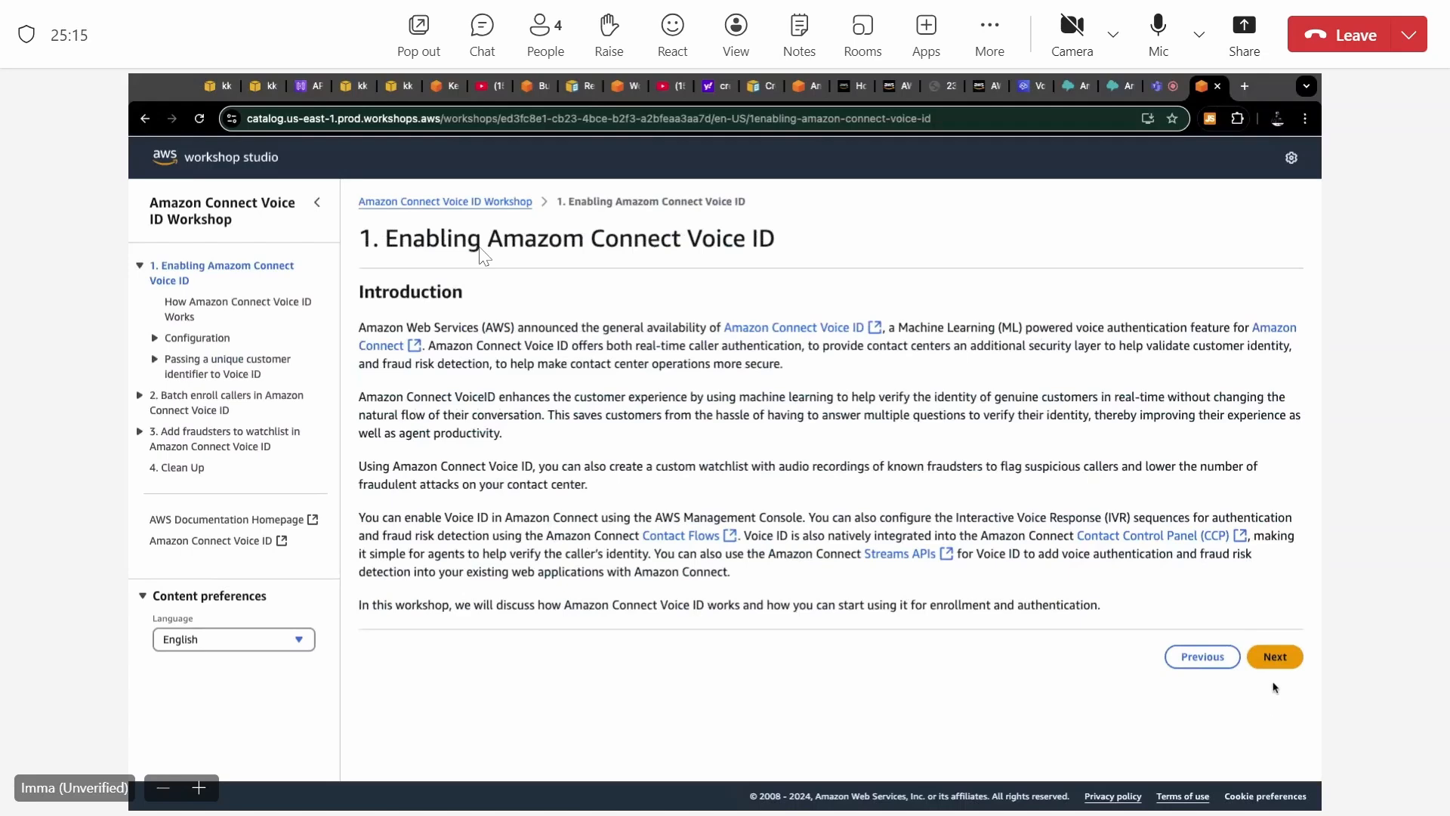
Read the workshop page on how Amazon Connect Voice ID works, covering enrollment and authentication and fraud risk detection.
{"action": "left_click", "coordinate": [1276, 657]}
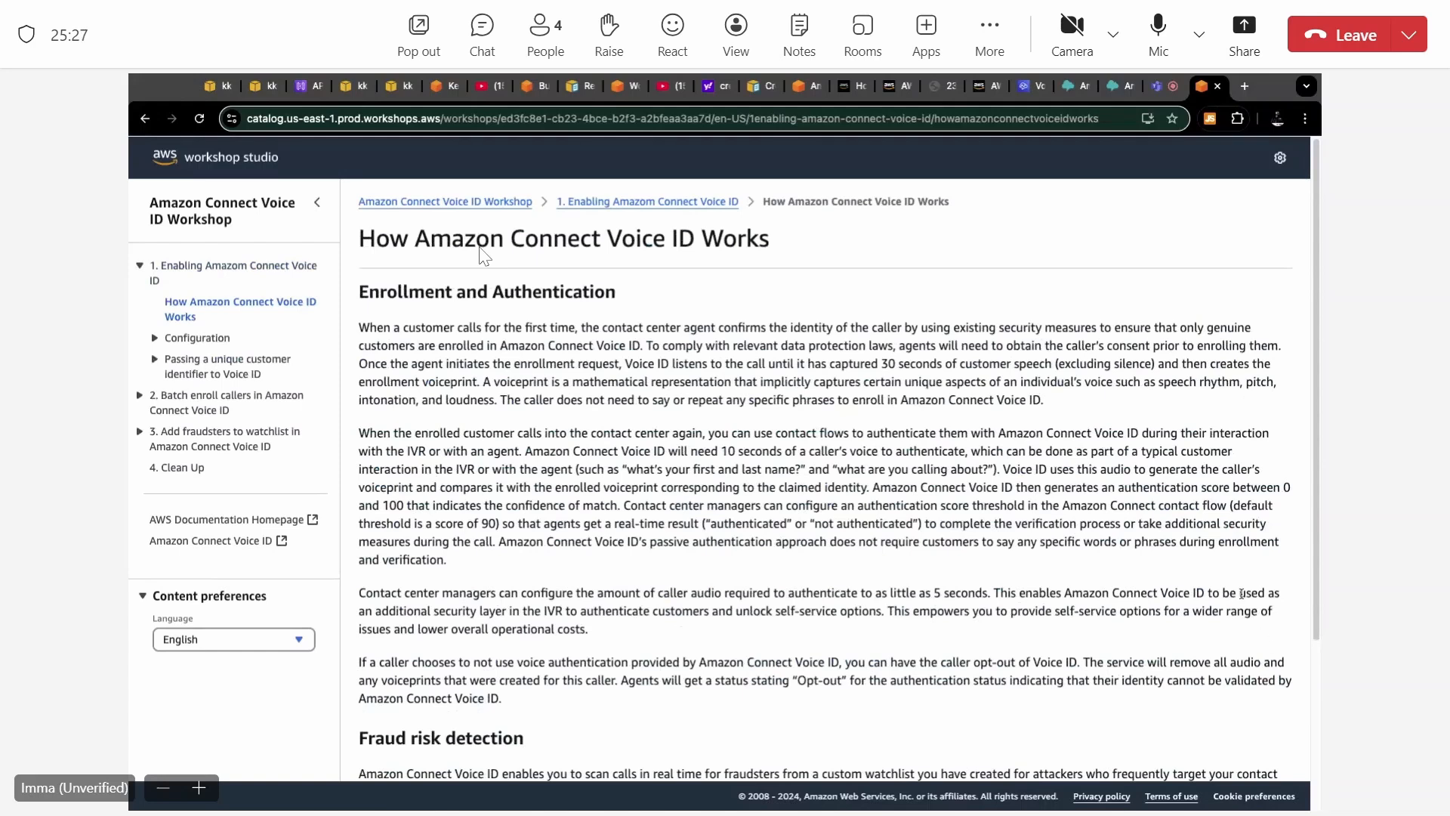
{"action": "scroll", "coordinate": [484, 257], "scroll_direction": "down", "scroll_amount": 1}
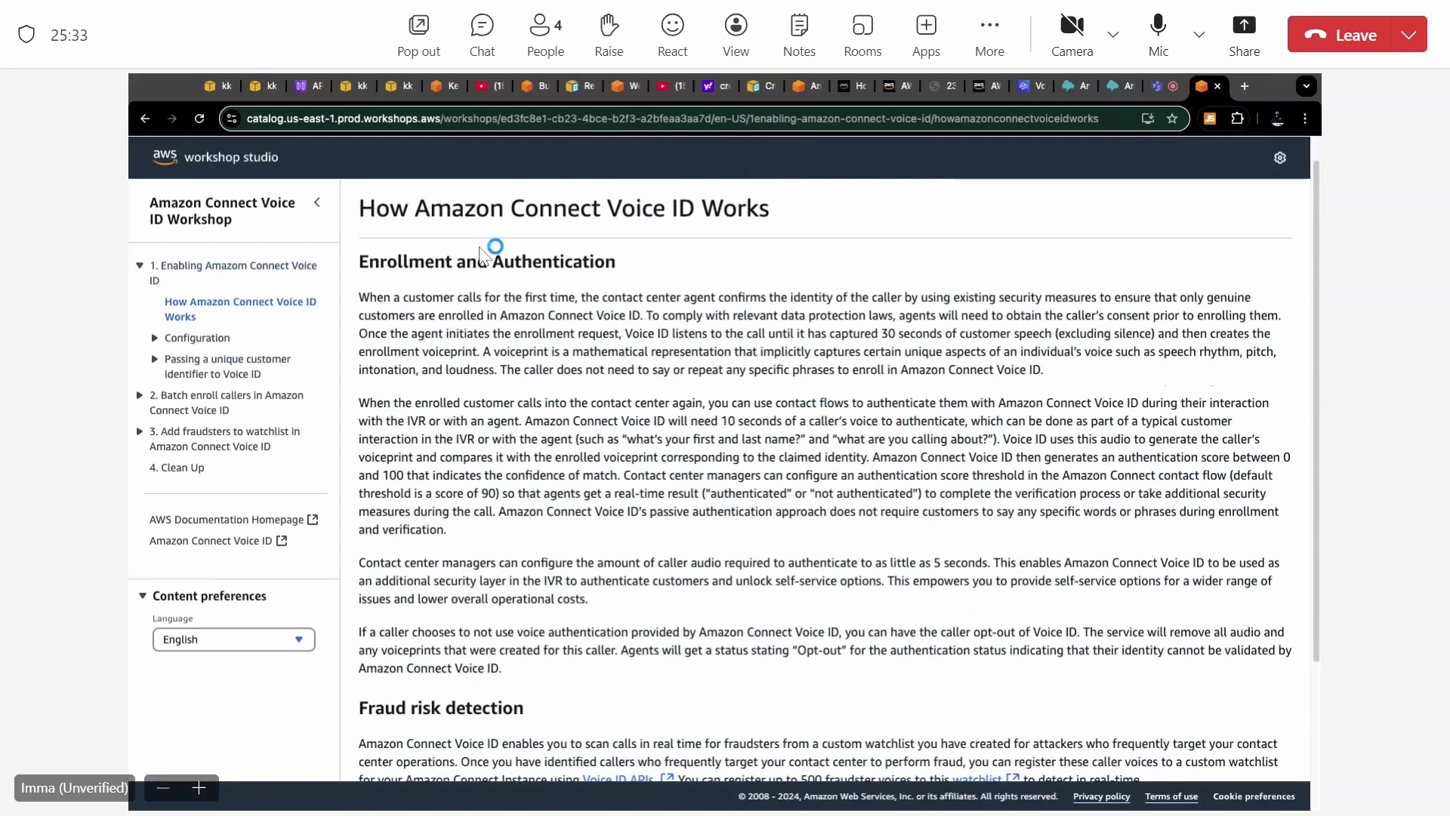
{"action": "scroll", "coordinate": [484, 257], "scroll_direction": "down", "scroll_amount": 2}
{"action": "scroll", "coordinate": [484, 257], "scroll_direction": "up", "scroll_amount": 2}
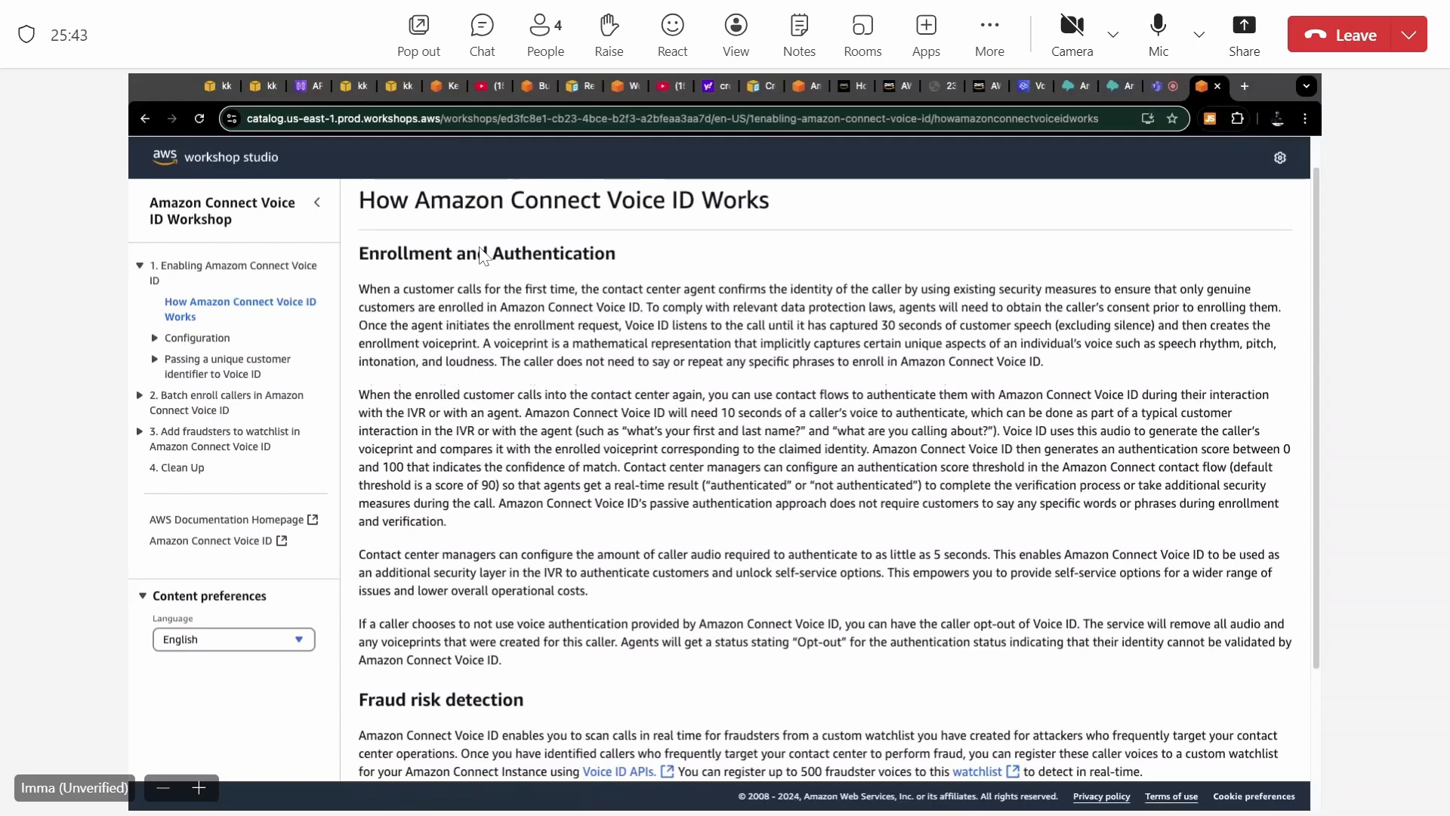
{"action": "scroll", "coordinate": [484, 255], "scroll_direction": "down", "scroll_amount": 1}
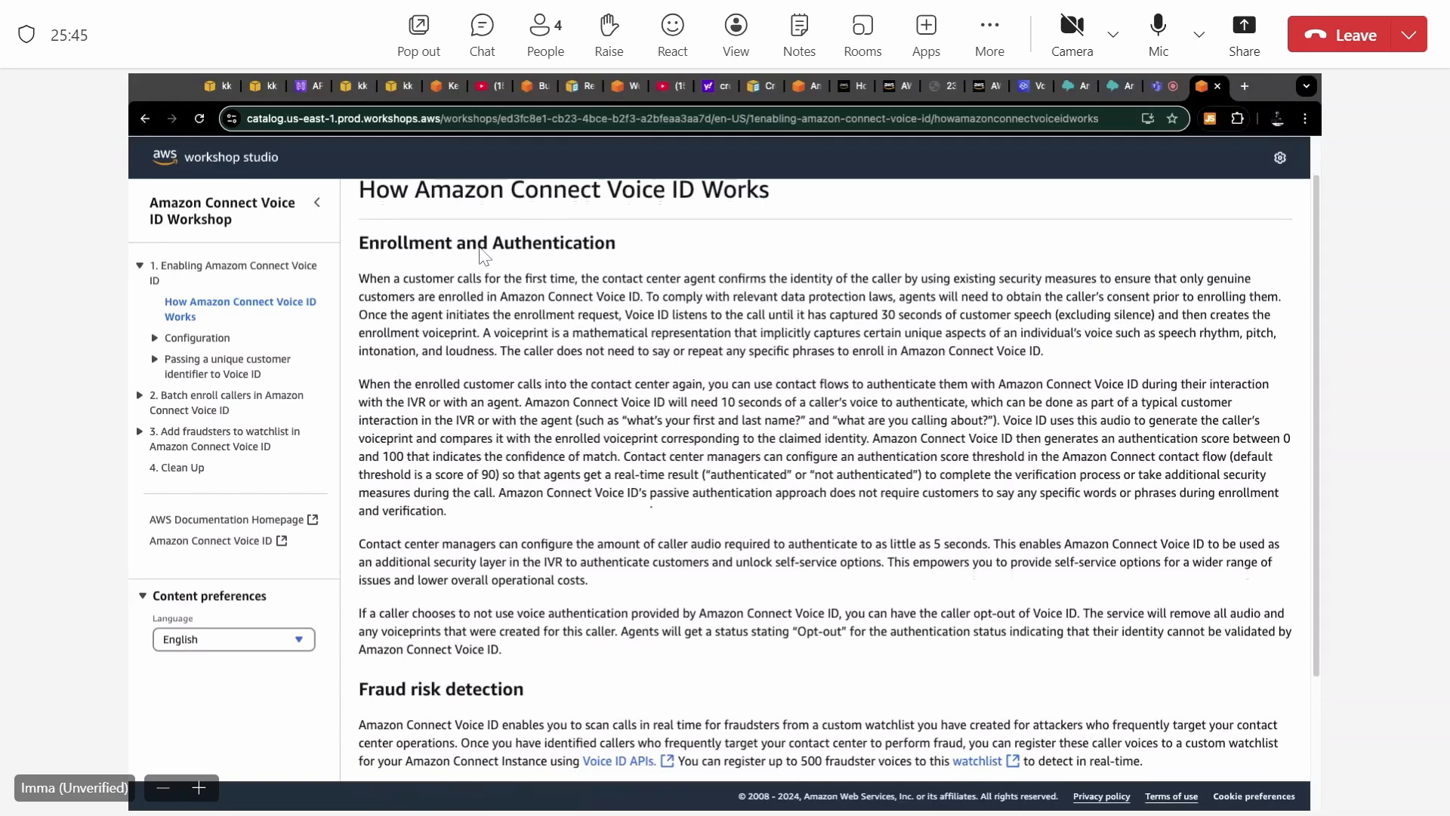
{"action": "scroll", "coordinate": [483, 255], "scroll_direction": "down", "scroll_amount": 1}
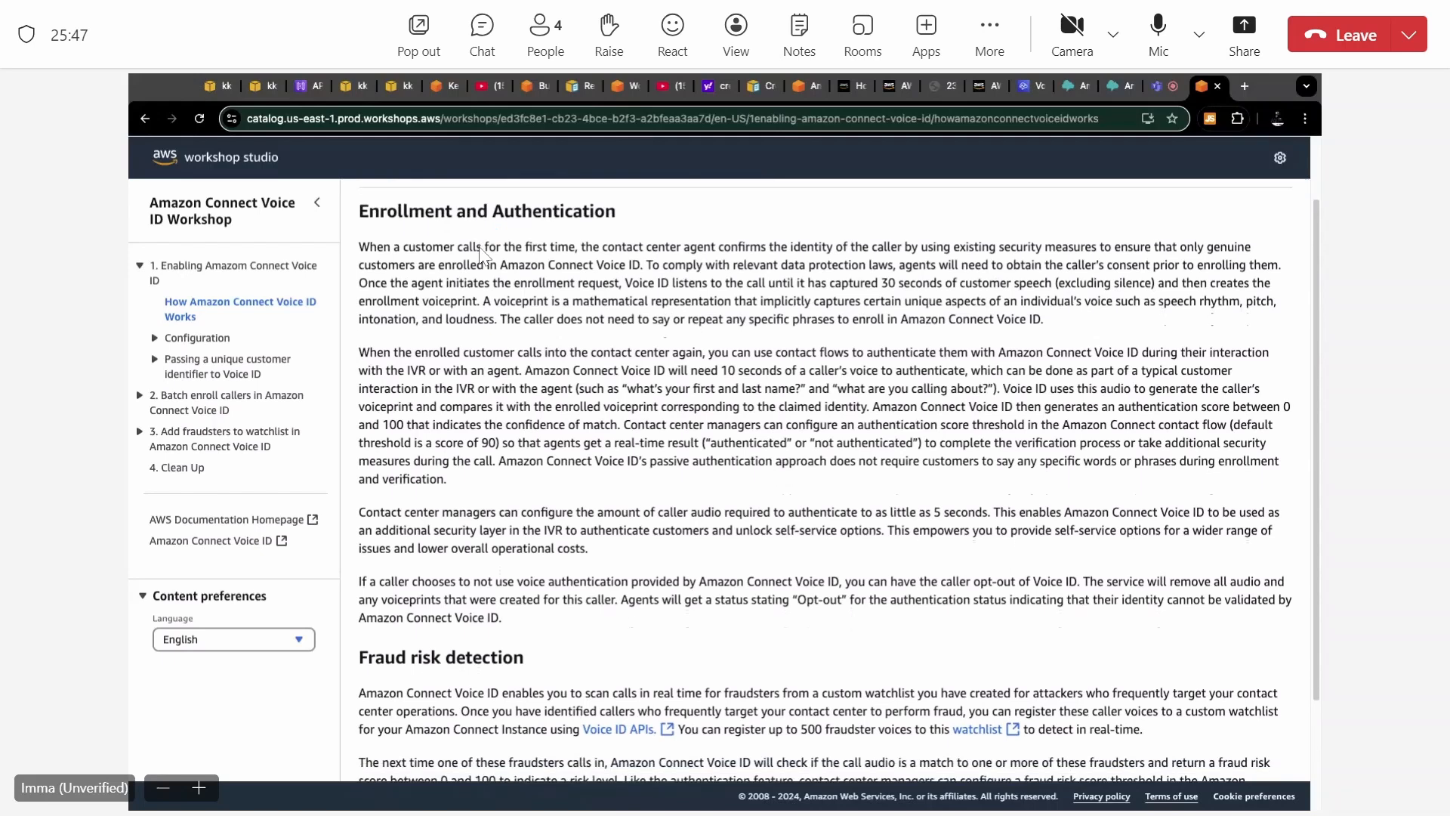
{"action": "scroll", "coordinate": [481, 255], "scroll_direction": "down", "scroll_amount": 1}
{"action": "scroll", "coordinate": [480, 255], "scroll_direction": "down", "scroll_amount": 3}
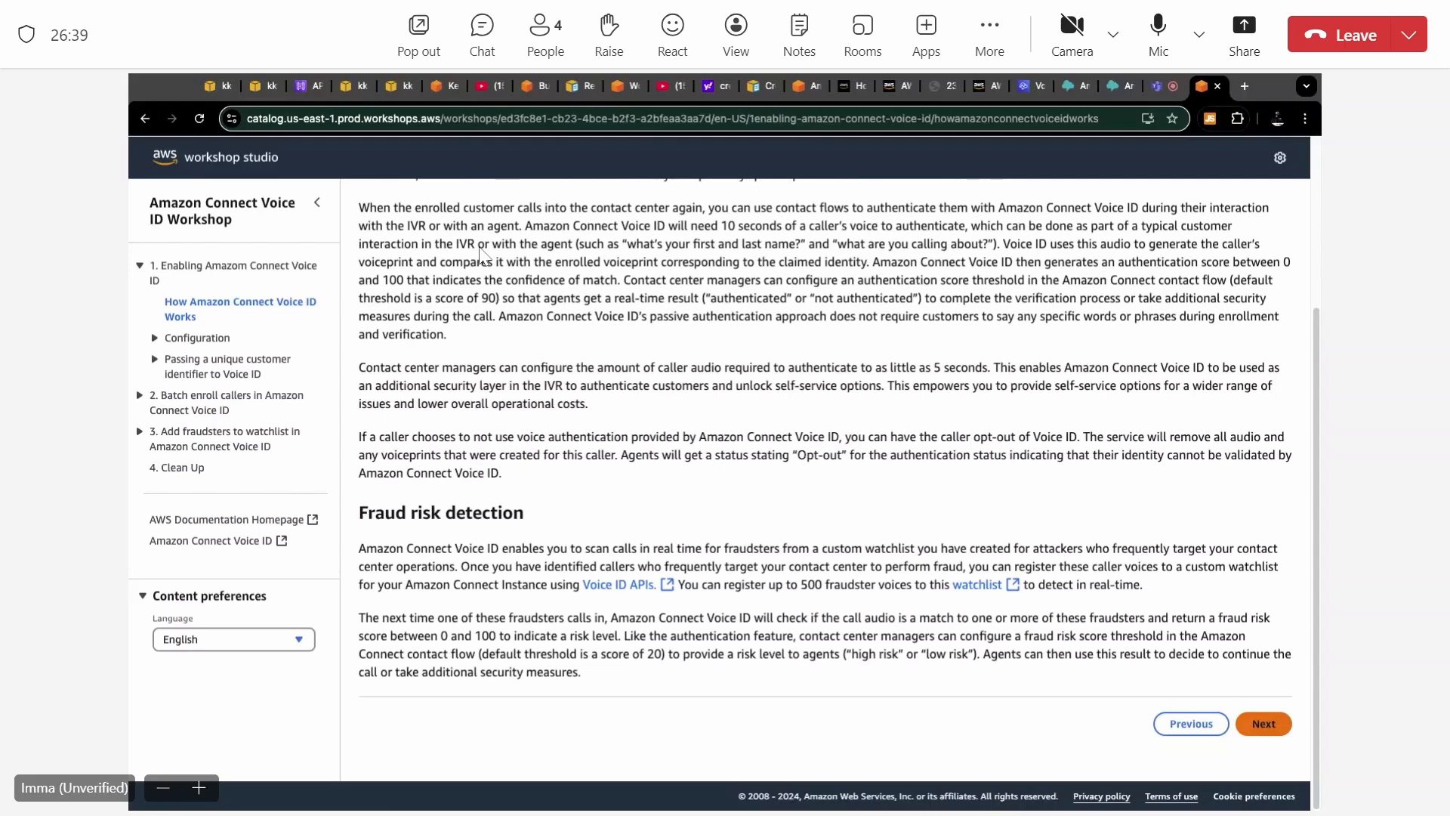
Go to the workshop's Configuration page and read its Get Started steps on enabling Voice ID, security profiles and the sample contact flow.
{"action": "left_click", "coordinate": [1264, 723]}
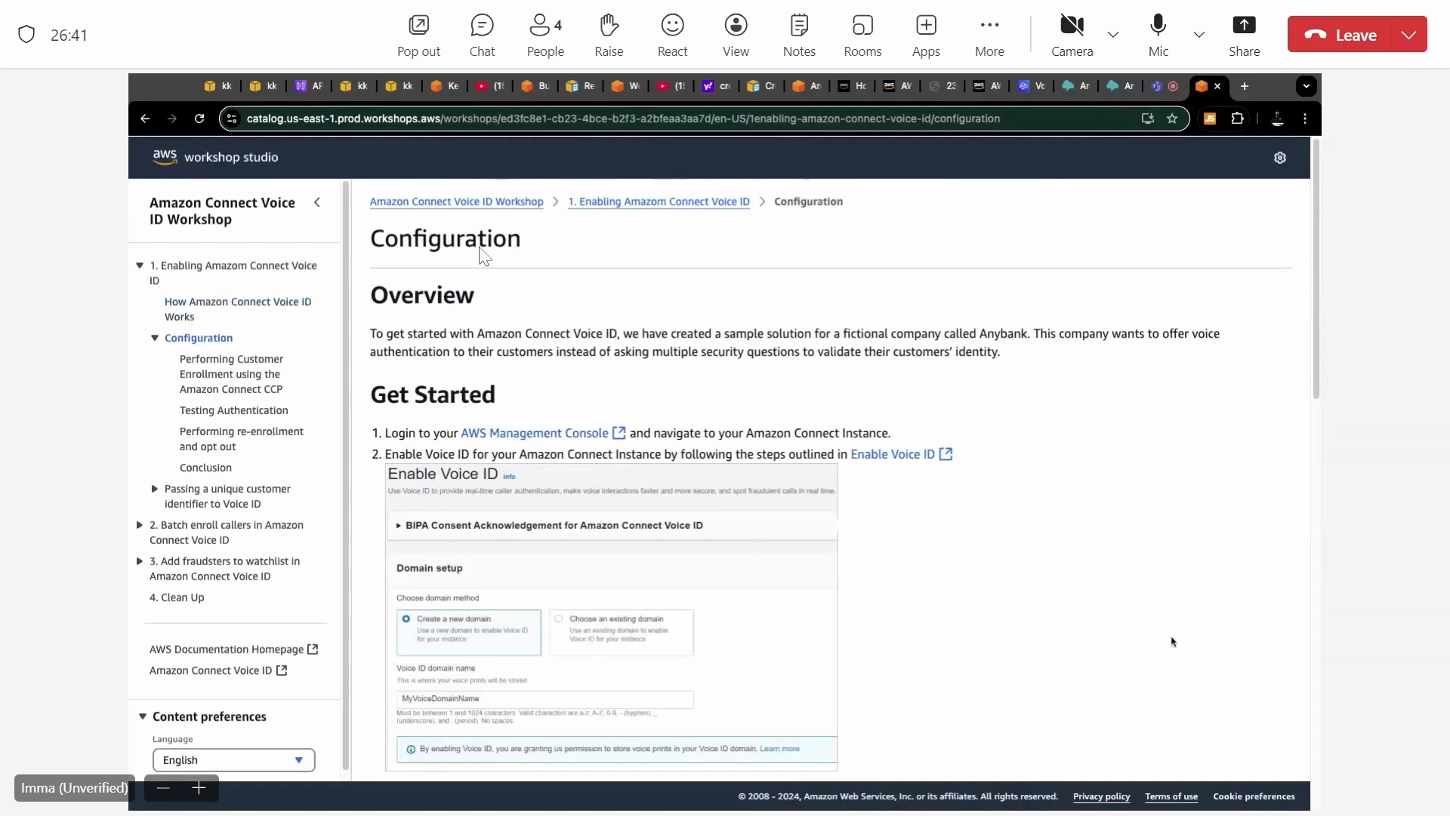
{"action": "scroll", "coordinate": [1172, 641], "scroll_direction": "down", "scroll_amount": 1}
{"action": "scroll", "coordinate": [1173, 641], "scroll_direction": "up", "scroll_amount": 1}
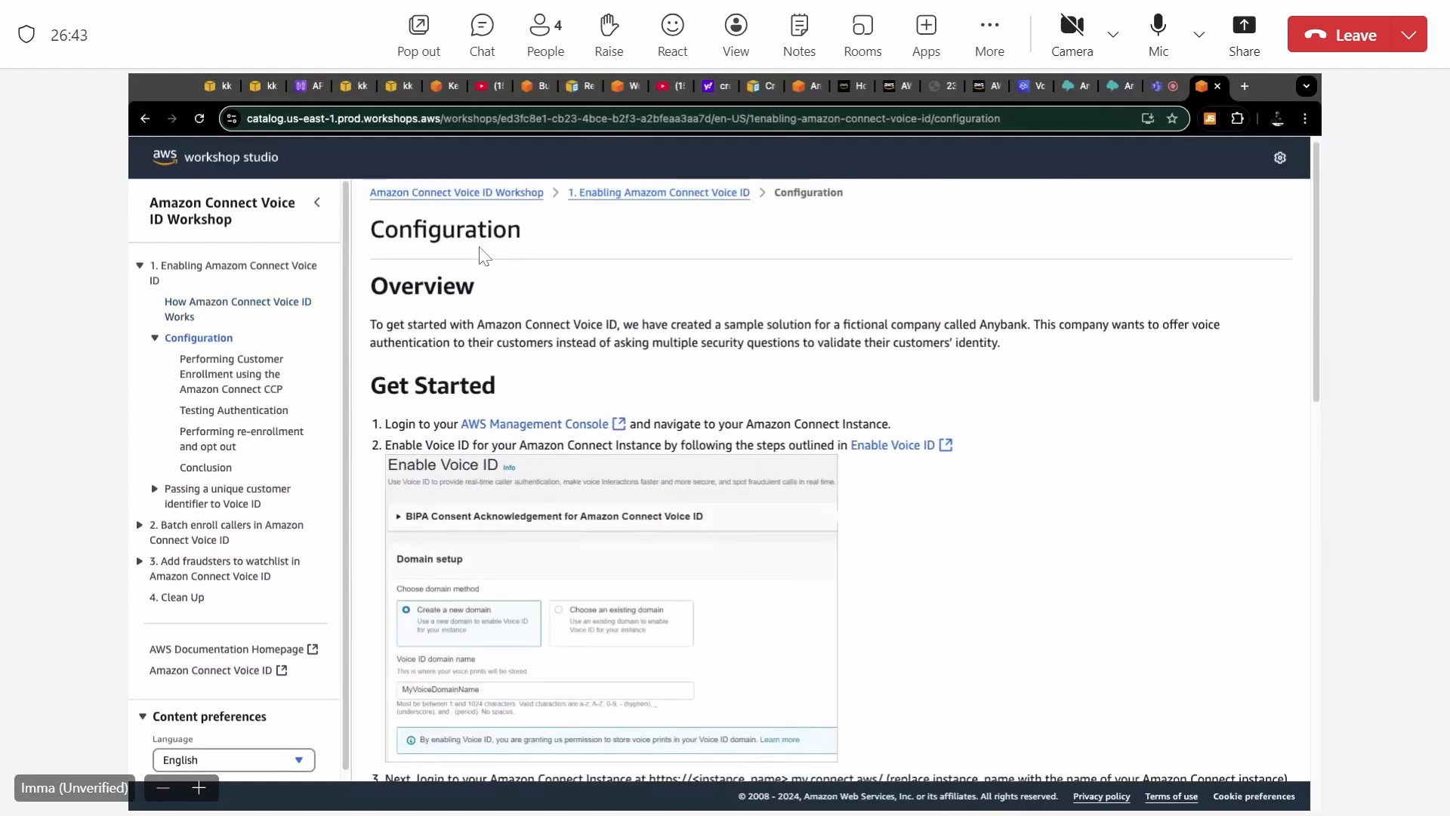
{"action": "scroll", "coordinate": [483, 255], "scroll_direction": "down", "scroll_amount": 2}
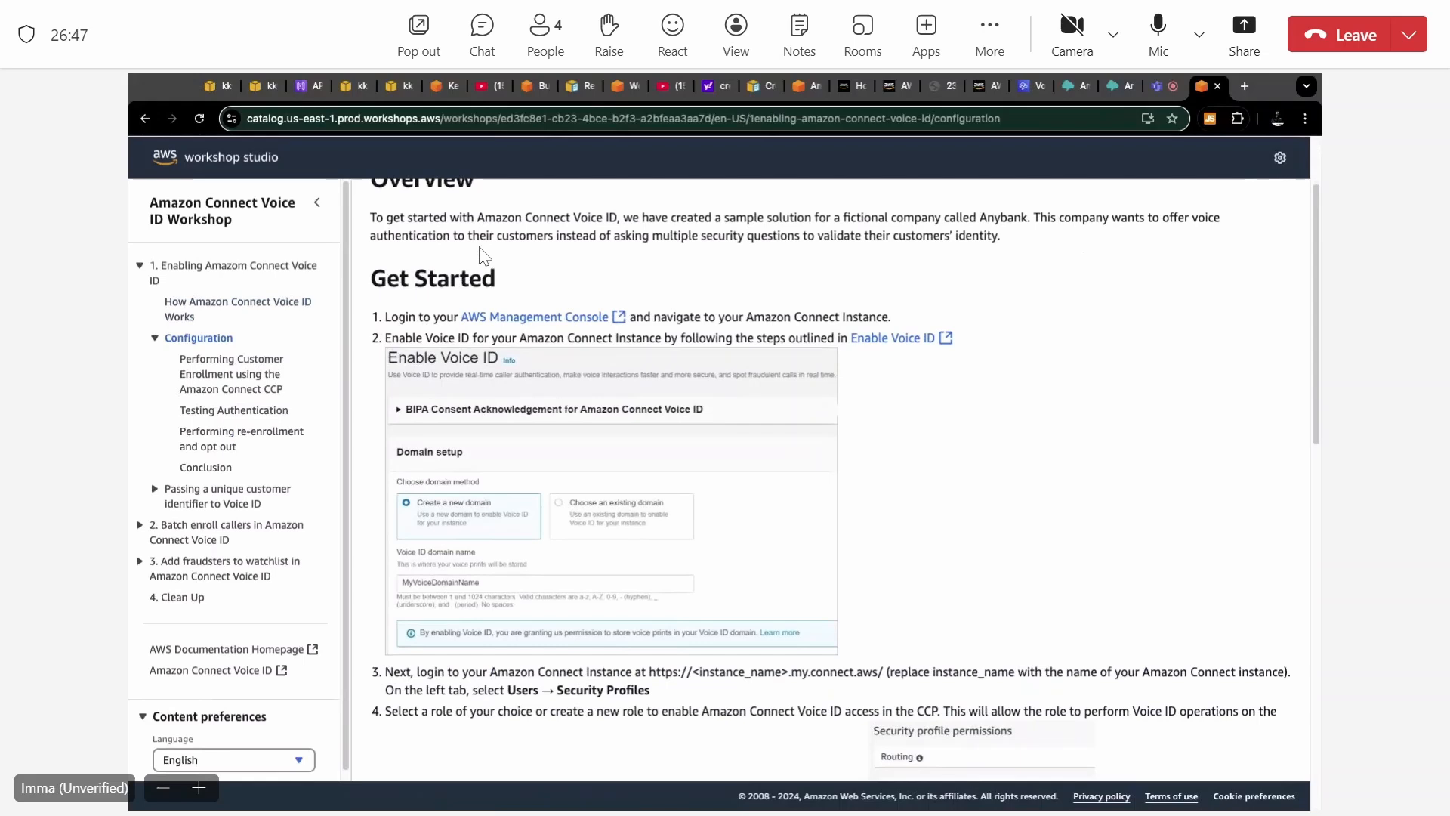
{"action": "scroll", "coordinate": [483, 255], "scroll_direction": "down", "scroll_amount": 3}
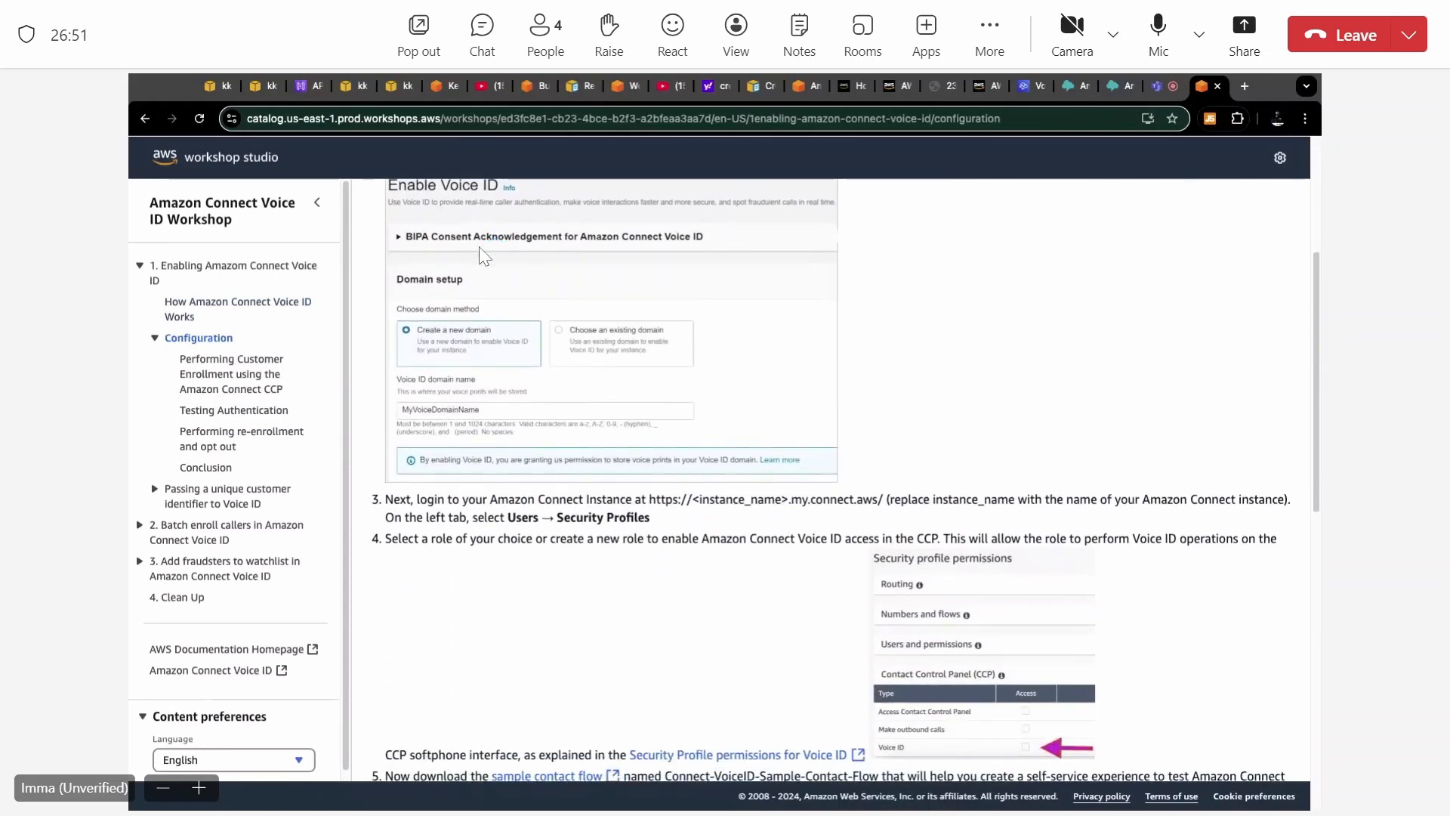
{"action": "scroll", "coordinate": [483, 255], "scroll_direction": "down", "scroll_amount": 2}
{"action": "scroll", "coordinate": [484, 255], "scroll_direction": "down", "scroll_amount": 1}
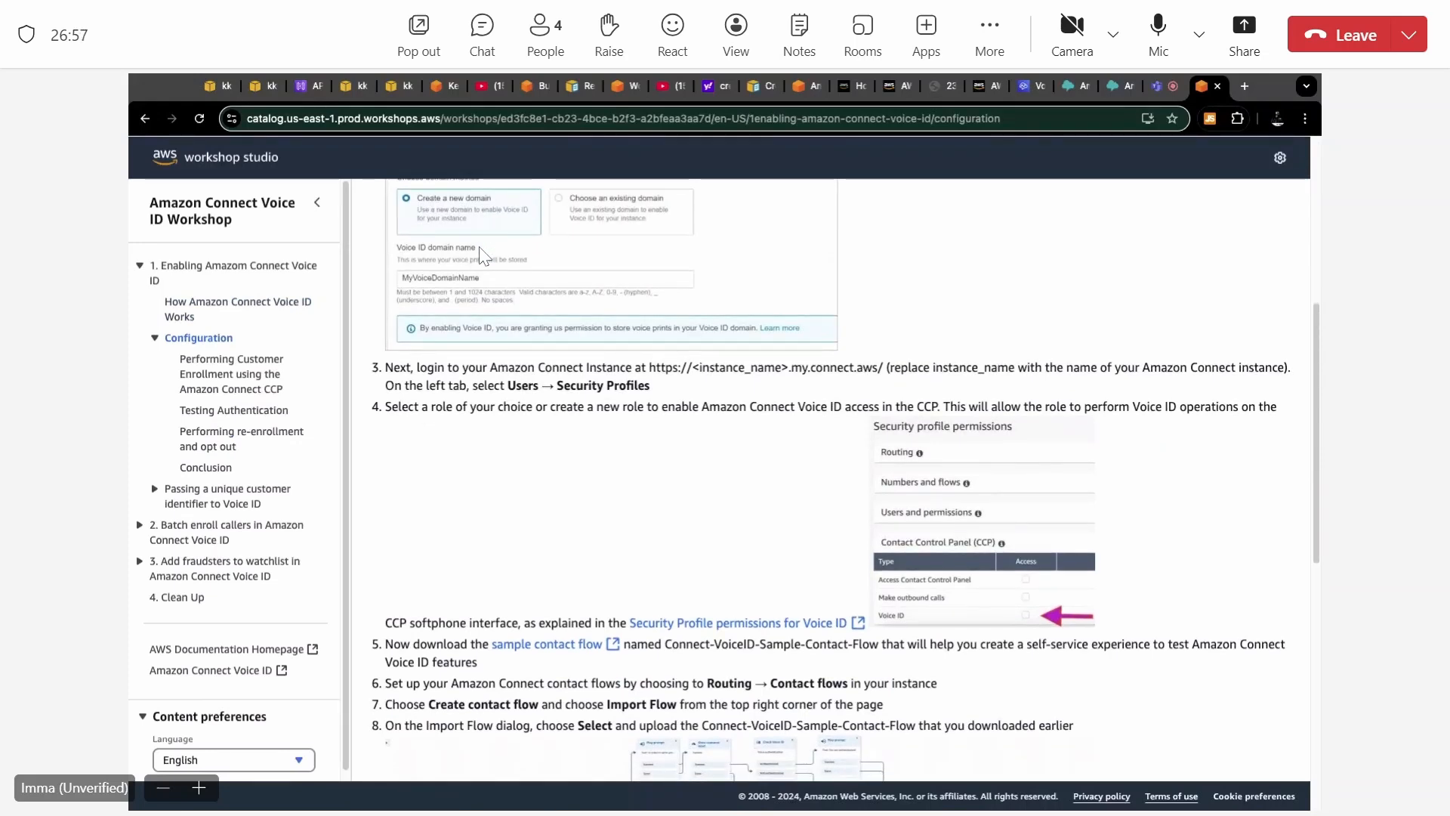
{"action": "scroll", "coordinate": [483, 256], "scroll_direction": "down", "scroll_amount": 1}
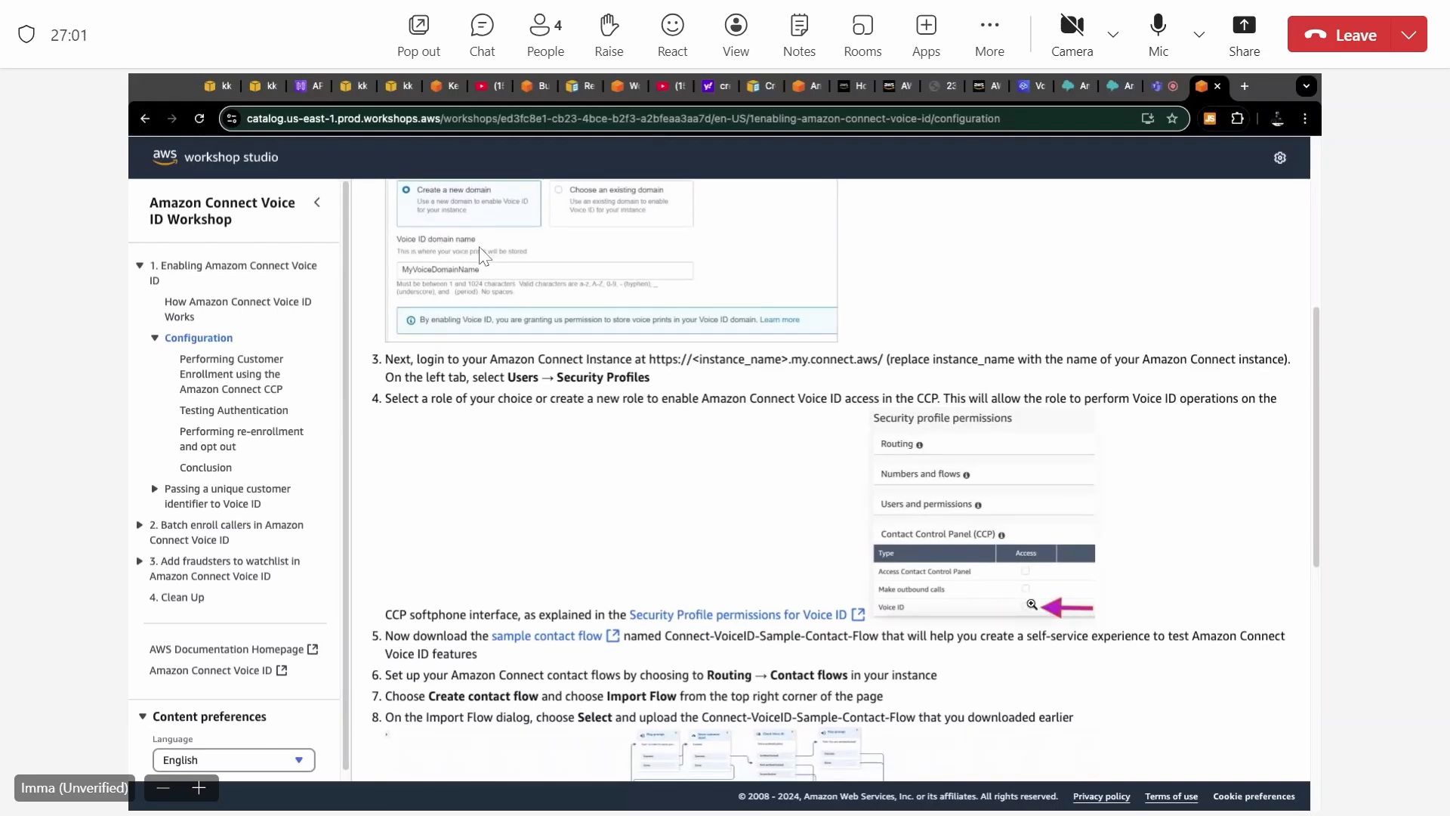
{"action": "scroll", "coordinate": [483, 255], "scroll_direction": "down", "scroll_amount": 2}
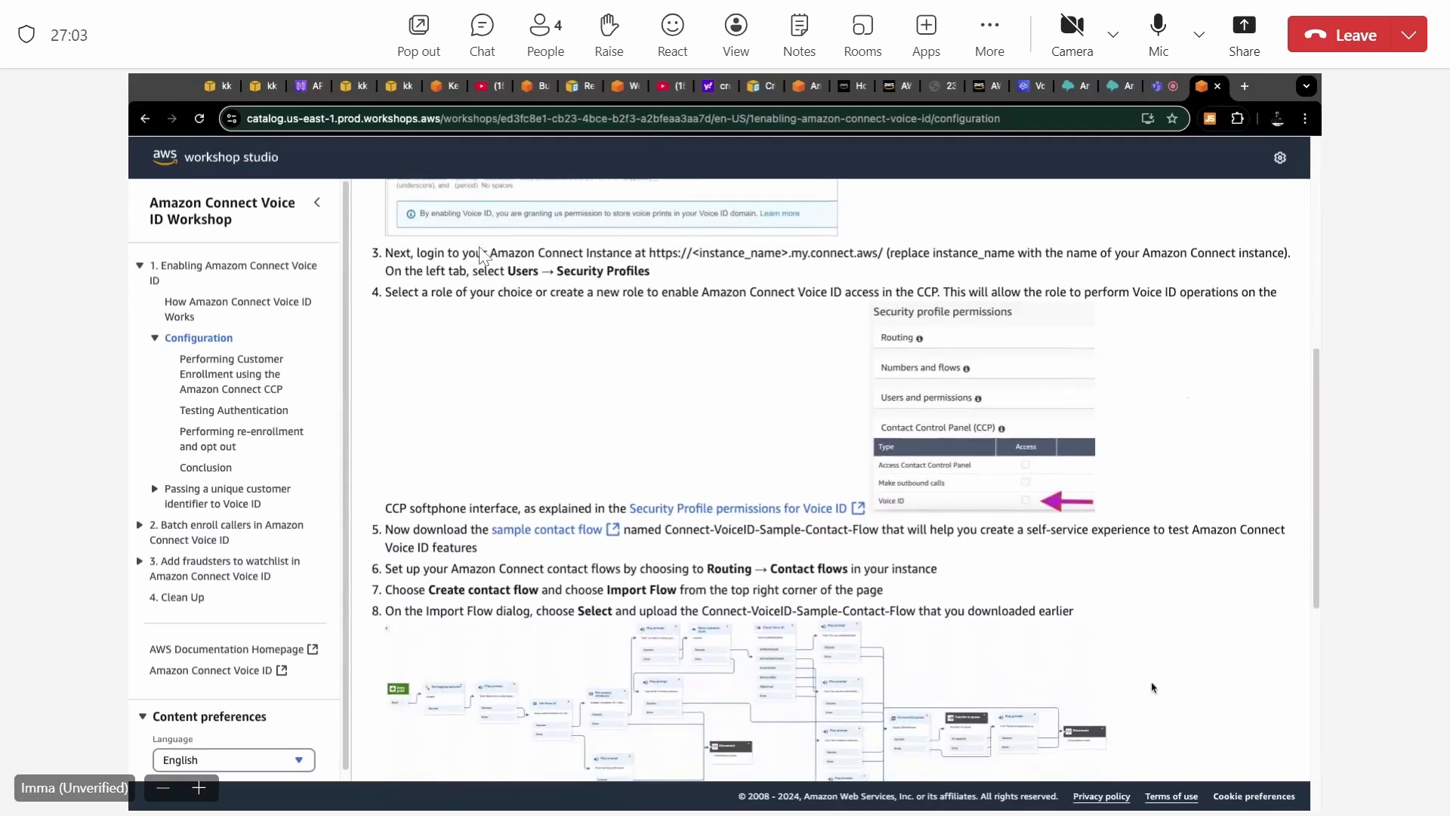
{"action": "scroll", "coordinate": [484, 255], "scroll_direction": "down", "scroll_amount": 1}
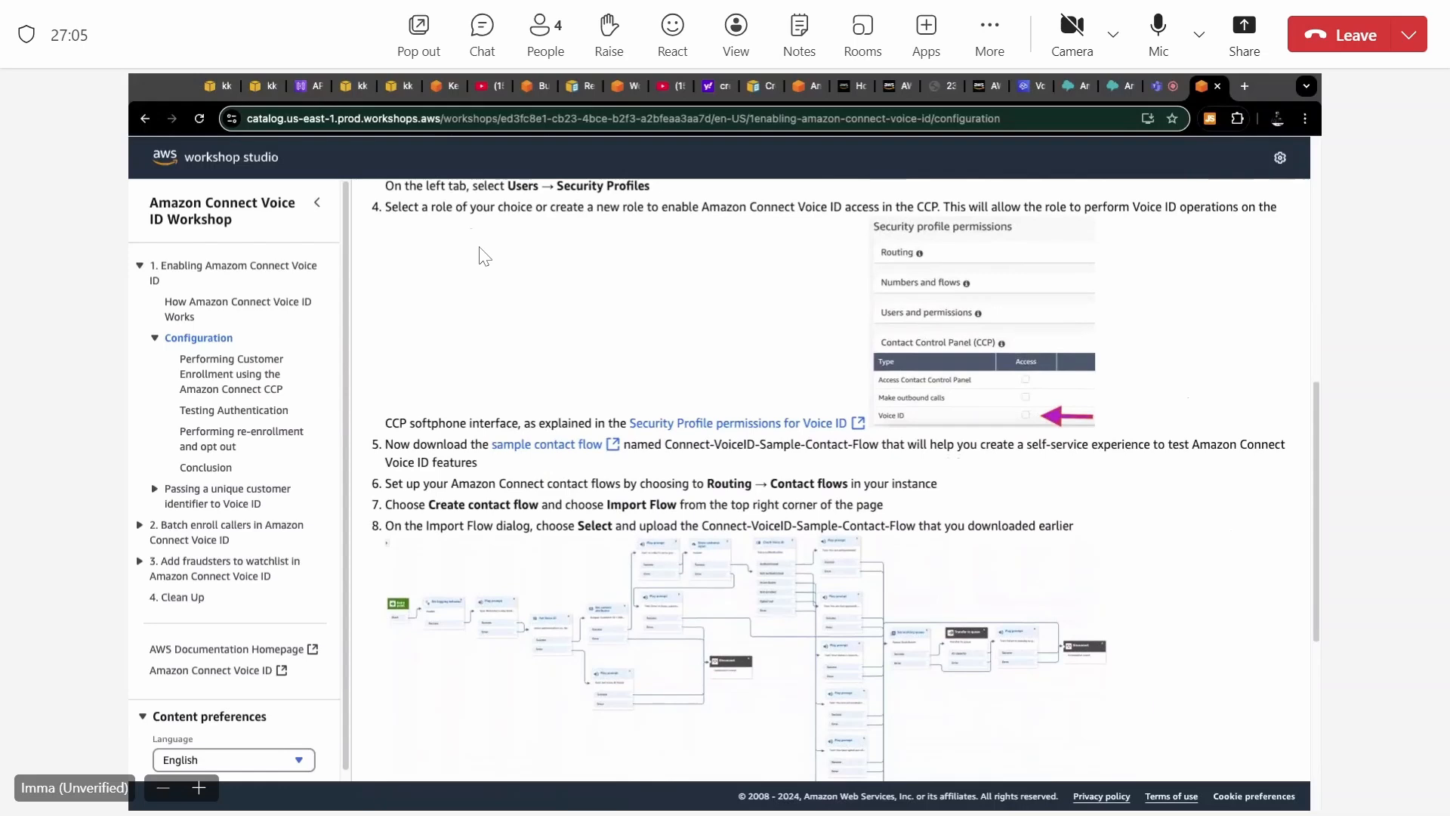
{"action": "scroll", "coordinate": [483, 256], "scroll_direction": "up", "scroll_amount": 1}
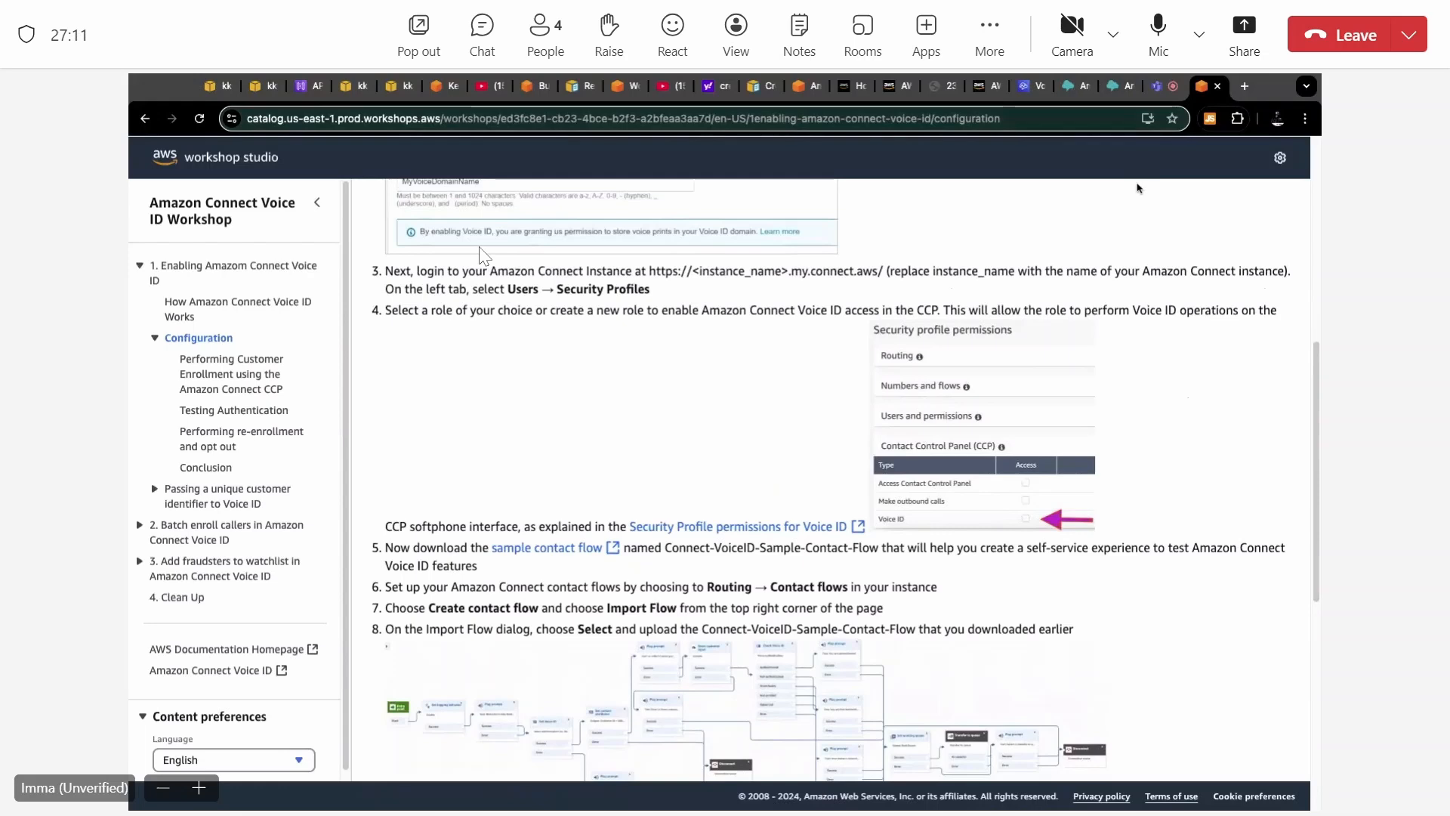
Switch to the Amazon Connect instance's admin site and open its security profiles list.
{"action": "left_click", "coordinate": [1037, 87]}
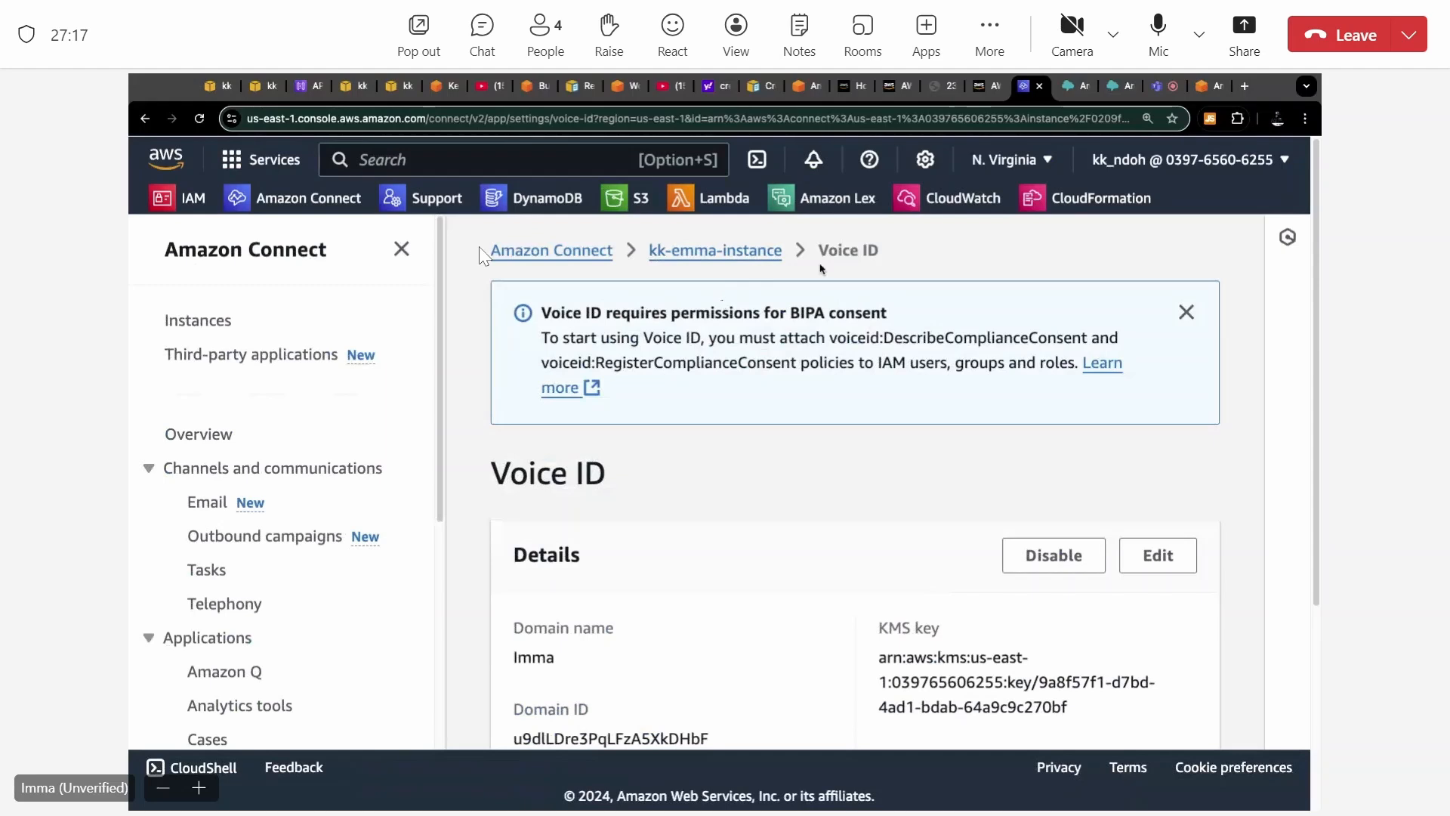
{"action": "left_click", "coordinate": [1079, 87]}
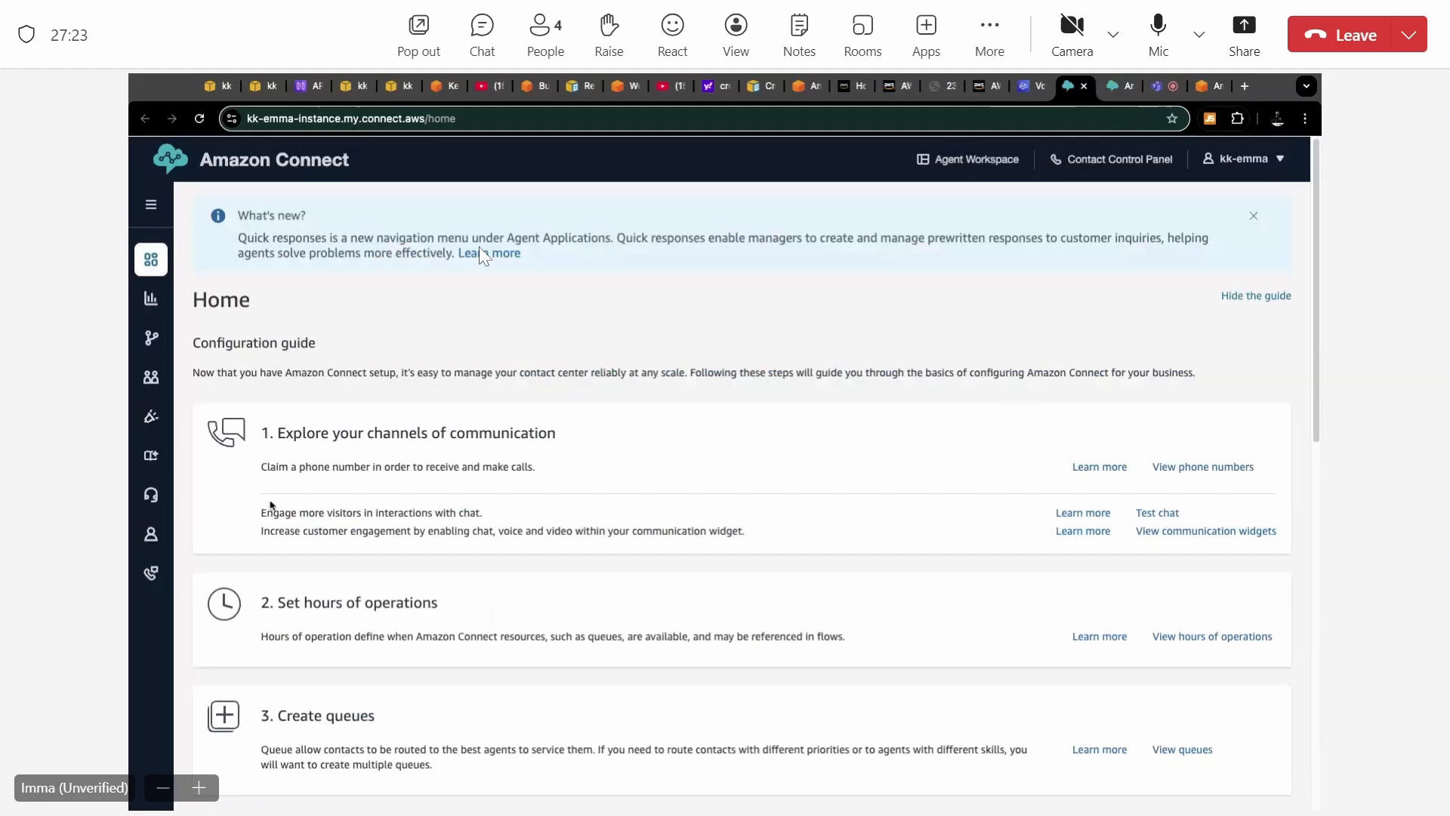
{"action": "mouse_move", "coordinate": [148, 296]}
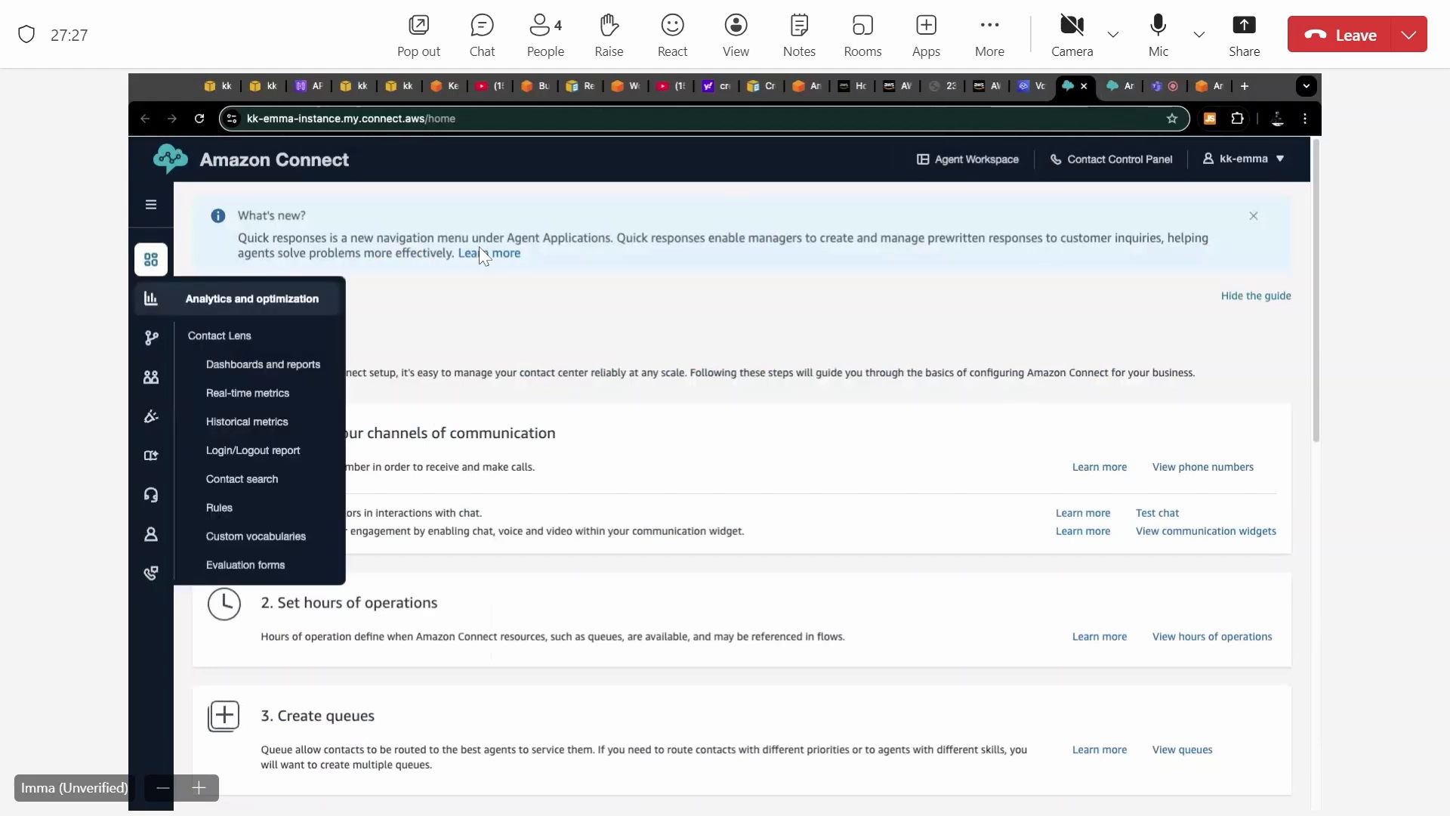
{"action": "mouse_move", "coordinate": [139, 343]}
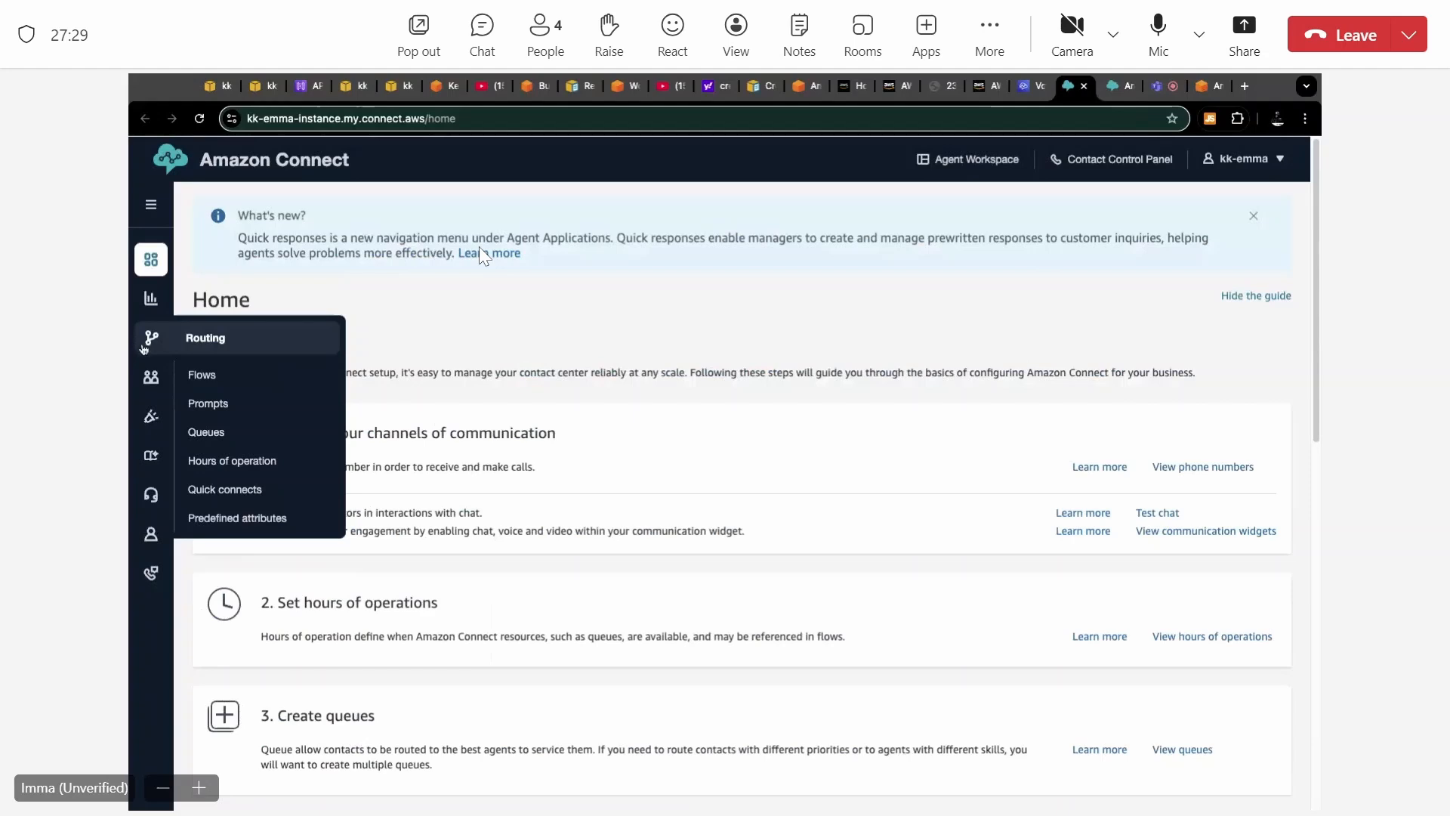
{"action": "mouse_move", "coordinate": [152, 388]}
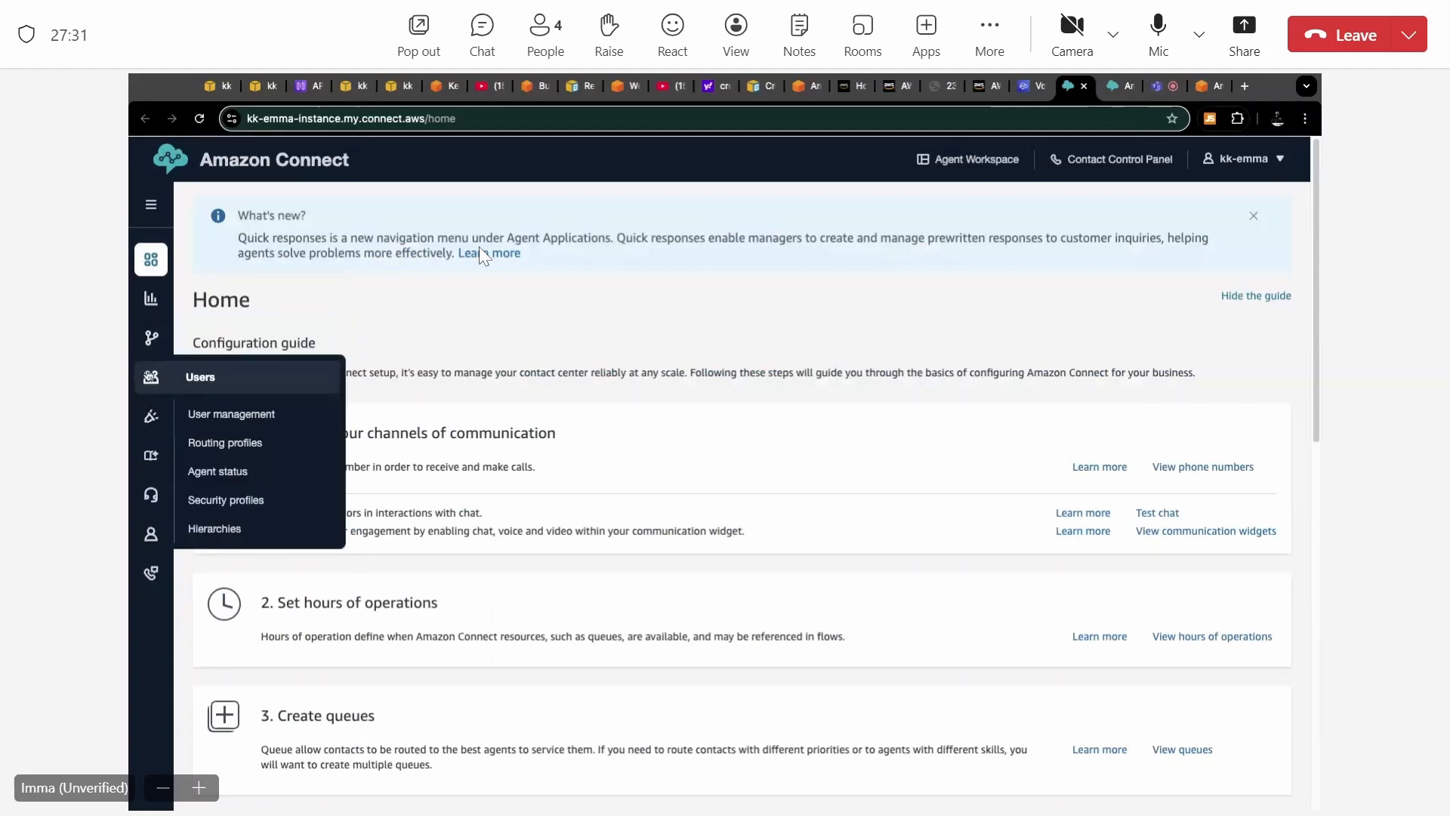
{"action": "left_click", "coordinate": [217, 509]}
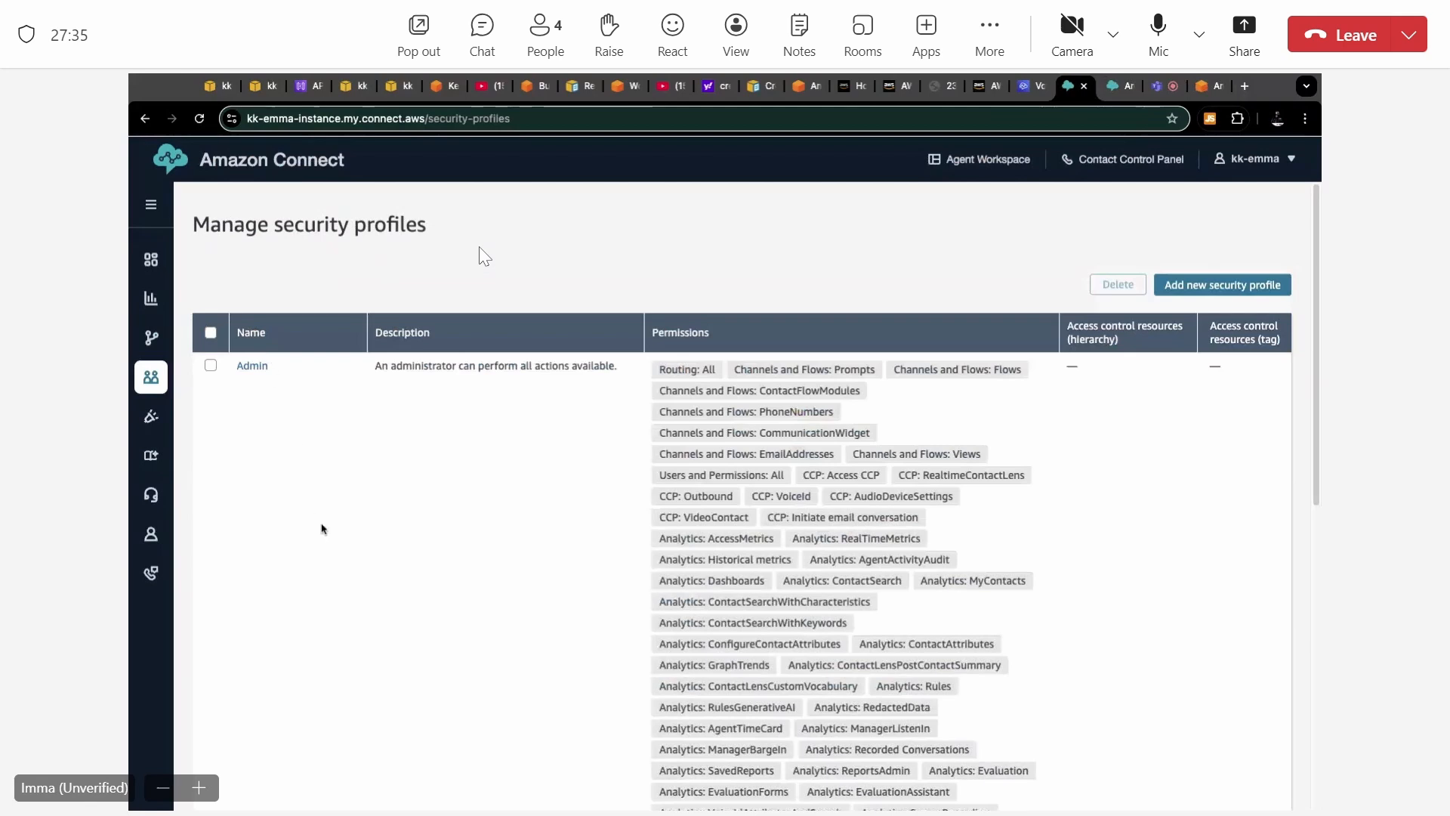
Look through the permissions listed for the Admin security profile and open that profile for editing.
{"action": "scroll", "coordinate": [322, 529], "scroll_direction": "down", "scroll_amount": 2}
{"action": "scroll", "coordinate": [322, 528], "scroll_direction": "up", "scroll_amount": 2}
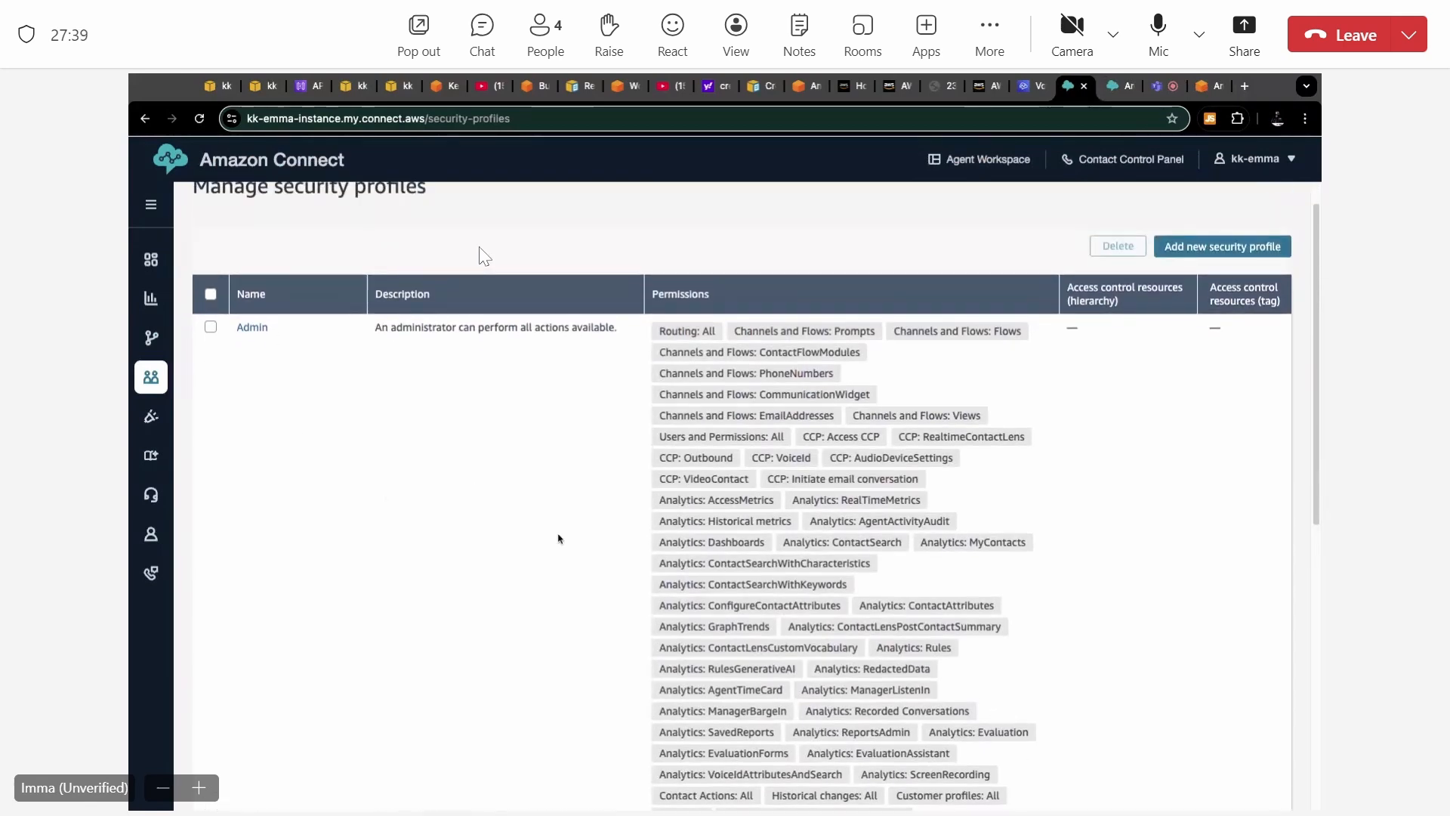
{"action": "scroll", "coordinate": [484, 257], "scroll_direction": "down", "scroll_amount": 3}
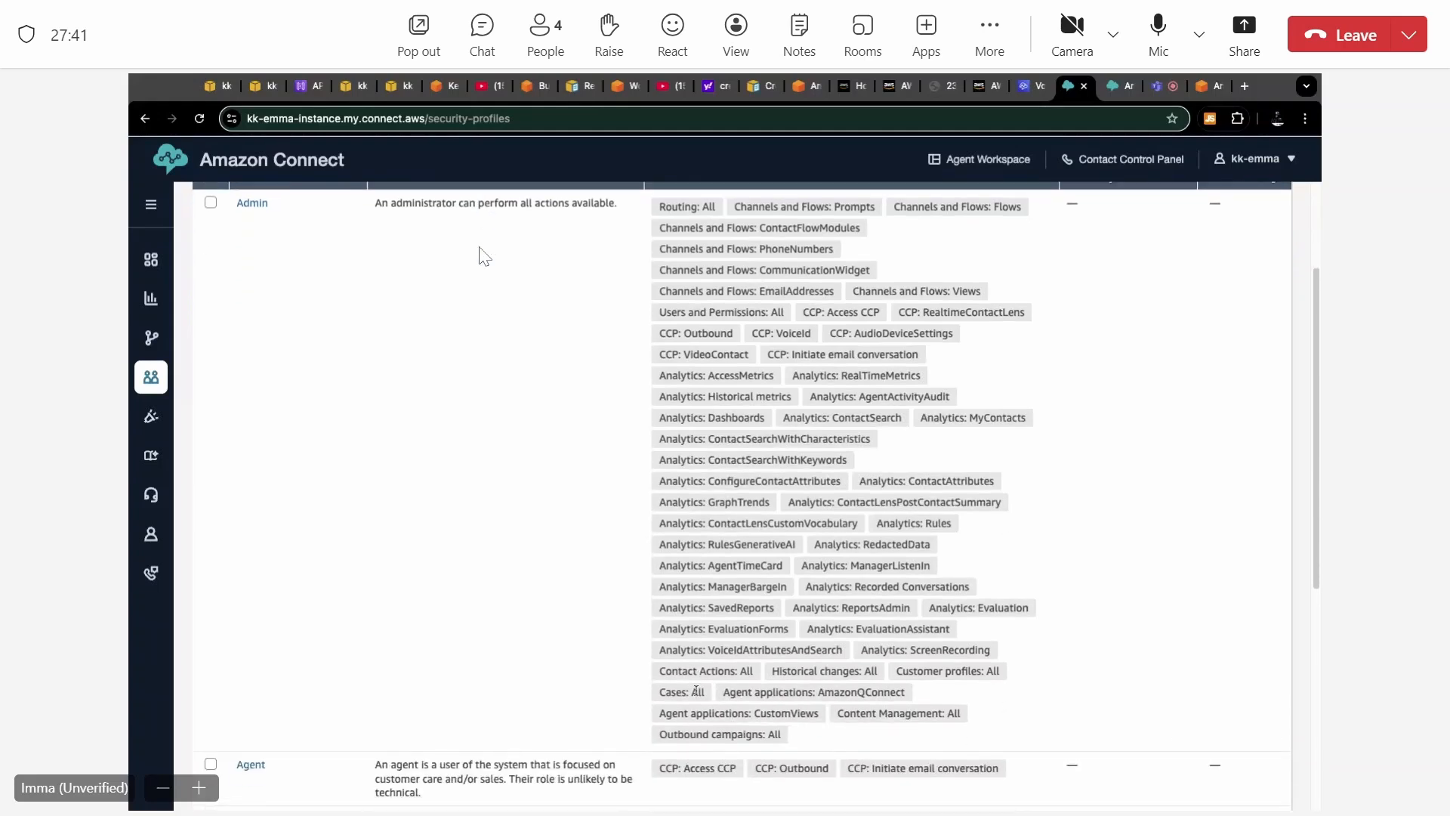
{"action": "scroll", "coordinate": [485, 257], "scroll_direction": "up", "scroll_amount": 3}
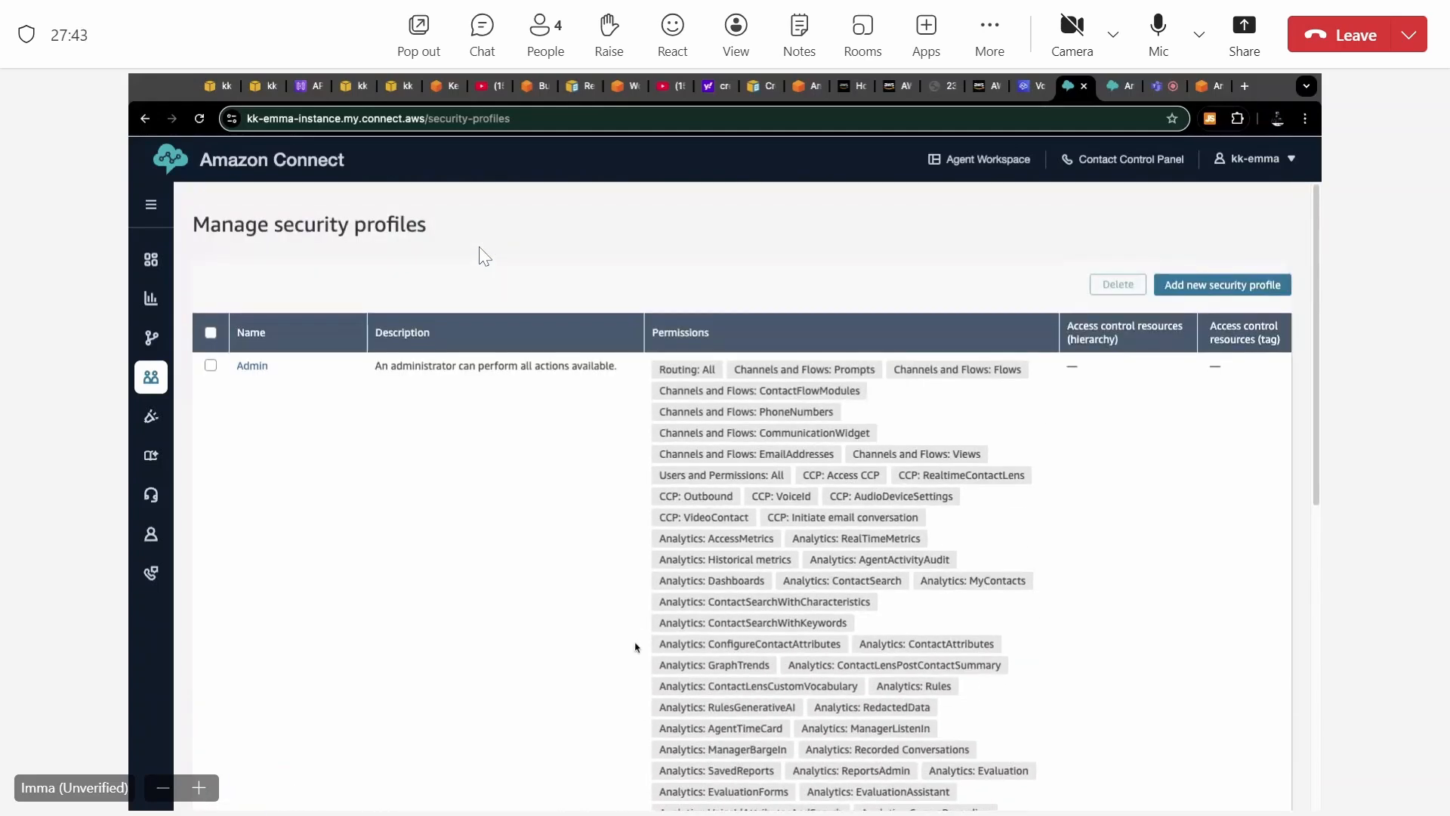
{"action": "left_click", "coordinate": [211, 366]}
{"action": "left_click", "coordinate": [249, 368]}
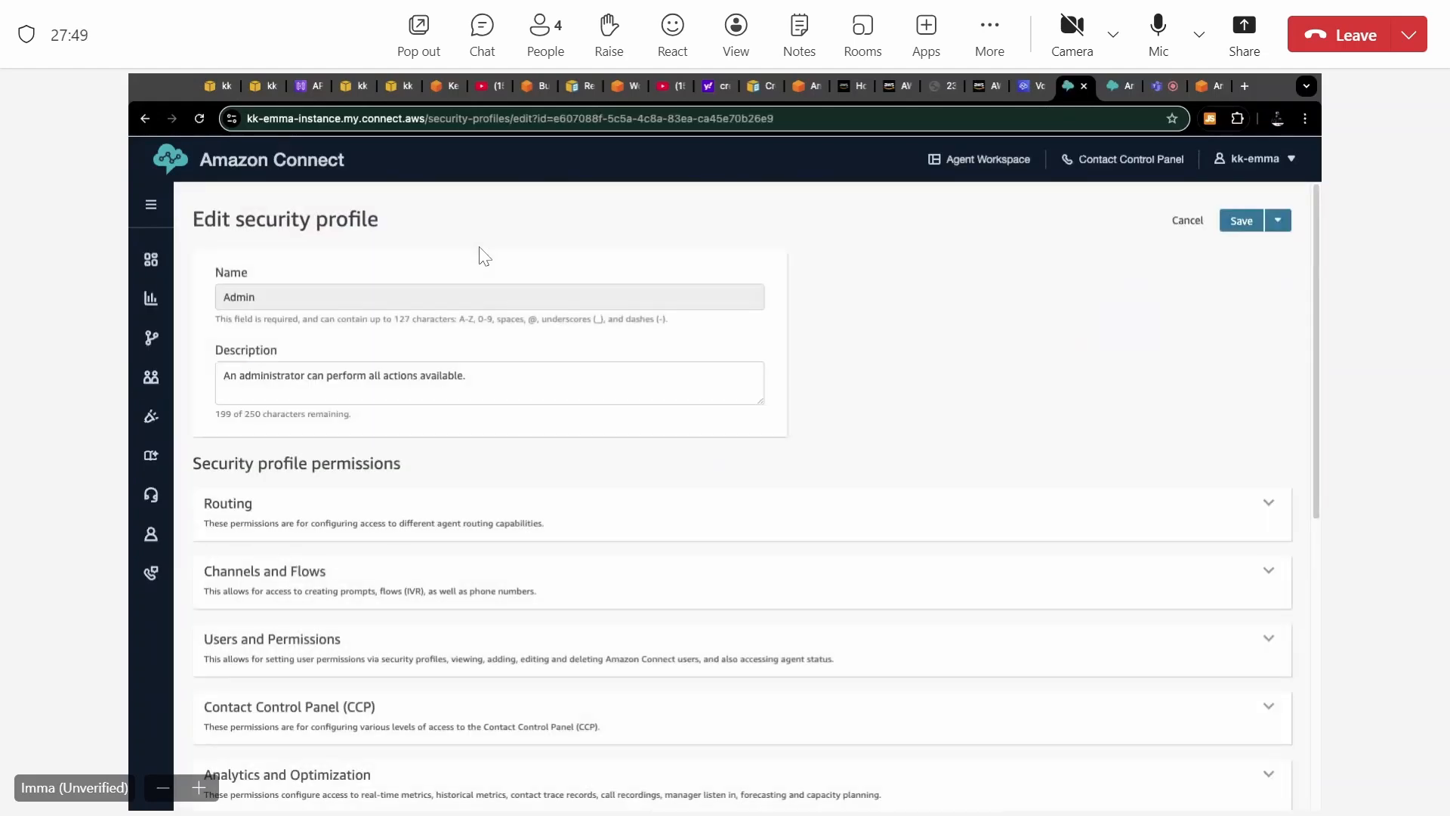
Expand the Admin profile's Contact Control Panel (CCP) permissions and check the Voice ID access setting.
{"action": "scroll", "coordinate": [330, 557], "scroll_direction": "down", "scroll_amount": 3}
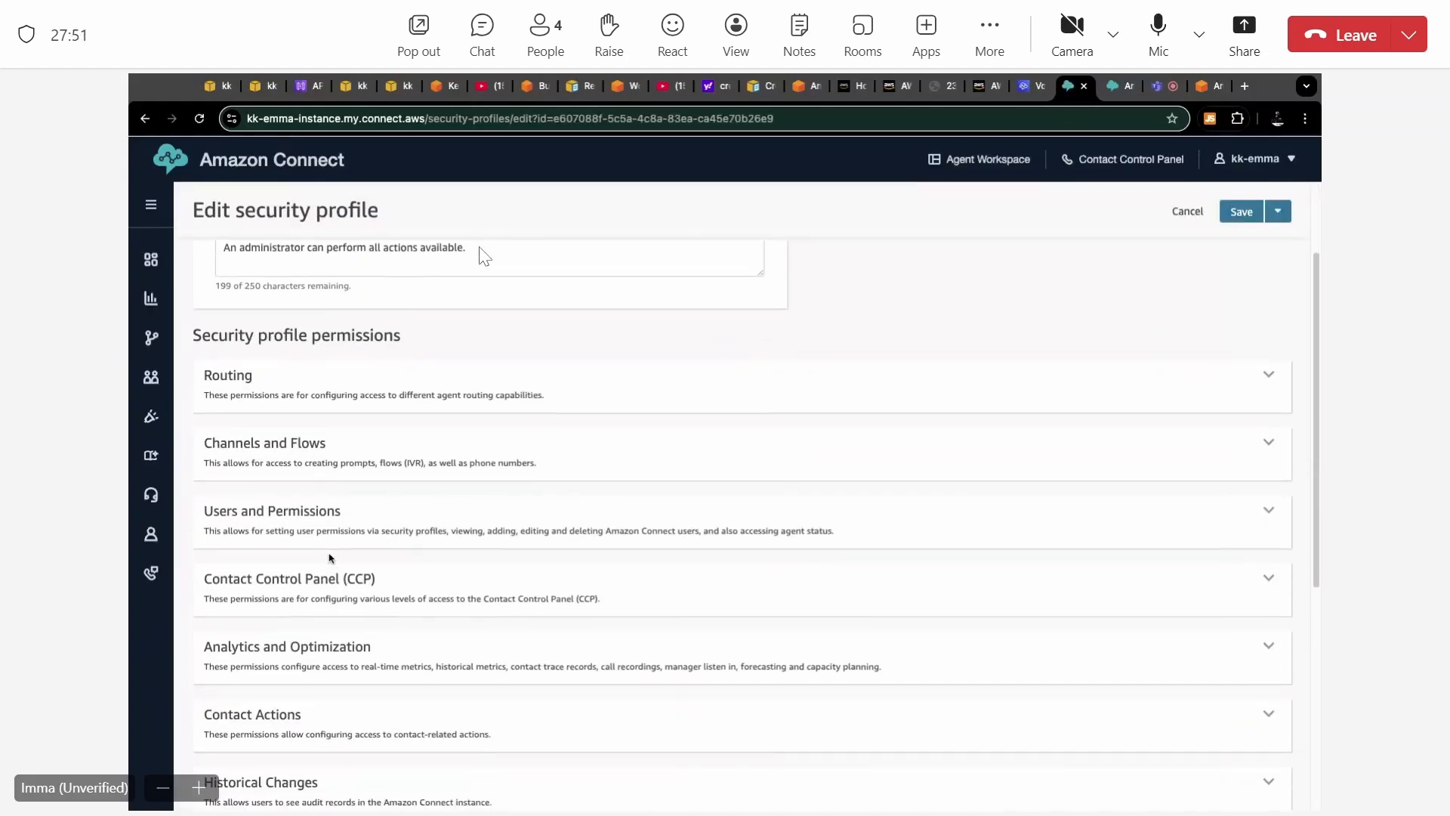
{"action": "scroll", "coordinate": [330, 557], "scroll_direction": "down", "scroll_amount": 1}
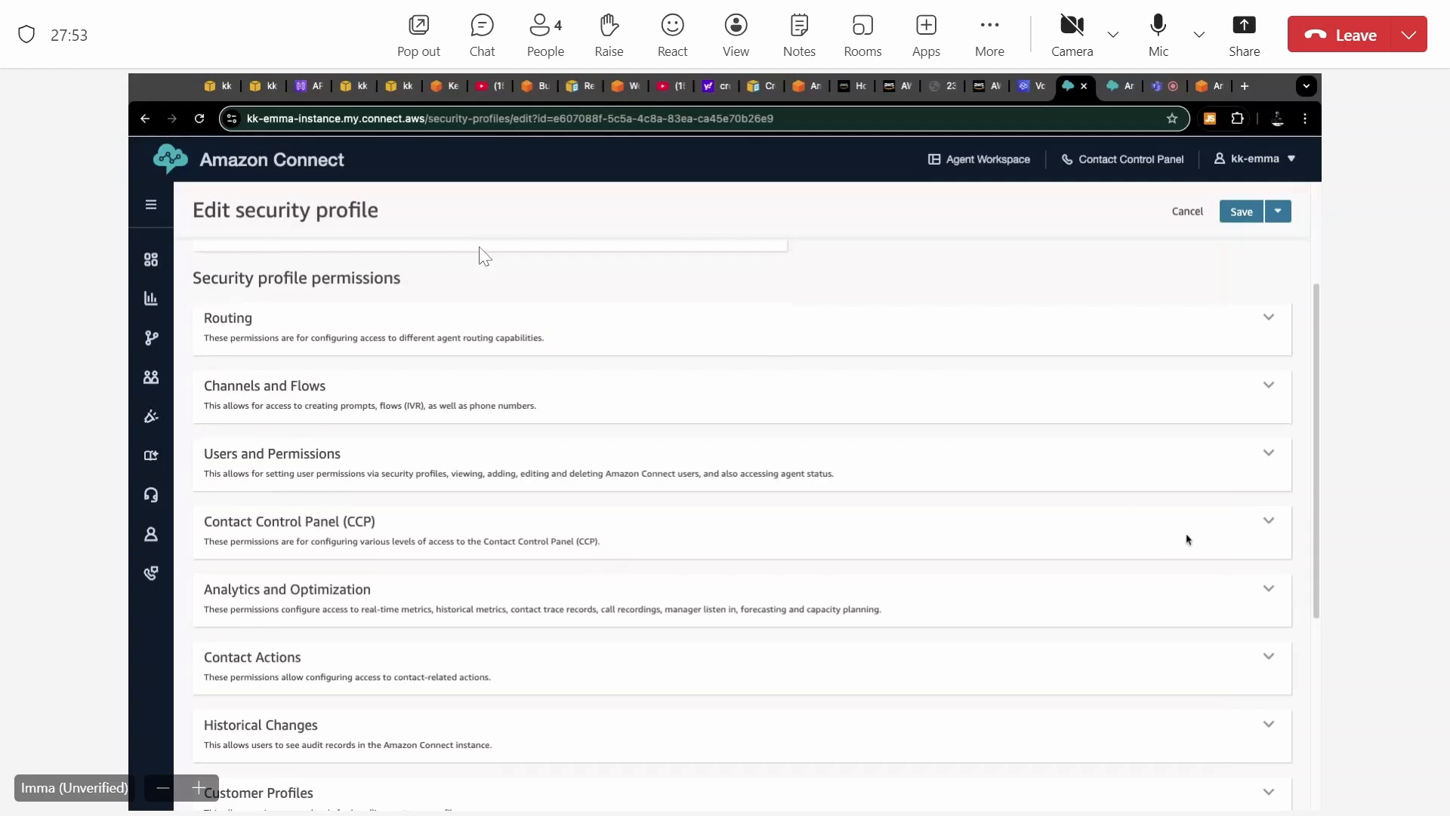
{"action": "left_click", "coordinate": [1270, 520]}
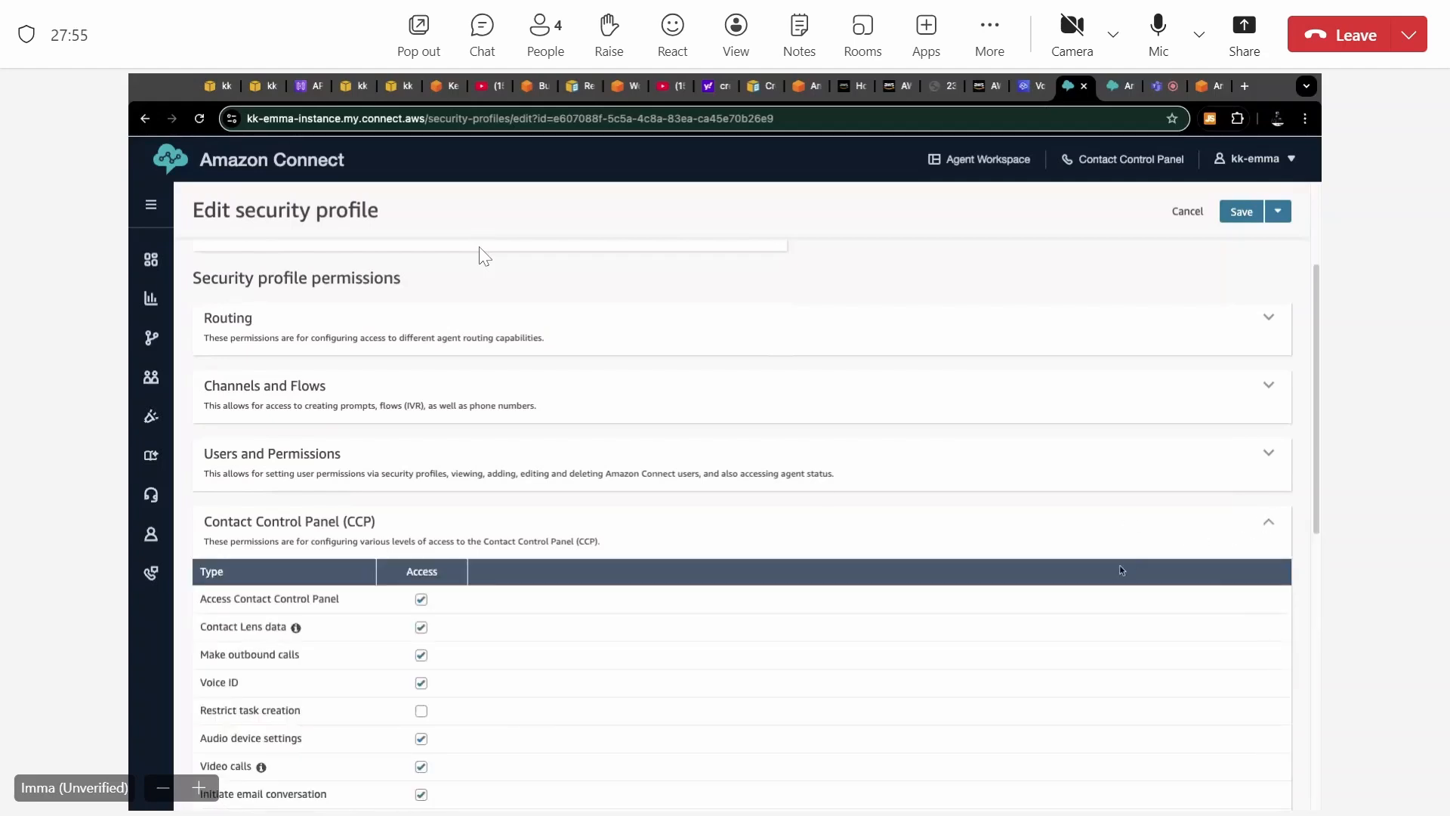
{"action": "scroll", "coordinate": [1120, 566], "scroll_direction": "down", "scroll_amount": 3}
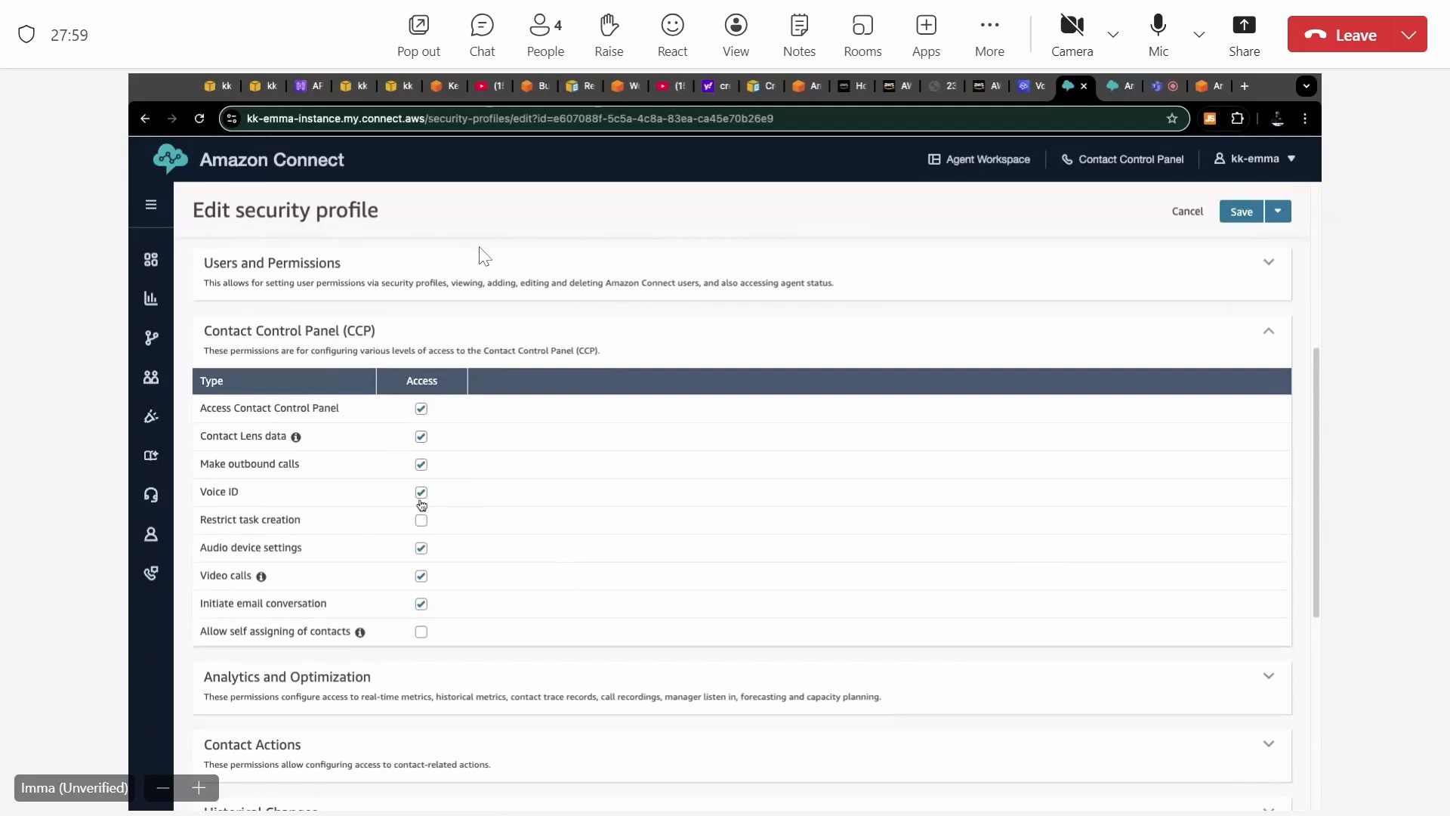
{"action": "scroll", "coordinate": [477, 642], "scroll_direction": "up", "scroll_amount": 1}
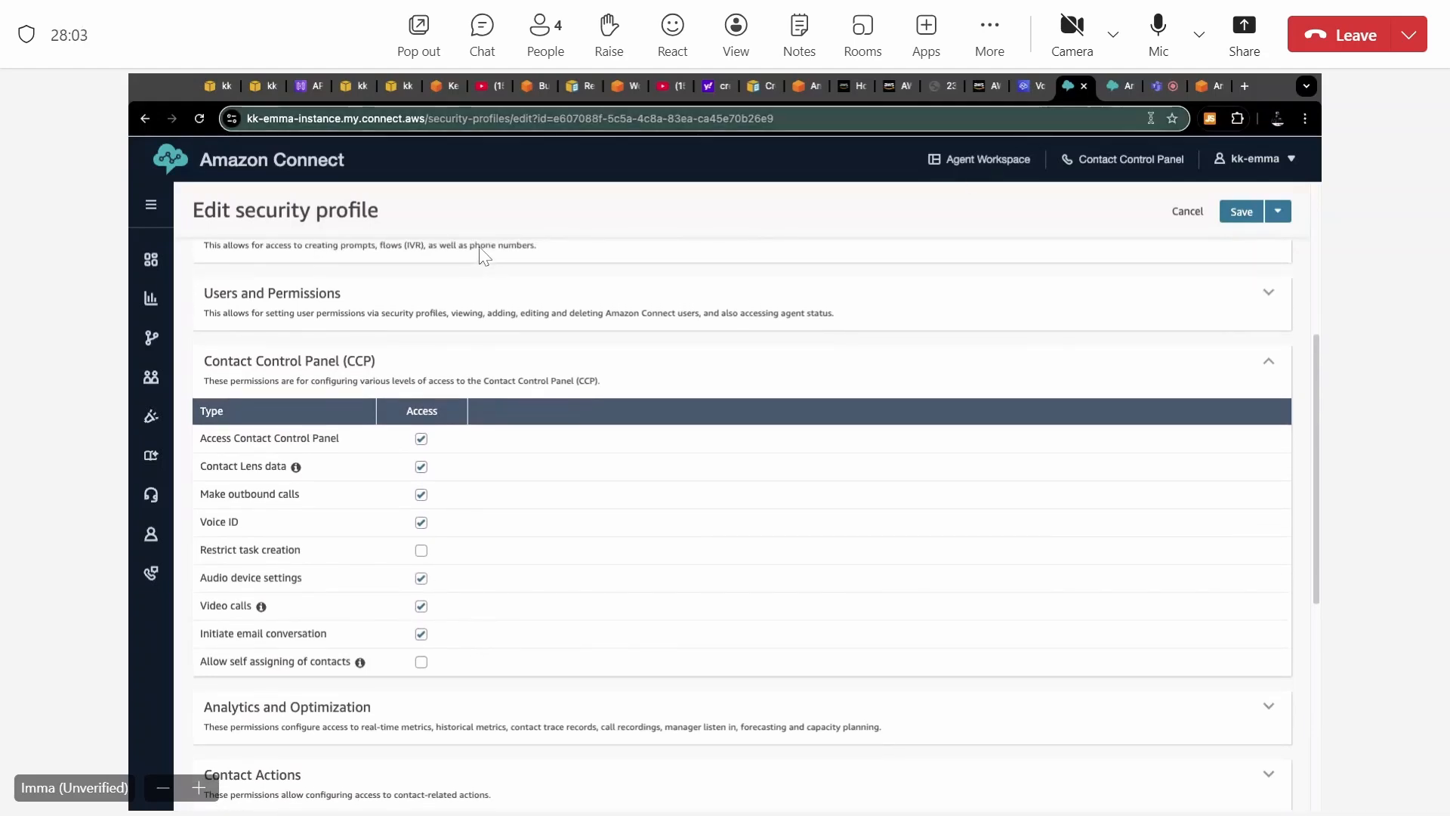
Return to the workshop's Configuration page and download the sample contact flow Connect-VoiceID-Sample-Contact-Flow.
{"action": "left_click", "coordinate": [1203, 87]}
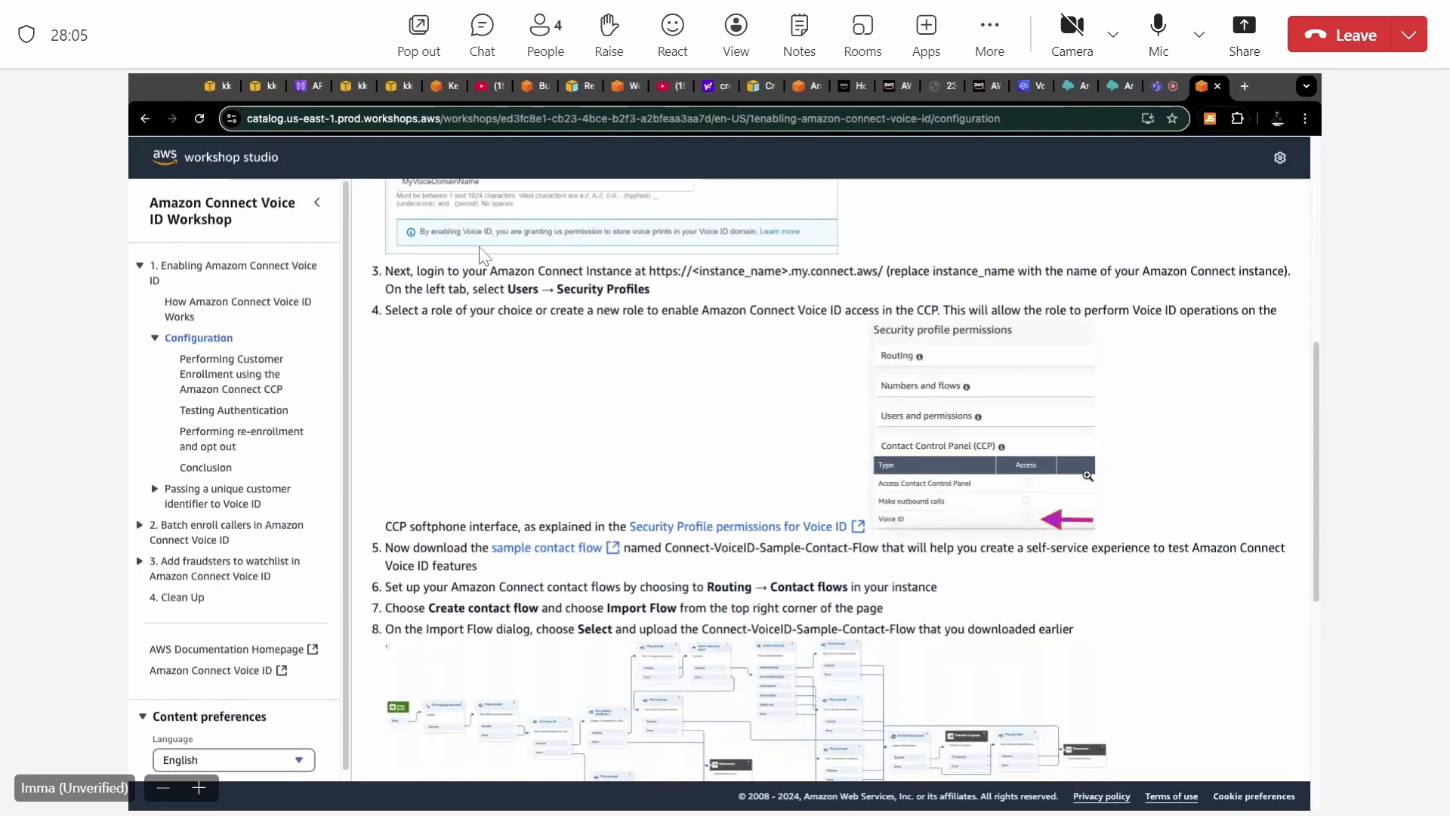
{"action": "scroll", "coordinate": [1087, 480], "scroll_direction": "down", "scroll_amount": 2}
{"action": "scroll", "coordinate": [1086, 479], "scroll_direction": "down", "scroll_amount": 1}
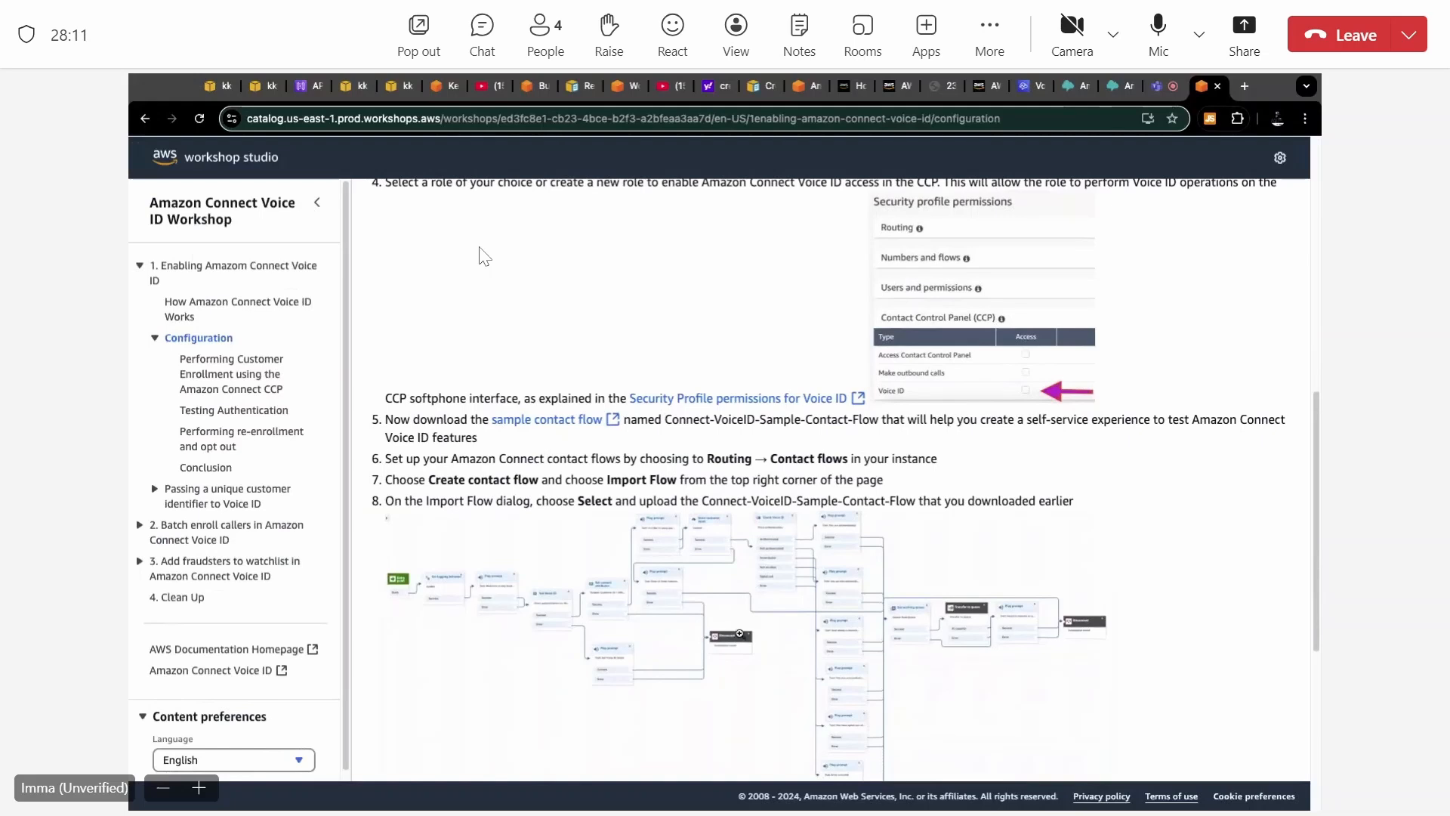
{"action": "scroll", "coordinate": [744, 608], "scroll_direction": "down", "scroll_amount": 3}
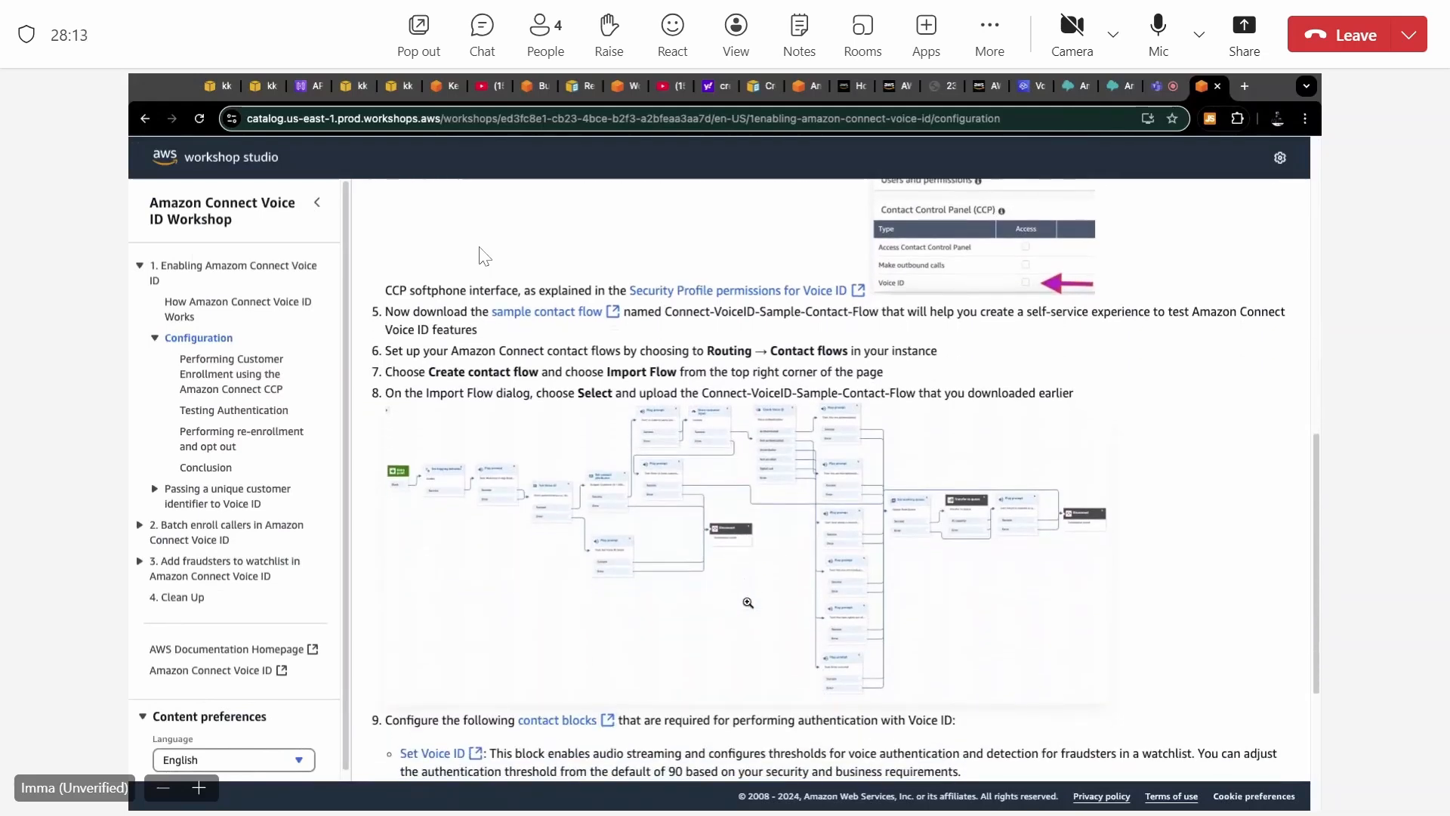
{"action": "scroll", "coordinate": [747, 602], "scroll_direction": "up", "scroll_amount": 1}
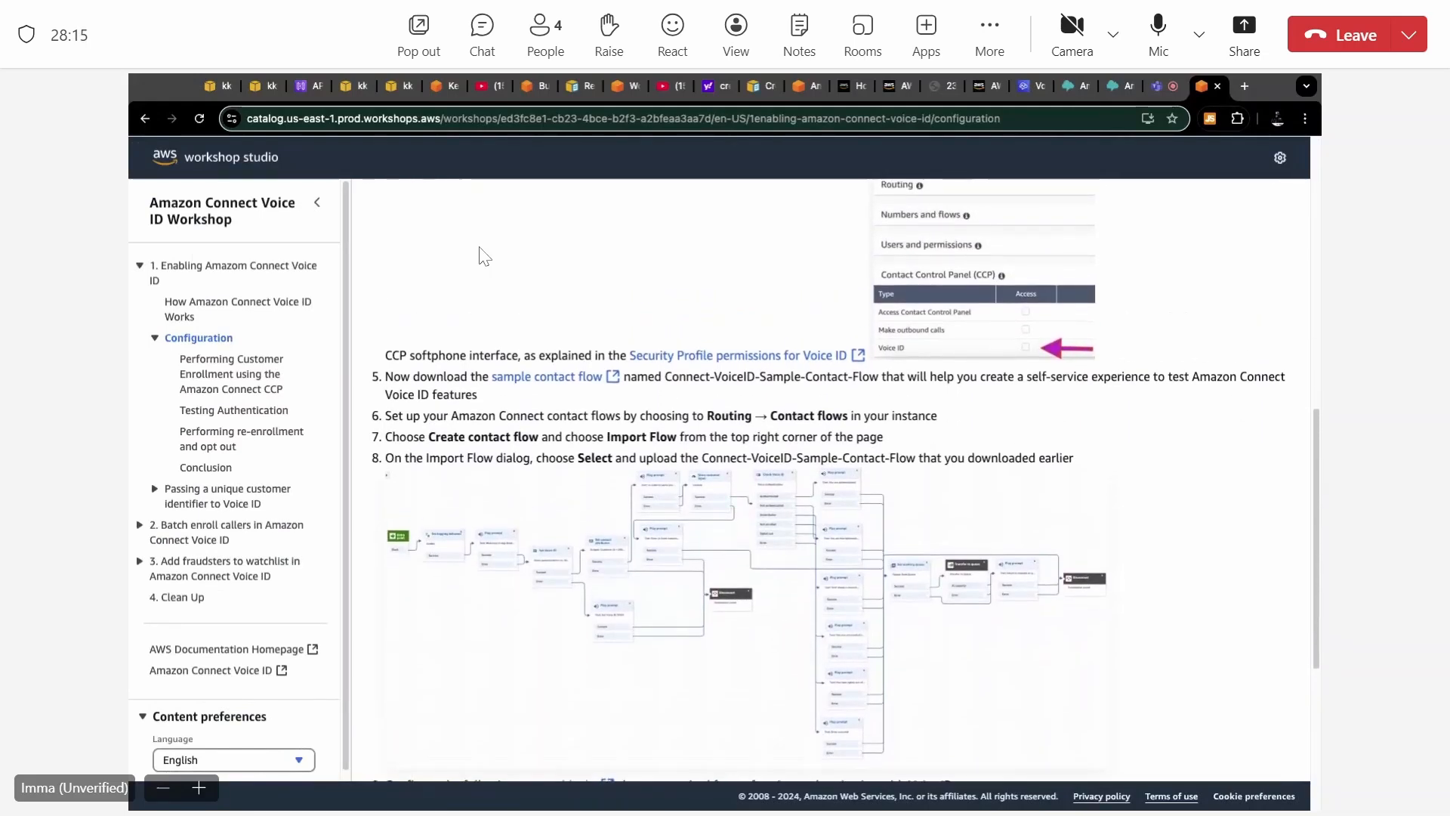
{"action": "left_click", "coordinate": [617, 363]}
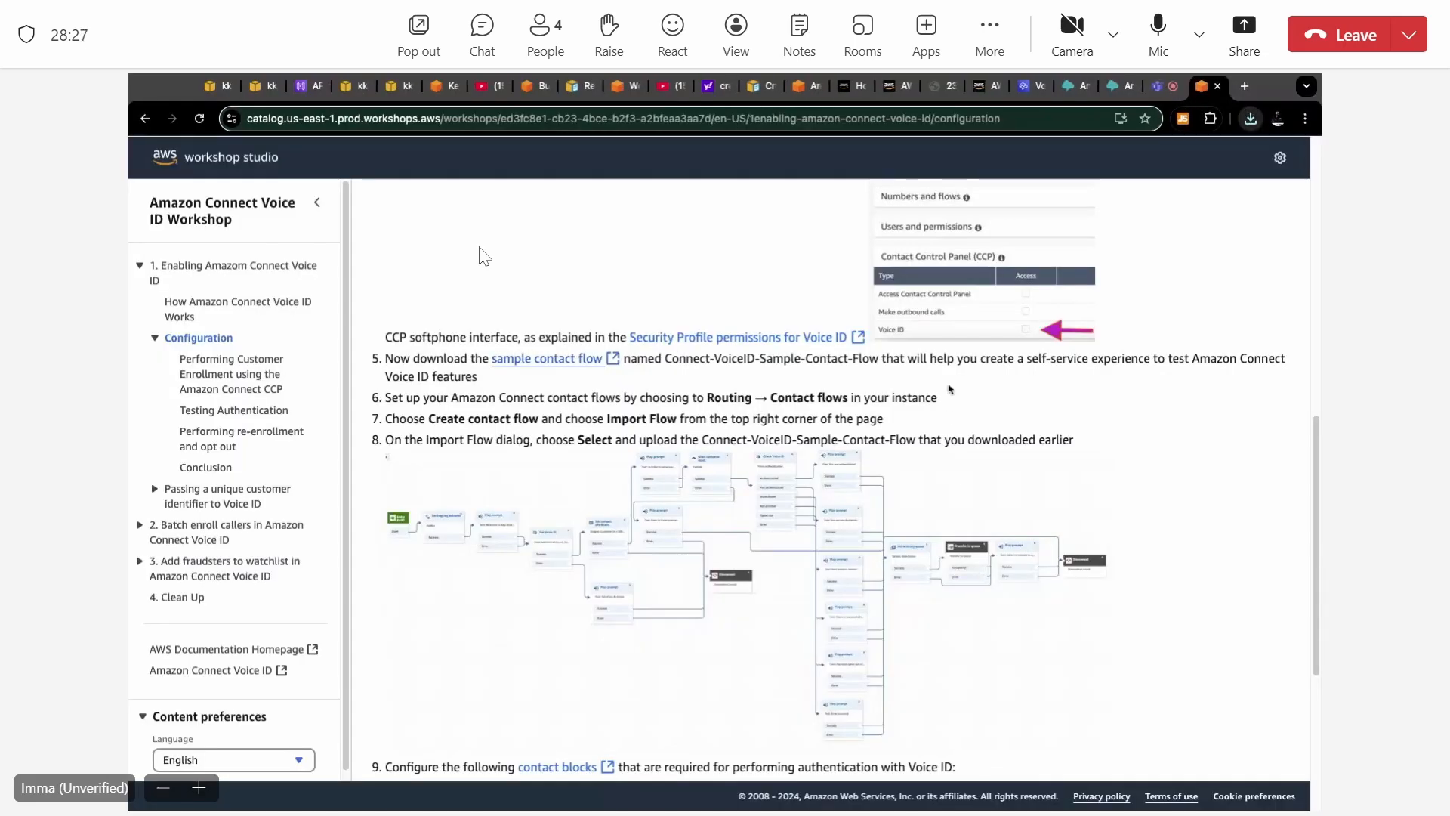
{"action": "key", "text": "ctrl+shift+m"}
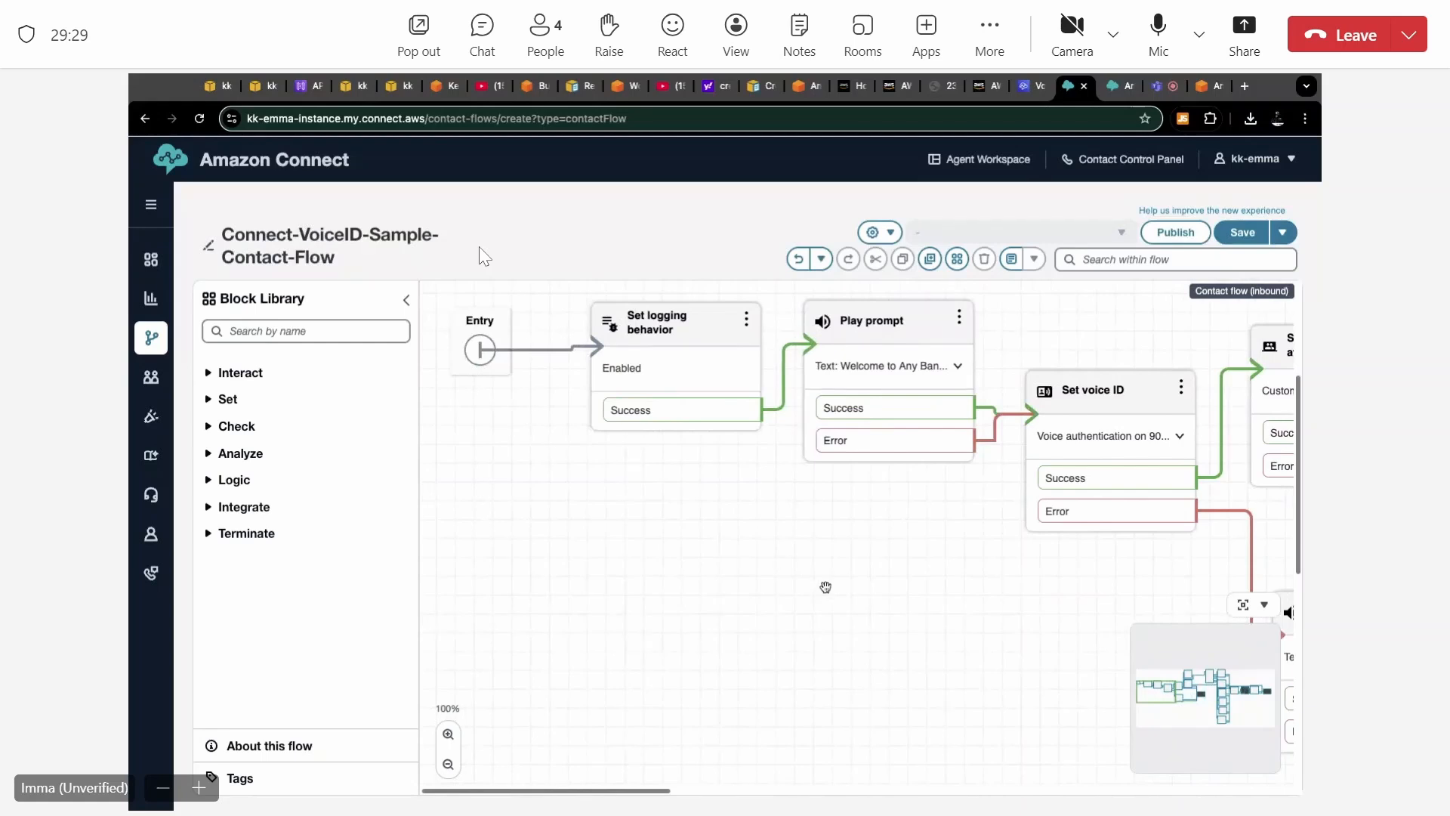
{"action": "scroll", "coordinate": [825, 587], "scroll_direction": "right", "scroll_amount": 1}
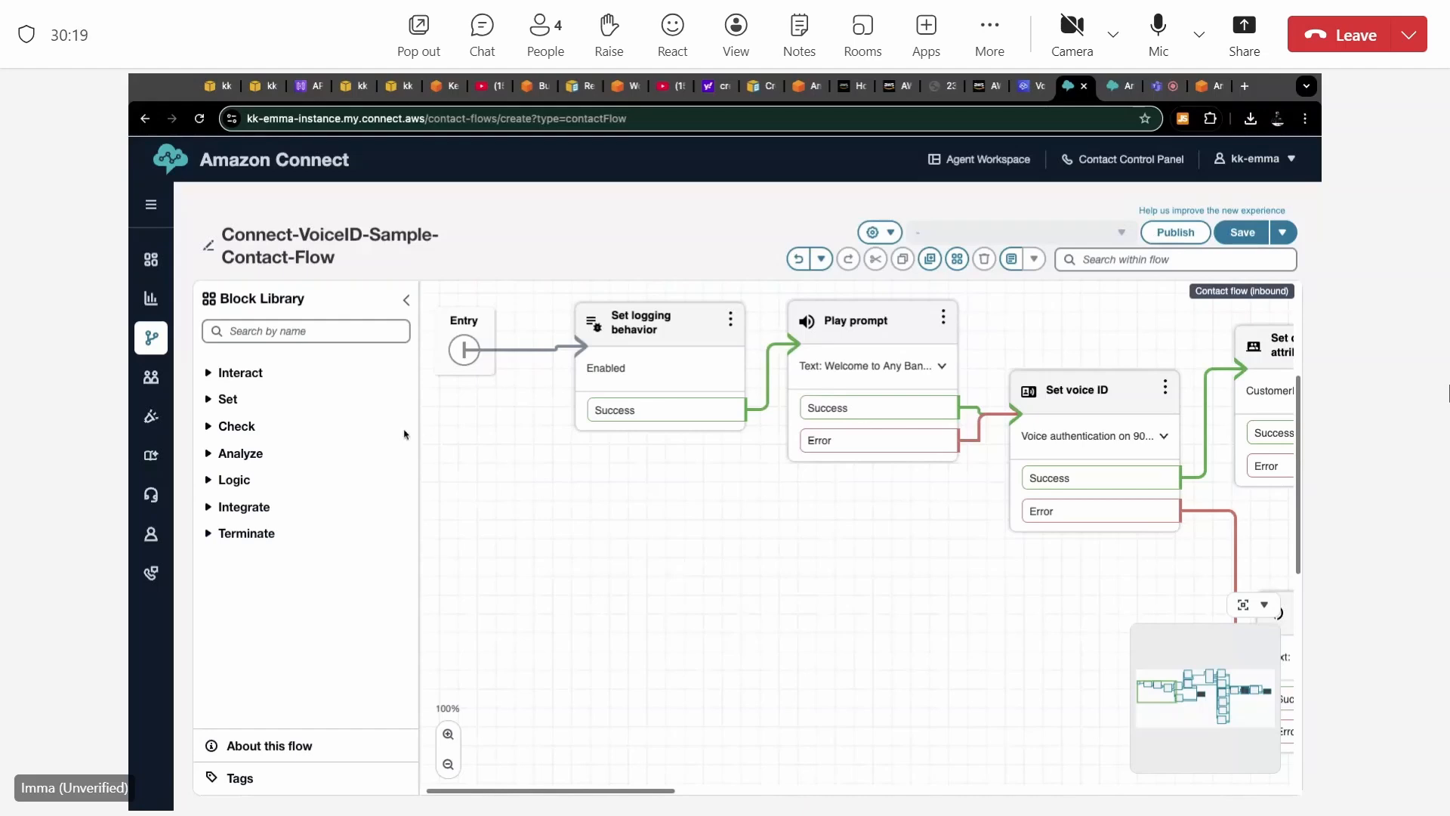
Search the block library for "voi", add a Check voice ID block and a Set voice ID block, and arrange them on the canvas.
{"action": "left_click", "coordinate": [301, 330]}
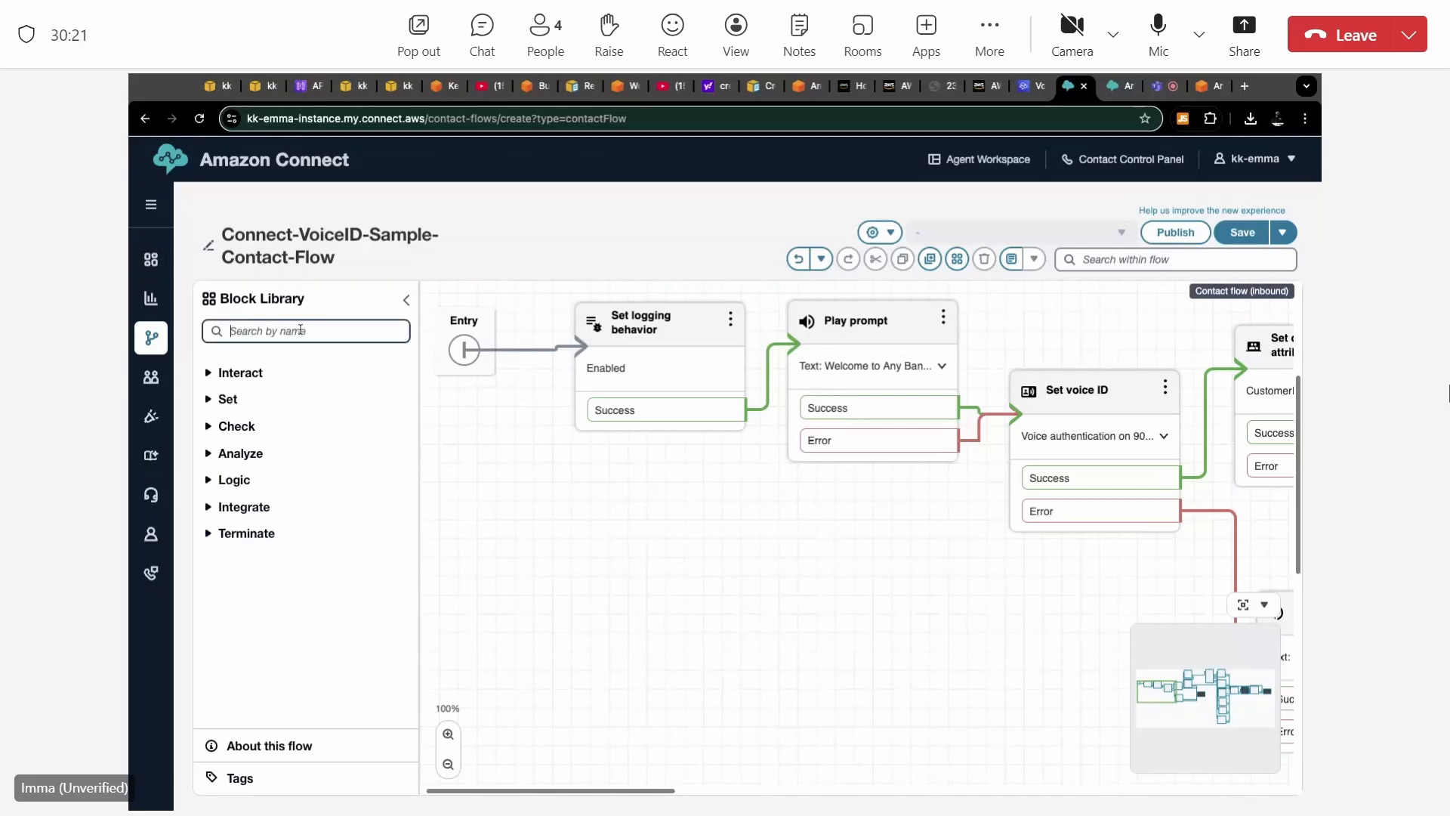
{"action": "type", "text": "voi"}
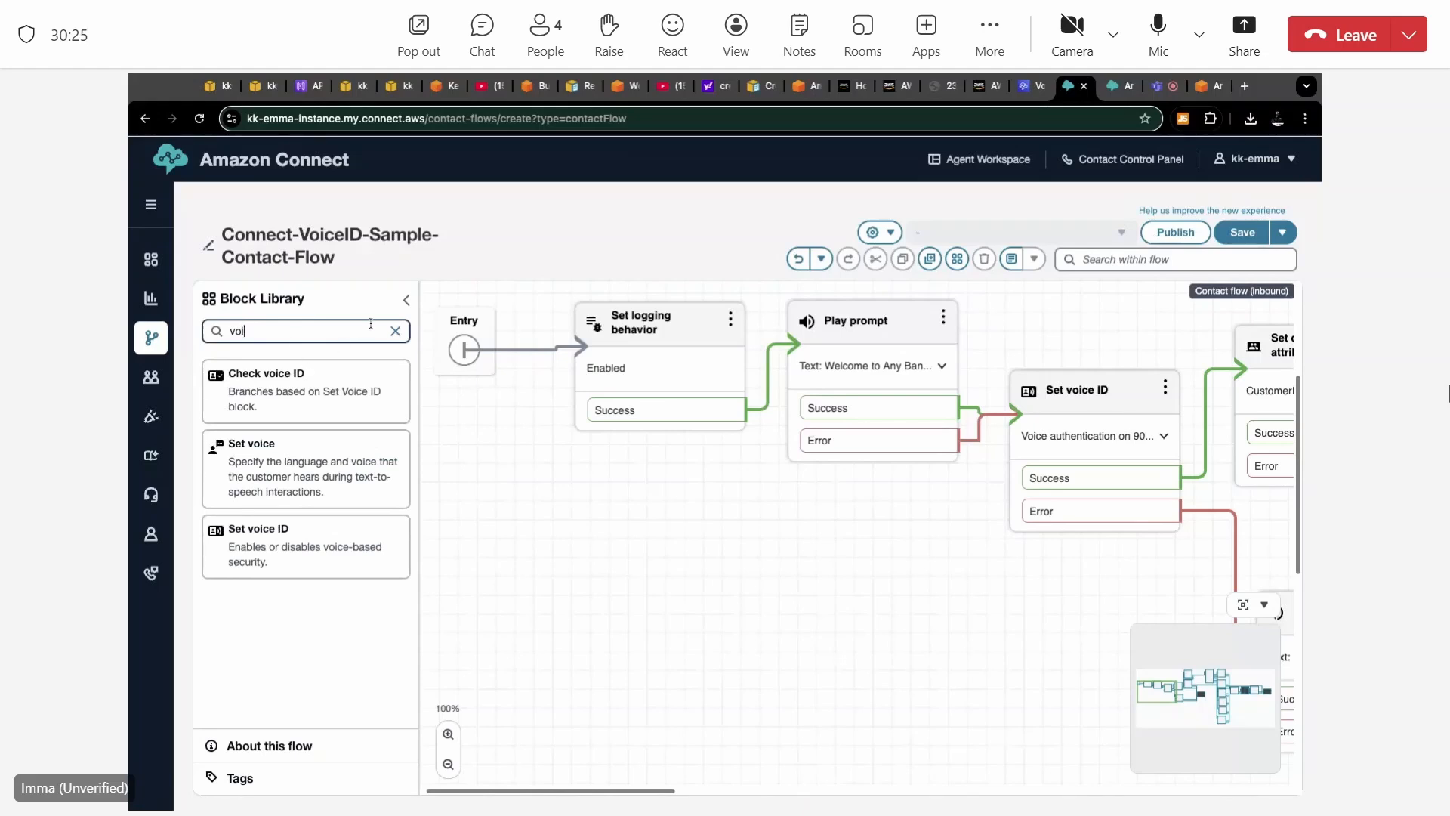
{"action": "left_click", "coordinate": [297, 389]}
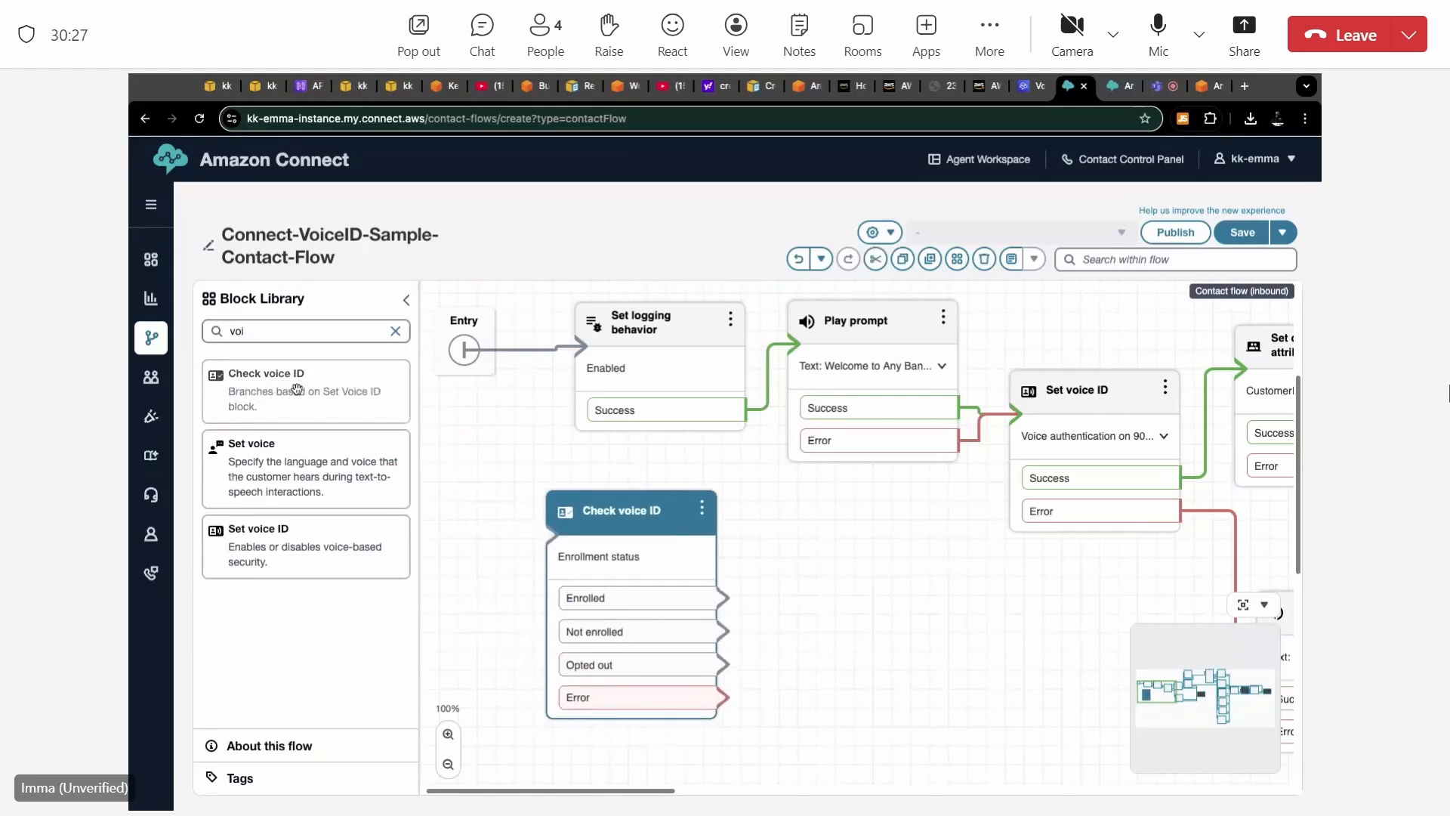
{"action": "left_click", "coordinate": [285, 462]}
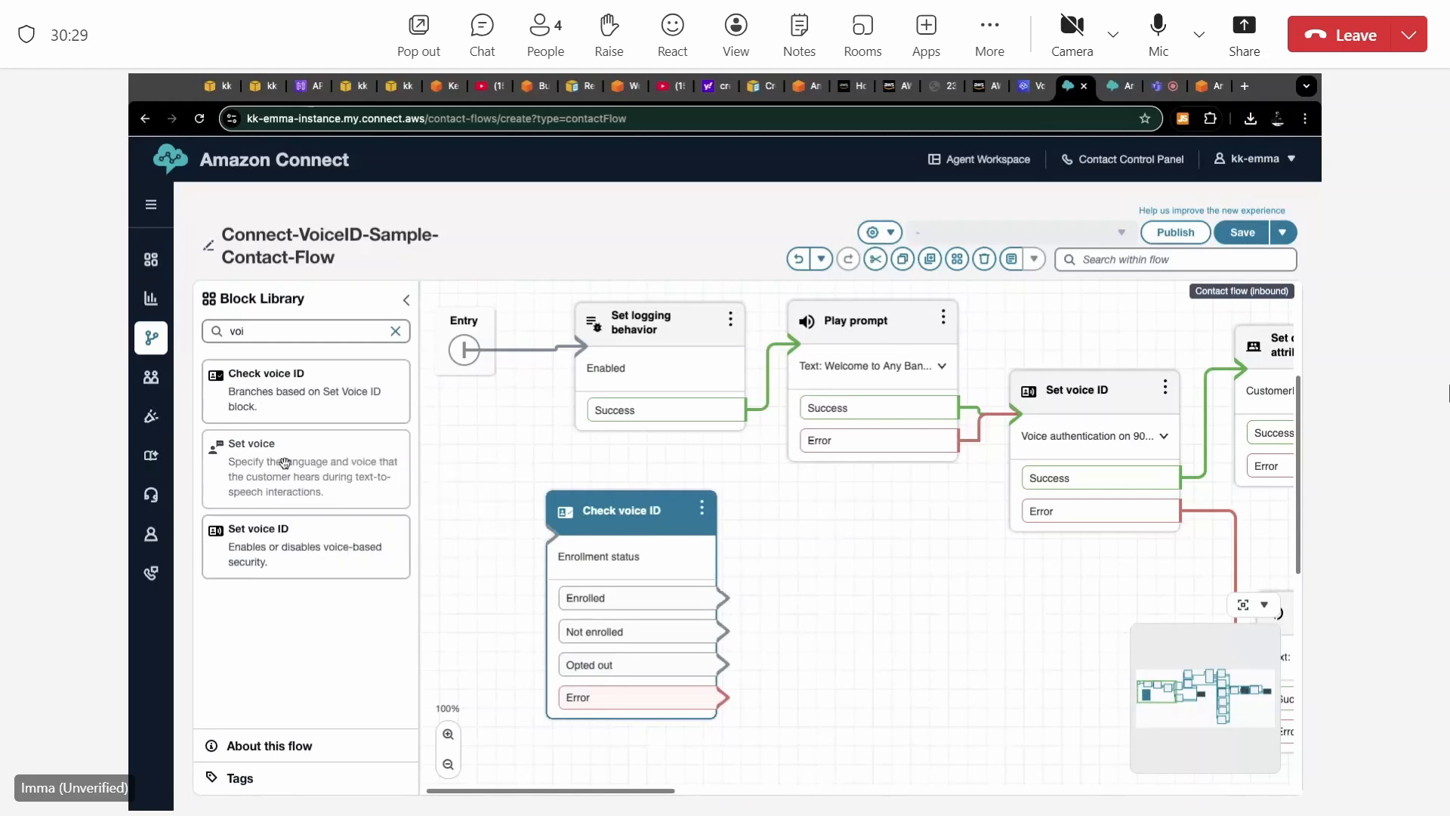
{"action": "mouse_move", "coordinate": [285, 462]}
{"action": "left_mouse_down"}
{"action": "mouse_move", "coordinate": [350, 438]}
{"action": "mouse_move", "coordinate": [262, 438]}
{"action": "mouse_move", "coordinate": [270, 453]}
{"action": "left_mouse_up"}
{"action": "left_click", "coordinate": [303, 539]}
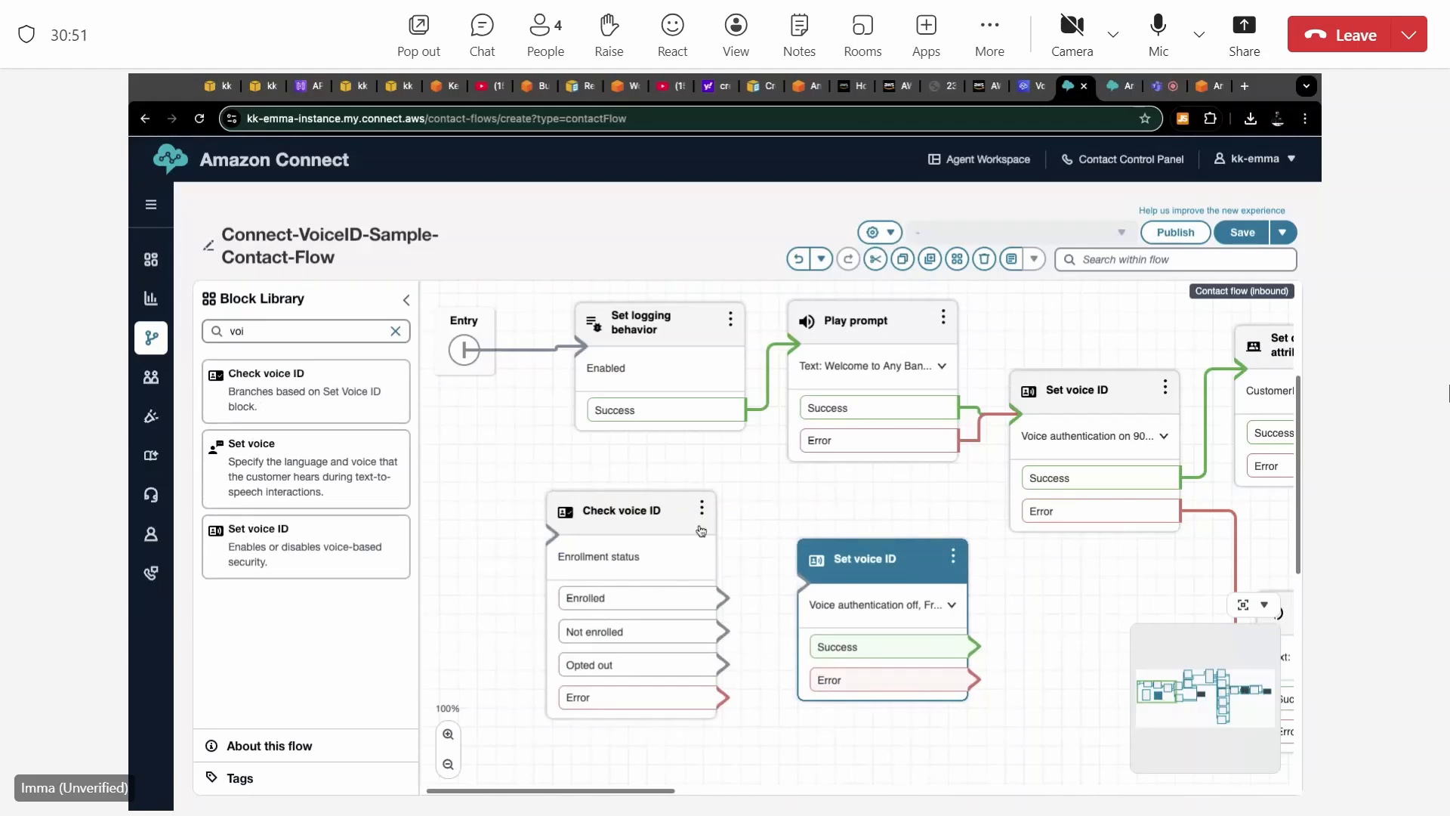
{"action": "left_click_drag", "start_coordinate": [652, 532], "coordinate": [1116, 529]}
{"action": "left_click_drag", "start_coordinate": [963, 549], "coordinate": [769, 495]}
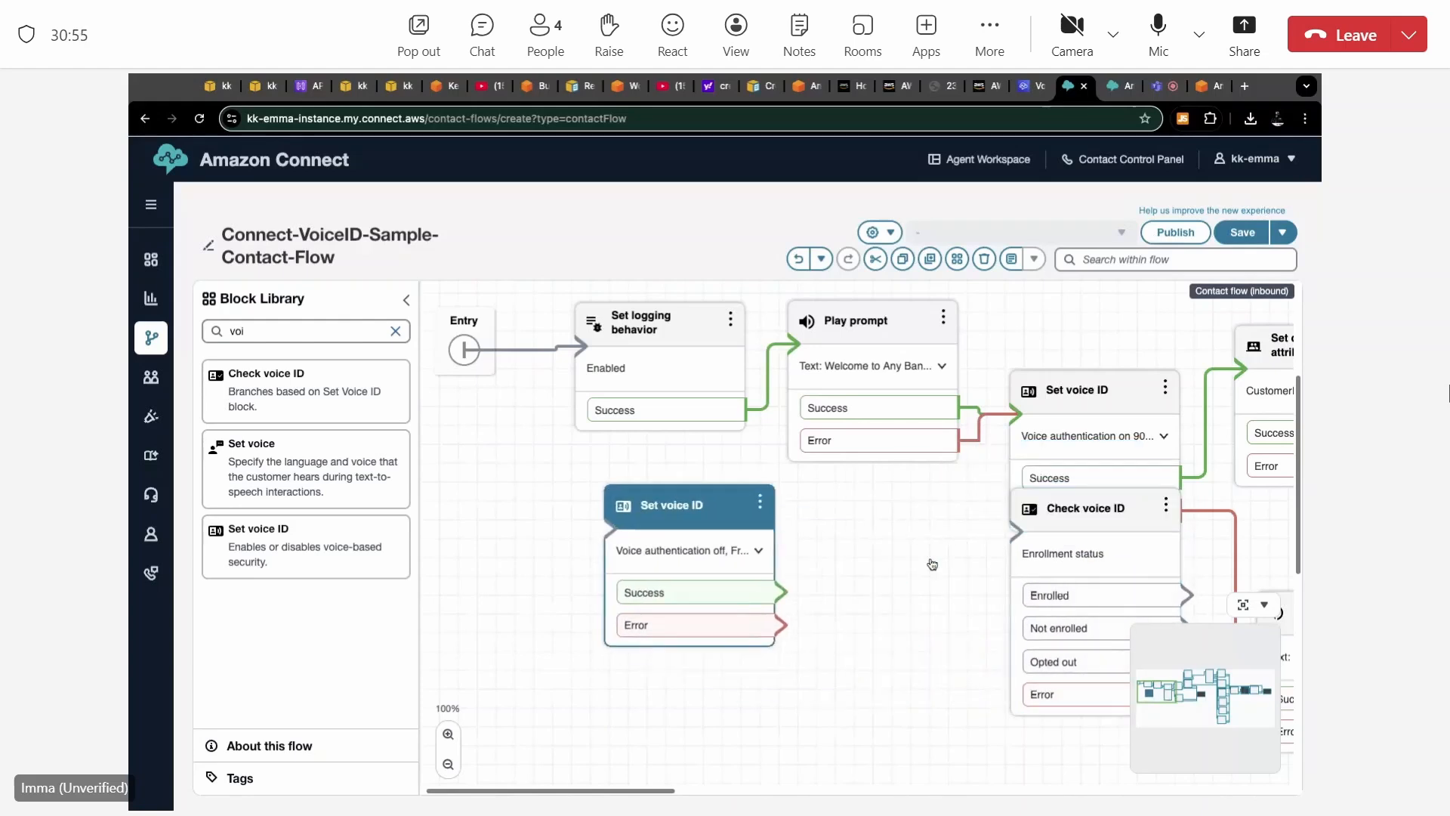
Try the added Set voice ID block's streaming audio, voice authentication and fraud detection options, reviewing their thresholds, and close its settings without saving.
{"action": "left_click", "coordinate": [737, 513]}
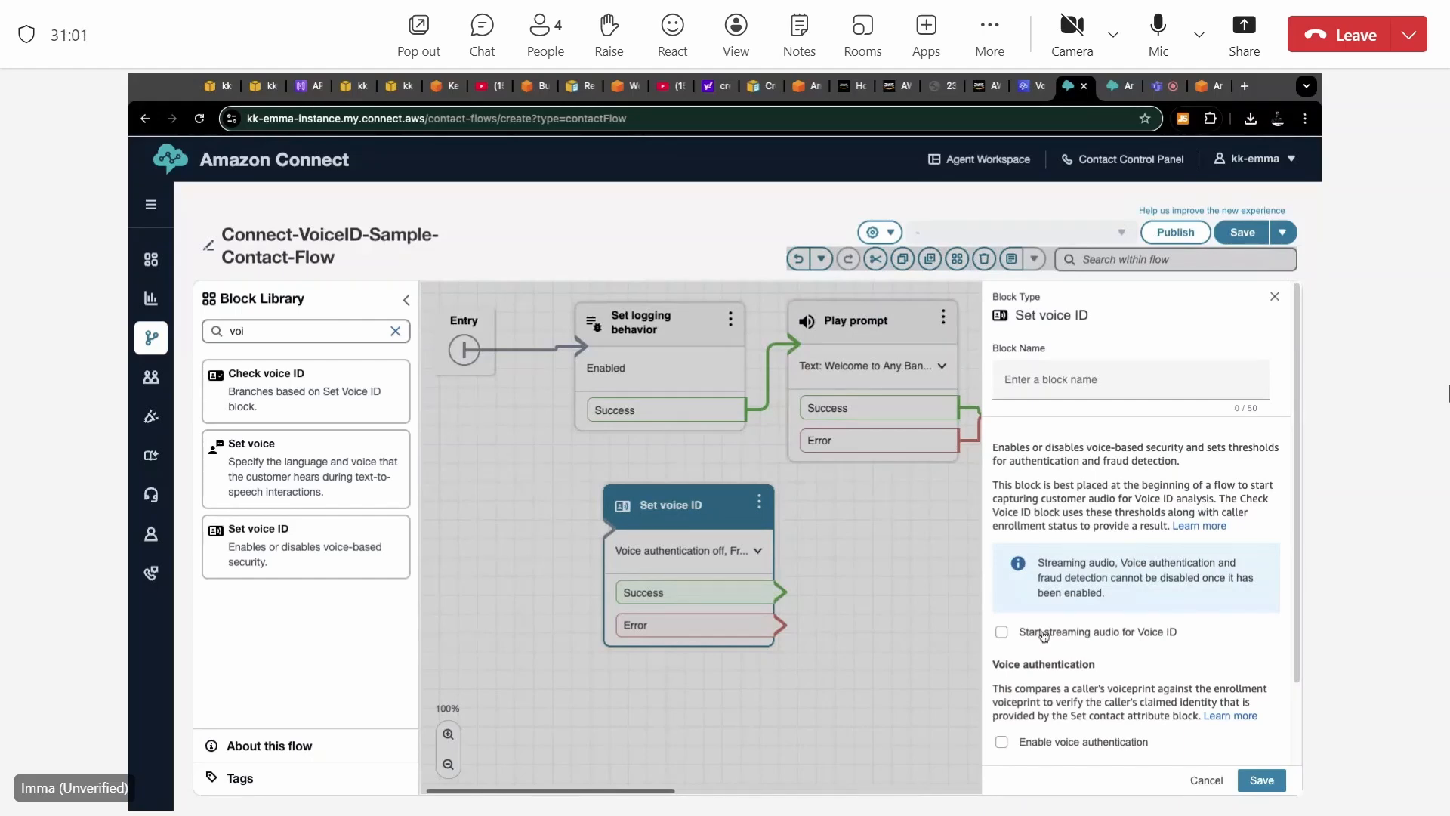
{"action": "left_click", "coordinate": [1002, 633]}
{"action": "scroll", "coordinate": [1004, 636], "scroll_direction": "down", "scroll_amount": 3}
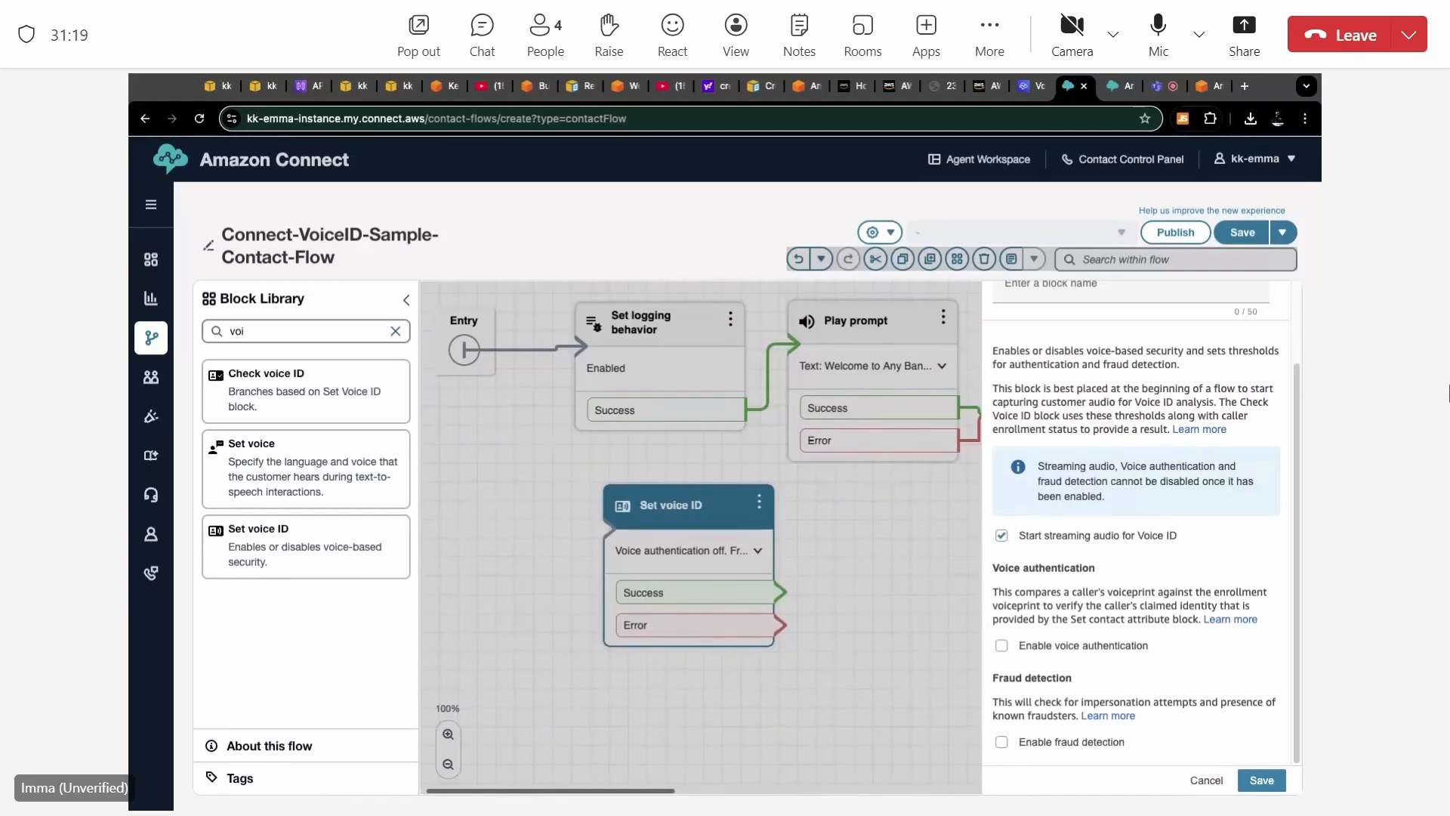
{"action": "left_click", "coordinate": [1001, 645]}
{"action": "scroll", "coordinate": [1137, 522], "scroll_direction": "down", "scroll_amount": 3}
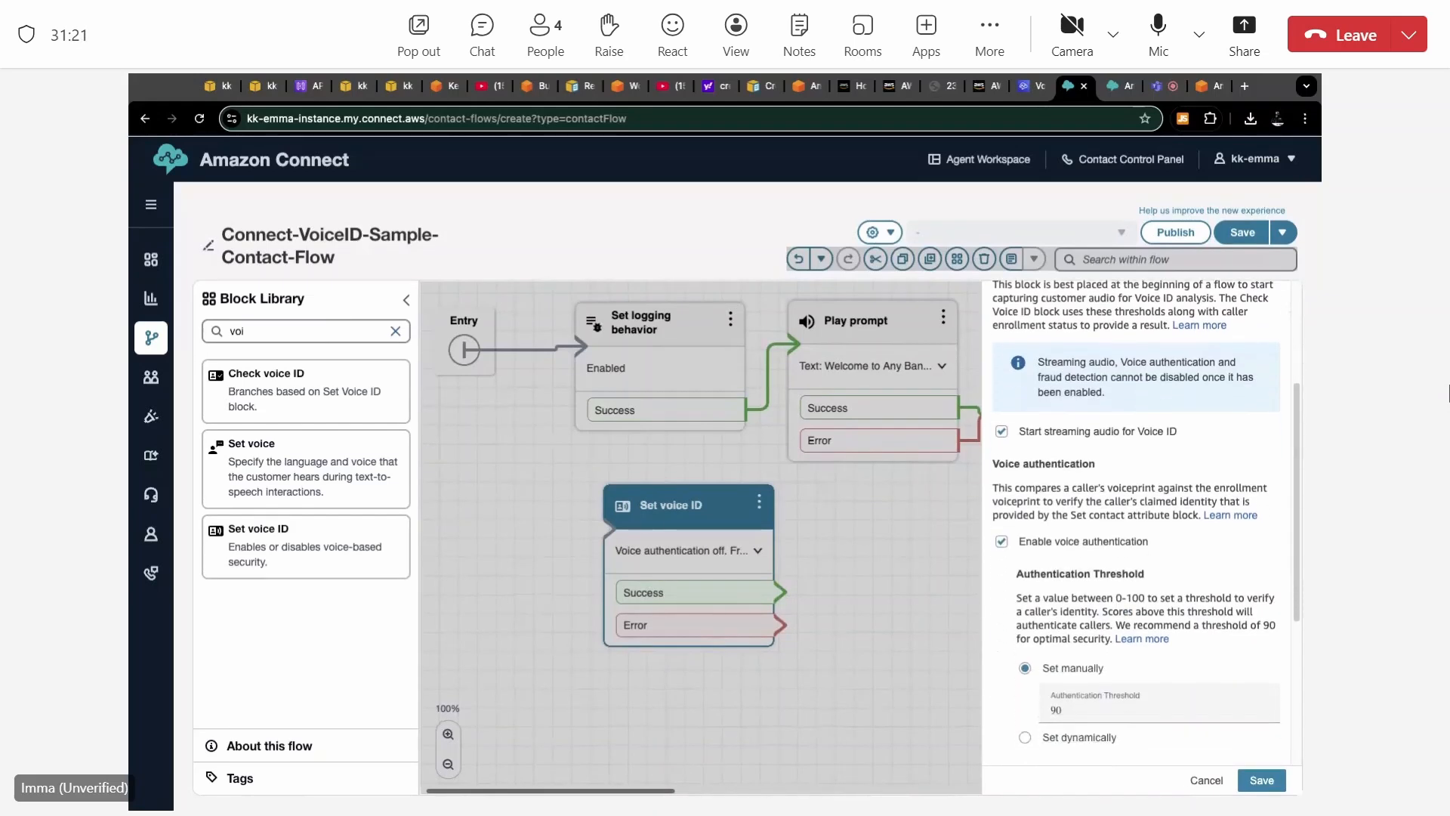
{"action": "scroll", "coordinate": [1137, 521], "scroll_direction": "down", "scroll_amount": 1}
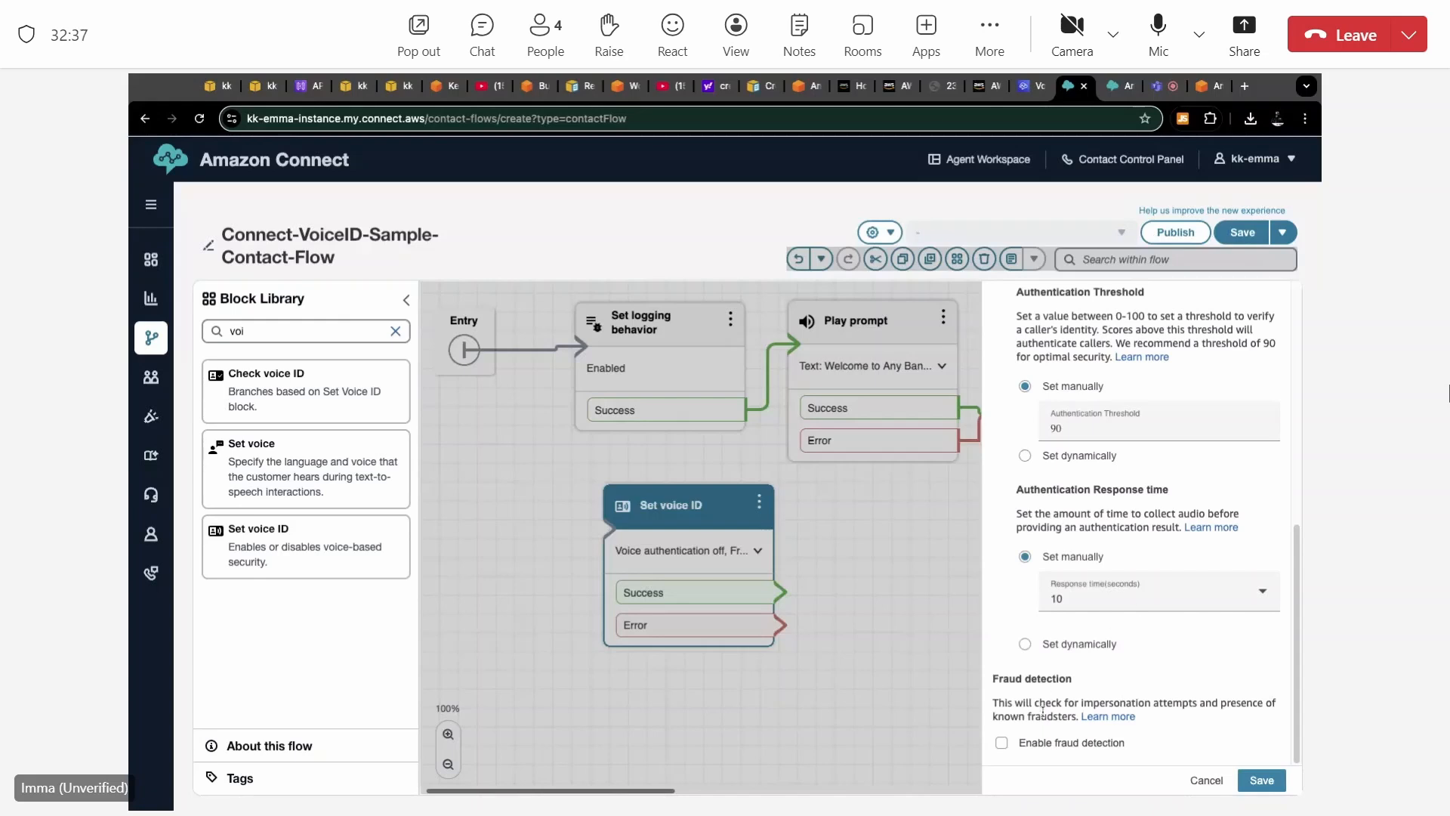
{"action": "left_click", "coordinate": [1002, 742]}
{"action": "scroll", "coordinate": [1002, 748], "scroll_direction": "down", "scroll_amount": 2}
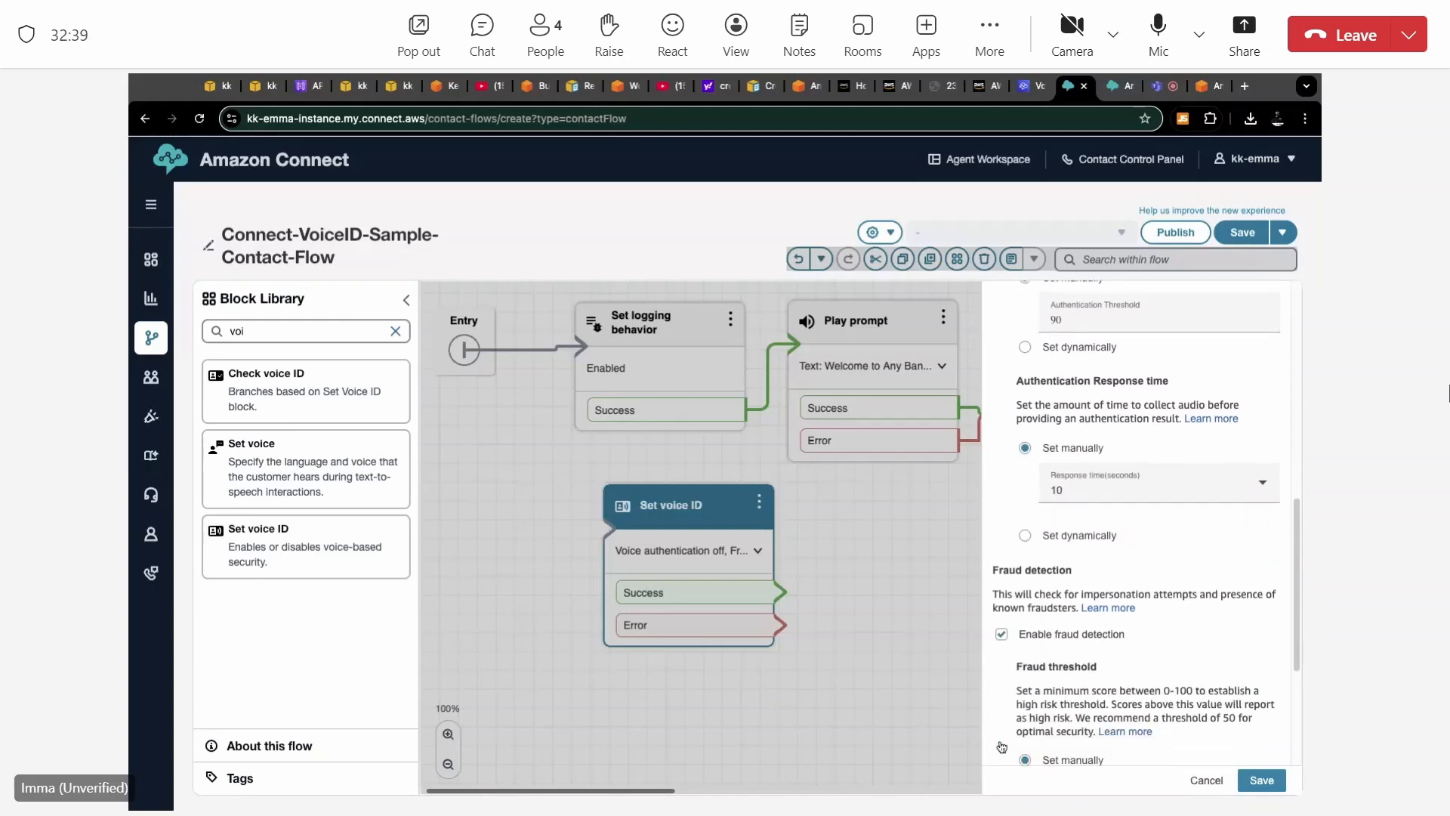
{"action": "scroll", "coordinate": [1001, 746], "scroll_direction": "down", "scroll_amount": 4}
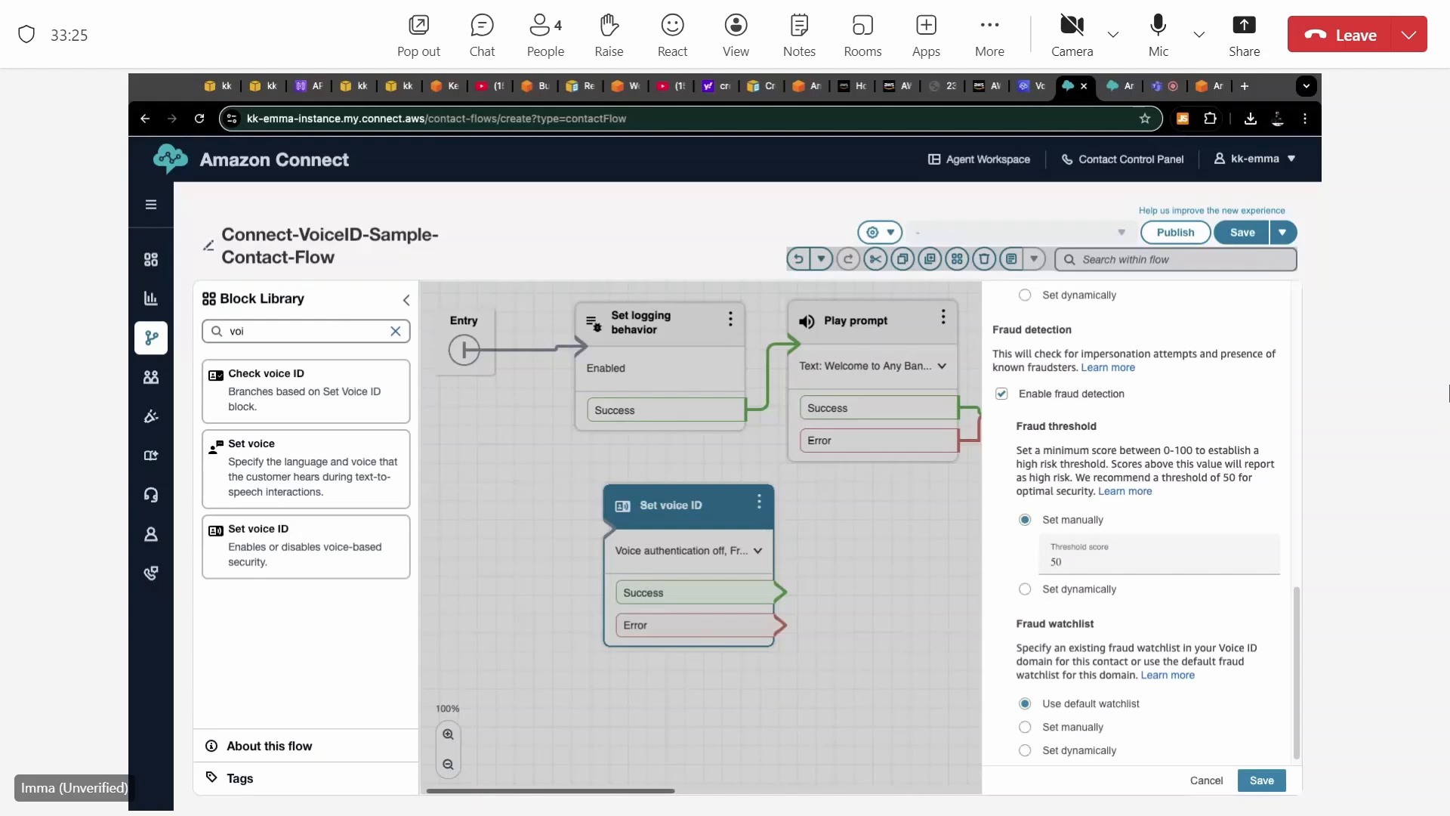
{"action": "scroll", "coordinate": [1136, 529], "scroll_direction": "down", "scroll_amount": 1}
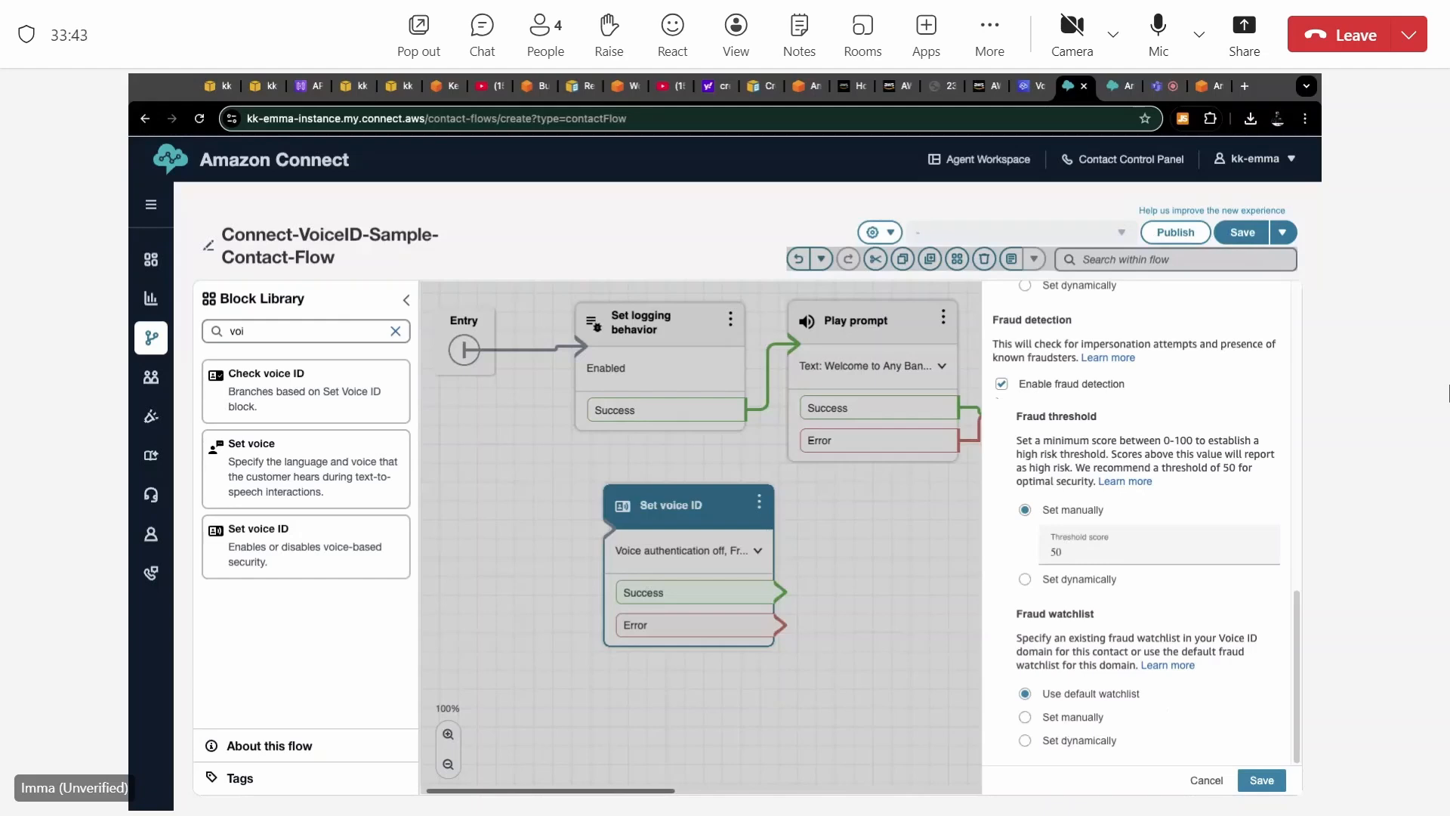
{"action": "left_click", "coordinate": [1215, 783]}
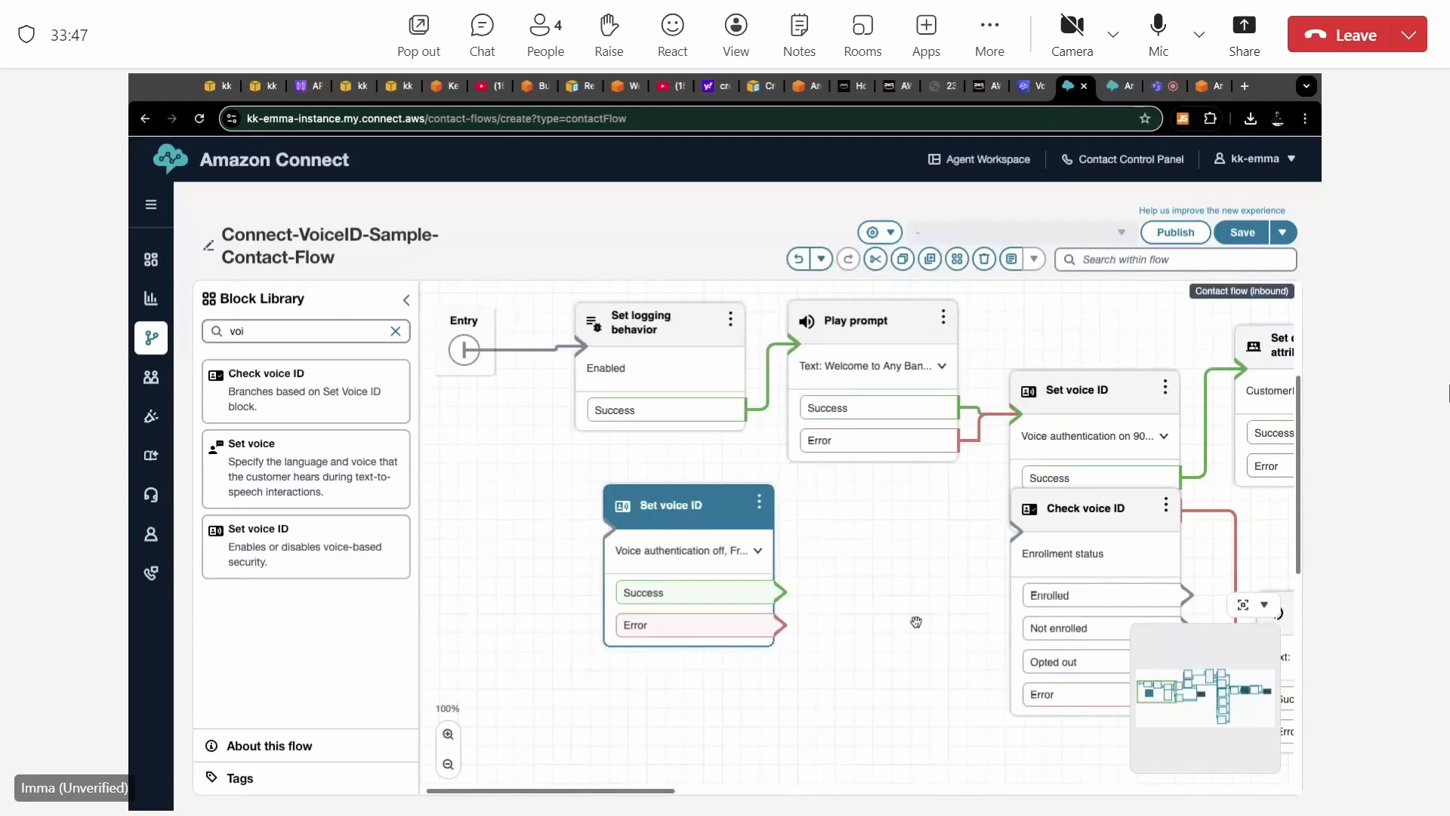
Delete the unconnected Set voice ID block from the contact flow.
{"action": "key", "text": "ctrl+shift+m"}
{"action": "left_click", "coordinate": [759, 504]}
{"action": "left_click", "coordinate": [784, 575]}
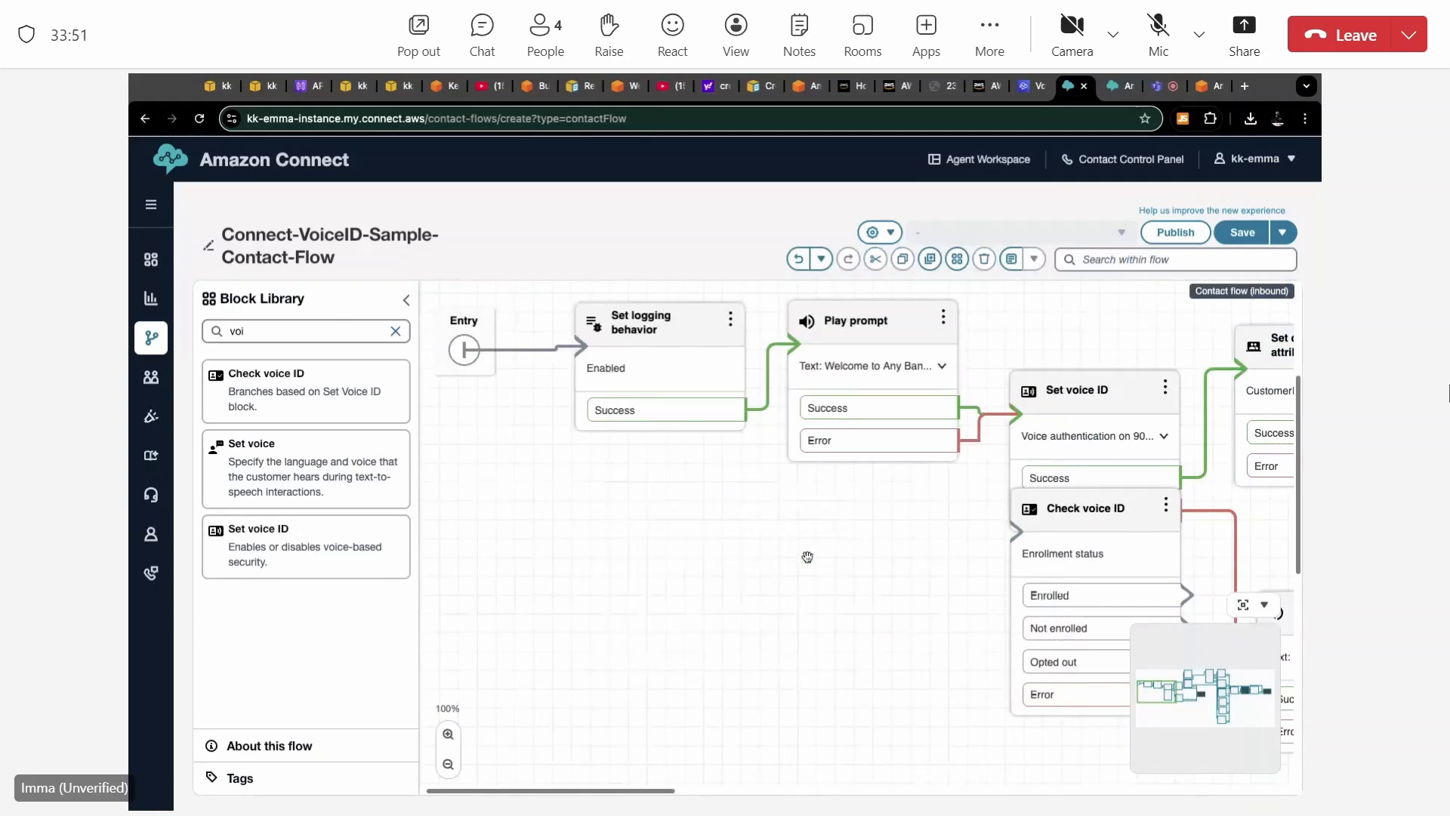
Move the Check voice ID block into open canvas space and read its Enrollment status and Voice authentication glossaries in its settings.
{"action": "left_click_drag", "start_coordinate": [1053, 505], "coordinate": [664, 469]}
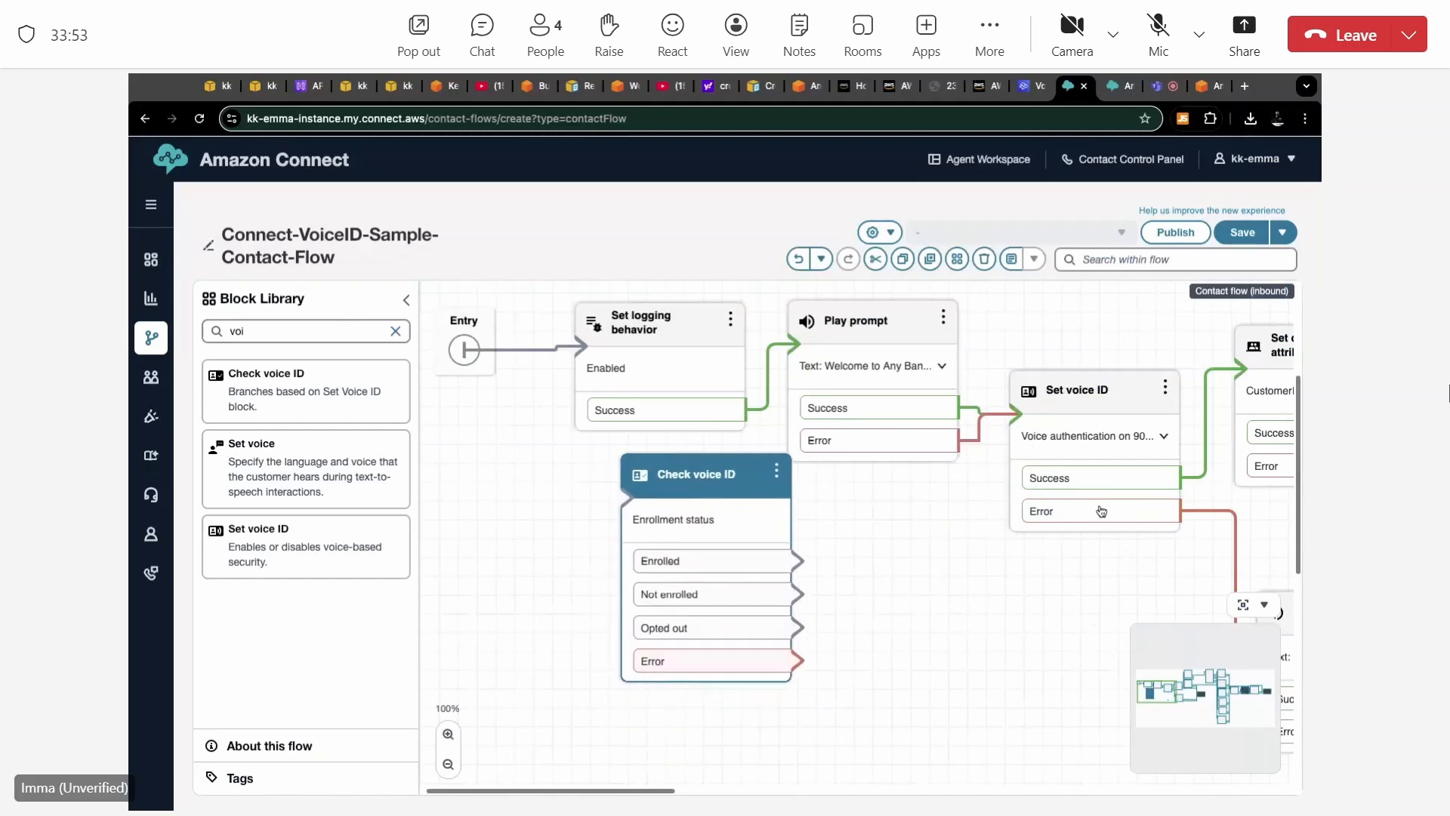
{"action": "key", "text": "ctrl+shift+m"}
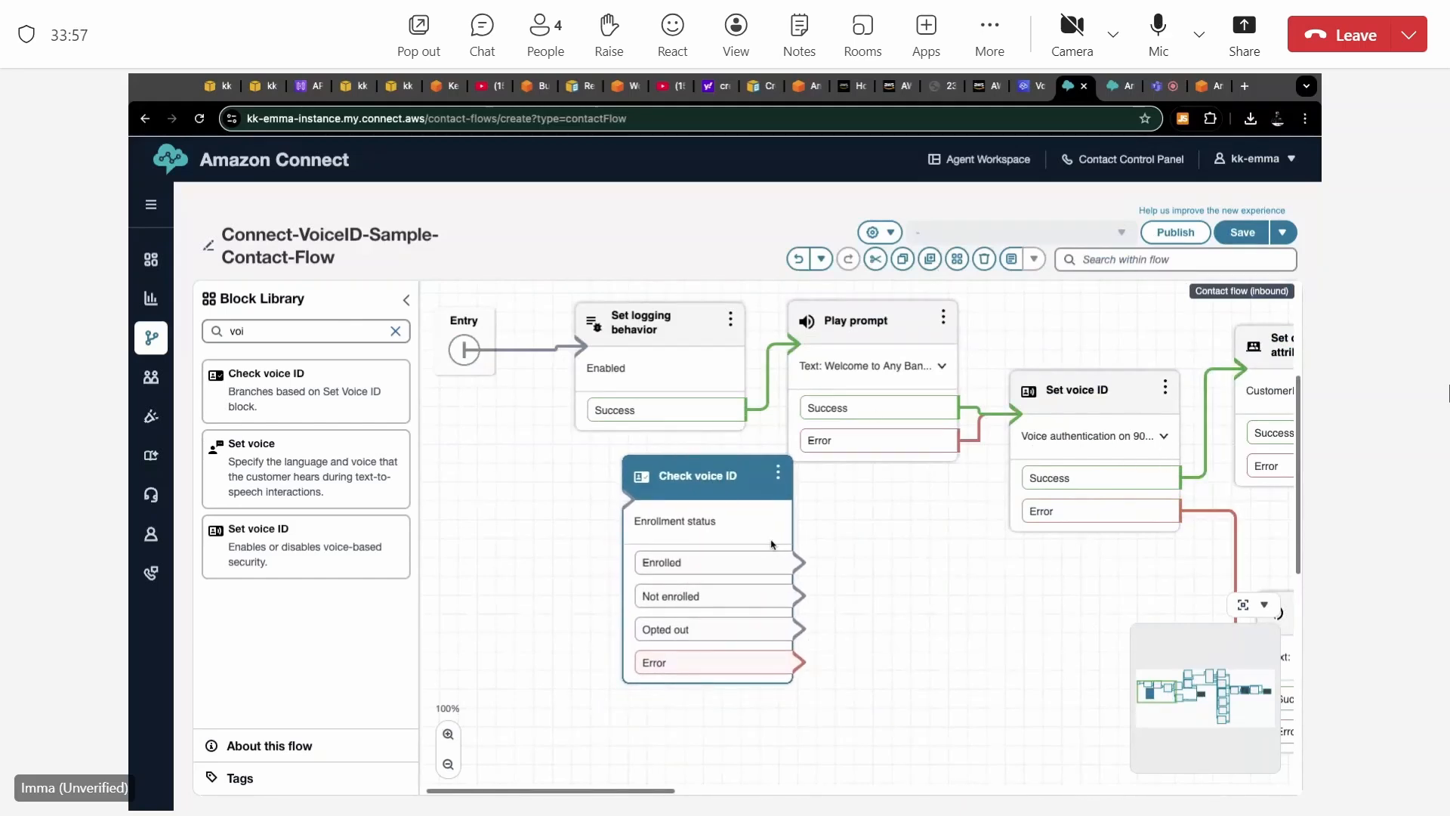
{"action": "left_click", "coordinate": [720, 488]}
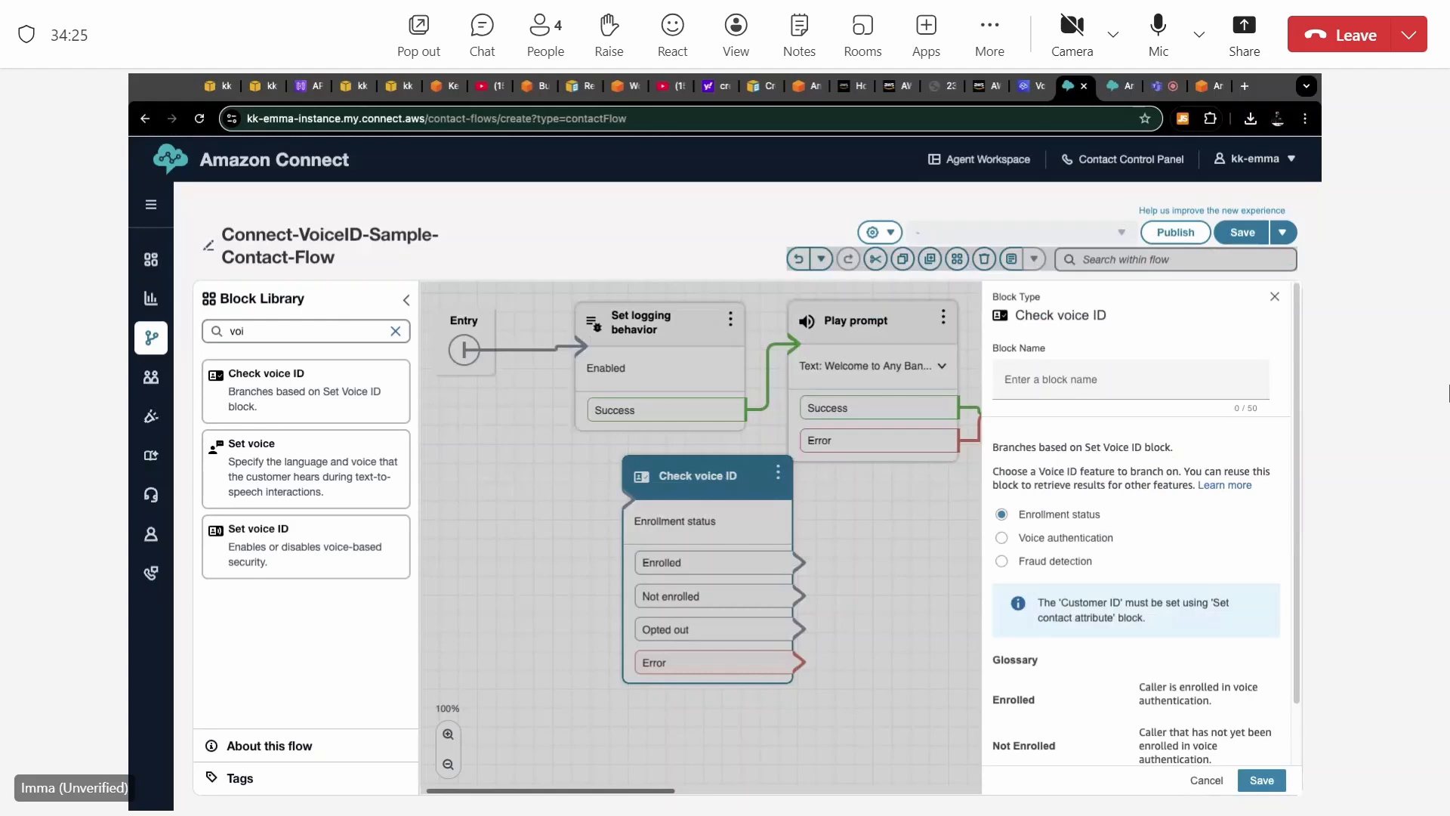
{"action": "scroll", "coordinate": [1012, 474], "scroll_direction": "down", "scroll_amount": 1}
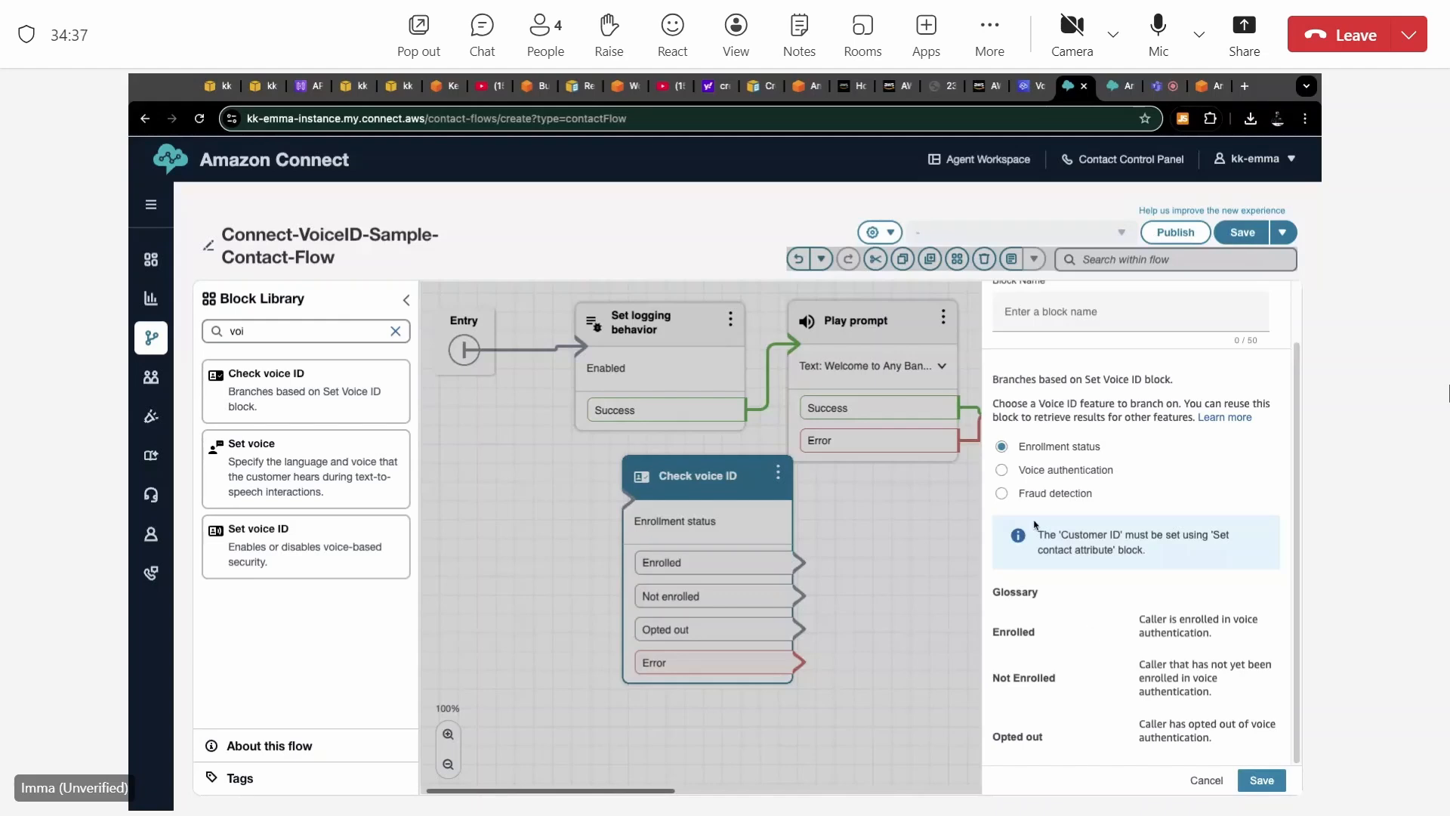
{"action": "left_click", "coordinate": [1002, 469]}
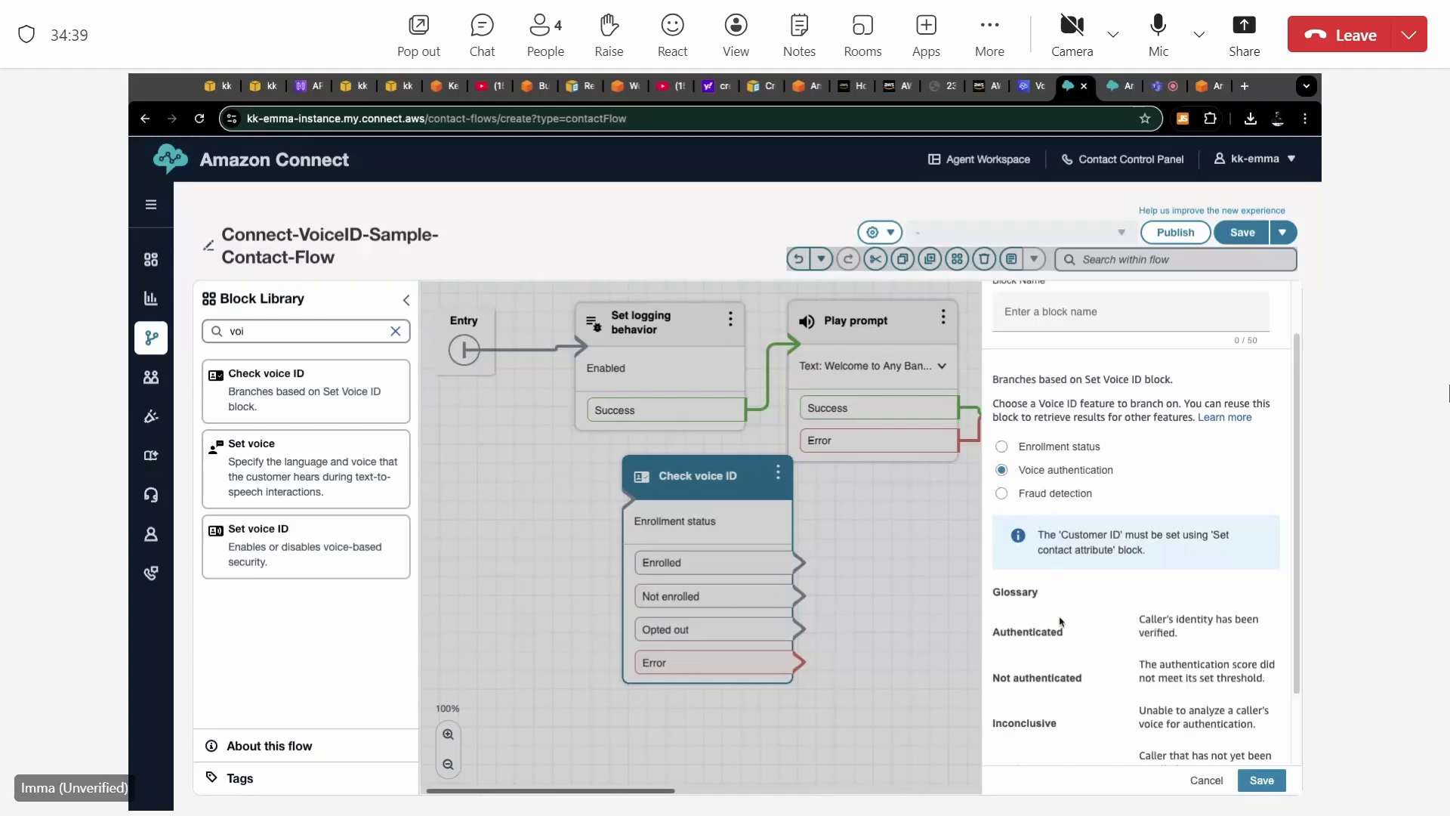
{"action": "scroll", "coordinate": [1059, 621], "scroll_direction": "down", "scroll_amount": 2}
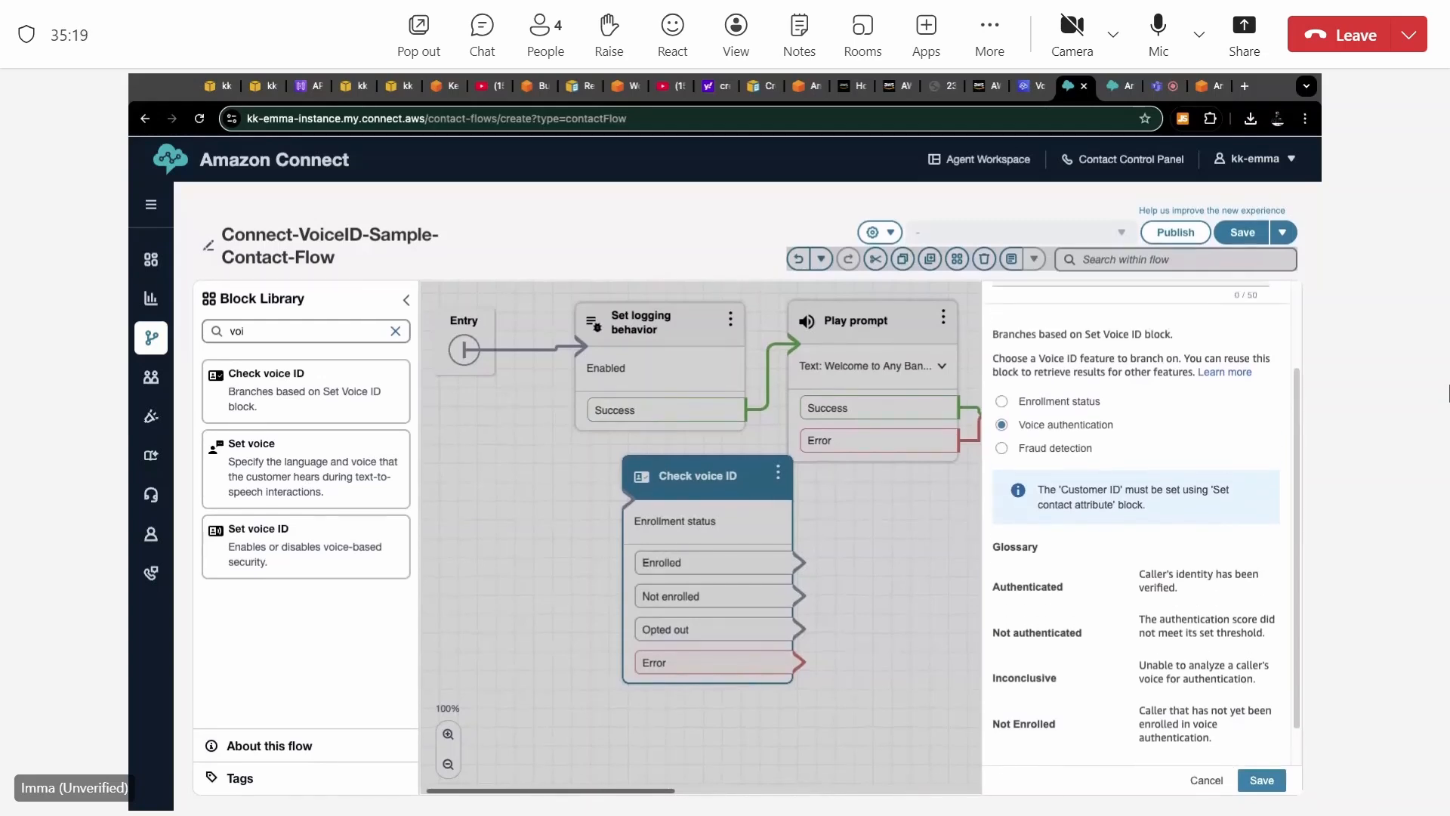
{"action": "scroll", "coordinate": [1012, 596], "scroll_direction": "up", "scroll_amount": 2}
Compare the Check voice ID block's Fraud detection, Voice authentication and Enrollment status results, and close its settings without saving.
{"action": "left_click", "coordinate": [1002, 562]}
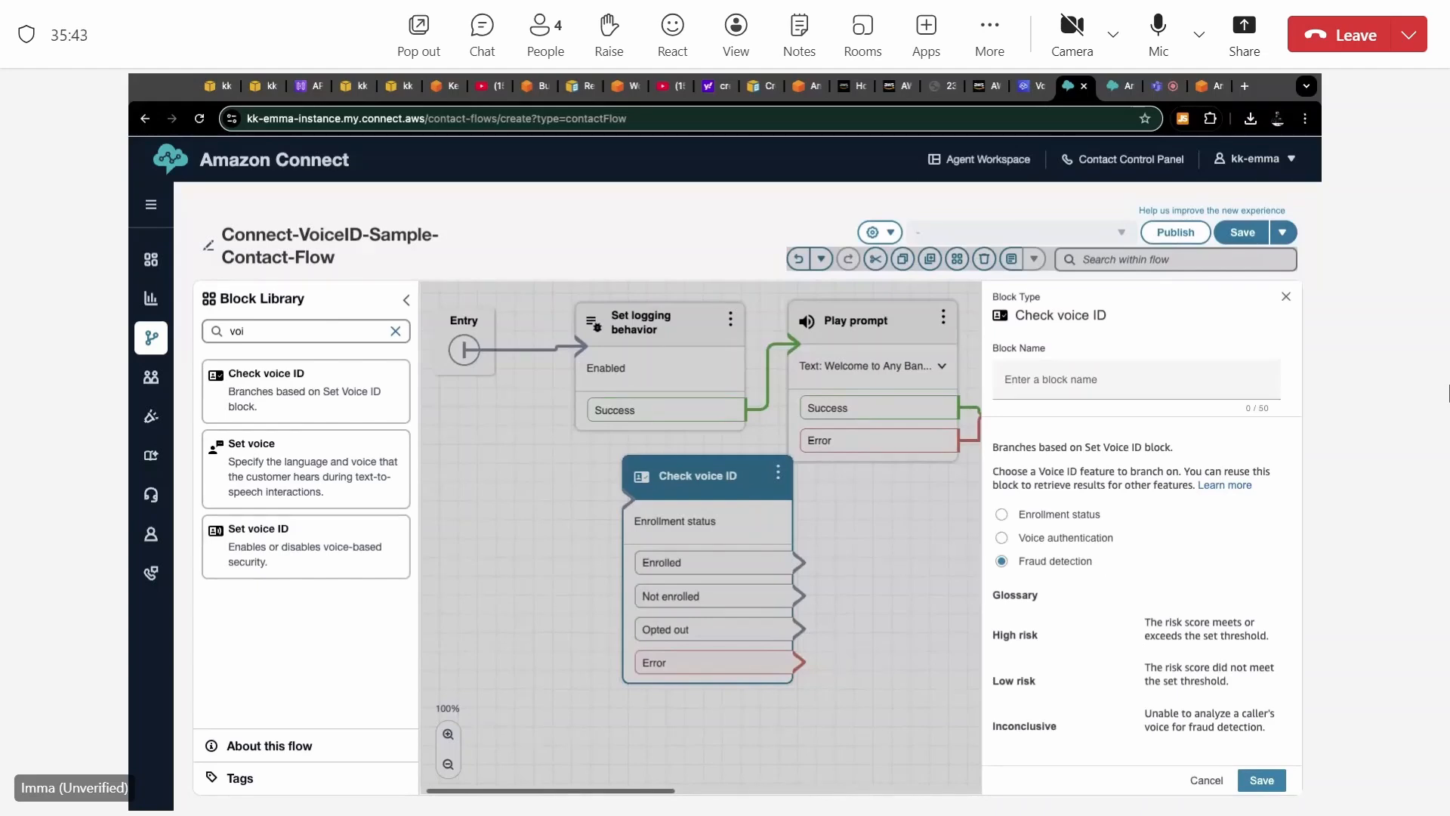
{"action": "left_click", "coordinate": [1000, 537]}
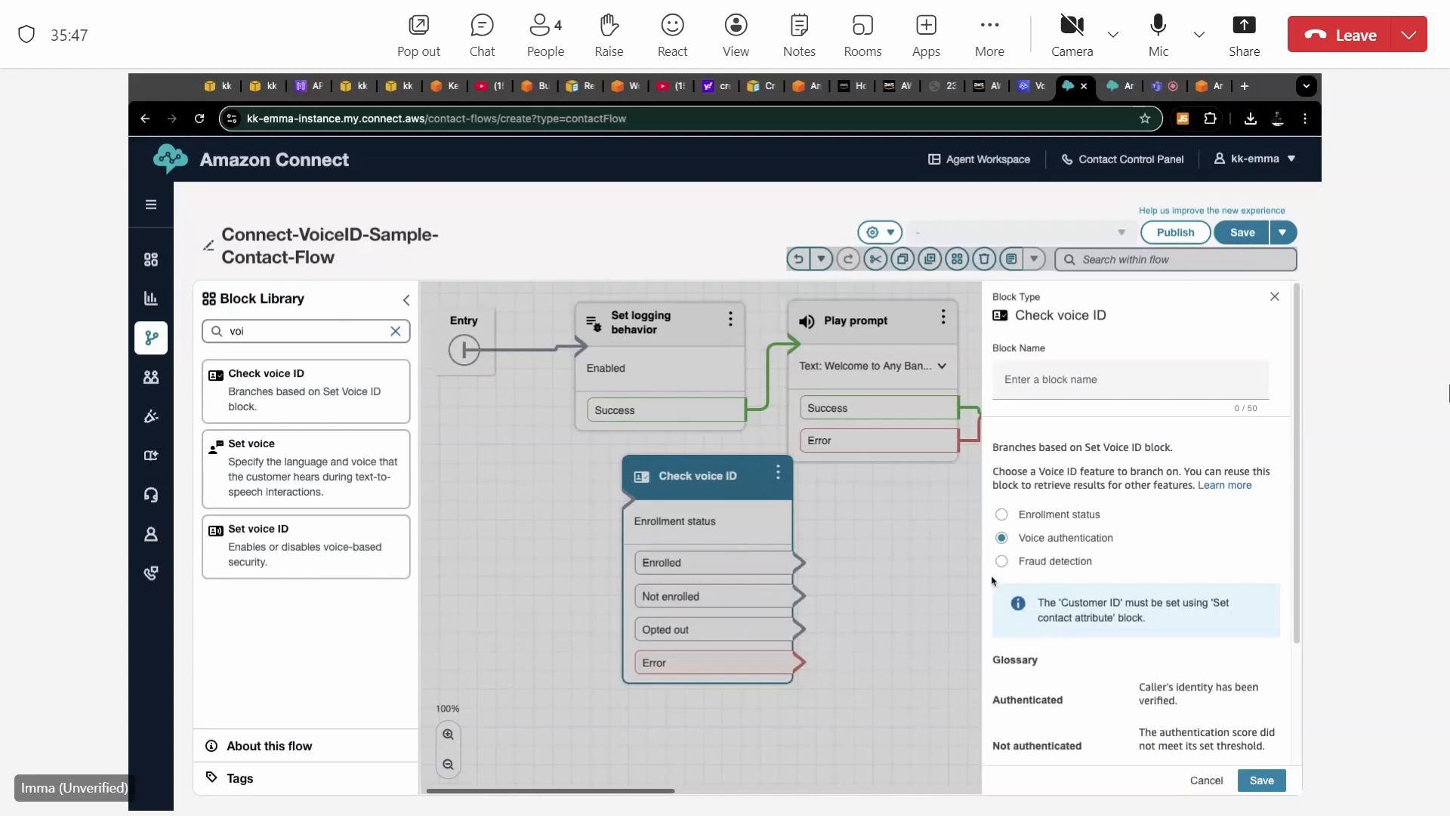
{"action": "left_click", "coordinate": [1002, 562]}
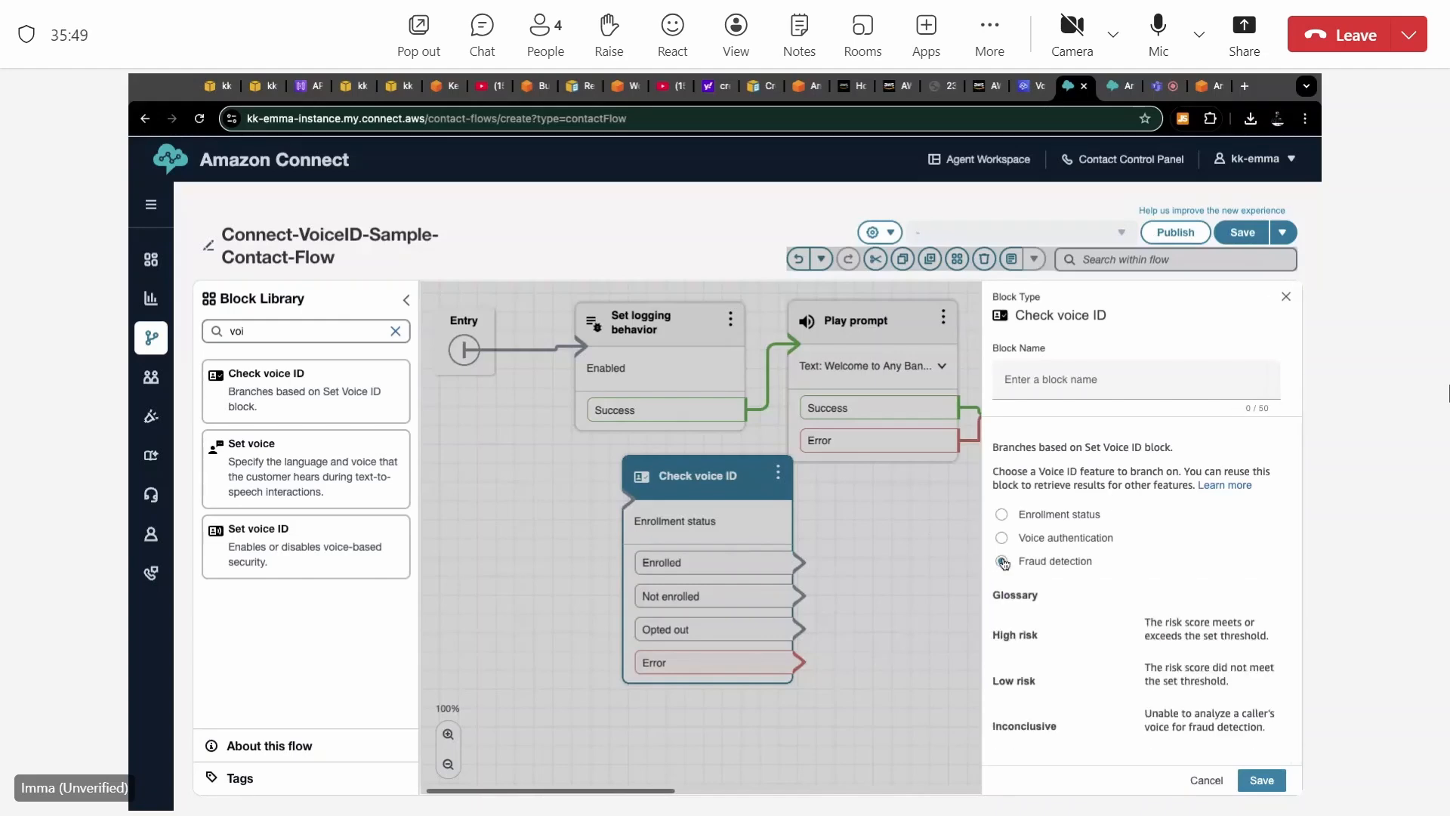
{"action": "left_click", "coordinate": [1002, 538]}
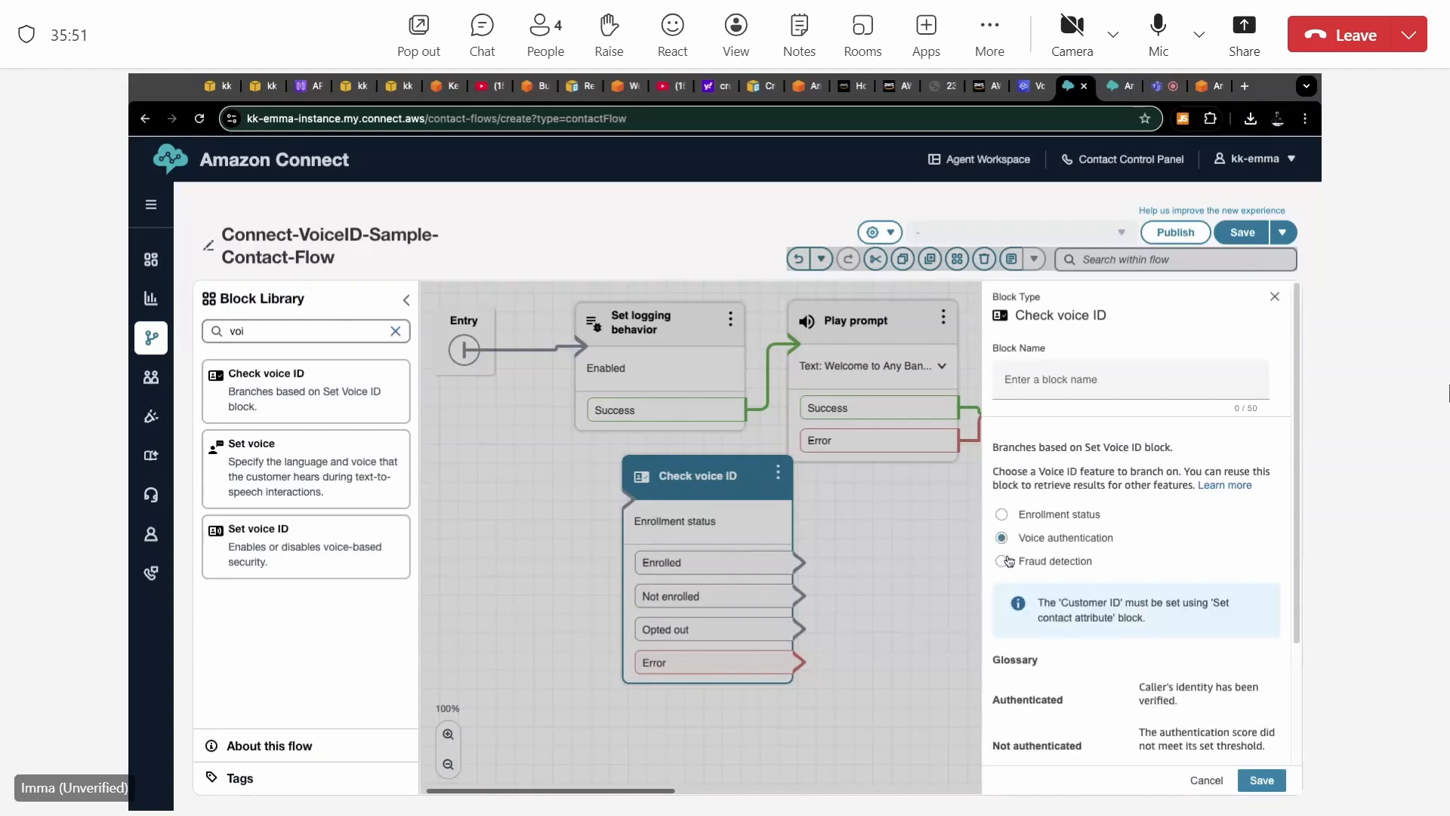
{"action": "left_click", "coordinate": [1003, 561]}
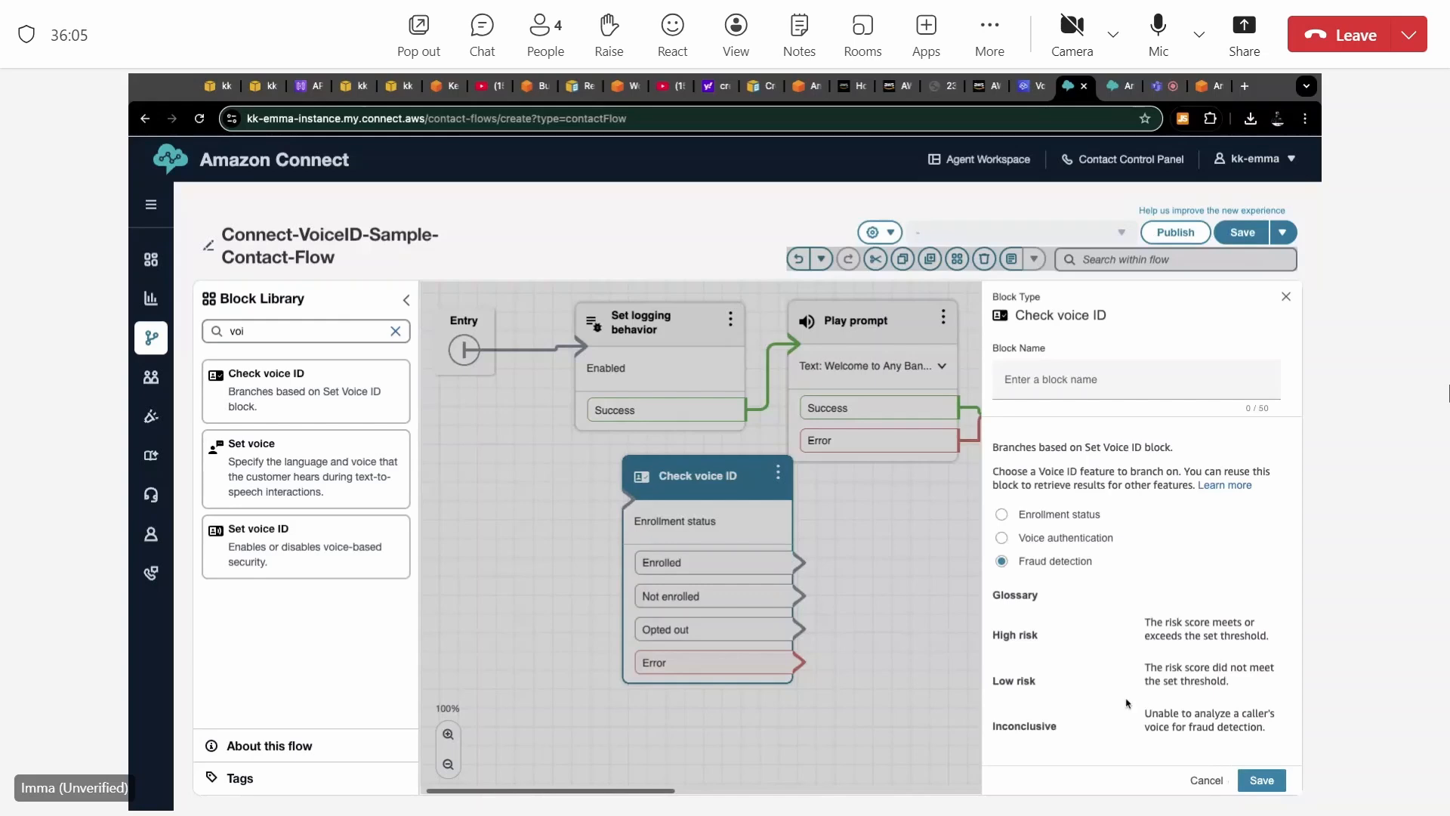
{"action": "left_click", "coordinate": [1002, 514]}
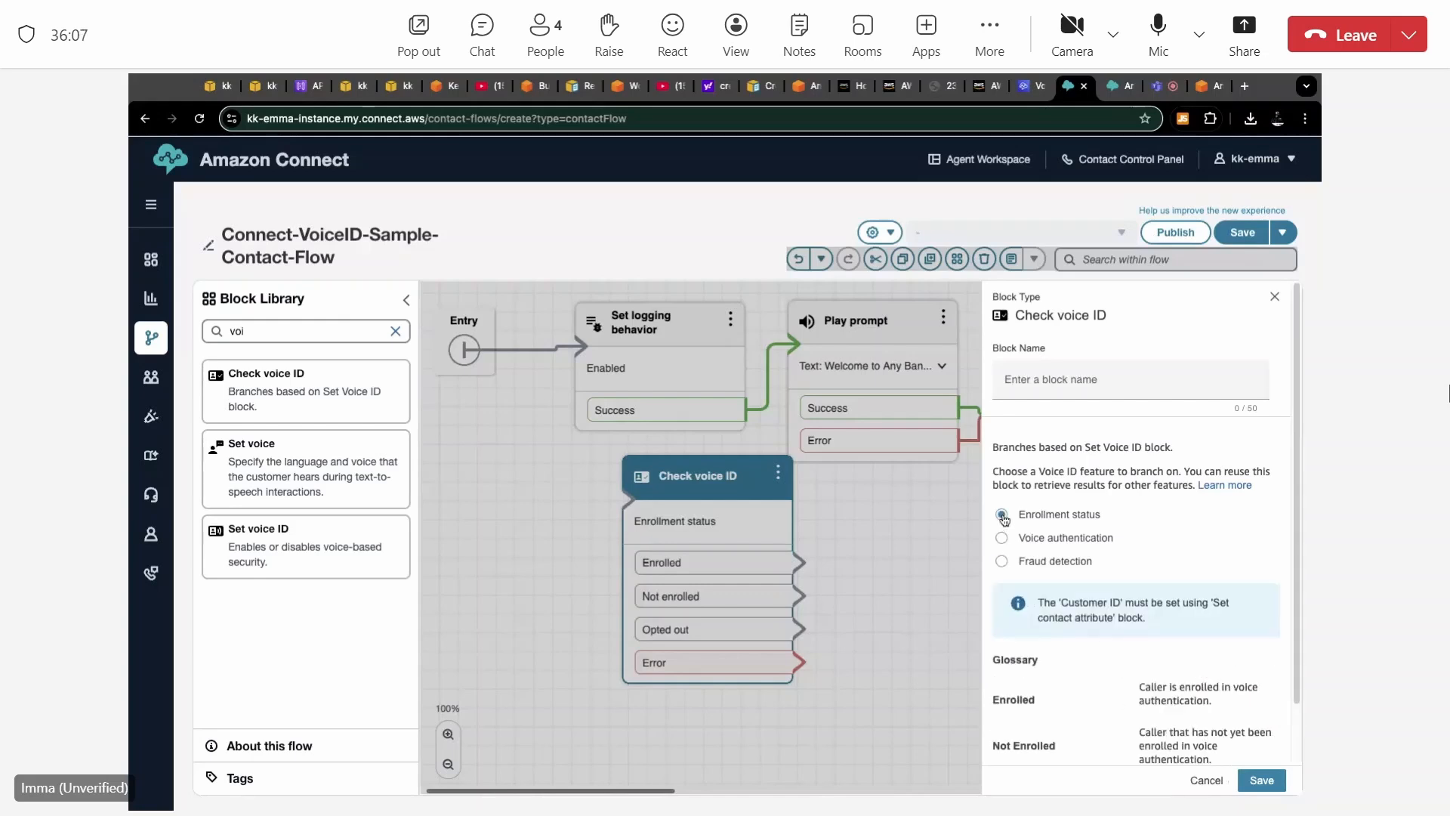
{"action": "scroll", "coordinate": [1089, 637], "scroll_direction": "down", "scroll_amount": 1}
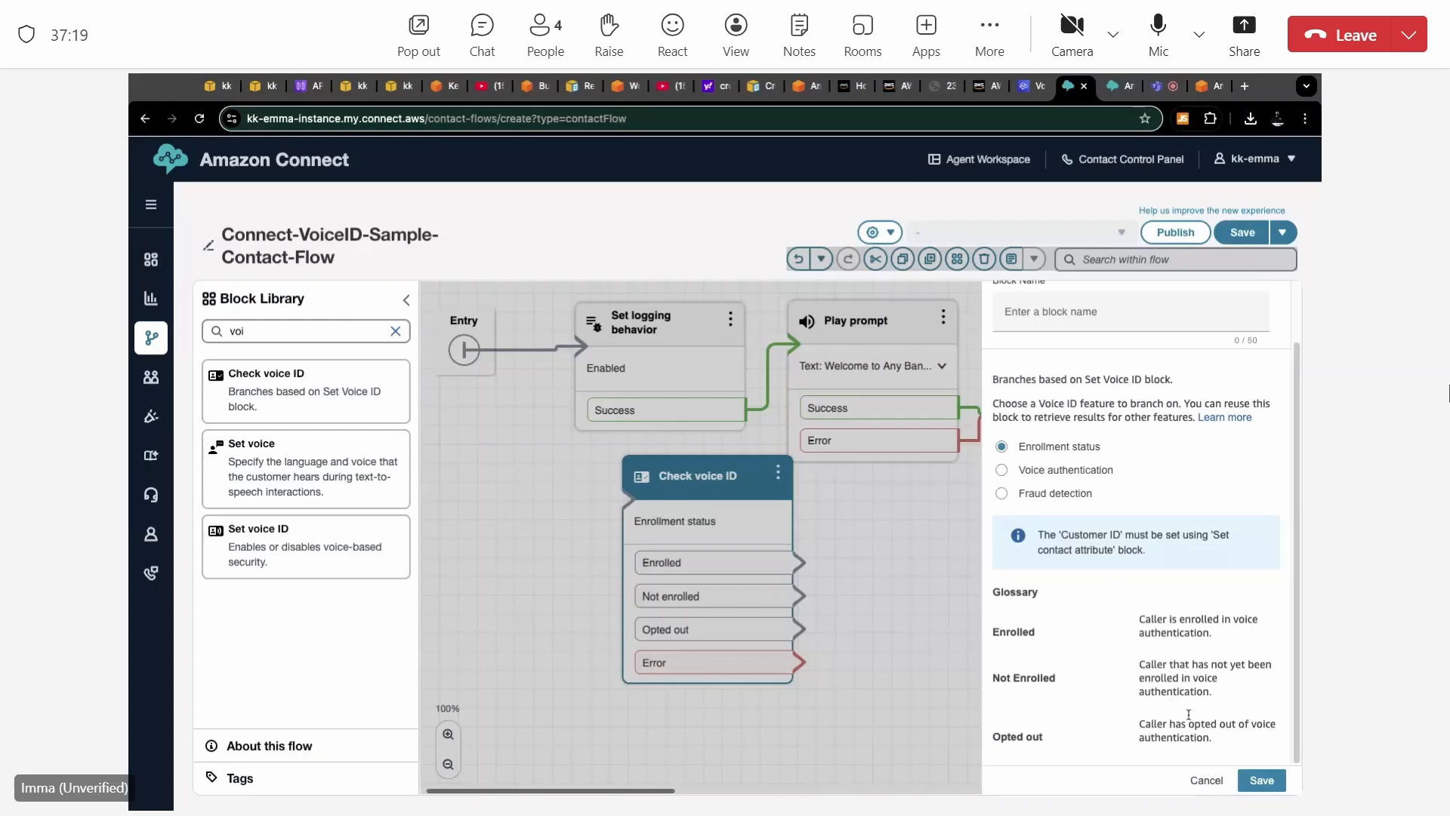
{"action": "left_click", "coordinate": [1207, 781]}
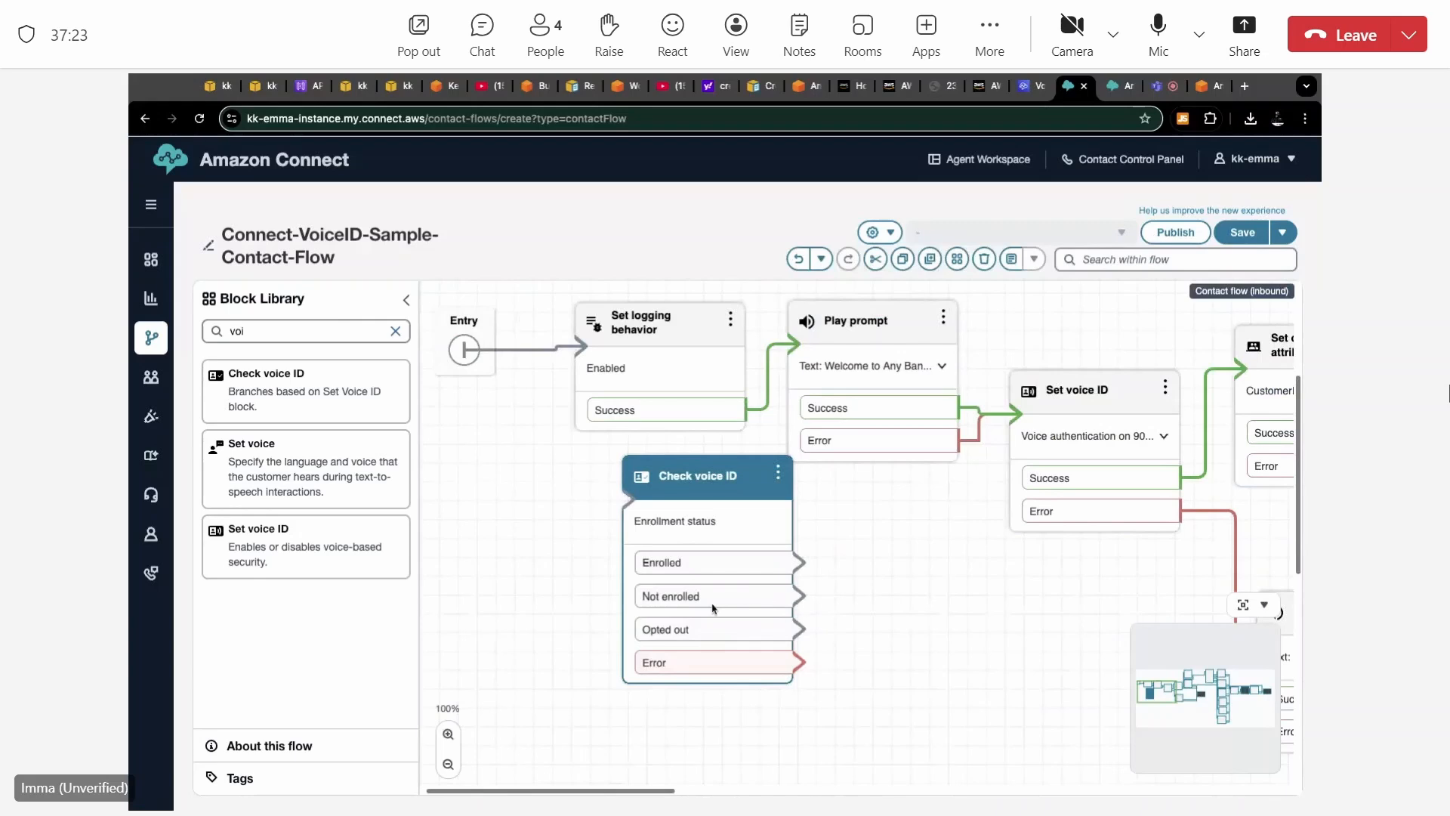
Delete the unconnected Check voice ID block from the contact flow.
{"action": "left_click", "coordinate": [778, 473]}
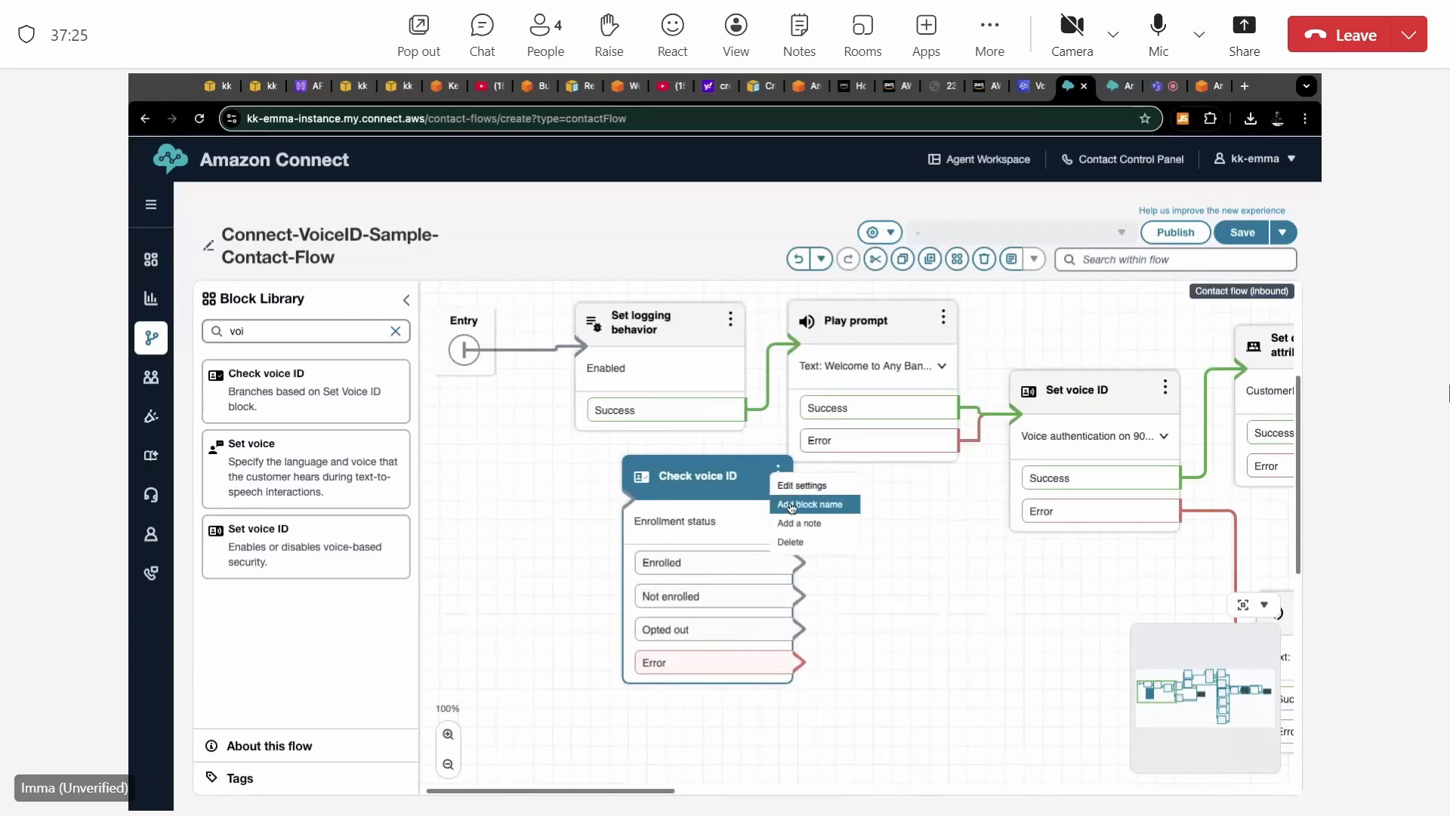
{"action": "left_click", "coordinate": [791, 541]}
{"action": "scroll", "coordinate": [795, 543], "scroll_direction": "right", "scroll_amount": 3}
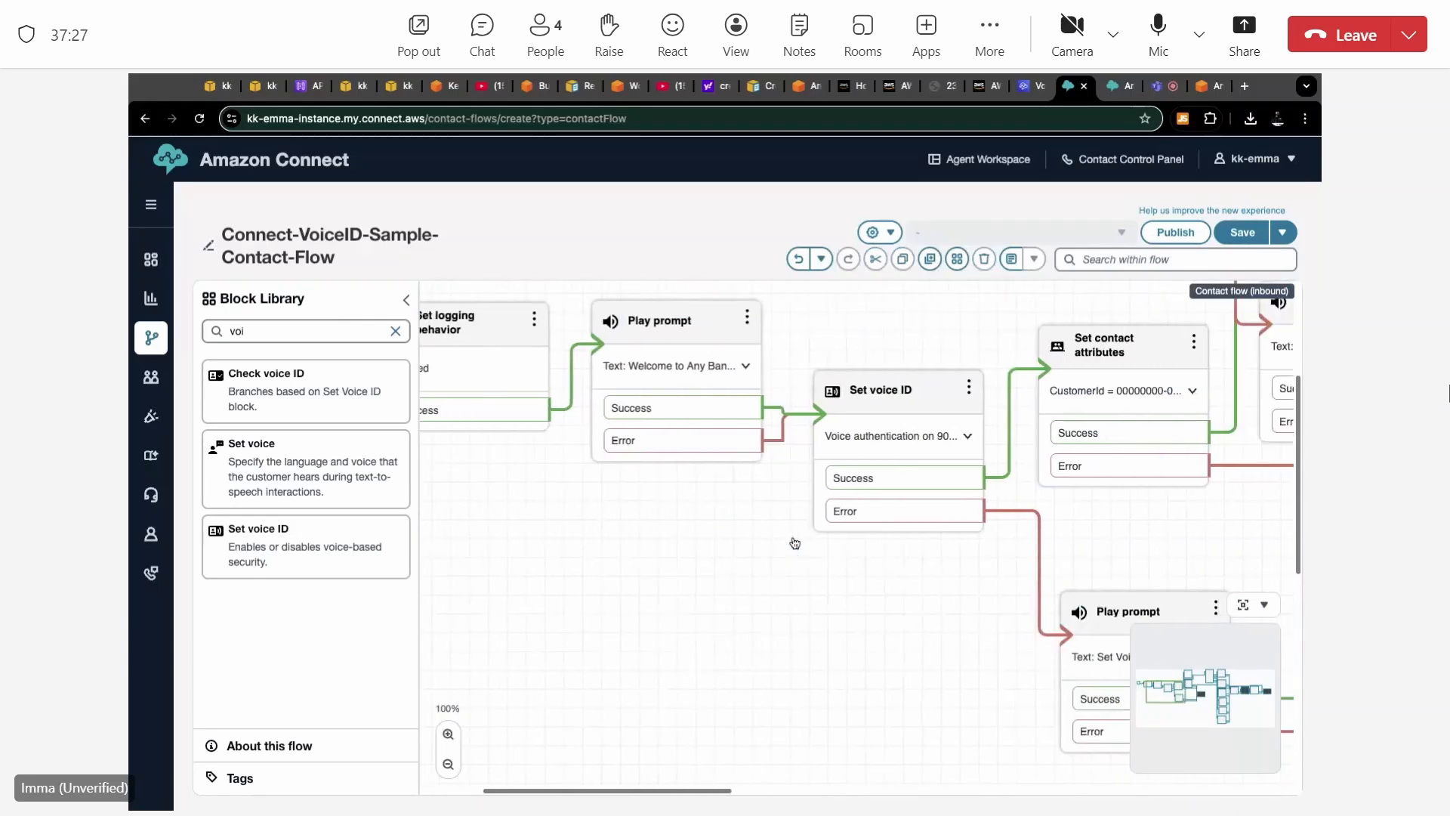
{"action": "scroll", "coordinate": [795, 543], "scroll_direction": "left", "scroll_amount": 2}
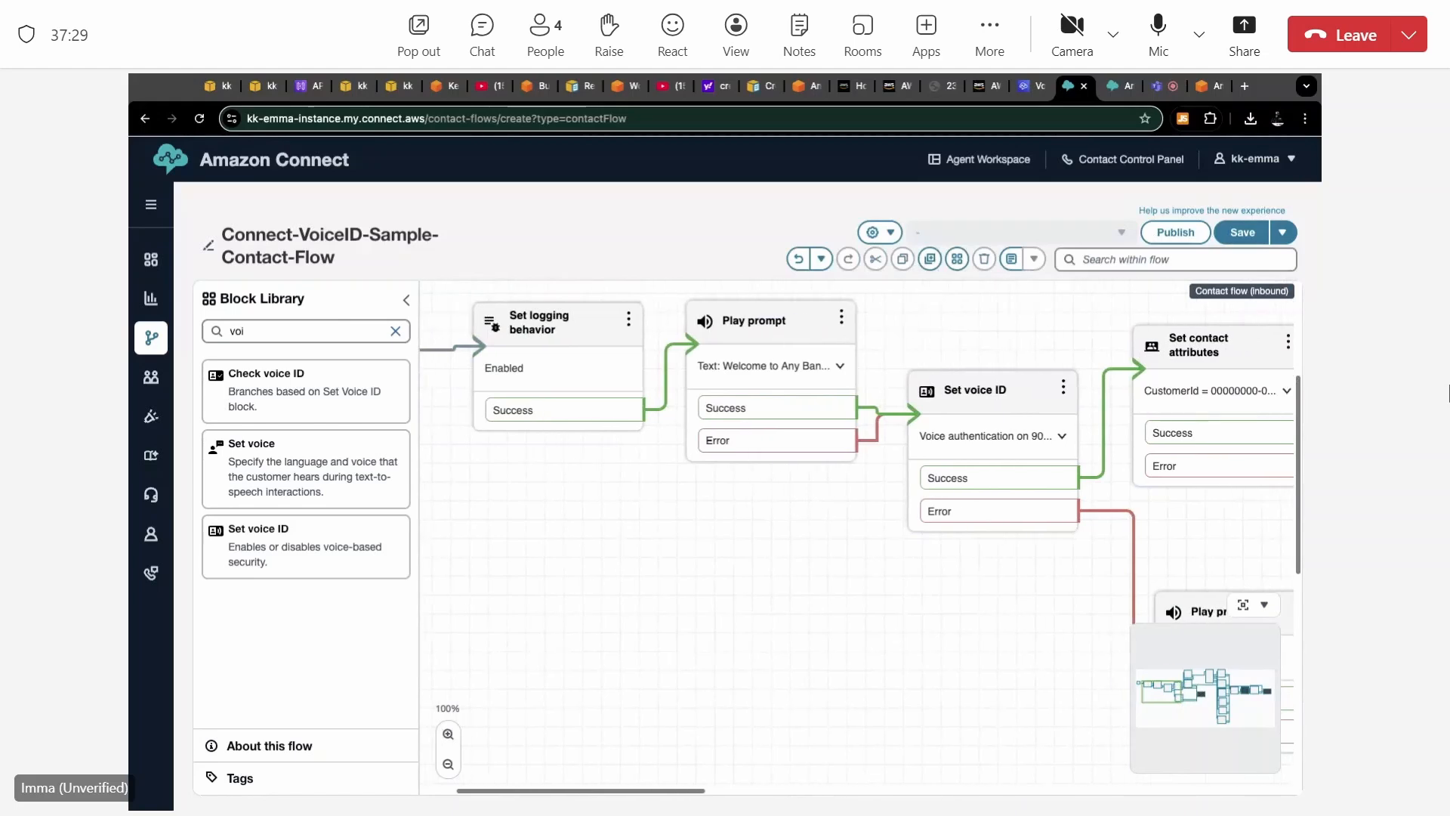
{"action": "scroll", "coordinate": [794, 543], "scroll_direction": "right", "scroll_amount": 3}
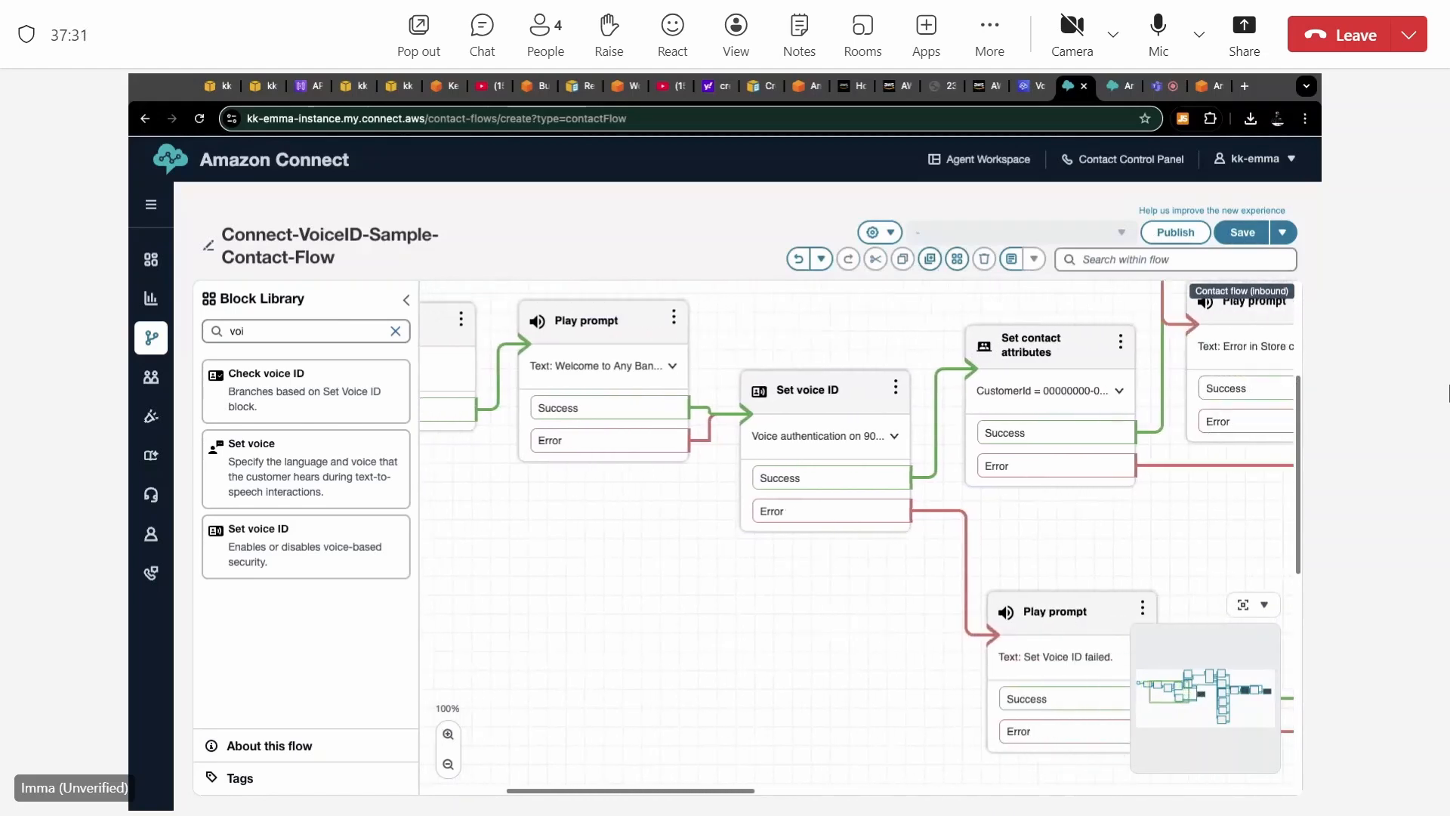
Review the text-to-speech message in the welcome Play prompt block's settings, and close them without saving.
{"action": "scroll", "coordinate": [708, 432], "scroll_direction": "right", "scroll_amount": 1}
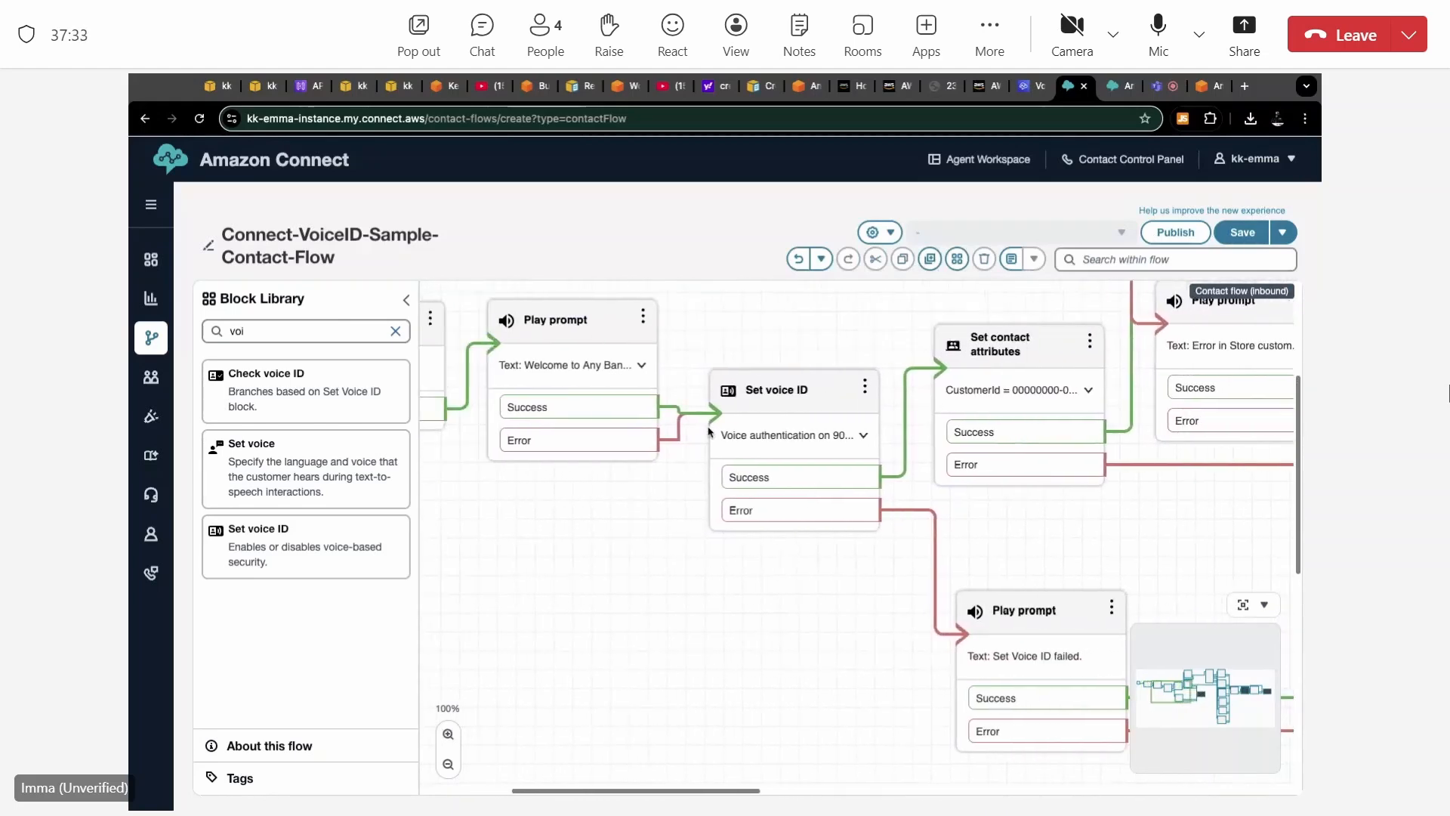
{"action": "scroll", "coordinate": [708, 431], "scroll_direction": "left", "scroll_amount": 1}
{"action": "left_click", "coordinate": [643, 326]}
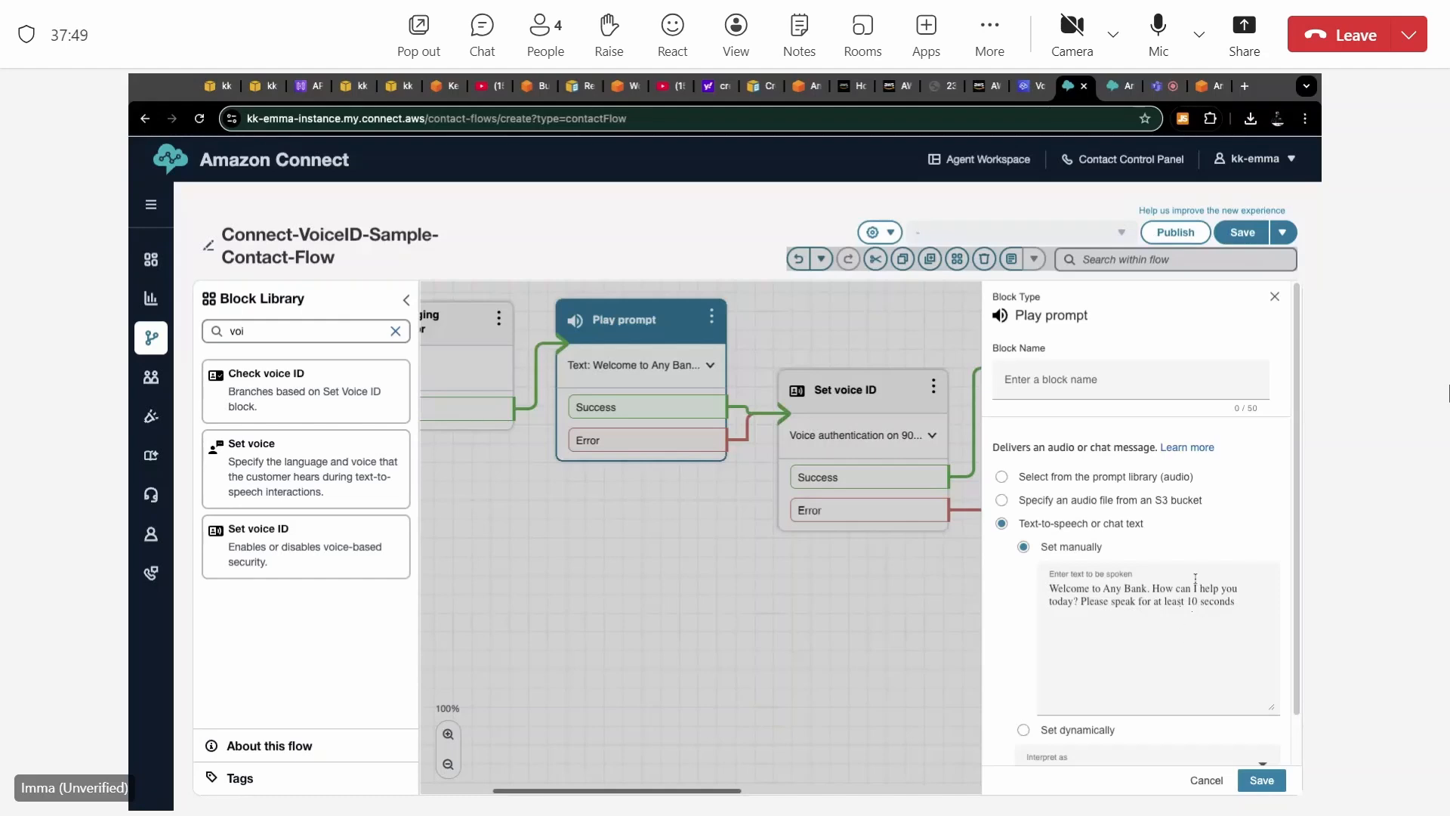
{"action": "scroll", "coordinate": [1190, 650], "scroll_direction": "down", "scroll_amount": 1}
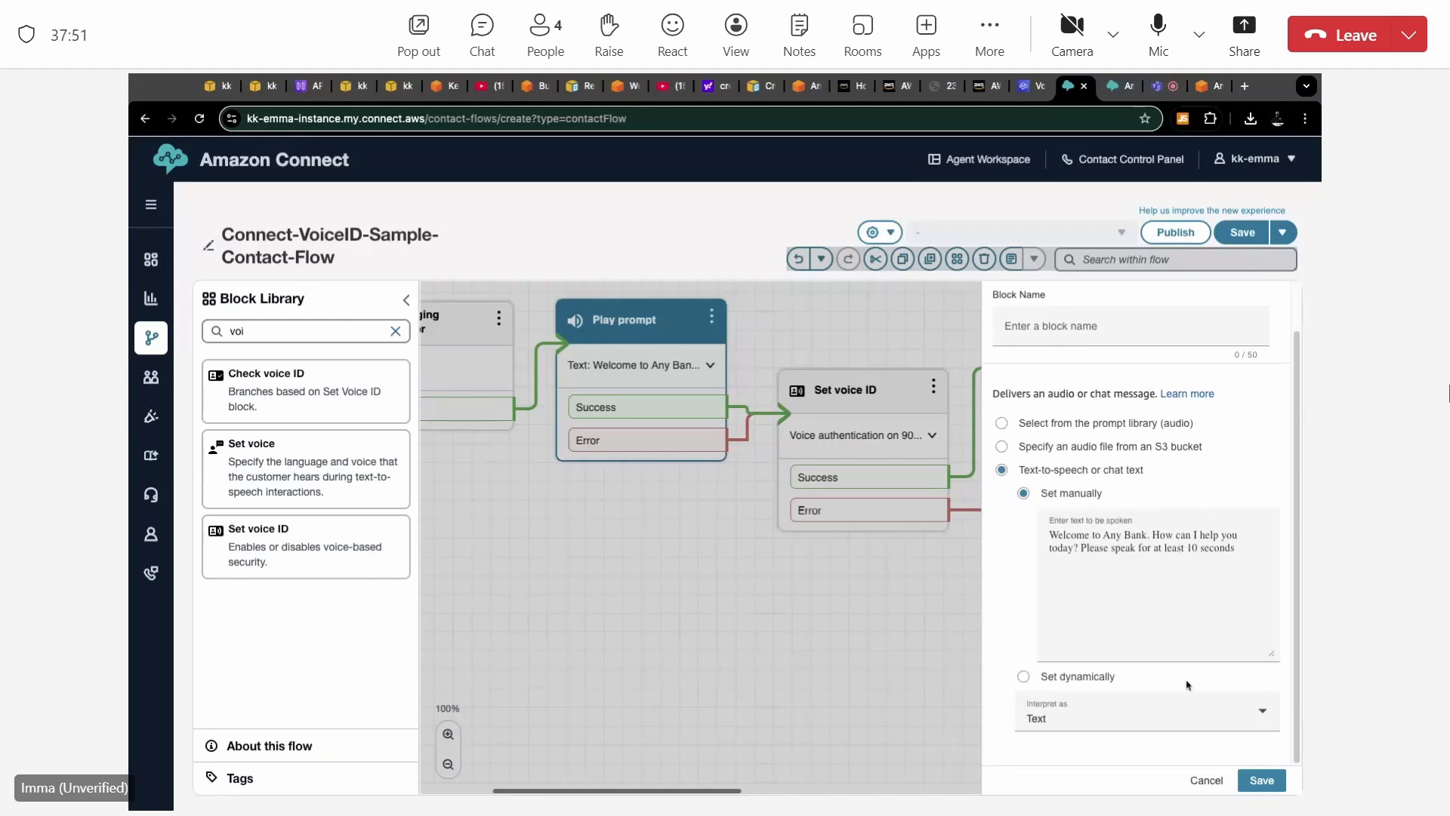
{"action": "left_click", "coordinate": [1217, 785]}
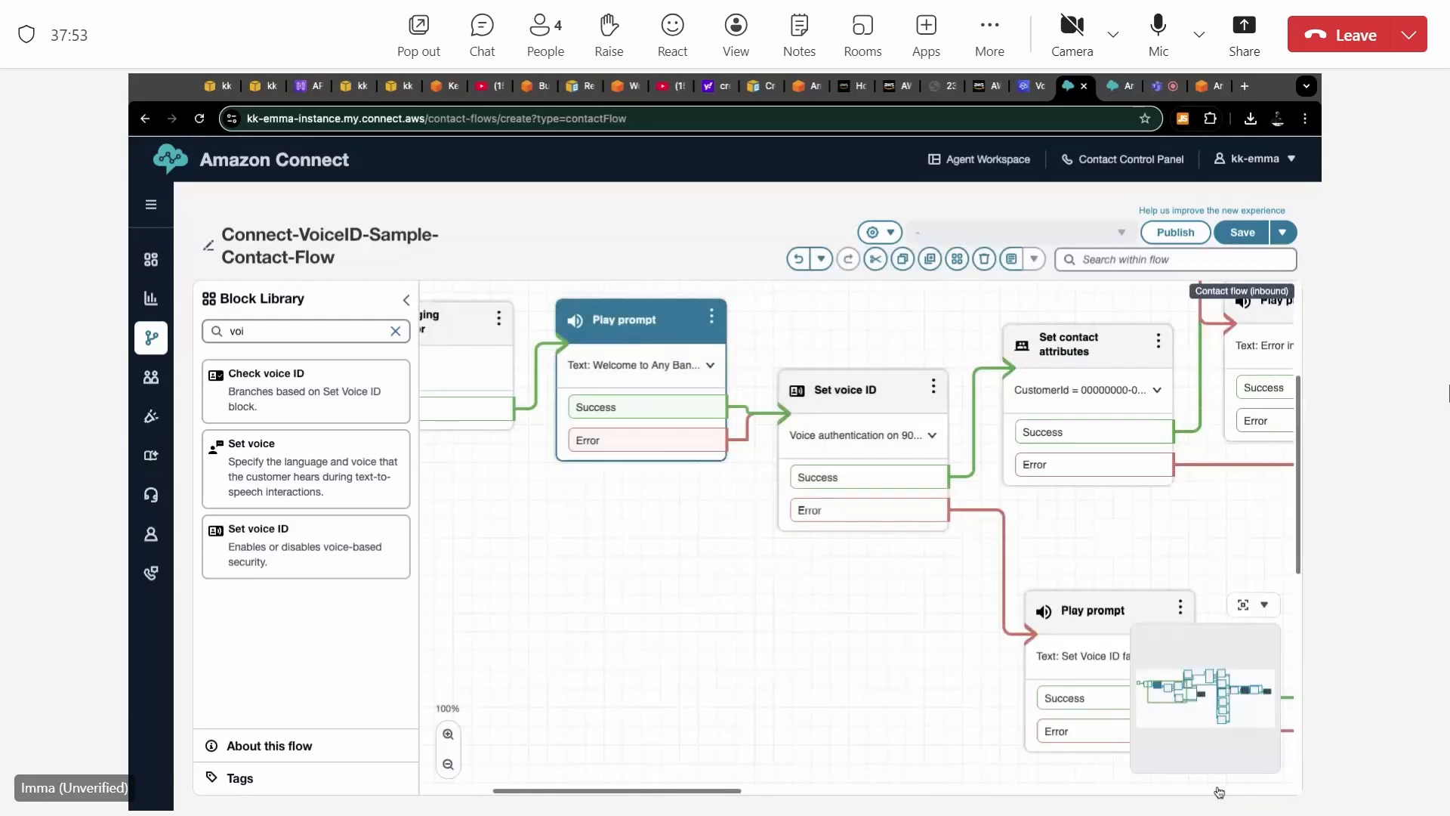
Review the connected Set voice ID block's audio streaming, authentication threshold, response time, fraud threshold and watchlist settings, and close them without saving.
{"action": "left_click", "coordinate": [891, 392]}
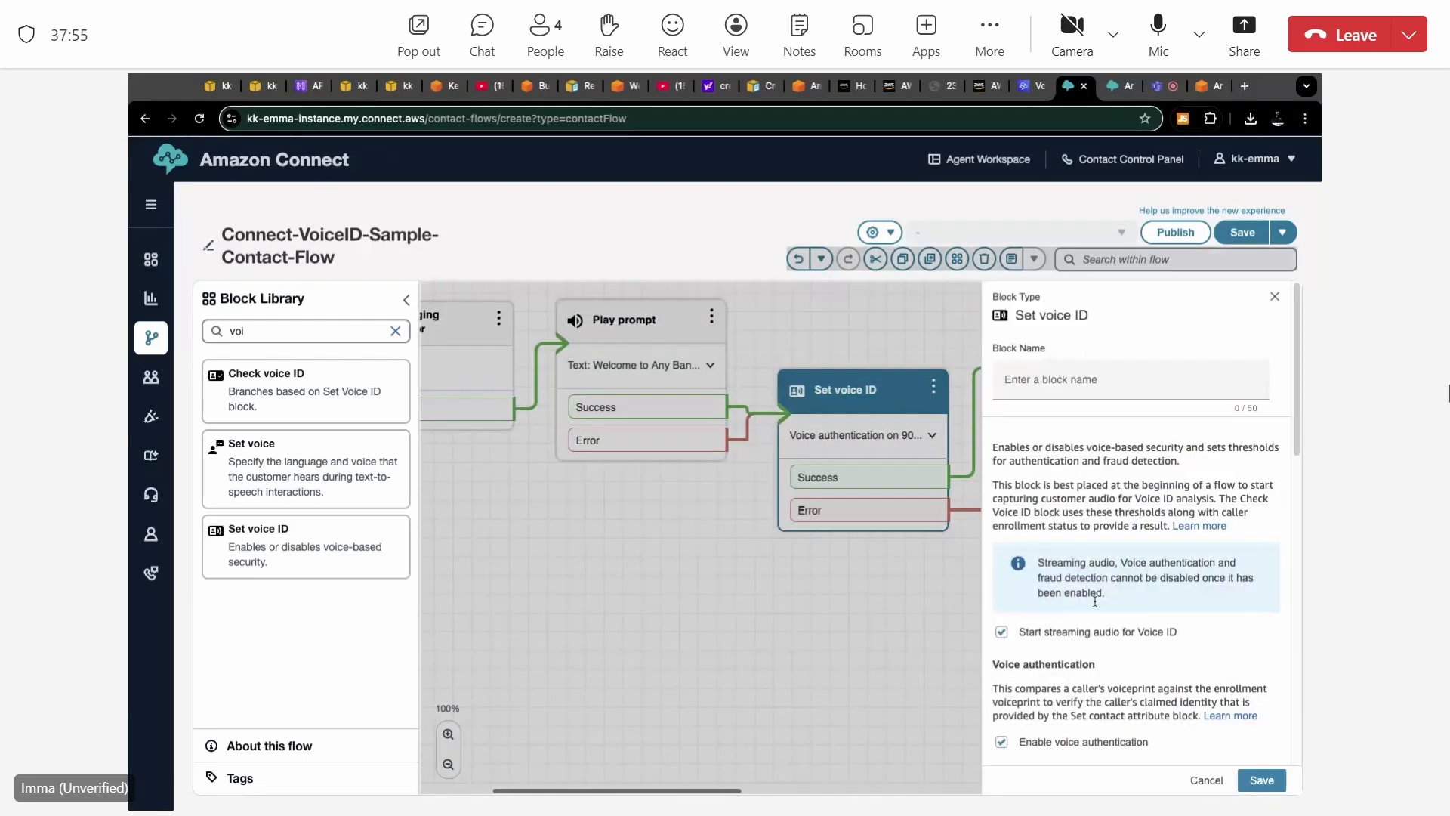
{"action": "scroll", "coordinate": [1095, 600], "scroll_direction": "down", "scroll_amount": 3}
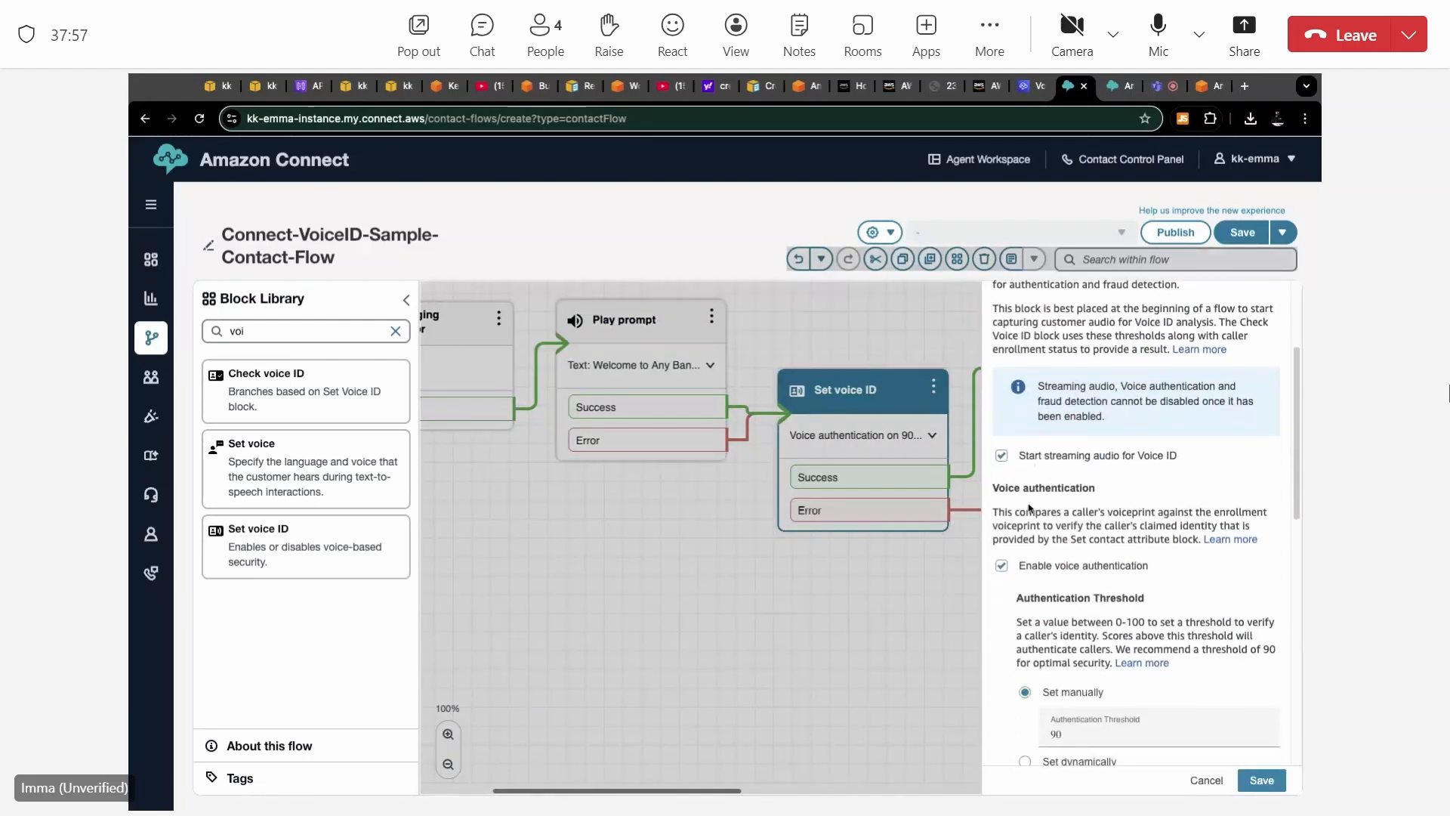
{"action": "scroll", "coordinate": [1040, 587], "scroll_direction": "down", "scroll_amount": 1}
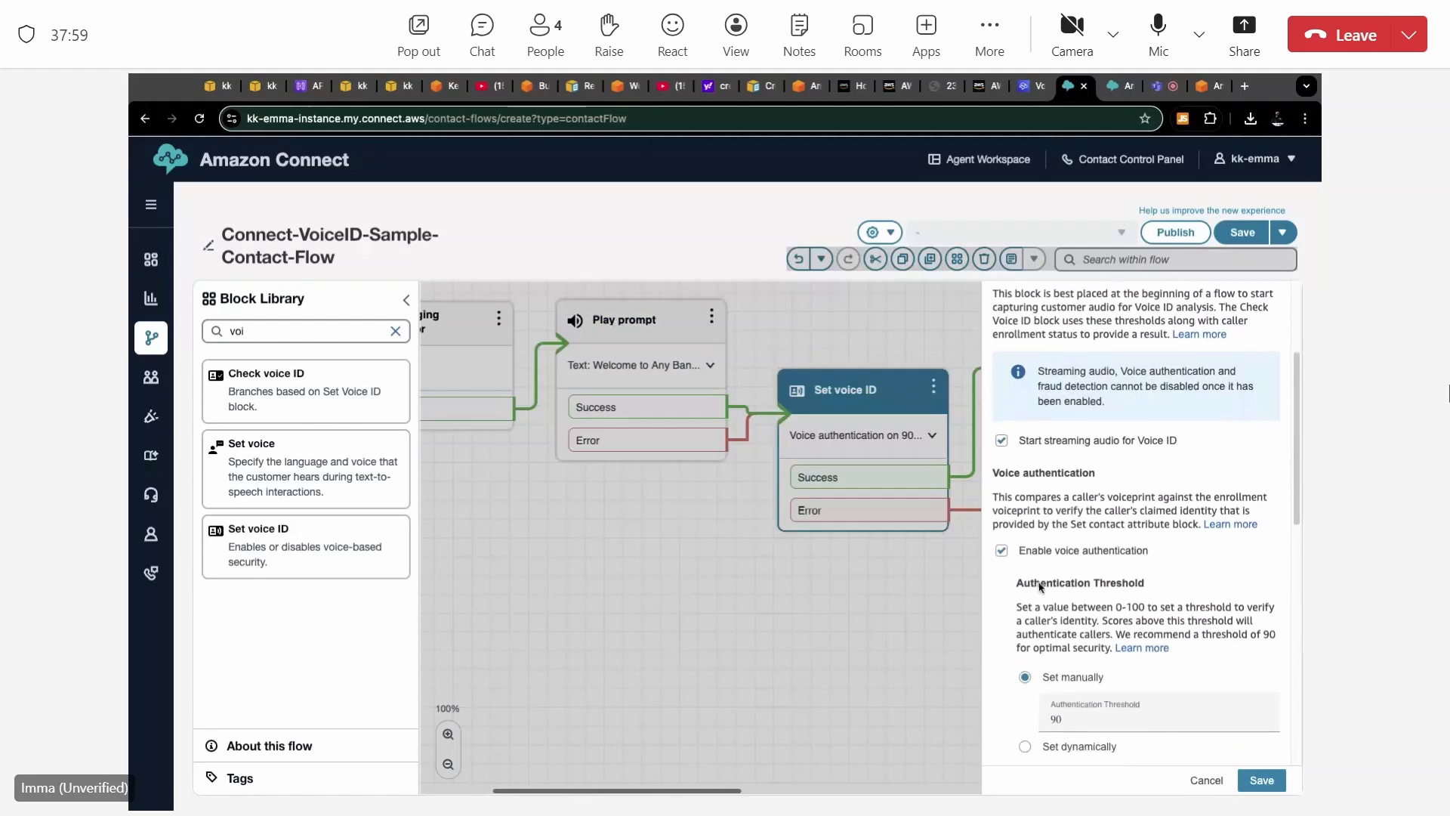
{"action": "scroll", "coordinate": [1040, 587], "scroll_direction": "down", "scroll_amount": 6}
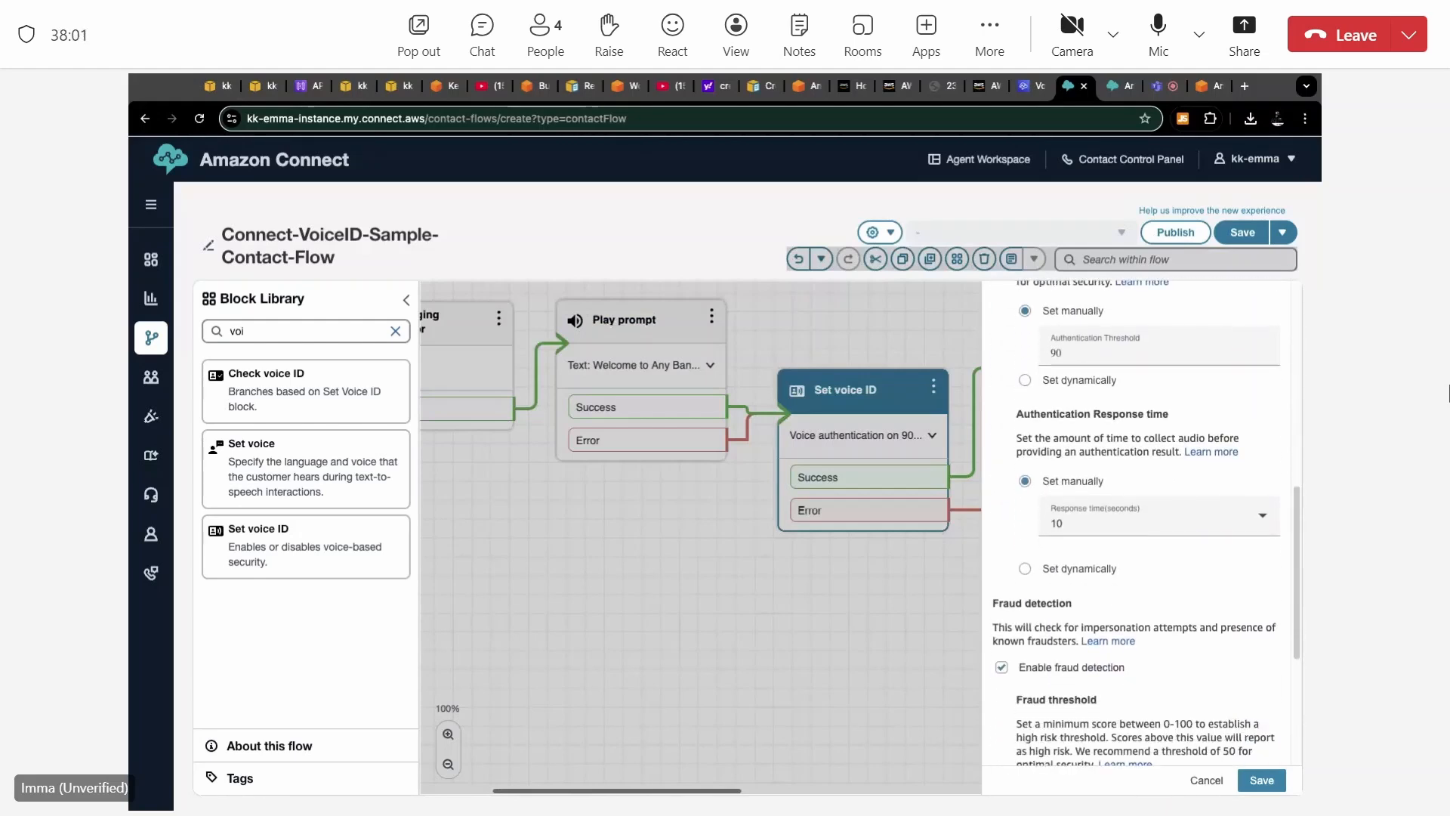
{"action": "scroll", "coordinate": [1041, 562], "scroll_direction": "down", "scroll_amount": 5}
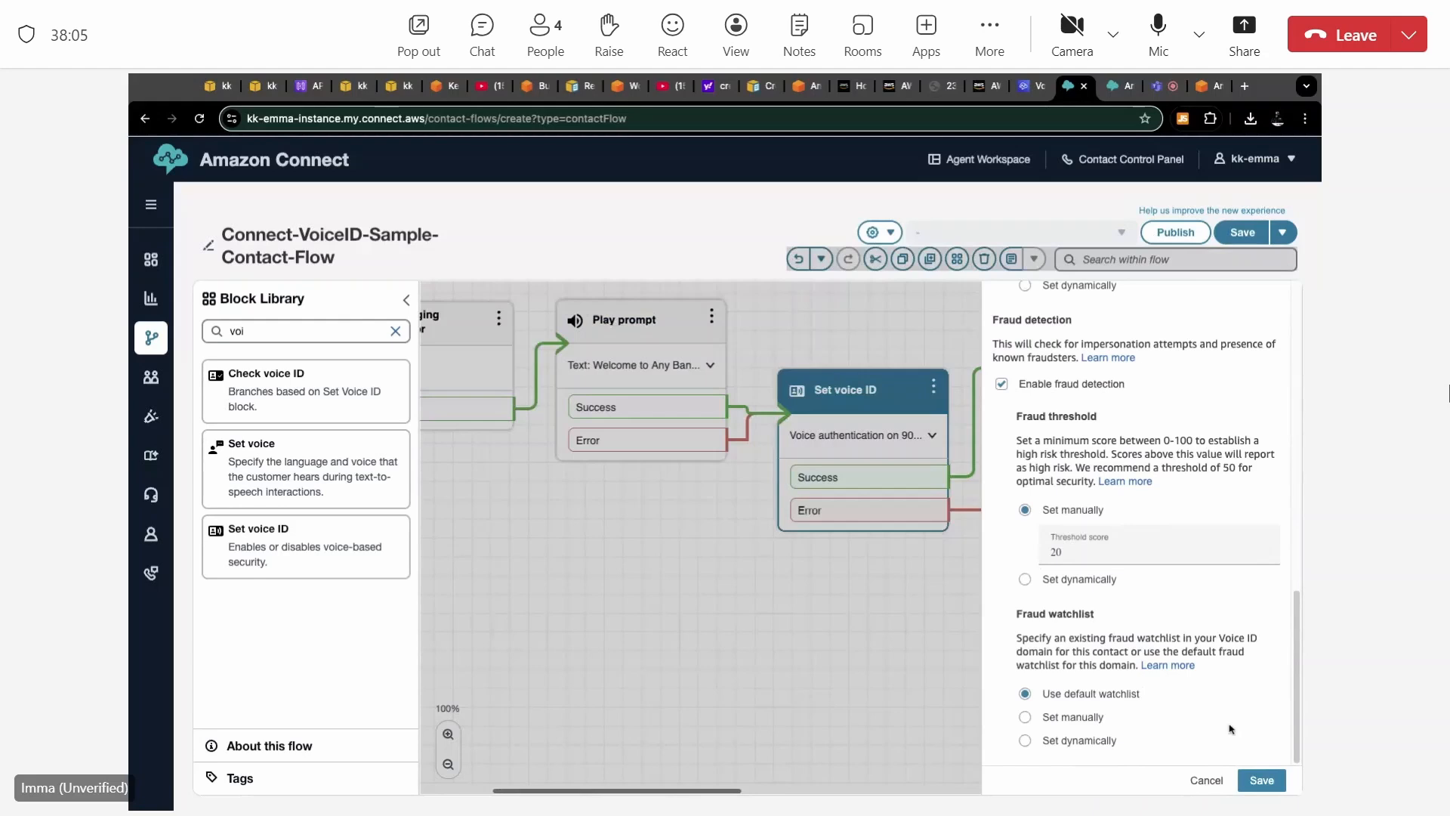
{"action": "left_click", "coordinate": [1206, 781]}
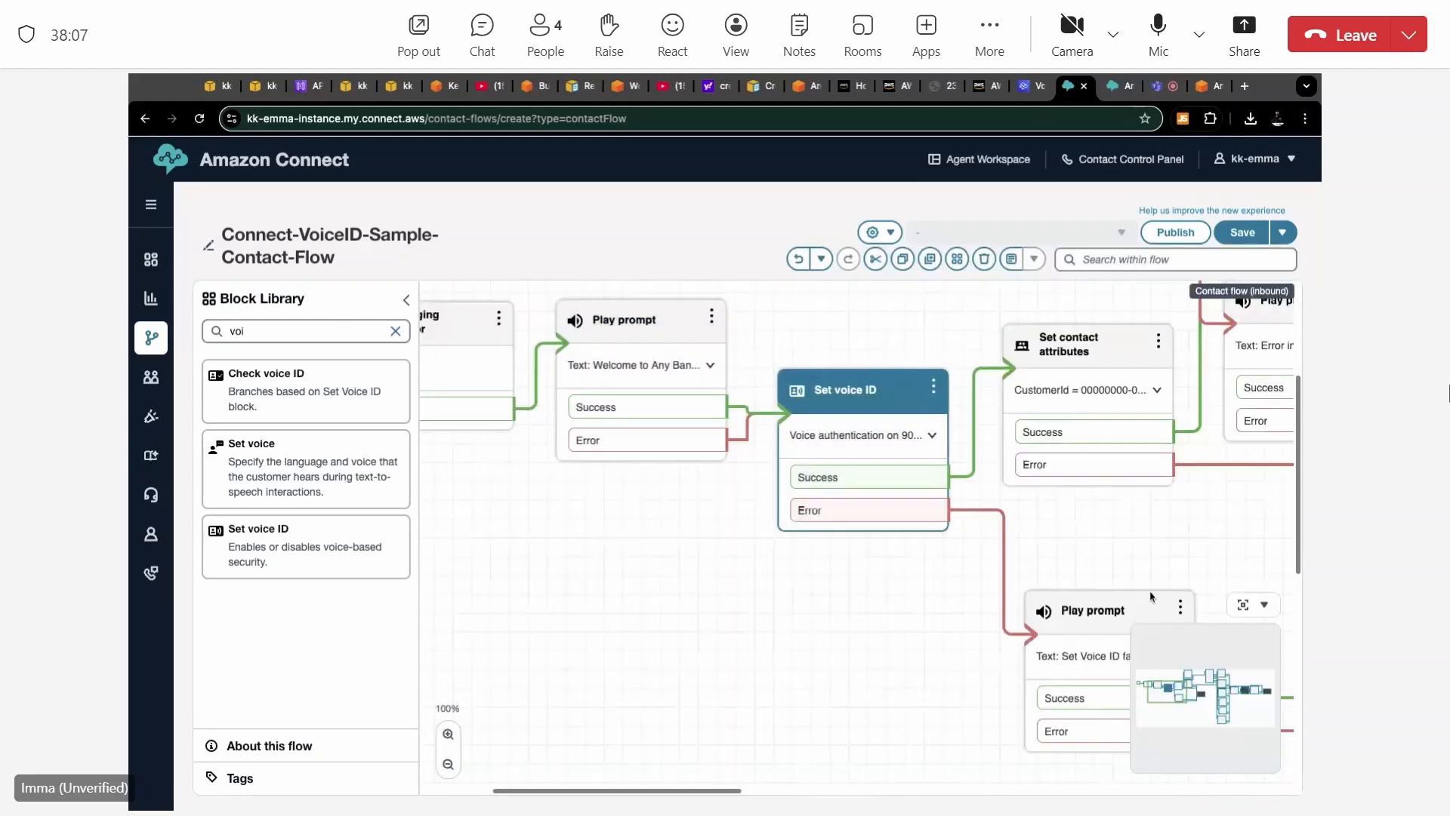
Examine the Set contact attributes block's target contact, namespace, key and manual Customer ID value, and close its settings without saving.
{"action": "scroll", "coordinate": [1151, 597], "scroll_direction": "right", "scroll_amount": 3}
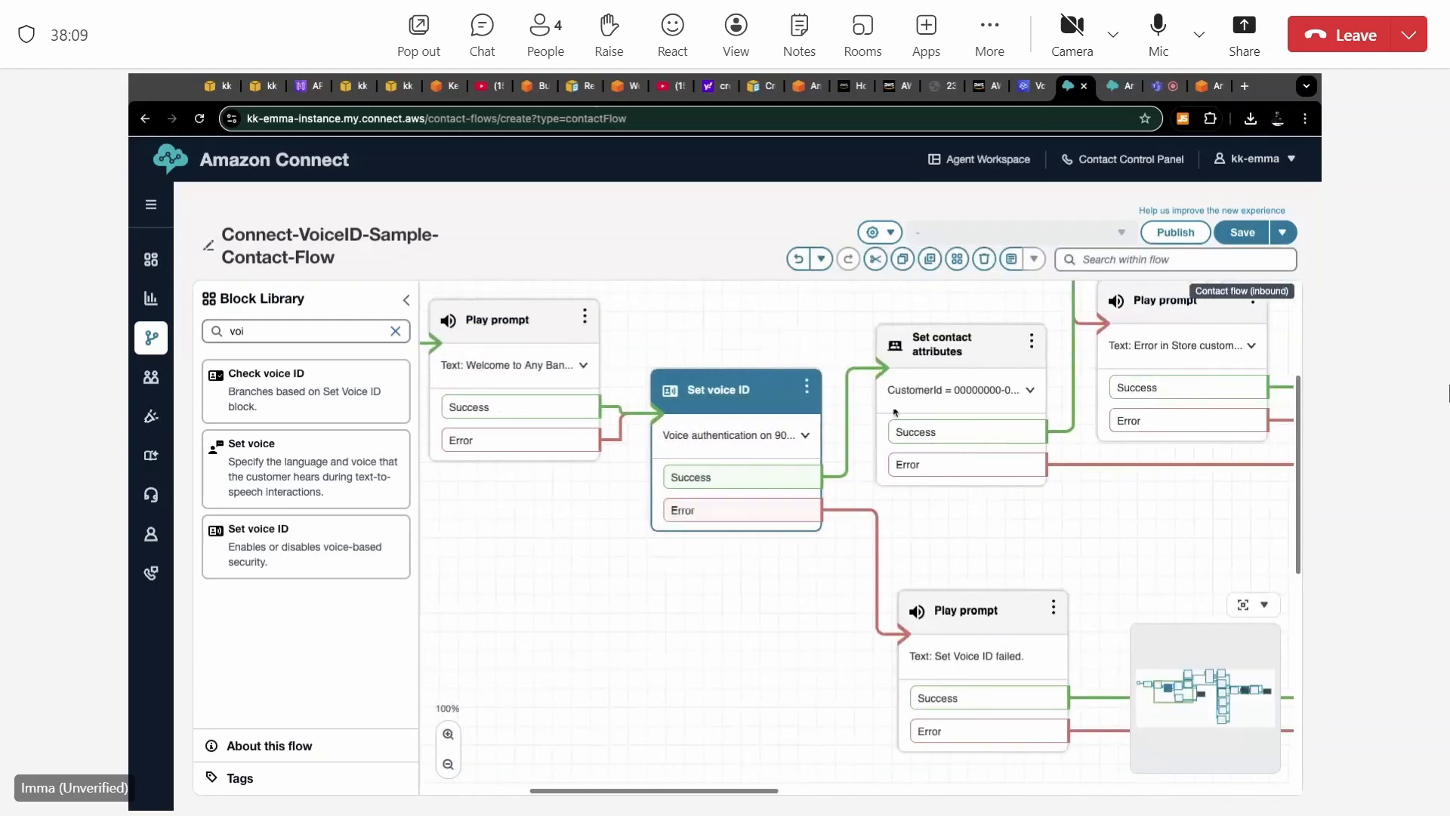
{"action": "left_click", "coordinate": [953, 342]}
{"action": "double_click", "coordinate": [953, 343]}
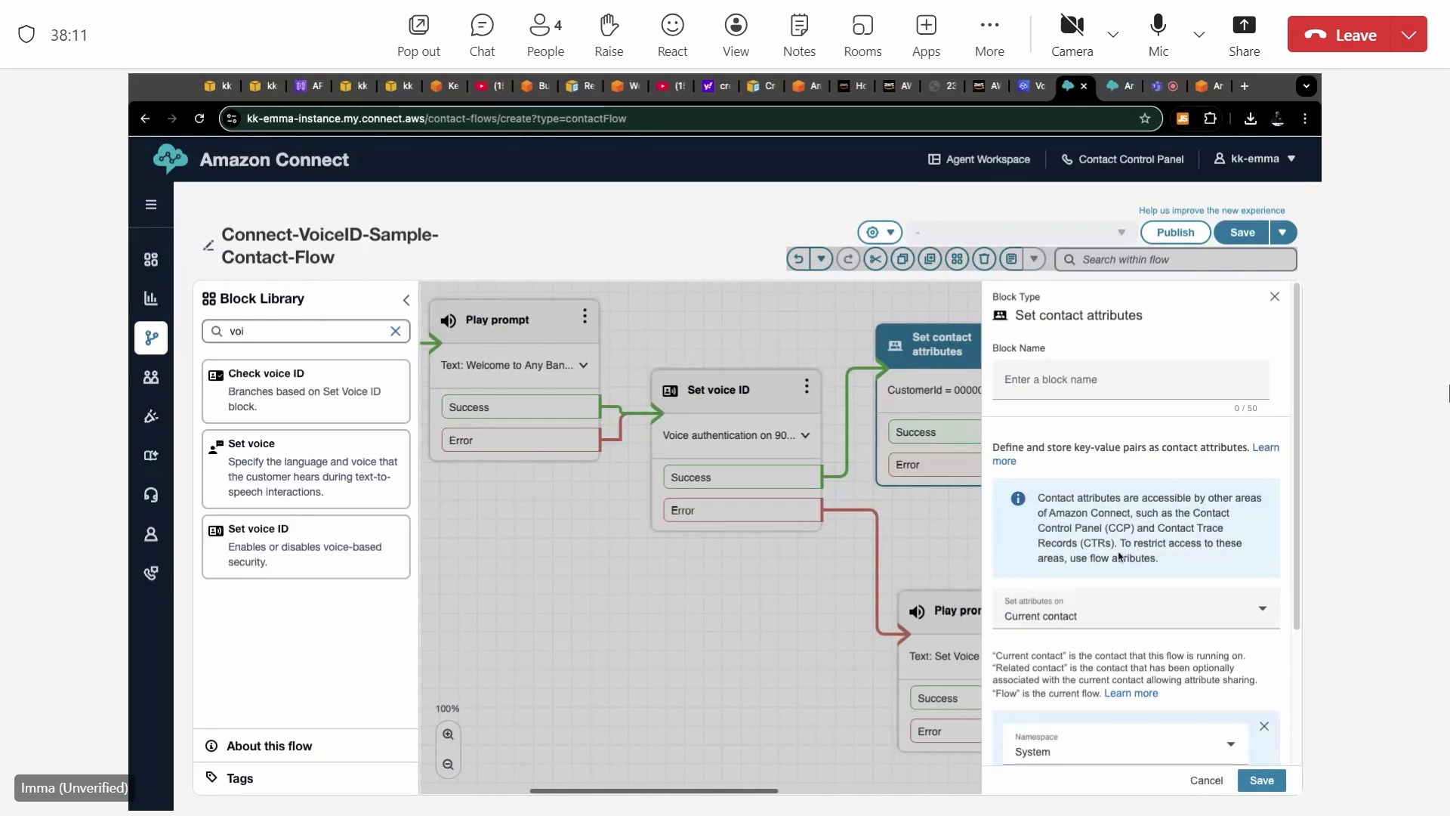
{"action": "scroll", "coordinate": [1119, 558], "scroll_direction": "down", "scroll_amount": 3}
{"action": "scroll", "coordinate": [1120, 558], "scroll_direction": "down", "scroll_amount": 1}
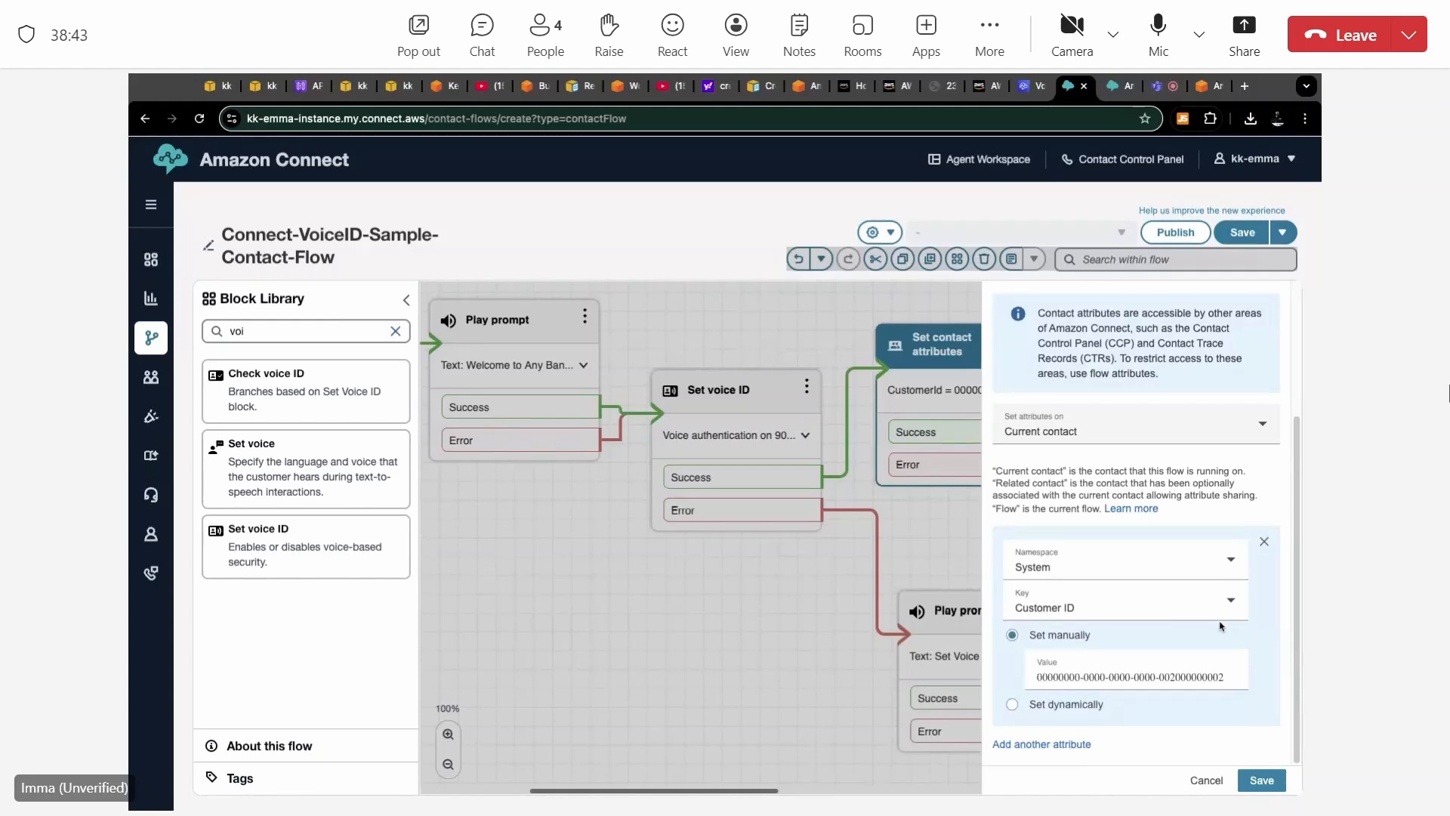
{"action": "scroll", "coordinate": [1221, 626], "scroll_direction": "up", "scroll_amount": 3}
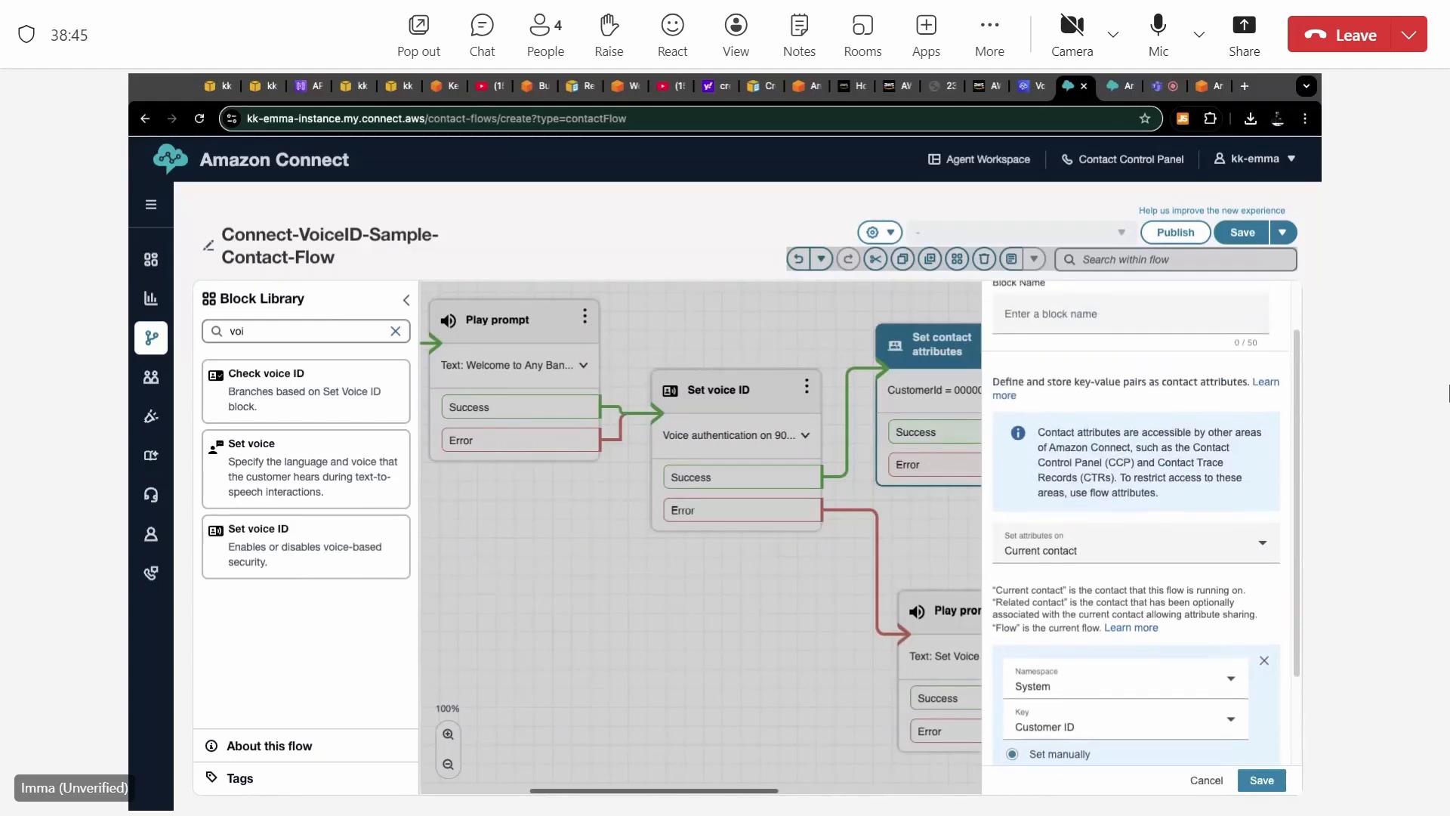
{"action": "scroll", "coordinate": [1222, 626], "scroll_direction": "up", "scroll_amount": 3}
{"action": "scroll", "coordinate": [1223, 642], "scroll_direction": "down", "scroll_amount": 6}
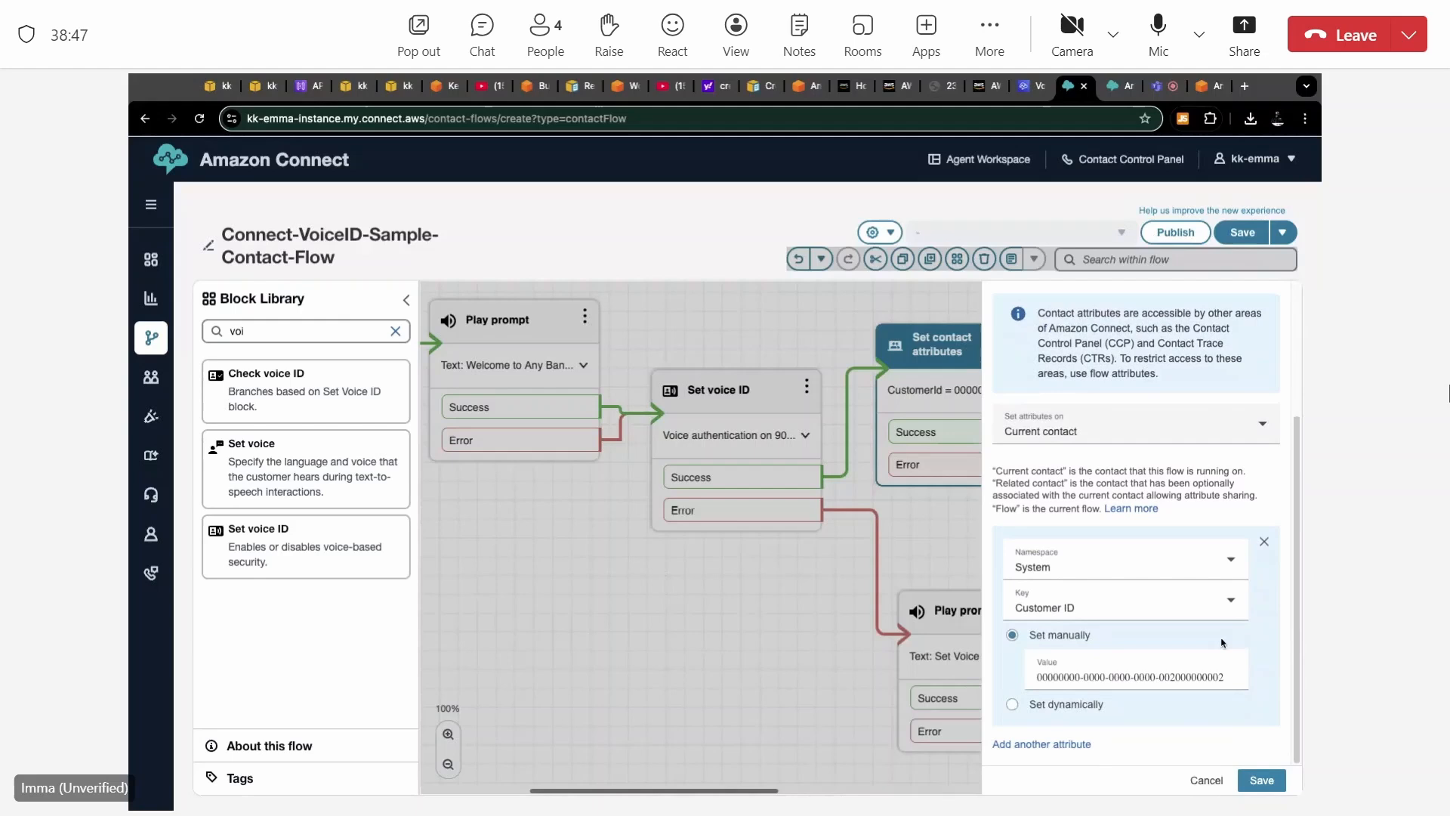
{"action": "left_click", "coordinate": [1206, 781]}
Examine the Store customer input block's prompt and customer input settings, including digit limit and timeout, and close them without saving.
{"action": "scroll", "coordinate": [1106, 548], "scroll_direction": "right", "scroll_amount": 5}
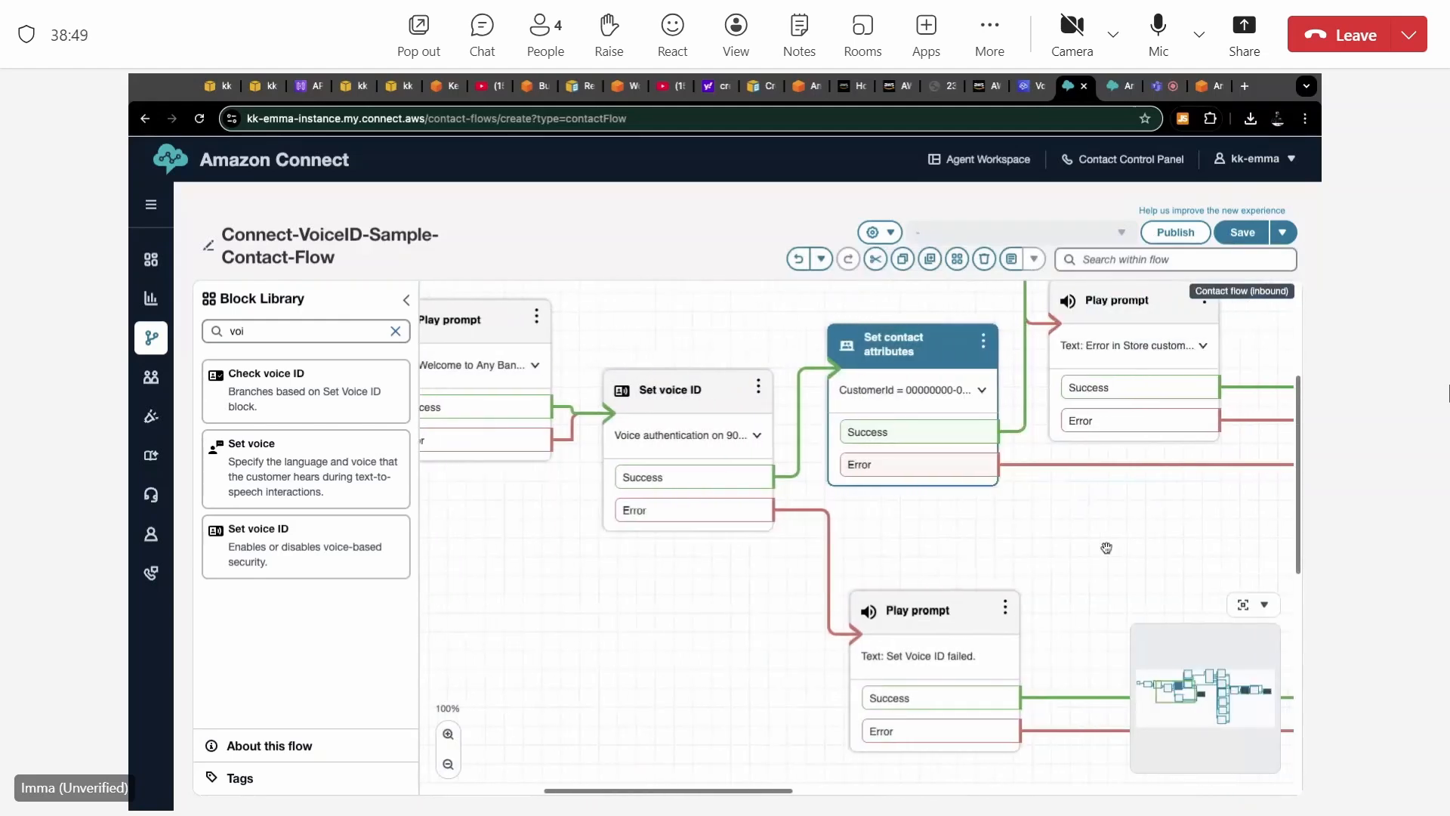
{"action": "scroll", "coordinate": [857, 526], "scroll_direction": "right", "scroll_amount": 2}
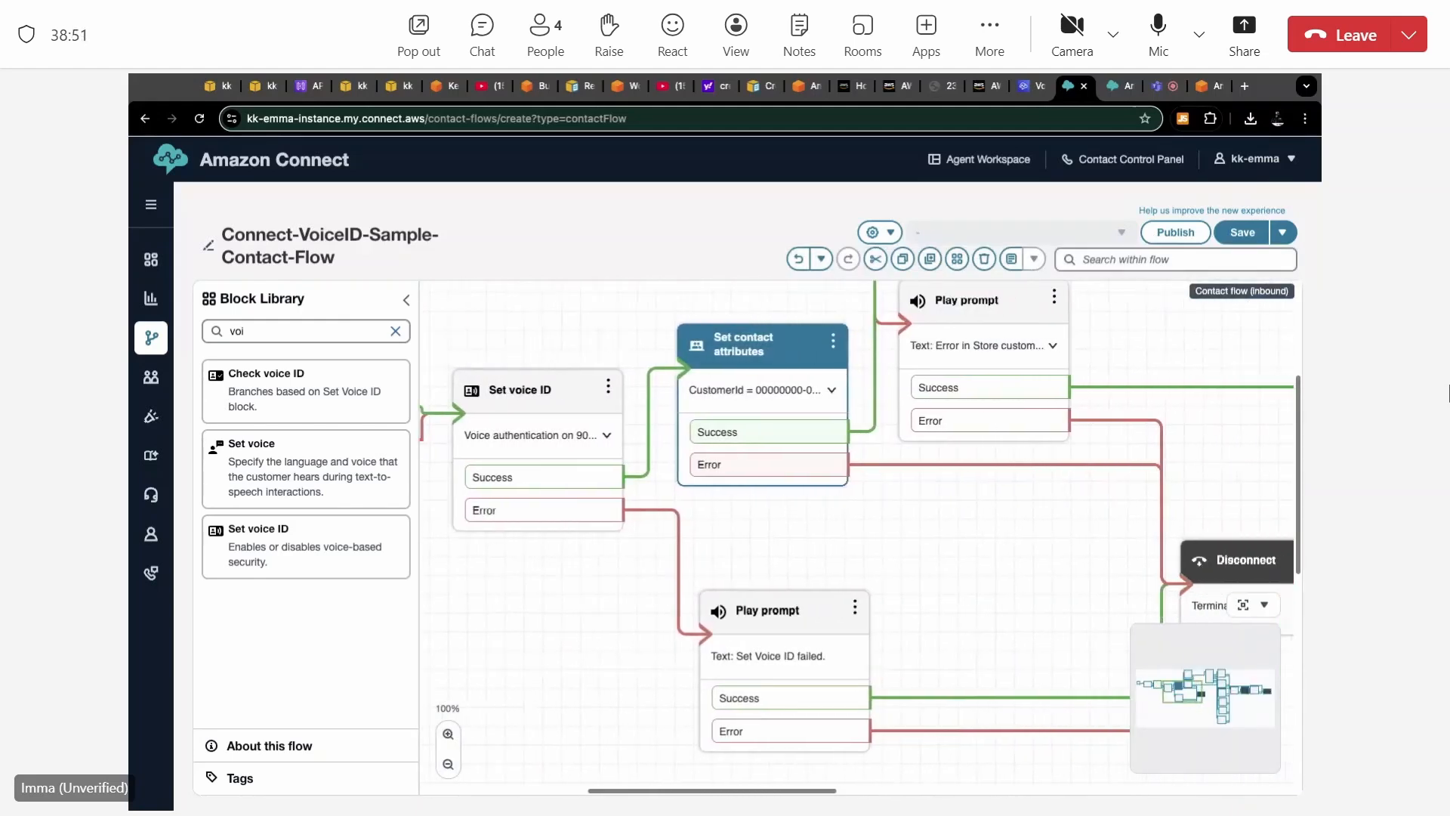
{"action": "scroll", "coordinate": [856, 526], "scroll_direction": "up", "scroll_amount": 2}
{"action": "scroll", "coordinate": [857, 525], "scroll_direction": "up", "scroll_amount": 5}
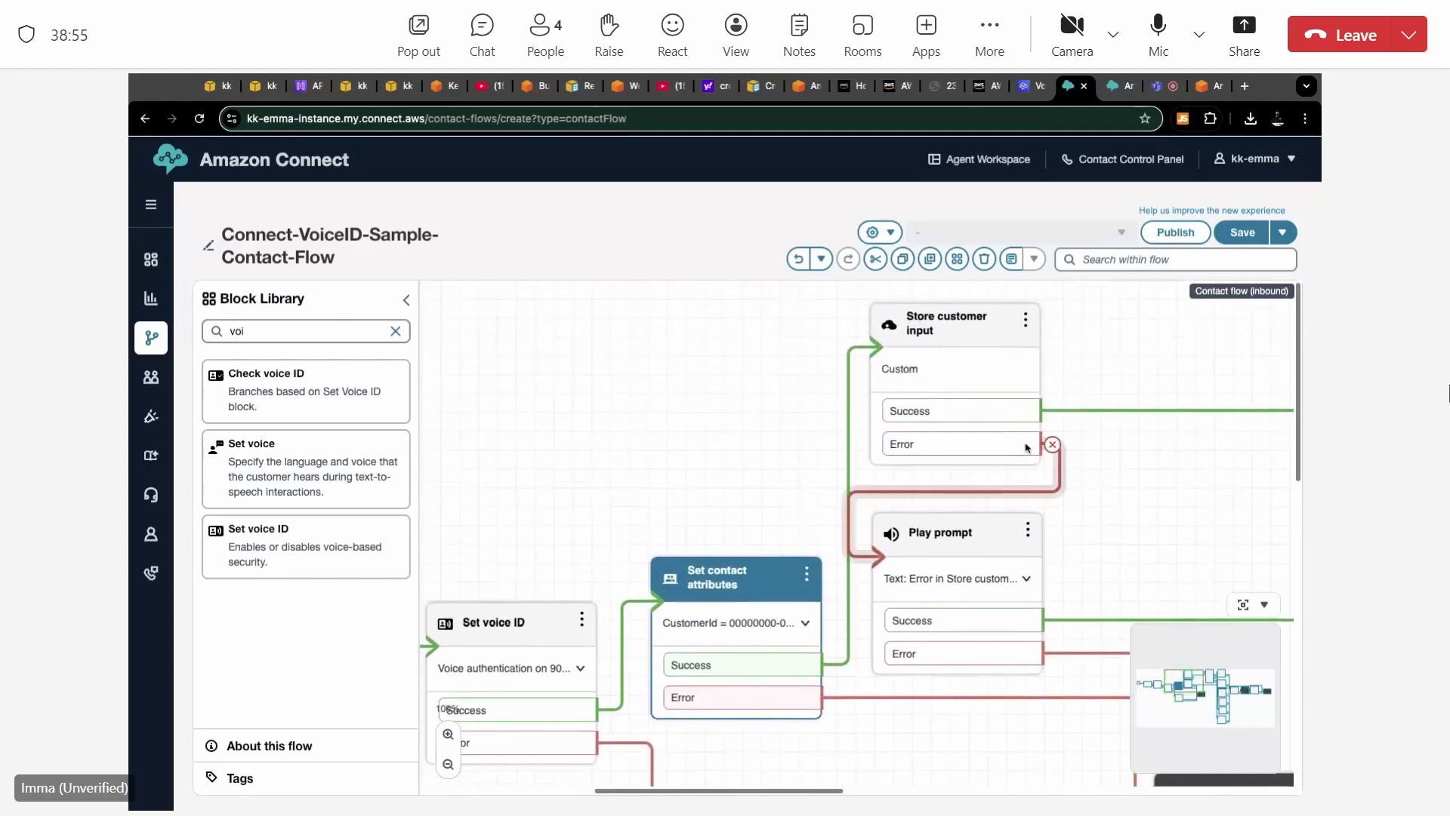
{"action": "left_click", "coordinate": [976, 331]}
{"action": "double_click", "coordinate": [976, 330]}
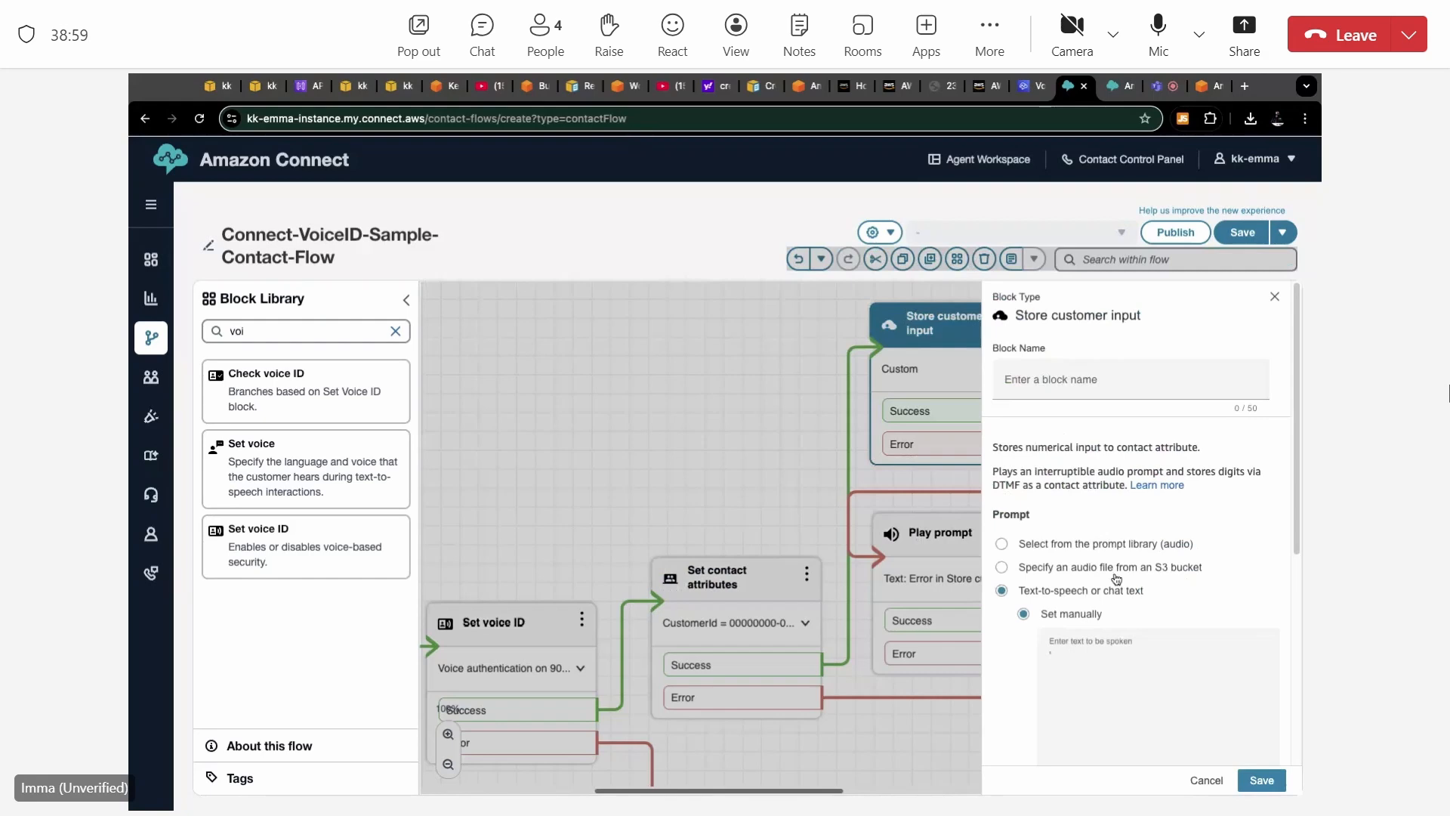
{"action": "scroll", "coordinate": [1117, 579], "scroll_direction": "down", "scroll_amount": 5}
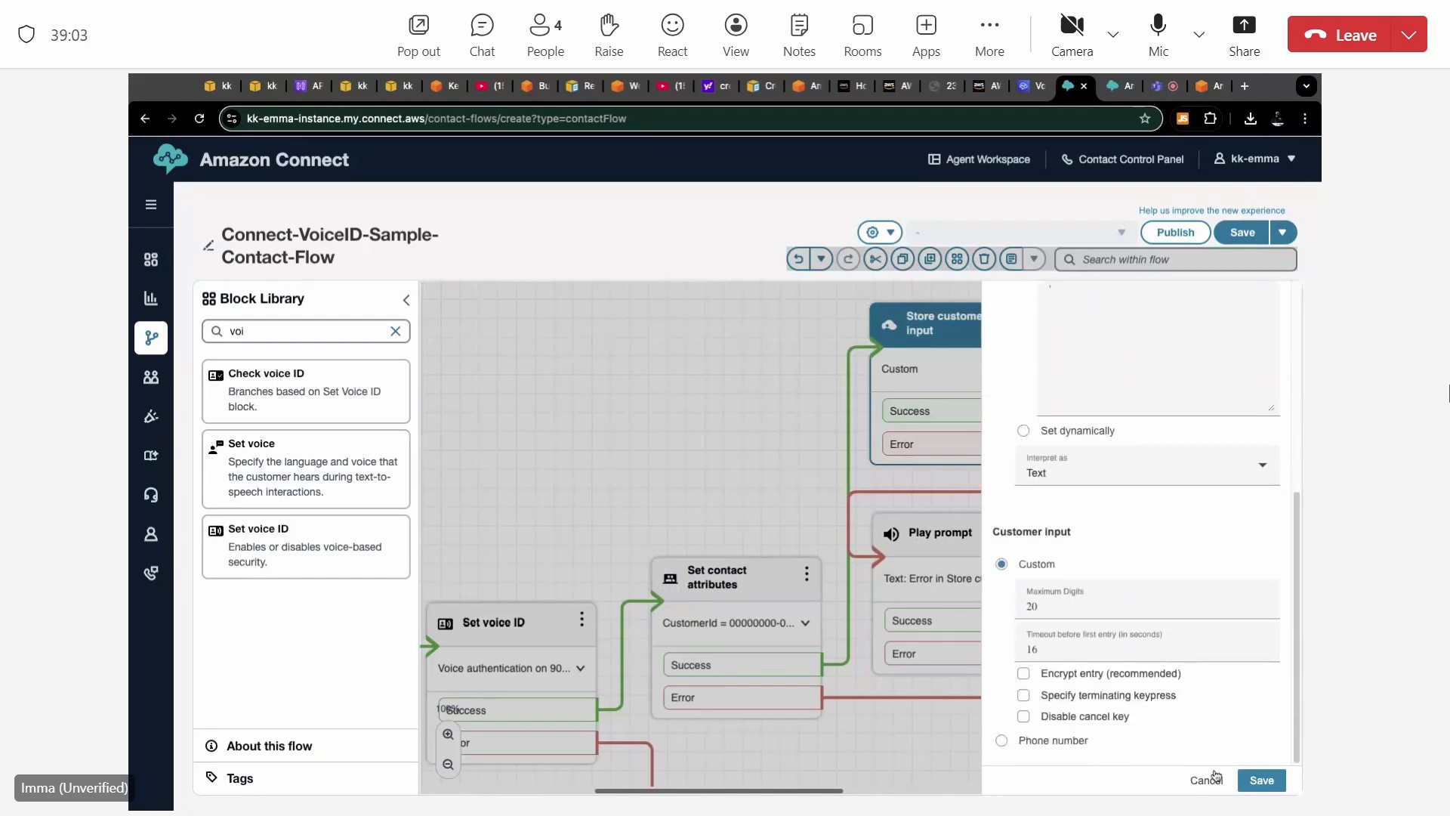
{"action": "scroll", "coordinate": [1204, 693], "scroll_direction": "up", "scroll_amount": 1}
{"action": "scroll", "coordinate": [1204, 693], "scroll_direction": "up", "scroll_amount": 5}
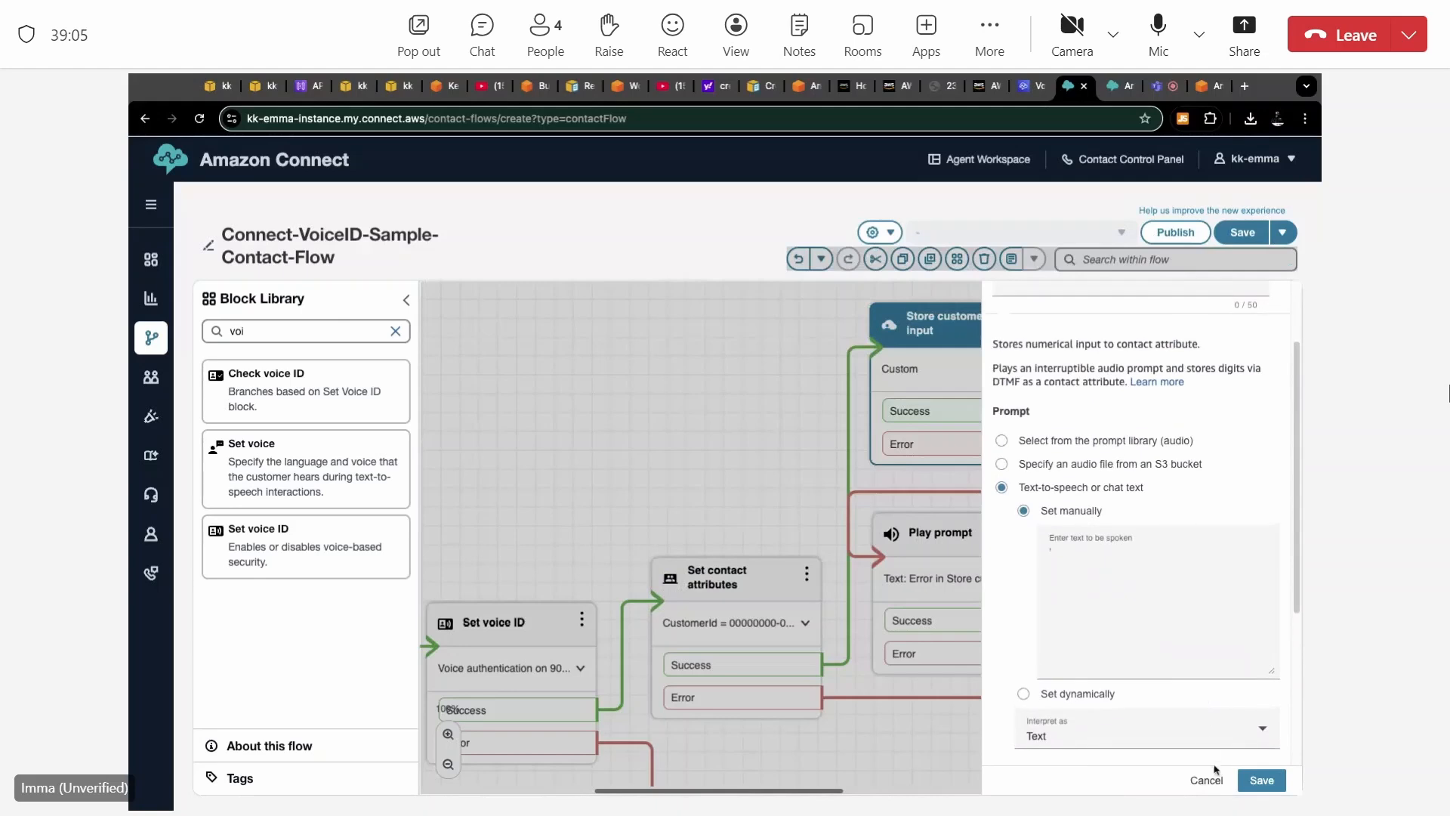
{"action": "scroll", "coordinate": [1204, 731], "scroll_direction": "up", "scroll_amount": 1}
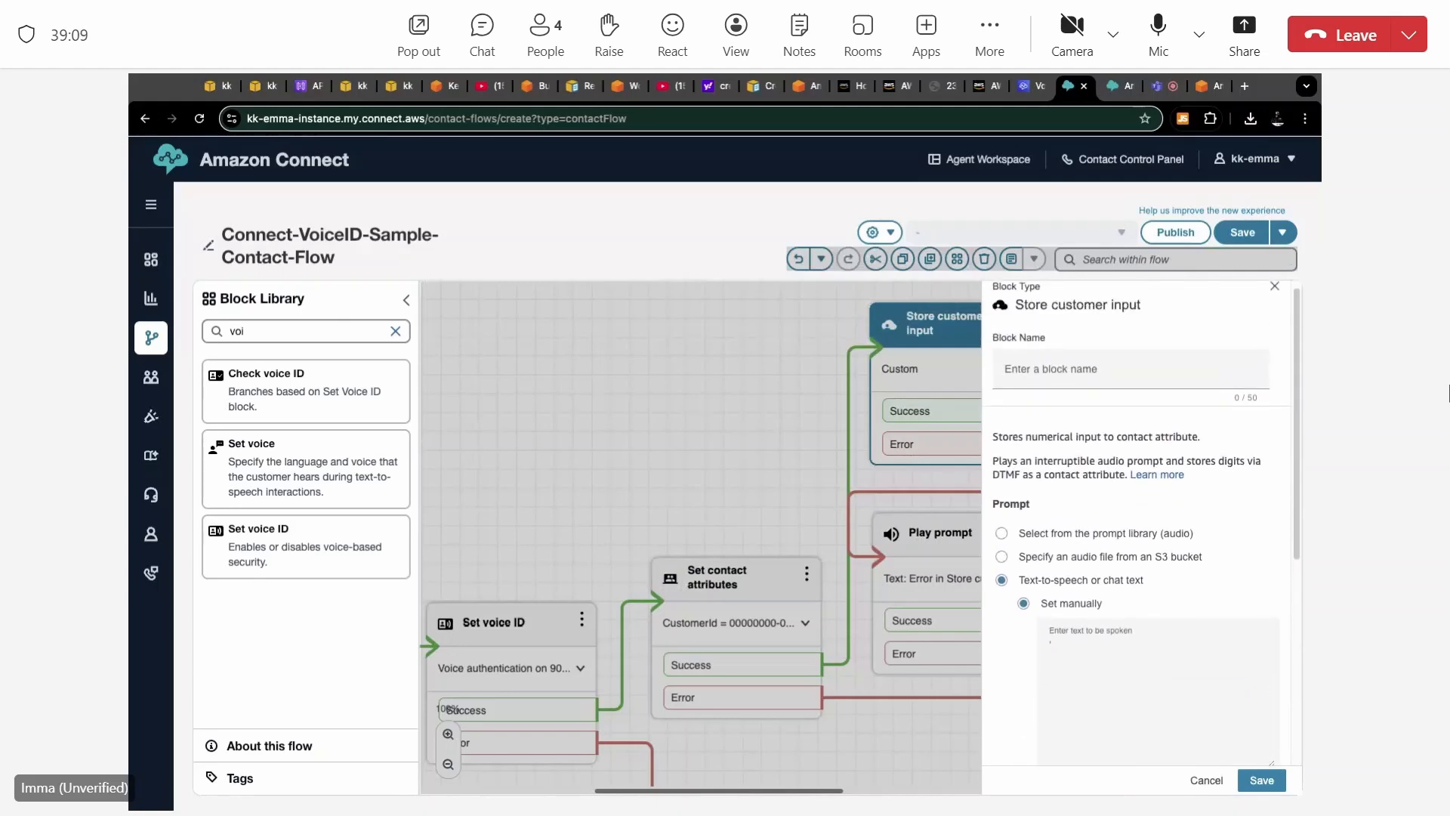
{"action": "scroll", "coordinate": [1141, 522], "scroll_direction": "down", "scroll_amount": 5}
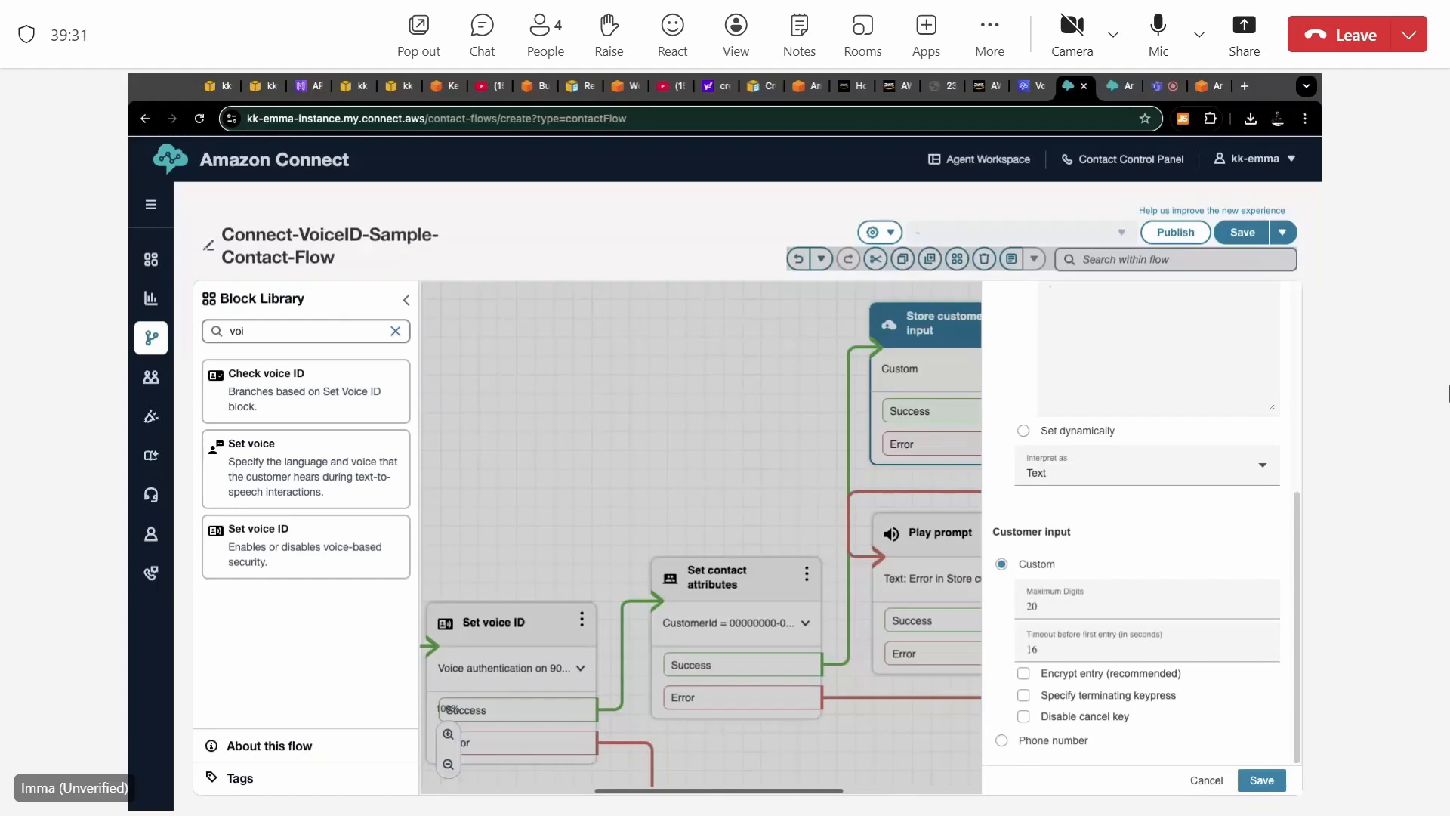
{"action": "scroll", "coordinate": [1141, 521], "scroll_direction": "up", "scroll_amount": 5}
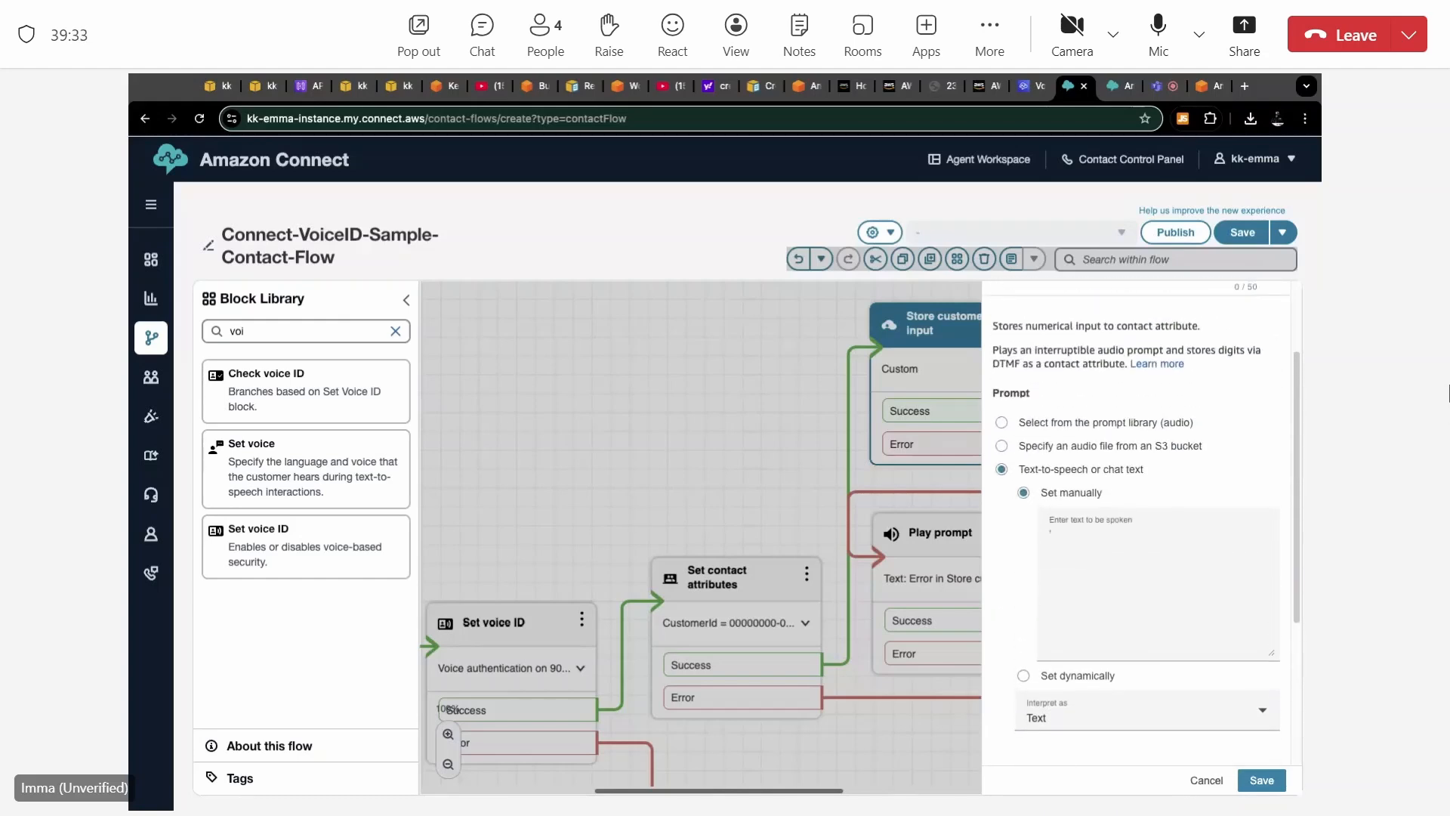
{"action": "scroll", "coordinate": [1141, 522], "scroll_direction": "up", "scroll_amount": 2}
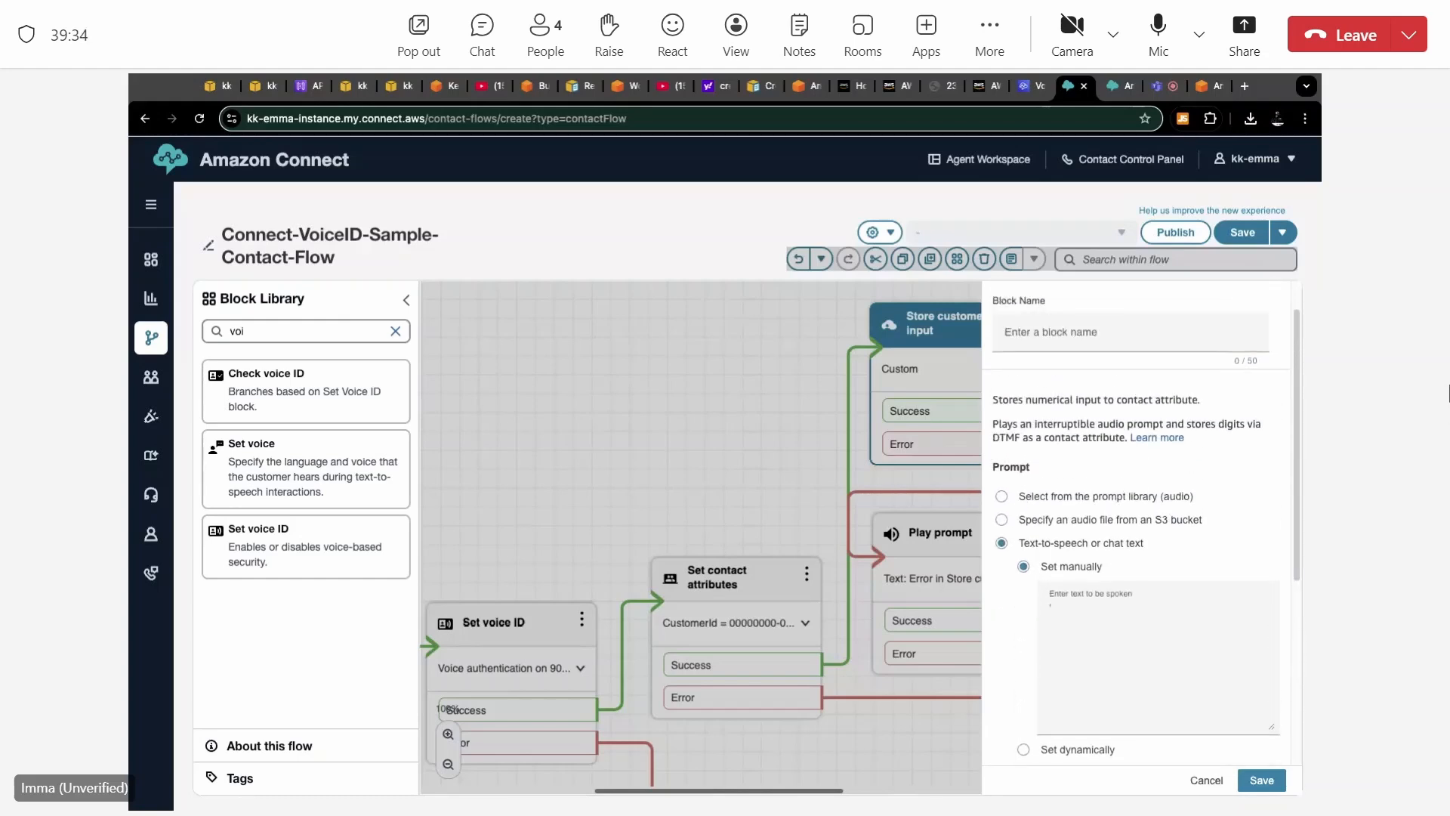
{"action": "left_click", "coordinate": [1206, 780]}
Trace the contact flow from Set logging behavior through the welcome prompt, Set voice ID, contact attributes and Store customer input to Check voice ID.
{"action": "scroll", "coordinate": [1073, 597], "scroll_direction": "down", "scroll_amount": 3}
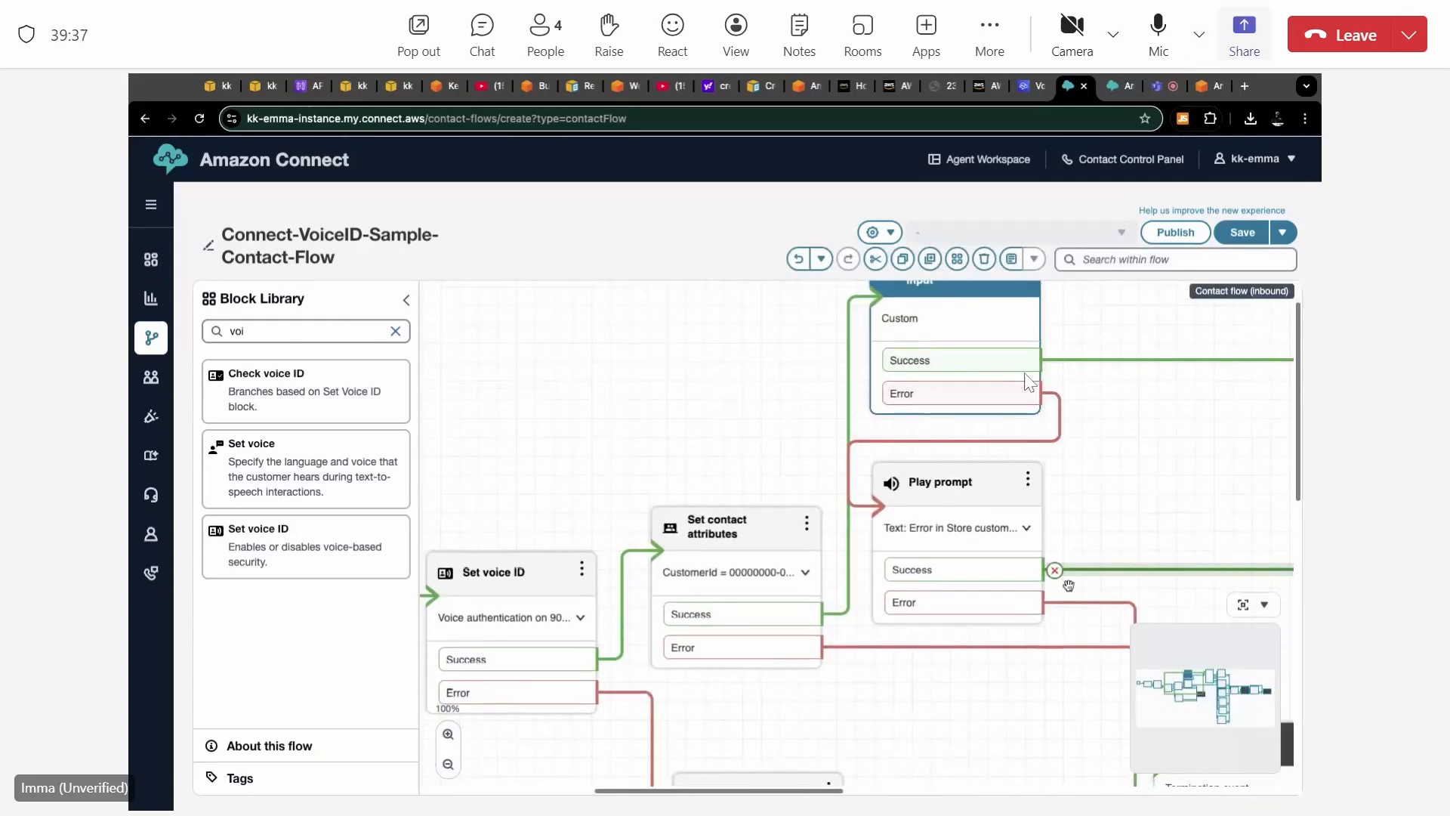
{"action": "scroll", "coordinate": [1069, 586], "scroll_direction": "right", "scroll_amount": 2}
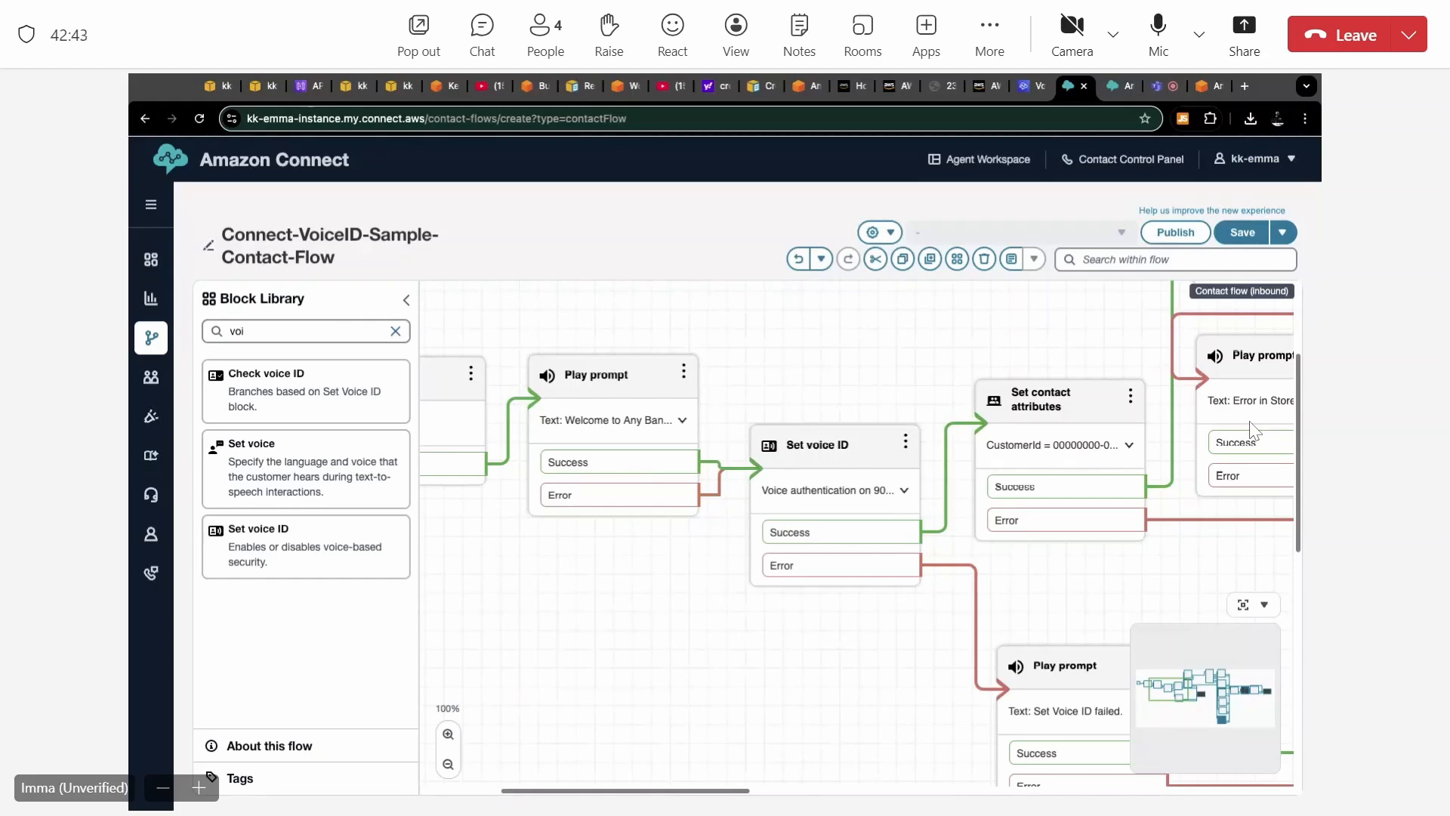
{"action": "scroll", "coordinate": [697, 403], "scroll_direction": "left", "scroll_amount": 3}
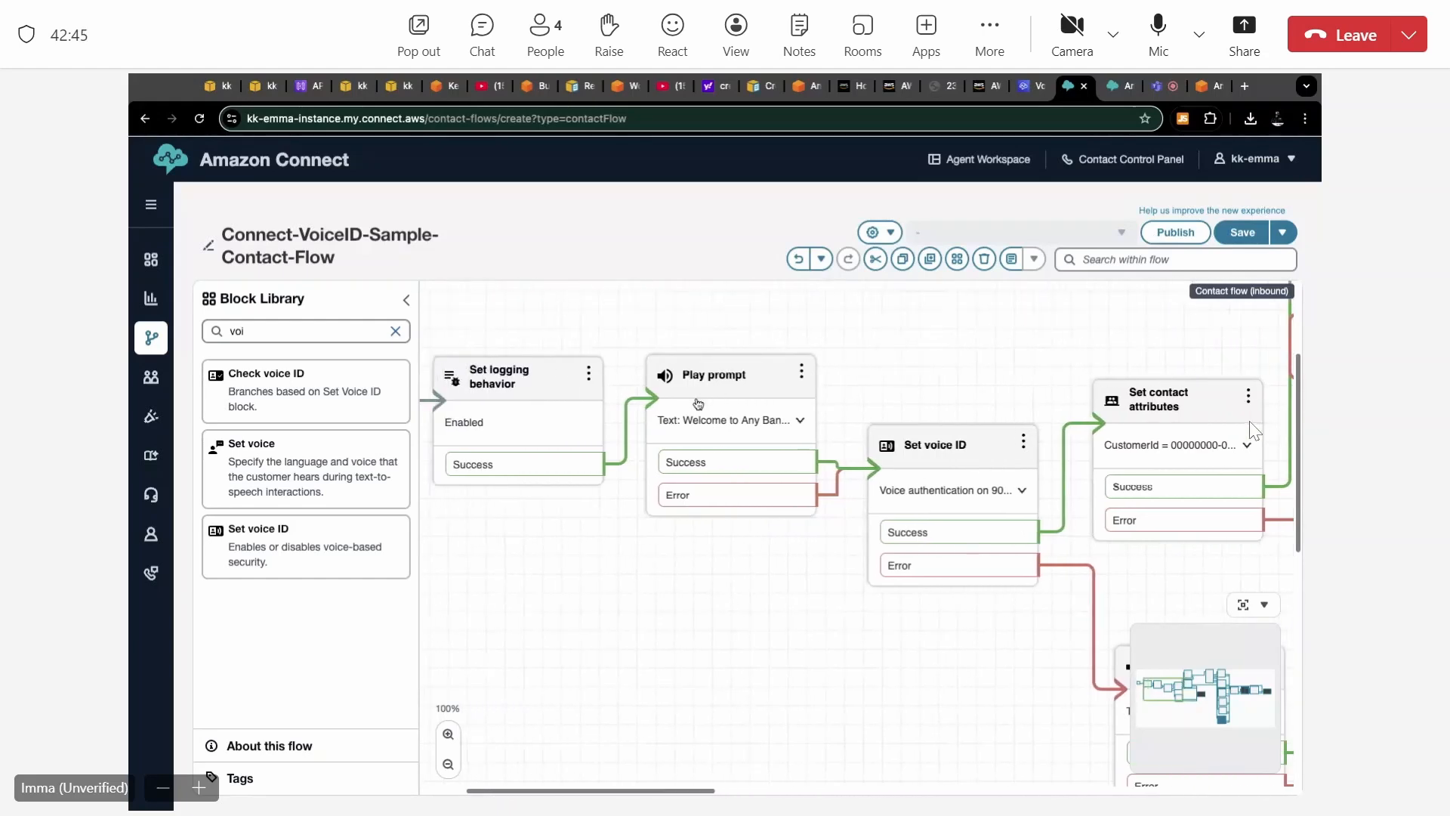
{"action": "scroll", "coordinate": [698, 402], "scroll_direction": "left", "scroll_amount": 2}
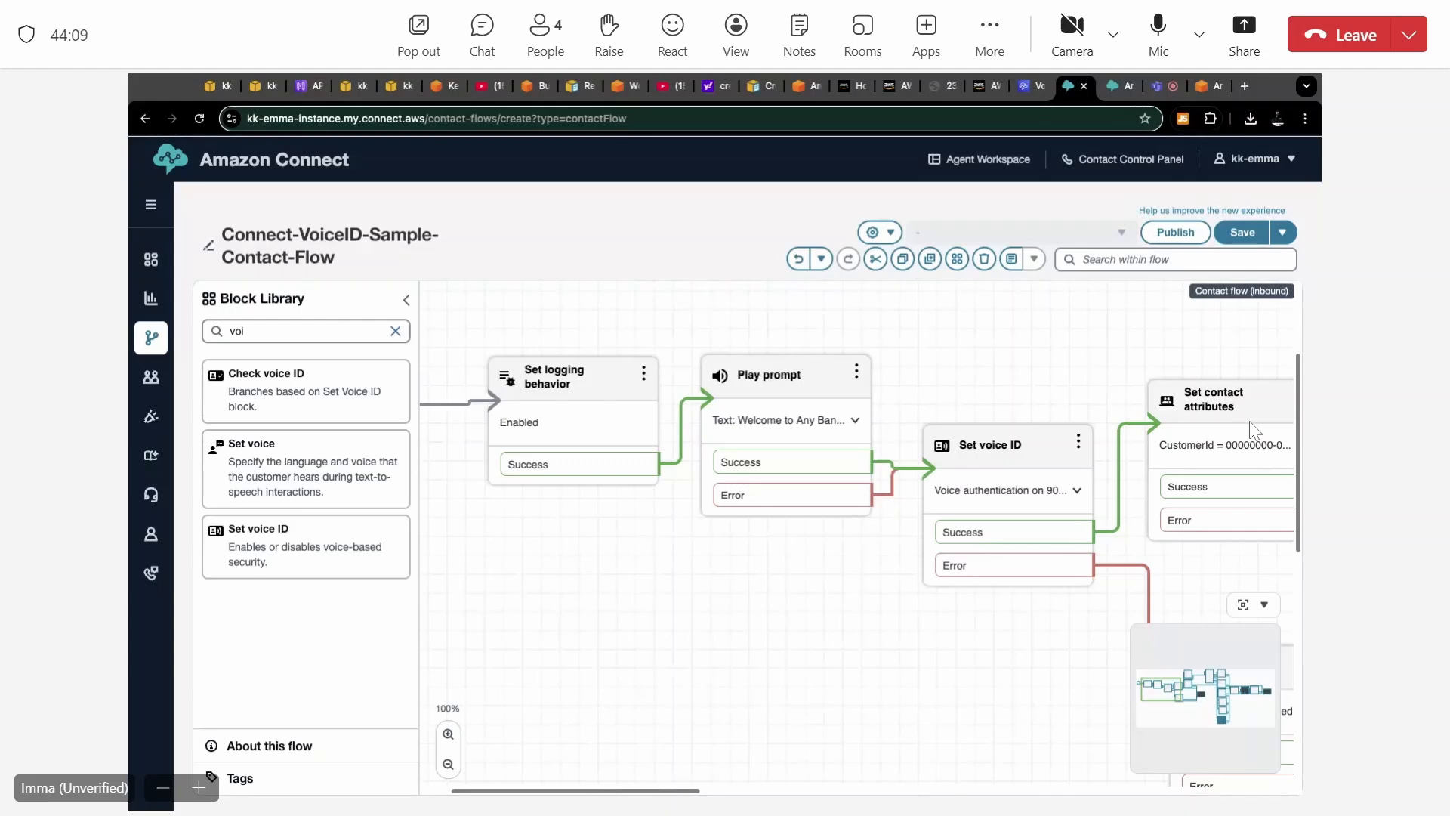
{"action": "scroll", "coordinate": [1254, 431], "scroll_direction": "right", "scroll_amount": 5}
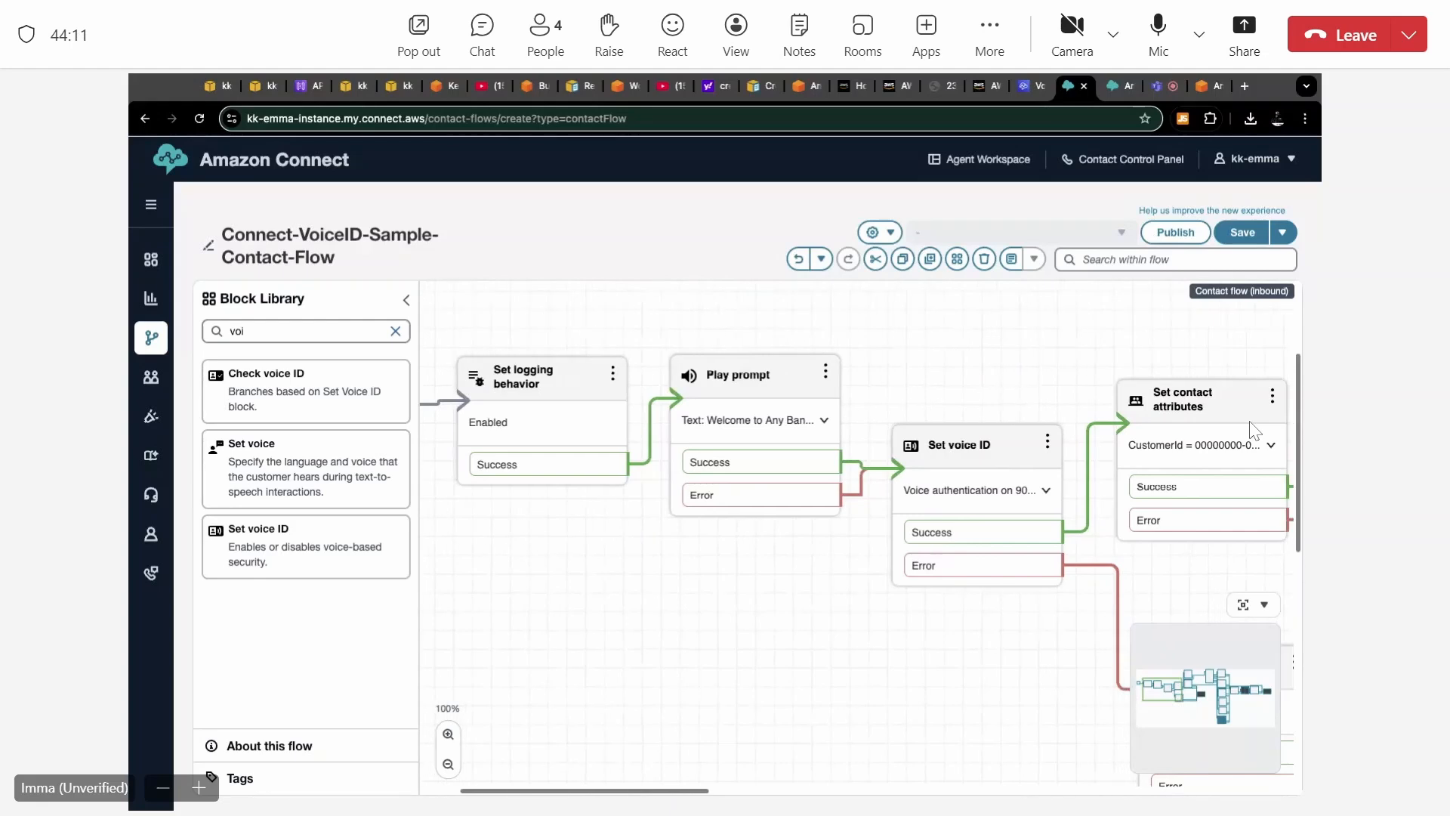
{"action": "scroll", "coordinate": [1254, 430], "scroll_direction": "right", "scroll_amount": 5}
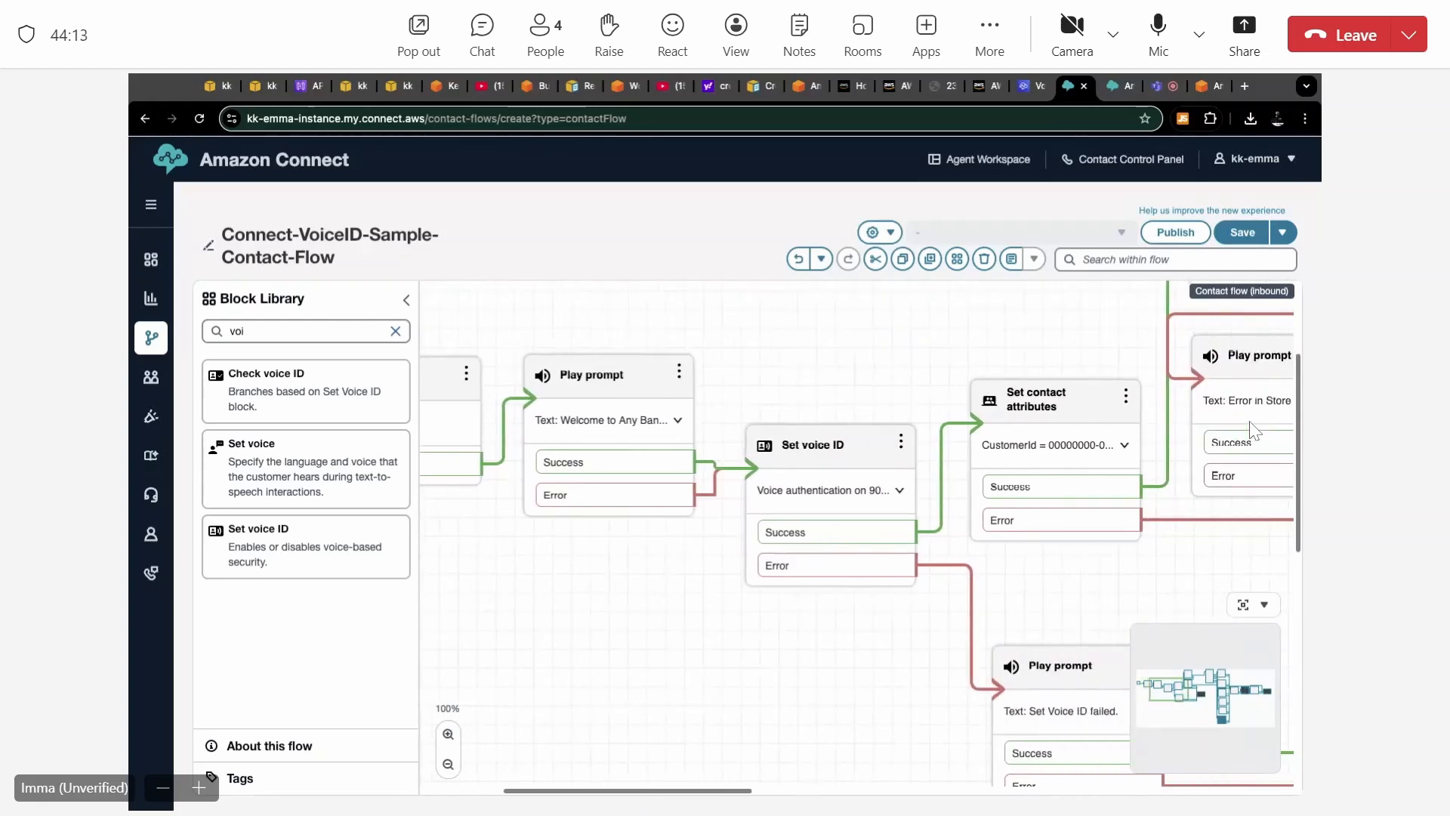
{"action": "scroll", "coordinate": [1253, 431], "scroll_direction": "right", "scroll_amount": 4}
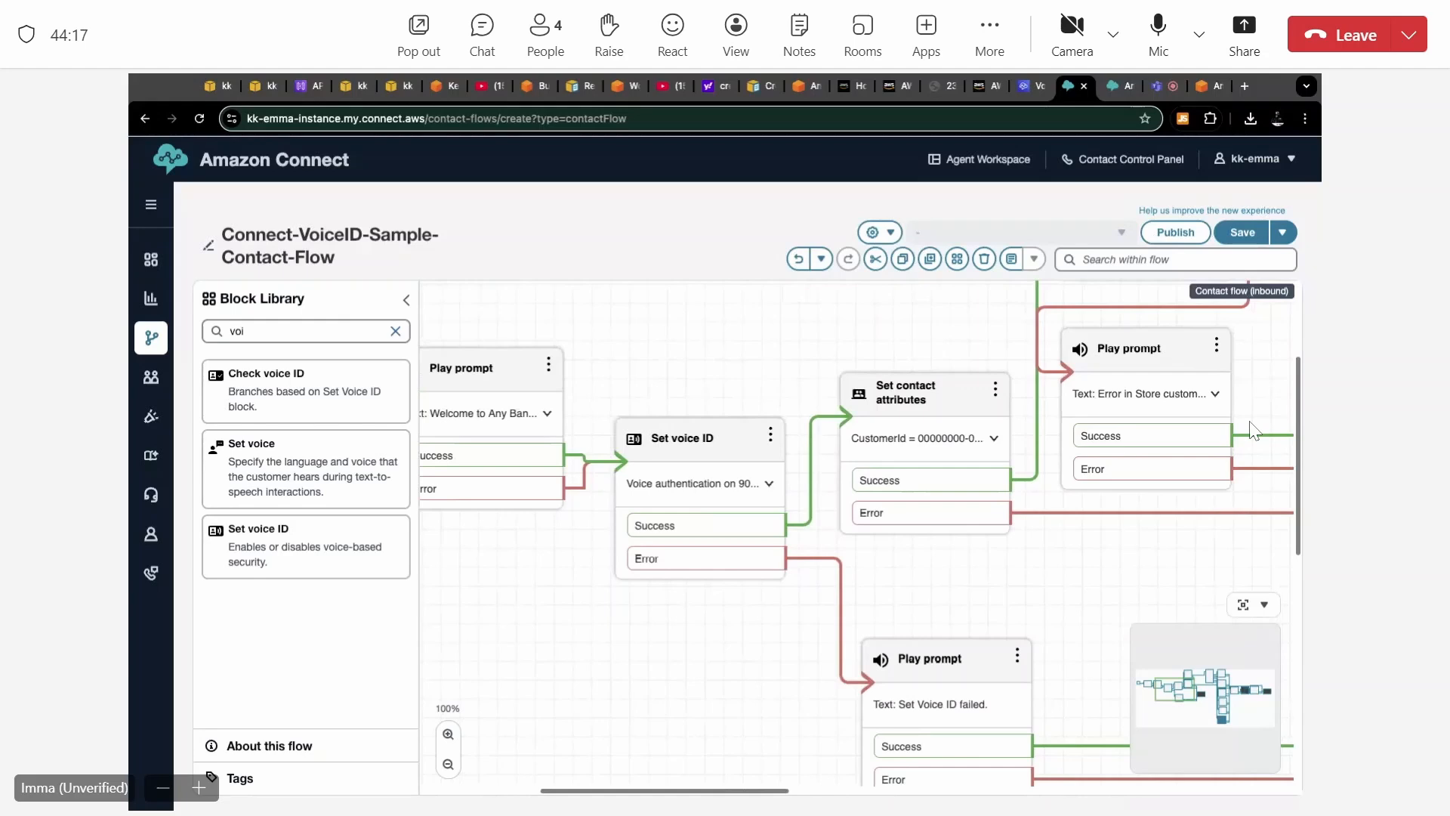
{"action": "scroll", "coordinate": [1251, 431], "scroll_direction": "down", "scroll_amount": 3}
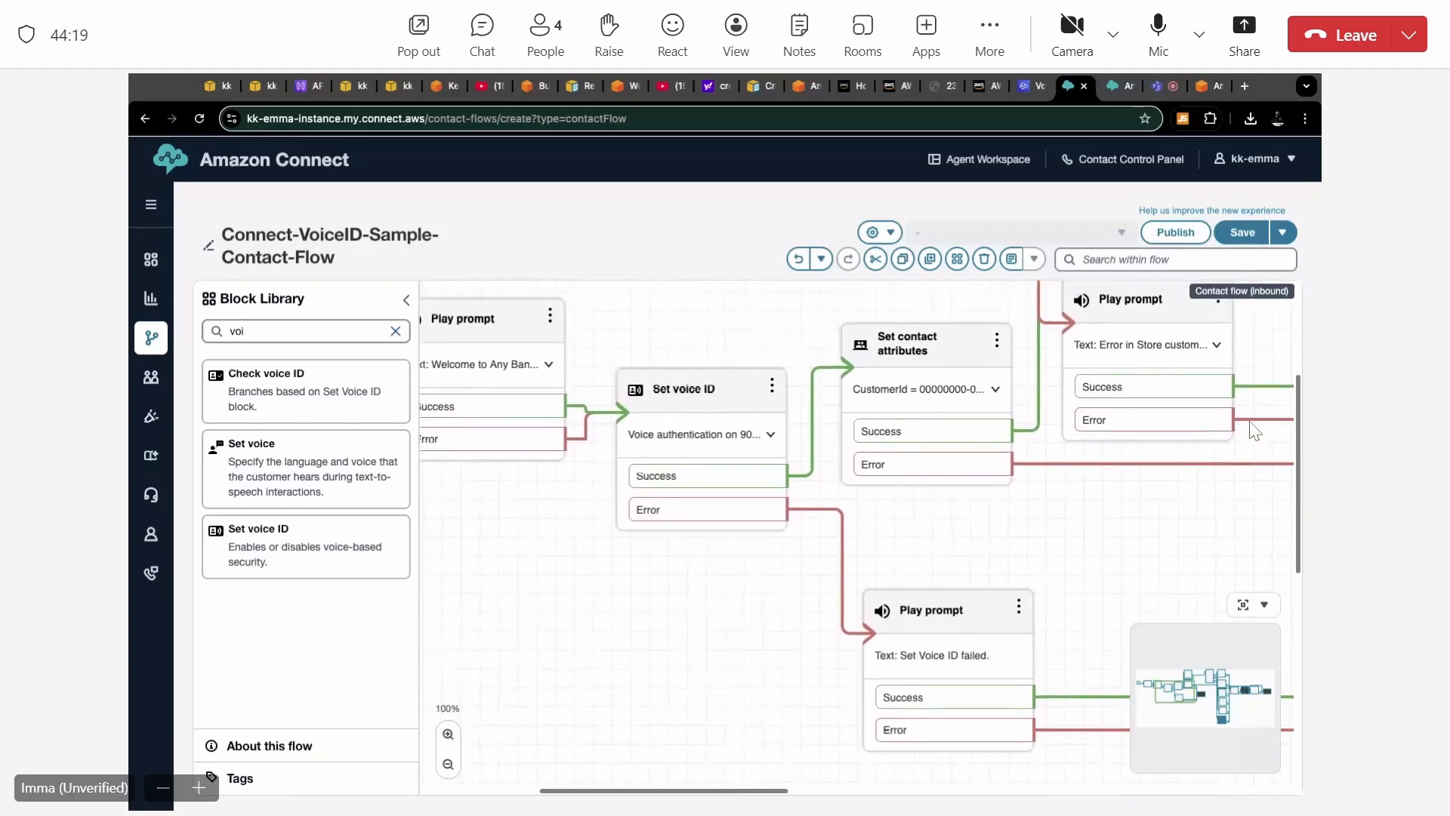
{"action": "scroll", "coordinate": [1254, 430], "scroll_direction": "up", "scroll_amount": 10}
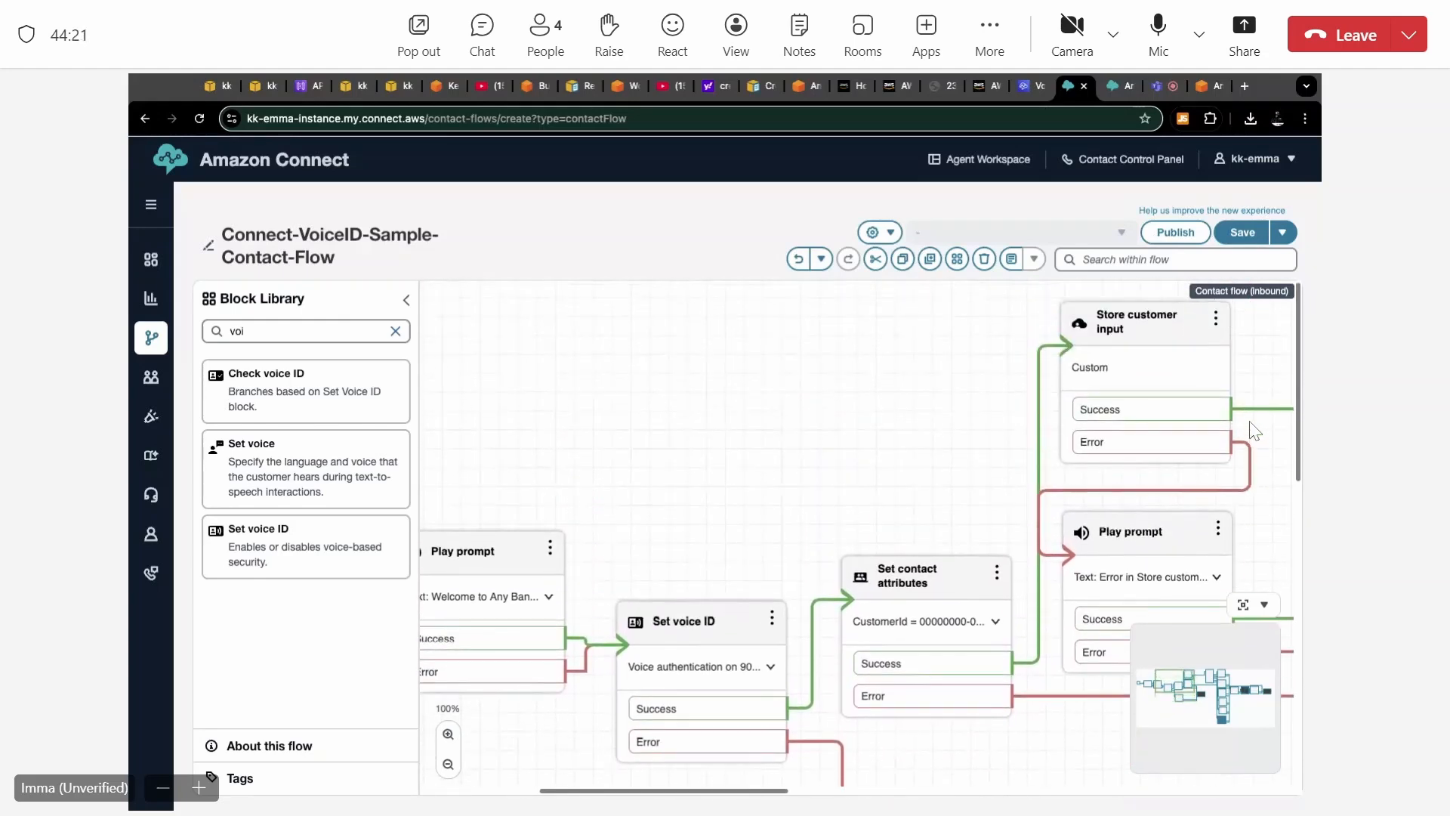
{"action": "scroll", "coordinate": [1254, 430], "scroll_direction": "right", "scroll_amount": 5}
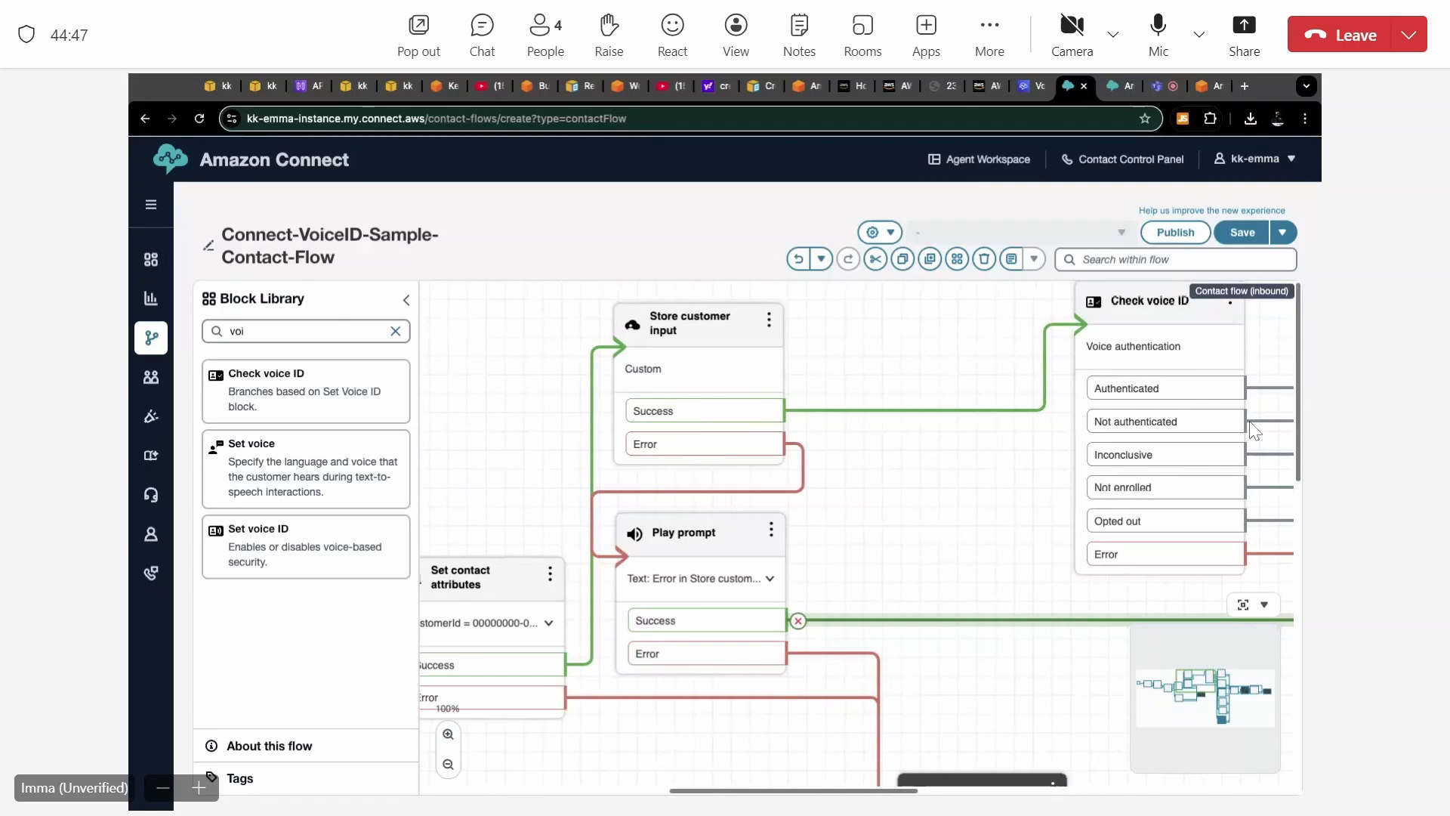
Set the queue of the Set working queue block before Transfer to queue manually to BasicQueue and save the block.
{"action": "scroll", "coordinate": [1254, 431], "scroll_direction": "down", "scroll_amount": 1}
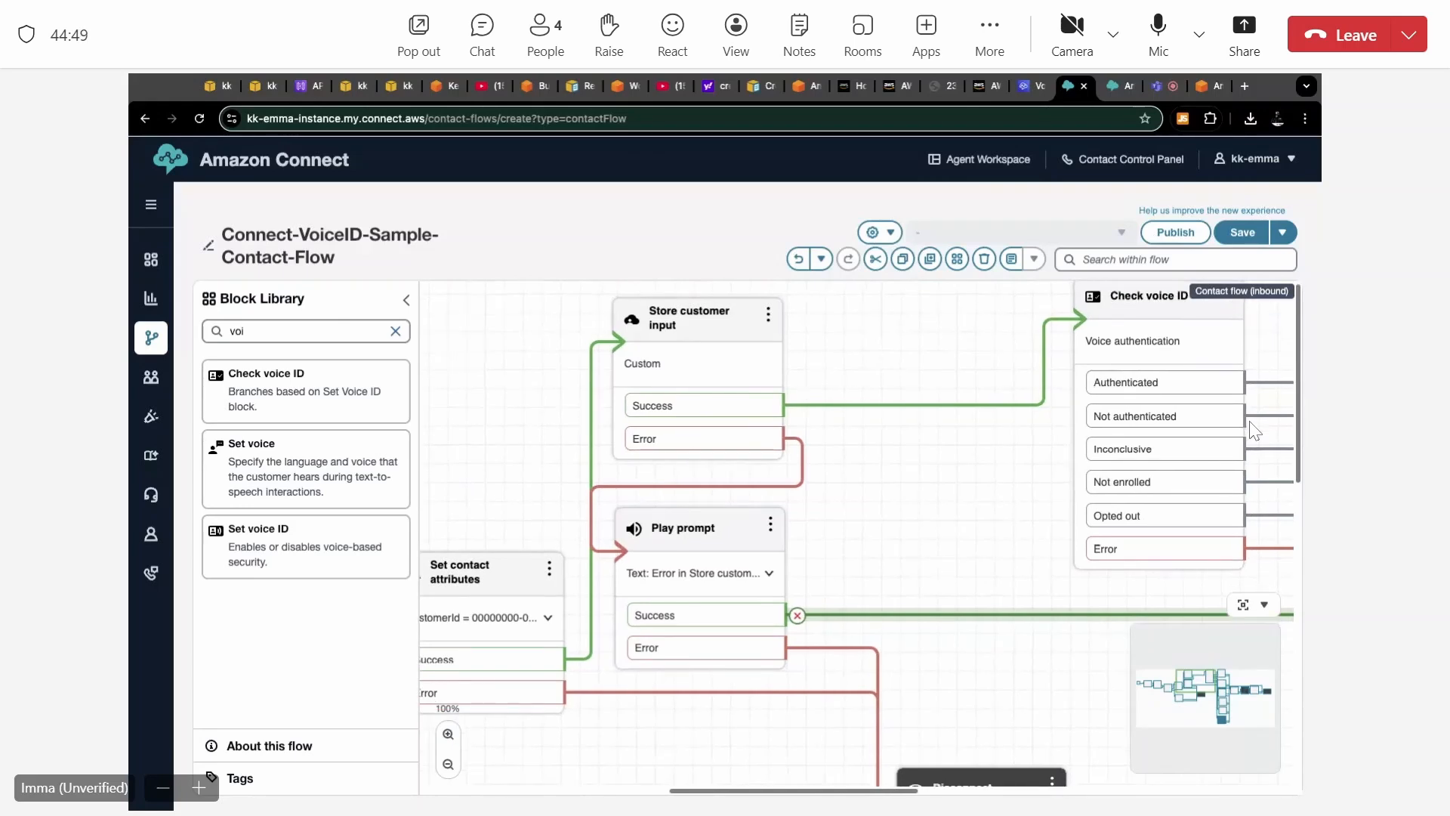
{"action": "scroll", "coordinate": [1254, 431], "scroll_direction": "up", "scroll_amount": 1}
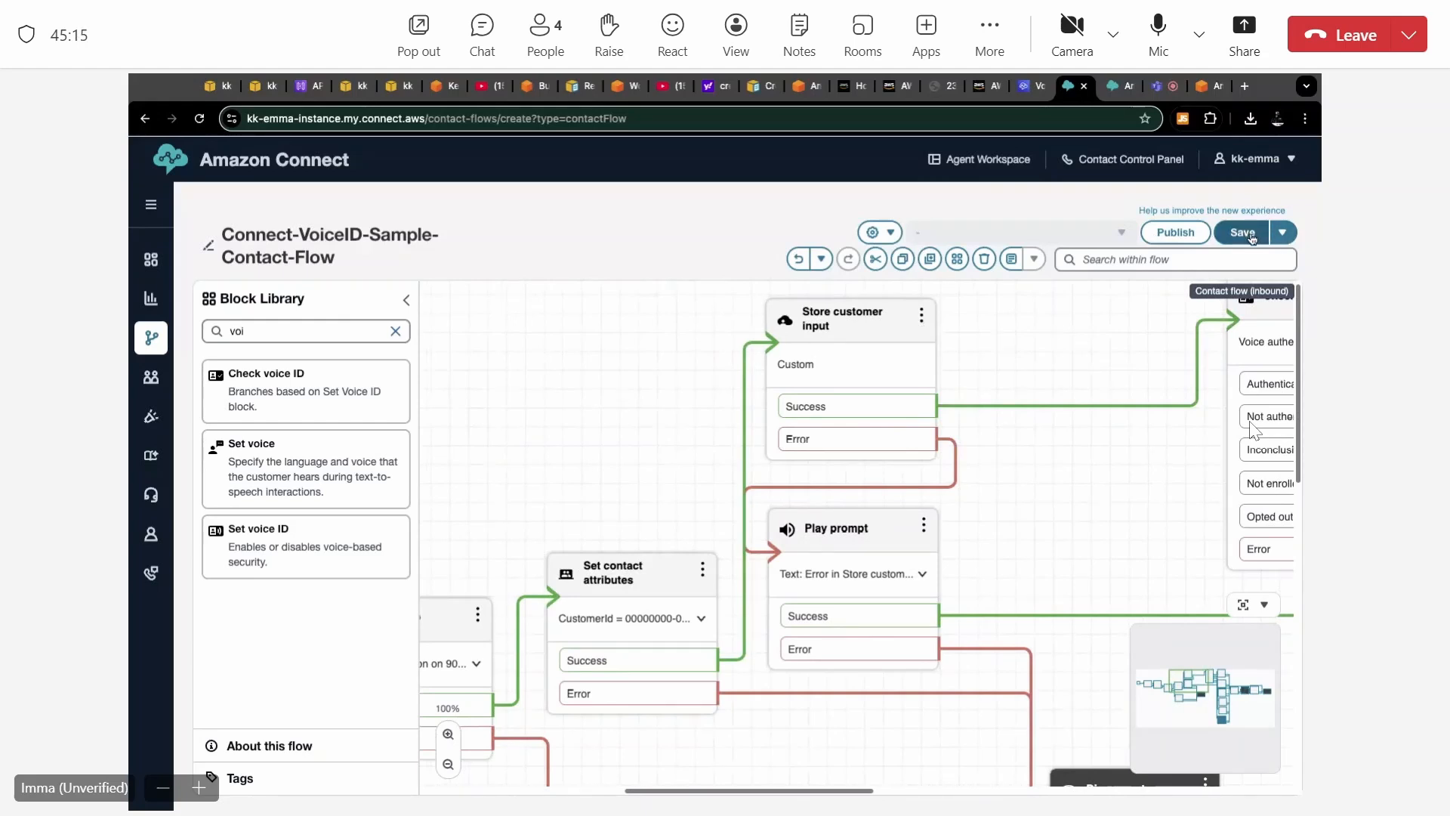
{"action": "scroll", "coordinate": [615, 377], "scroll_direction": "left", "scroll_amount": 5}
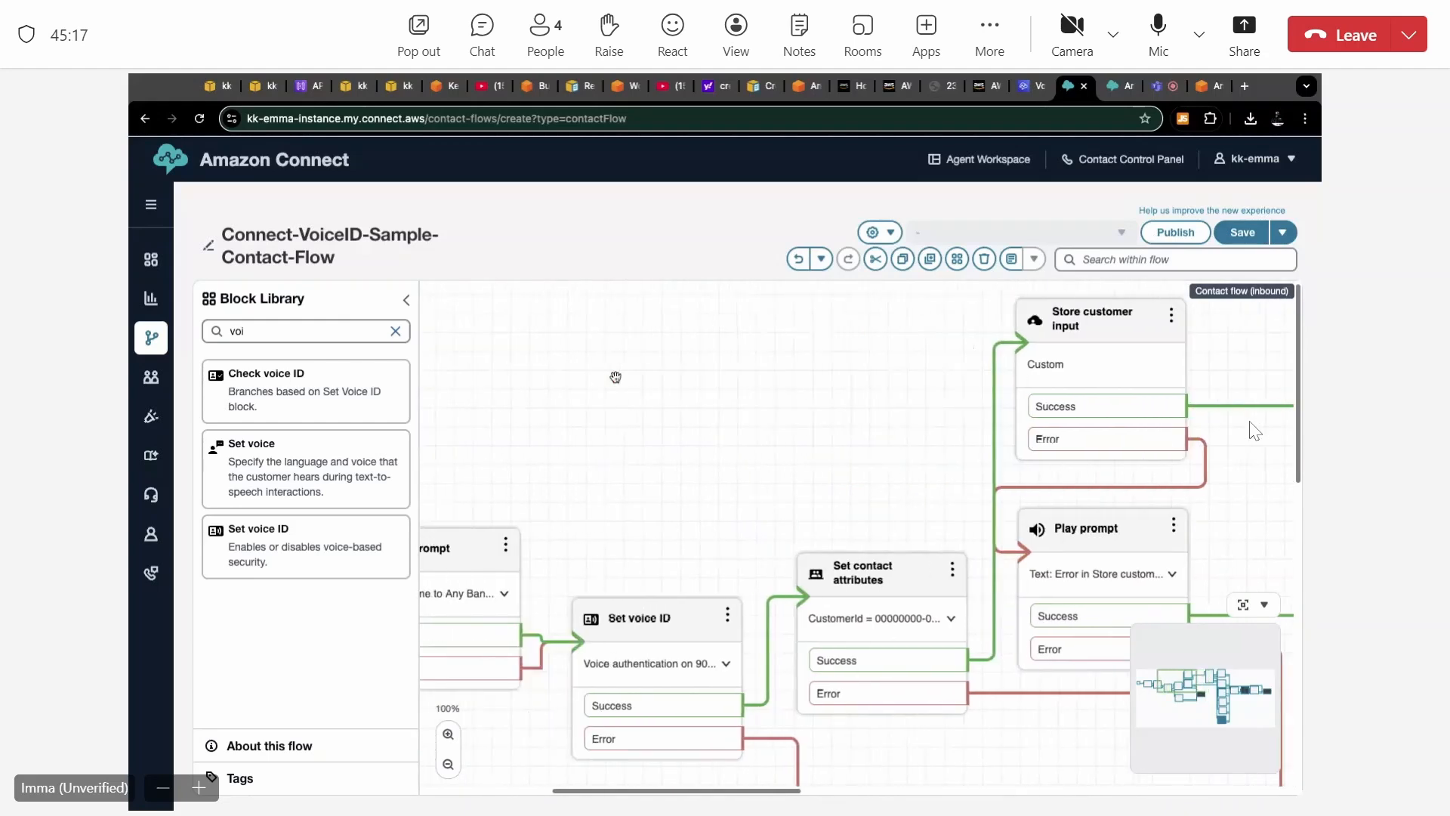
{"action": "scroll", "coordinate": [616, 377], "scroll_direction": "left", "scroll_amount": 6}
{"action": "scroll", "coordinate": [615, 377], "scroll_direction": "right", "scroll_amount": 5}
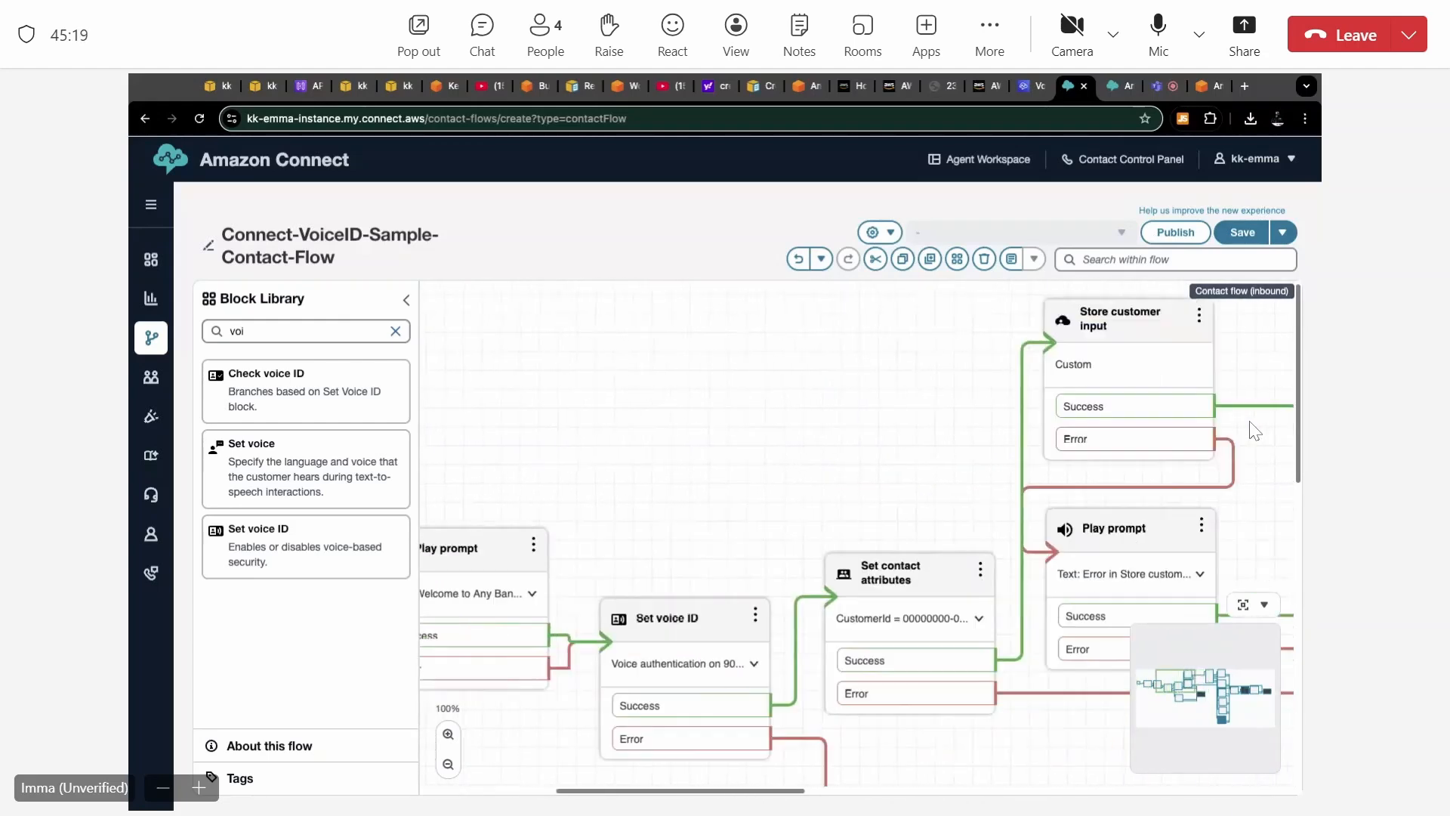
{"action": "scroll", "coordinate": [856, 533], "scroll_direction": "right", "scroll_amount": 15}
{"action": "scroll", "coordinate": [857, 533], "scroll_direction": "down", "scroll_amount": 2}
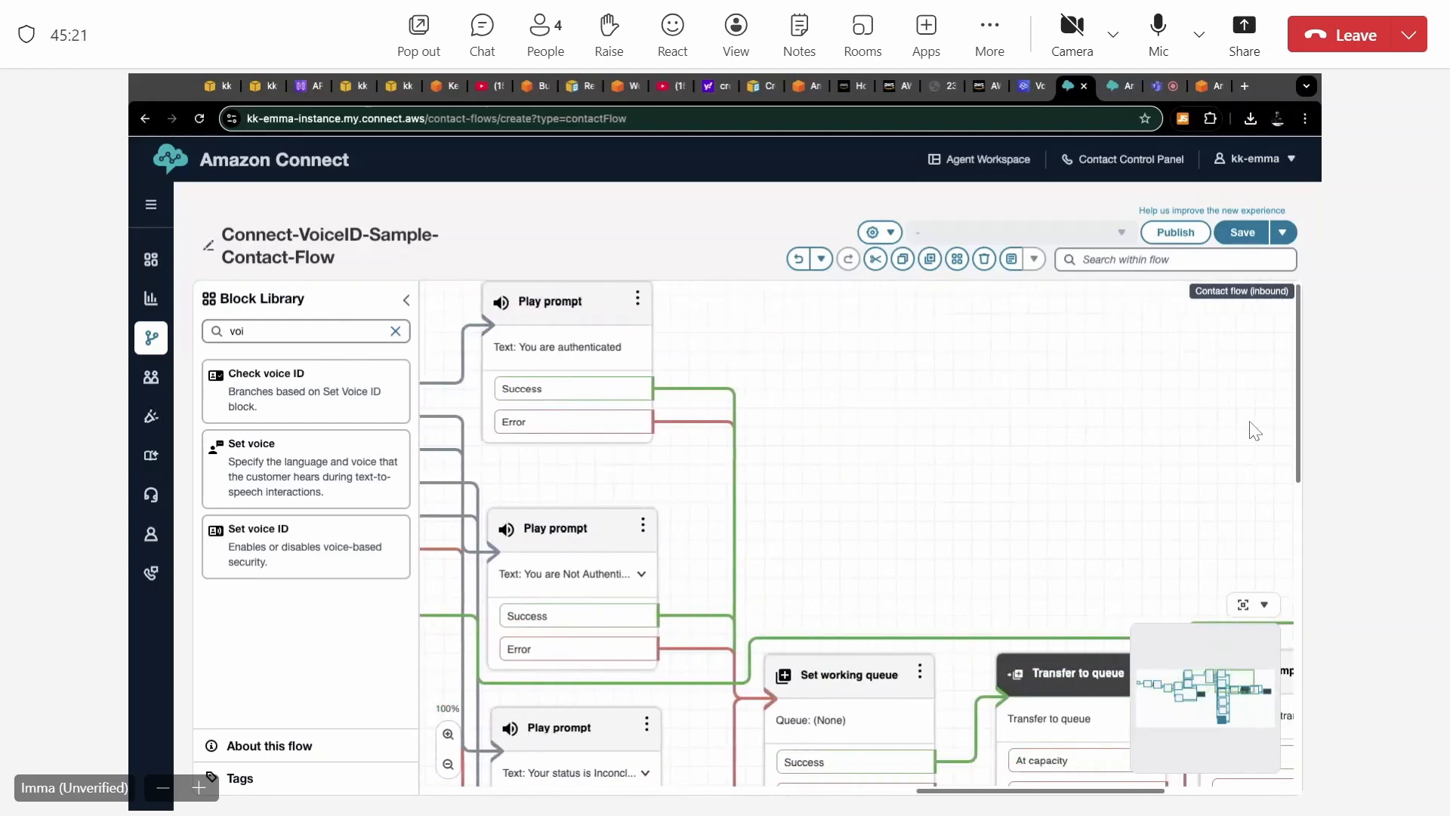
{"action": "scroll", "coordinate": [1254, 430], "scroll_direction": "right", "scroll_amount": 4}
{"action": "scroll", "coordinate": [1254, 430], "scroll_direction": "down", "scroll_amount": 4}
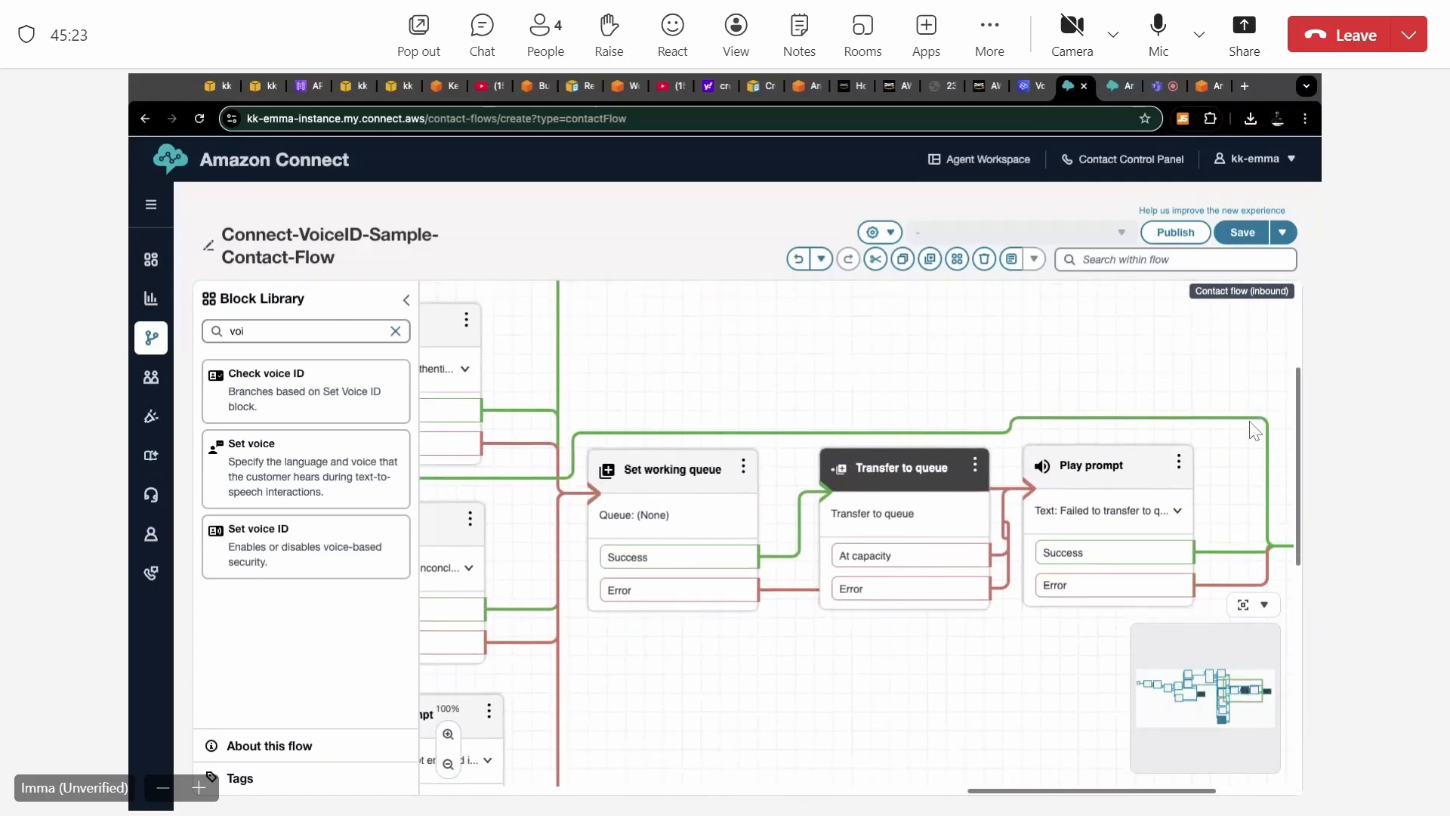
{"action": "left_click", "coordinate": [671, 467]}
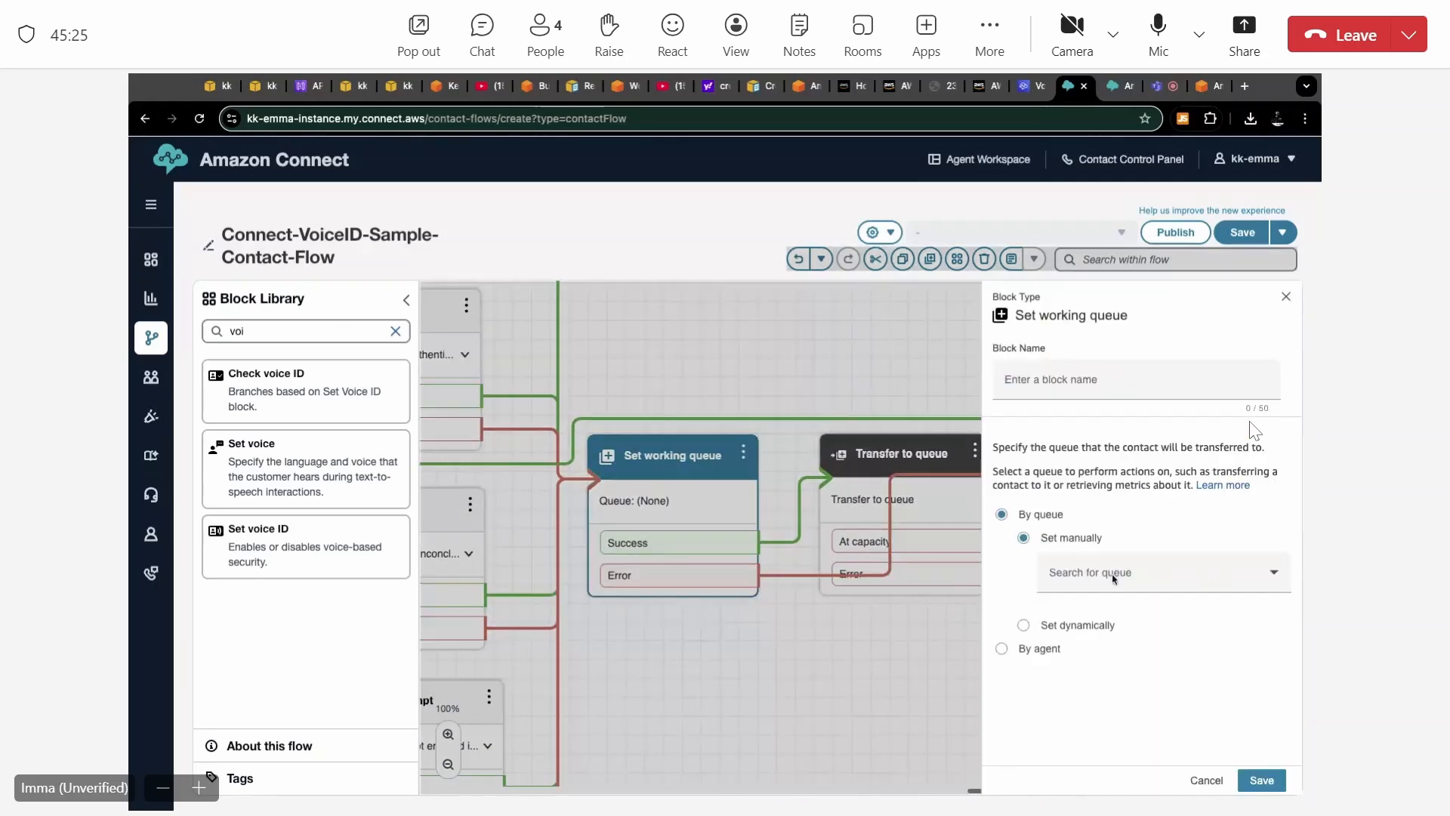
{"action": "left_click", "coordinate": [1157, 584]}
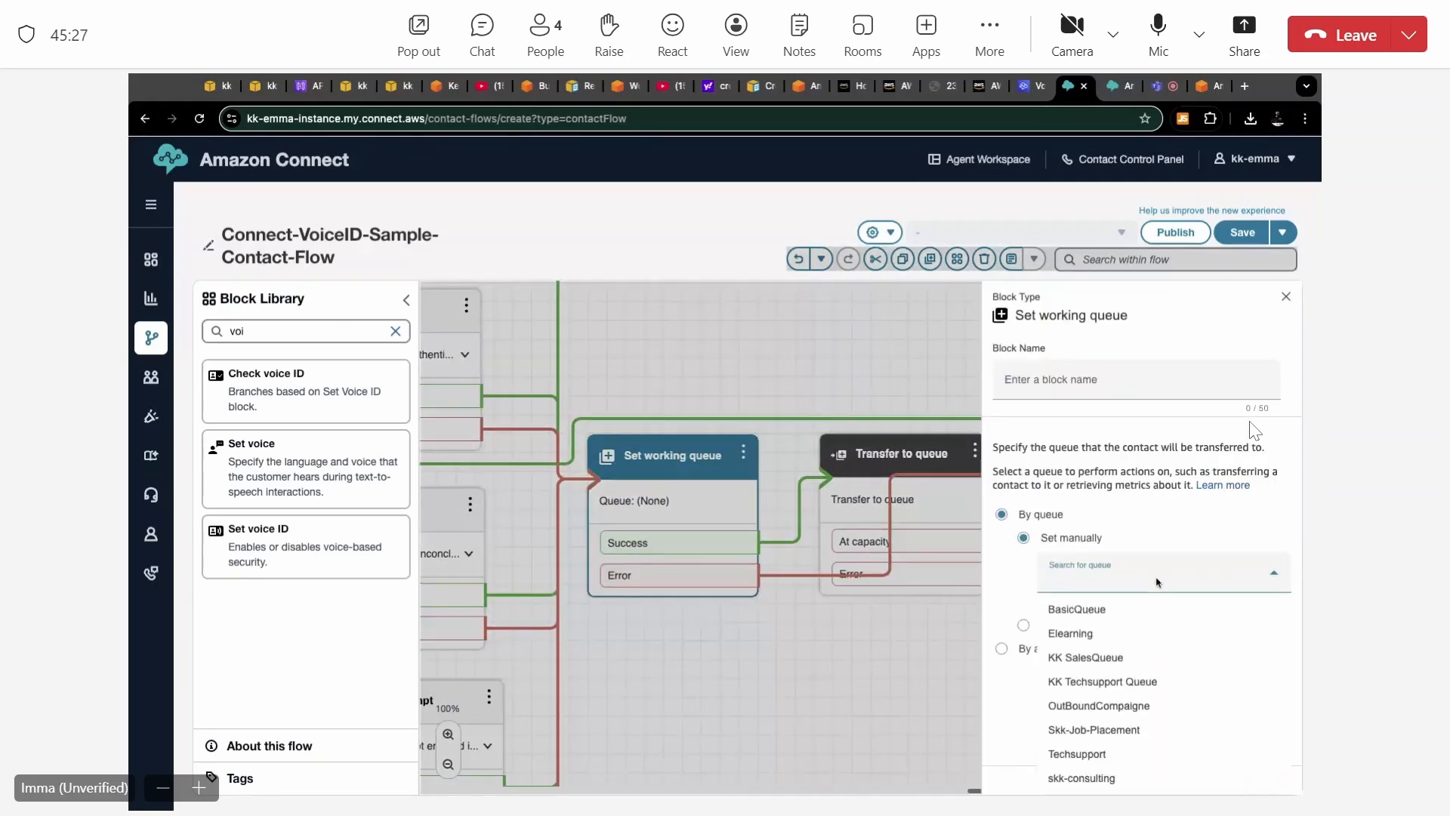
{"action": "left_click", "coordinate": [1094, 610]}
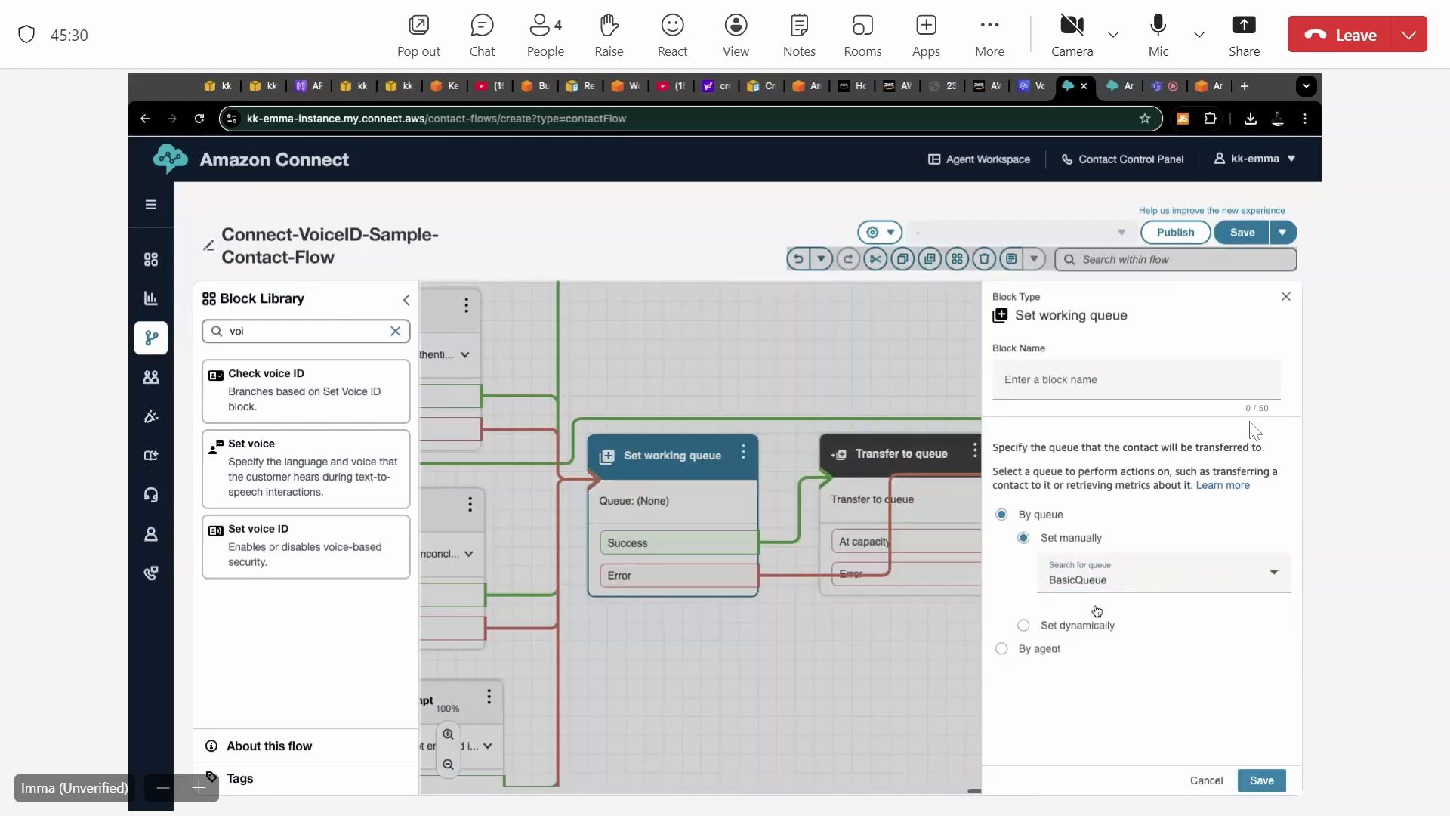
{"action": "left_click", "coordinate": [1275, 789]}
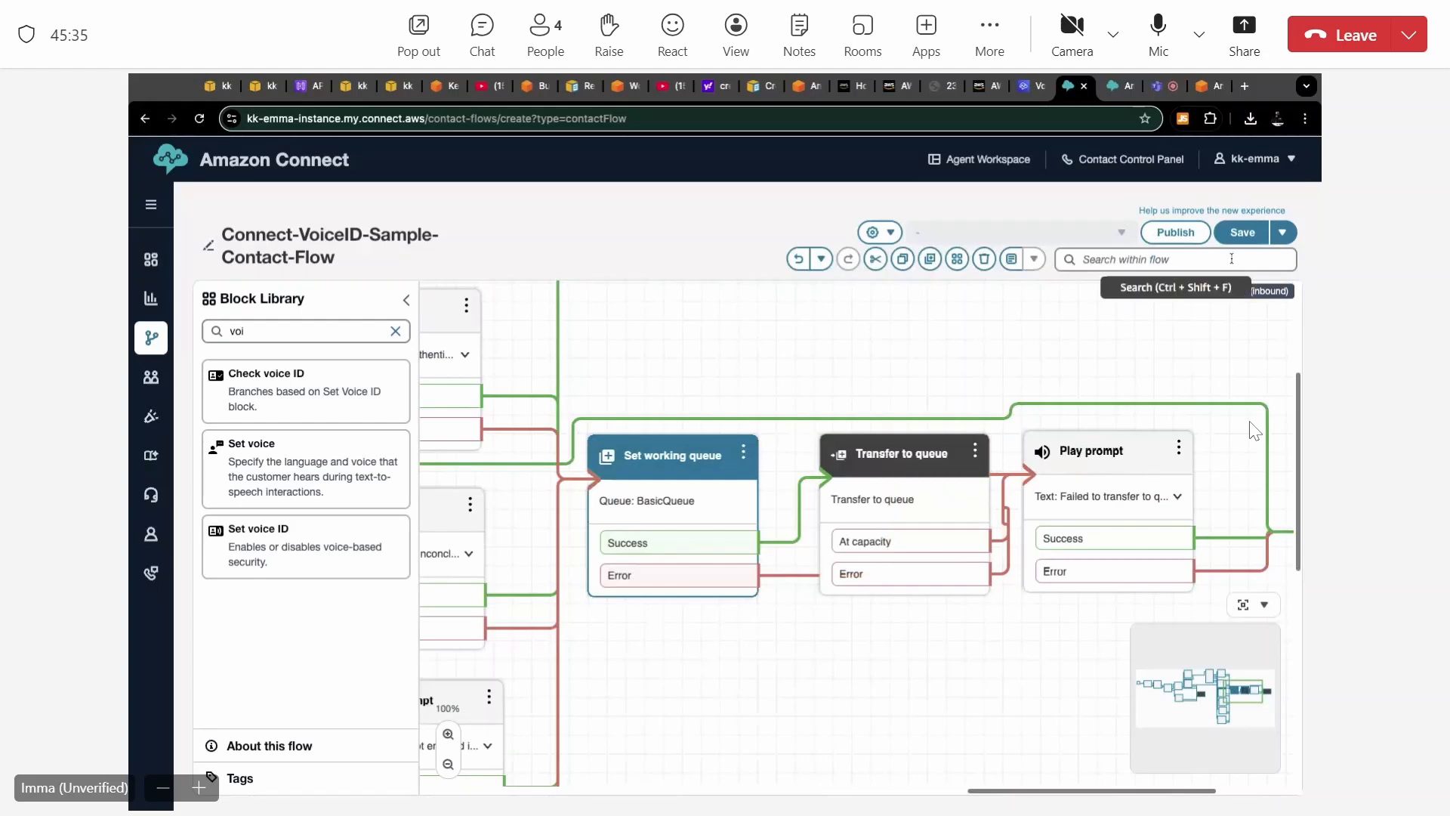
Save the Connect-VoiceID-Sample-Contact-Flow and publish it.
{"action": "left_click", "coordinate": [1242, 232]}
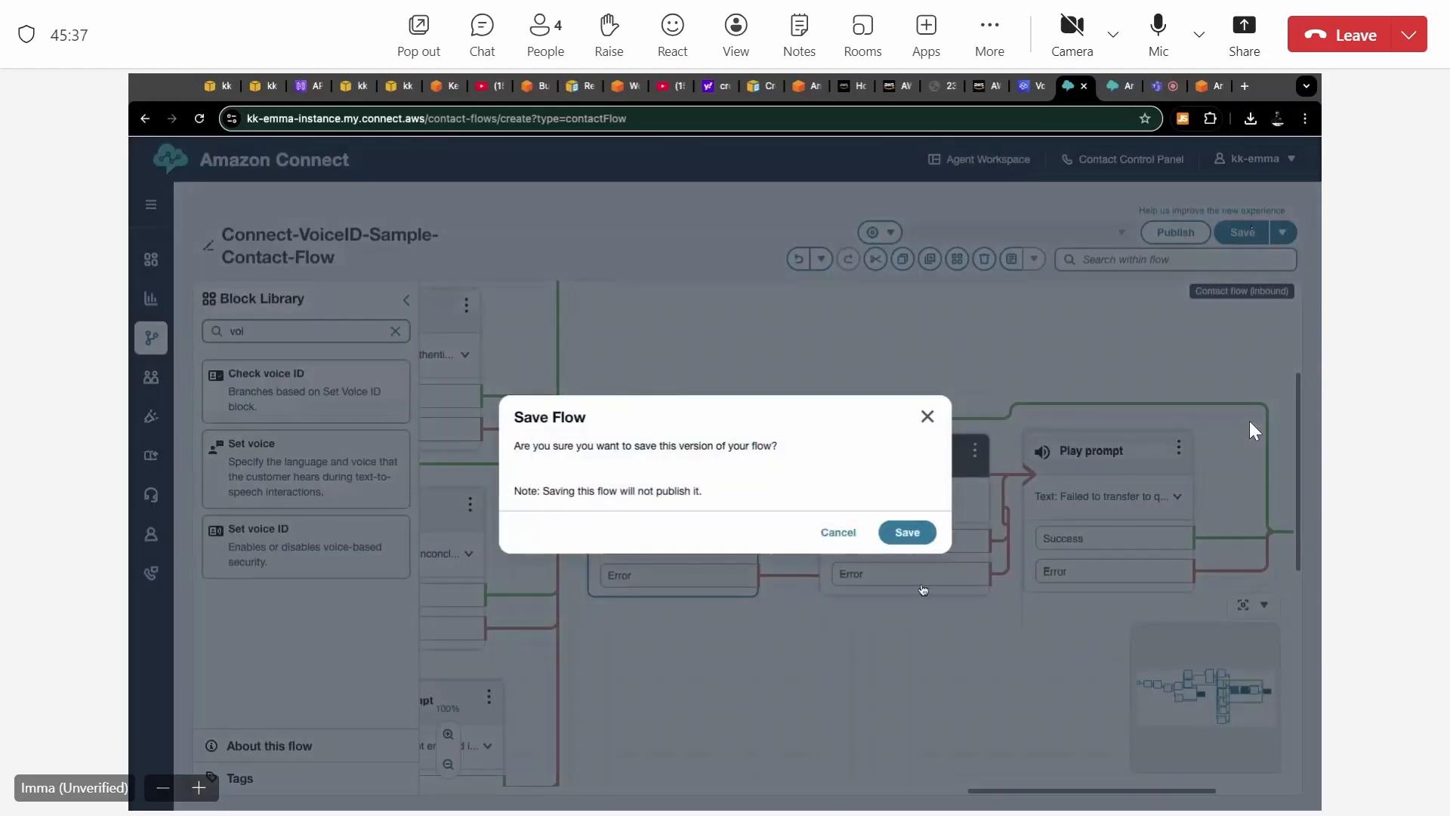
{"action": "left_click", "coordinate": [915, 534]}
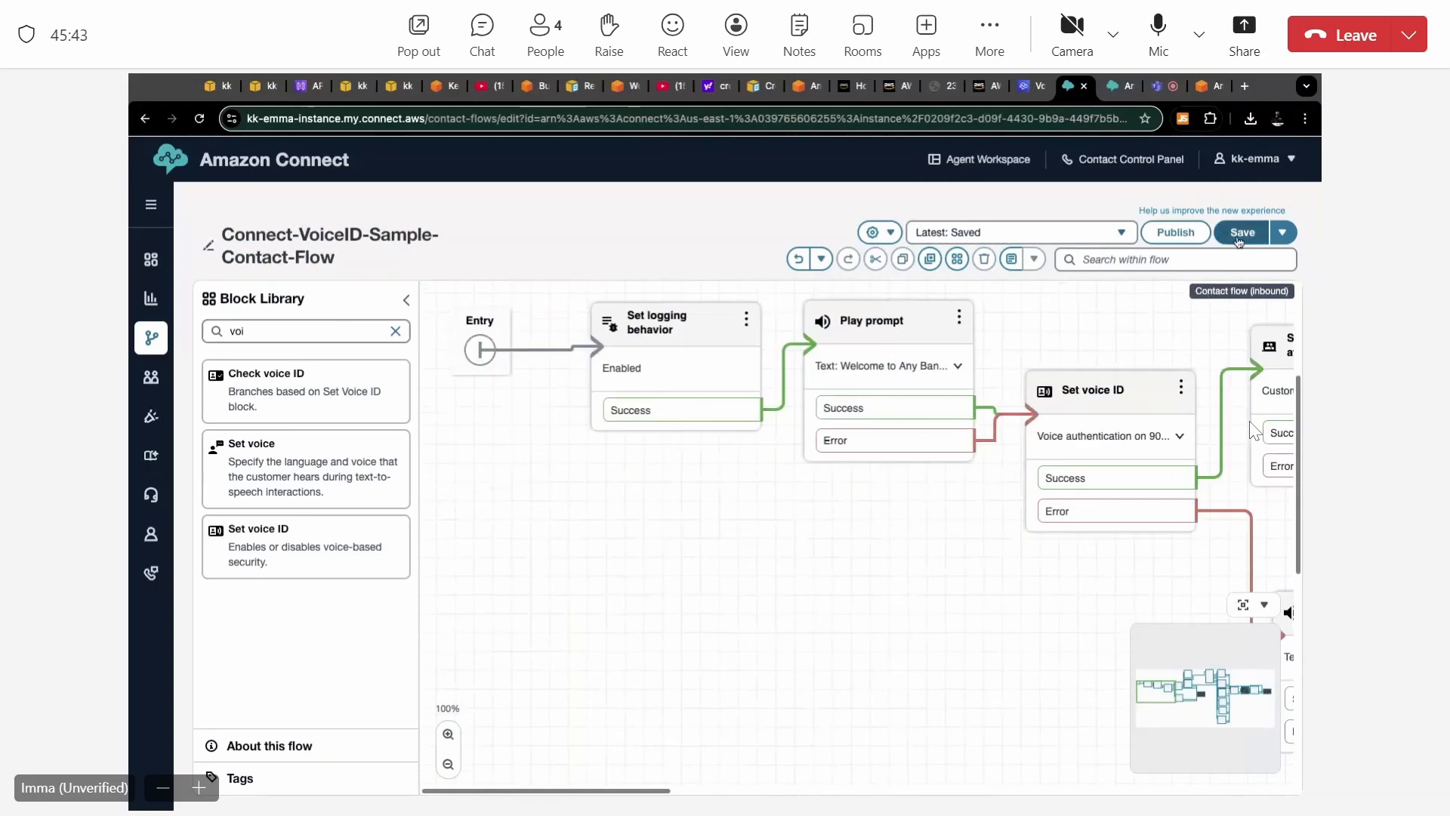
{"action": "left_click", "coordinate": [1176, 232]}
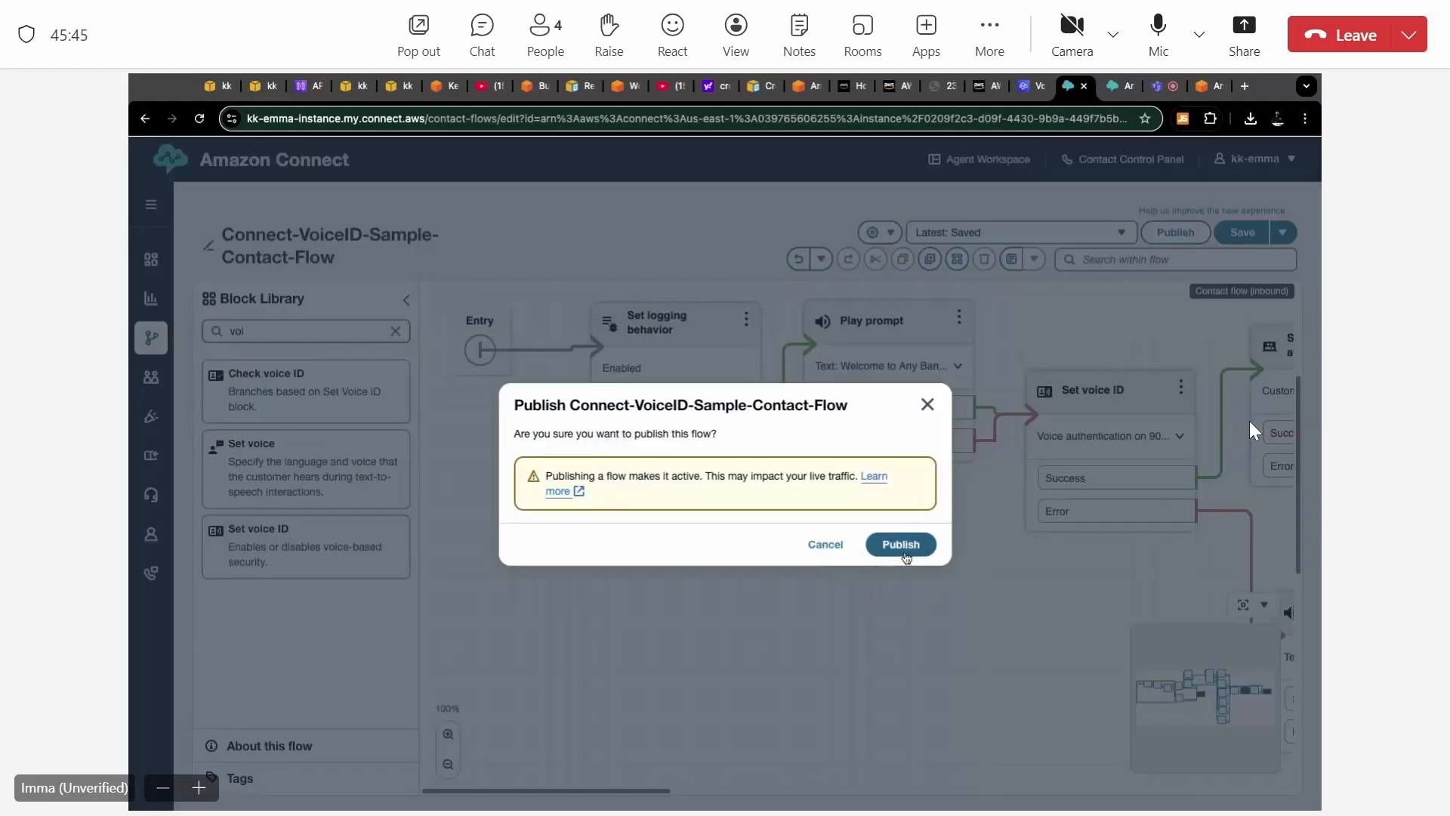
{"action": "left_click", "coordinate": [906, 544]}
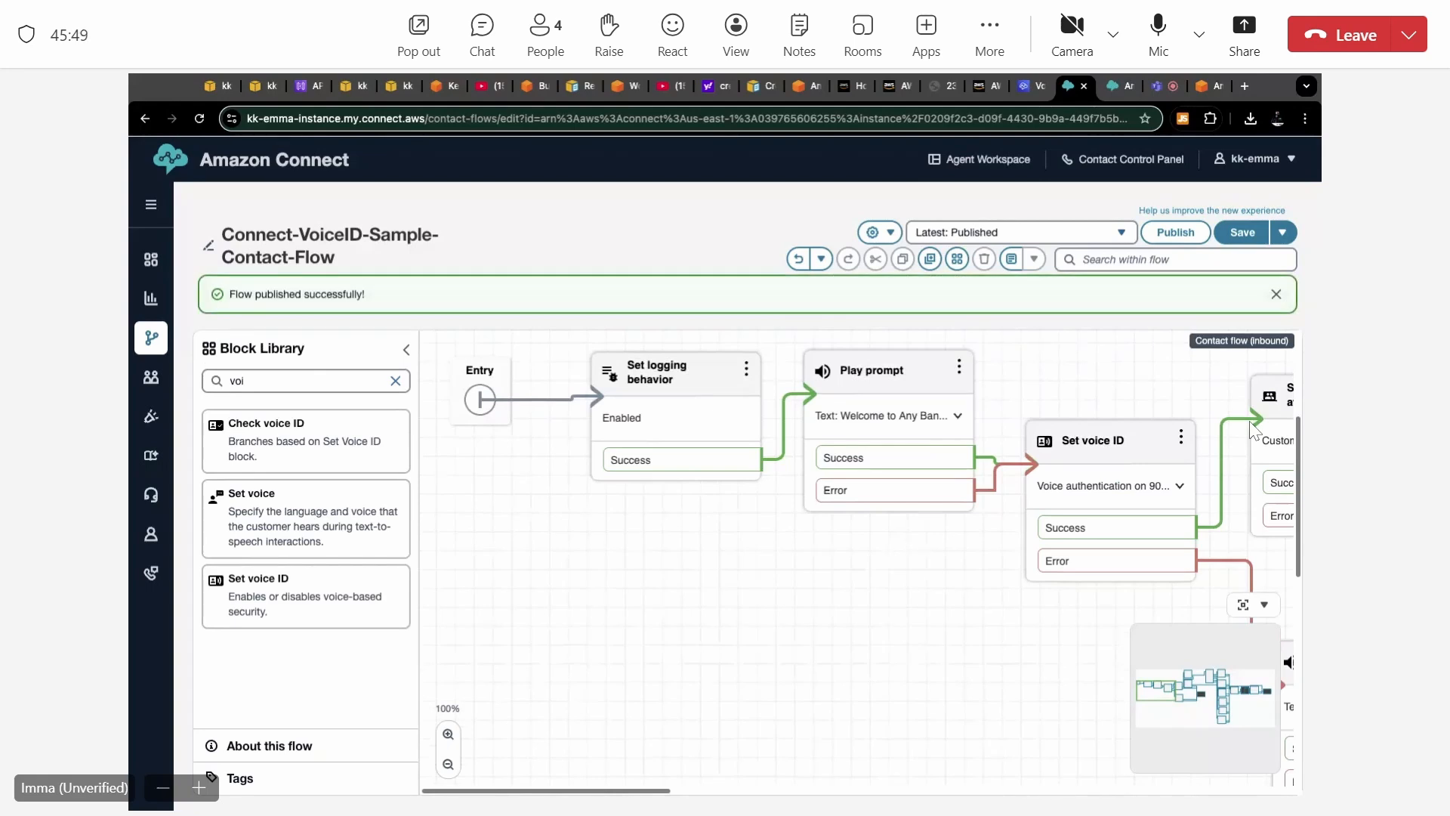
{"action": "scroll", "coordinate": [878, 543], "scroll_direction": "right", "scroll_amount": 3}
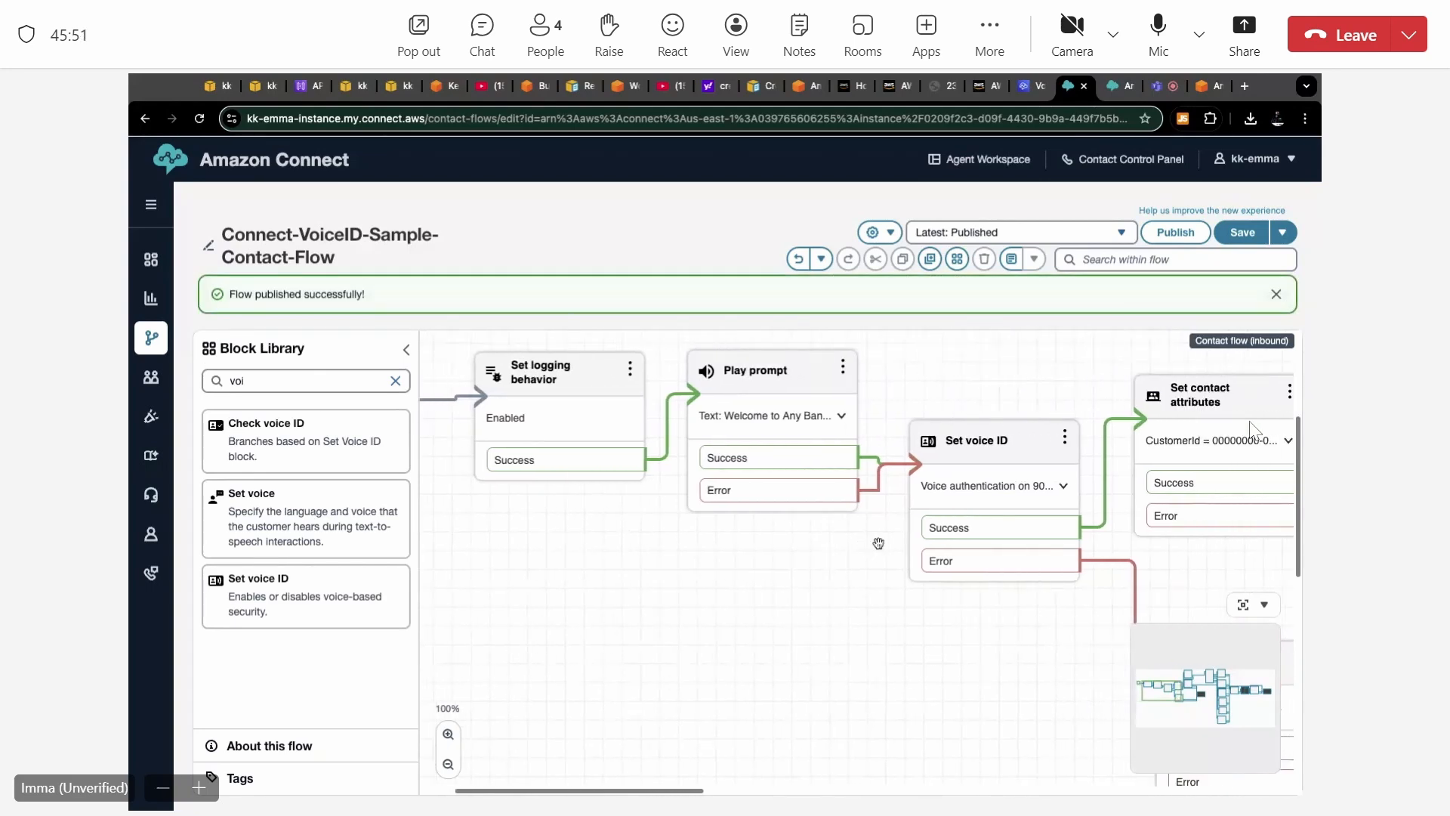
{"action": "scroll", "coordinate": [879, 543], "scroll_direction": "left", "scroll_amount": 3}
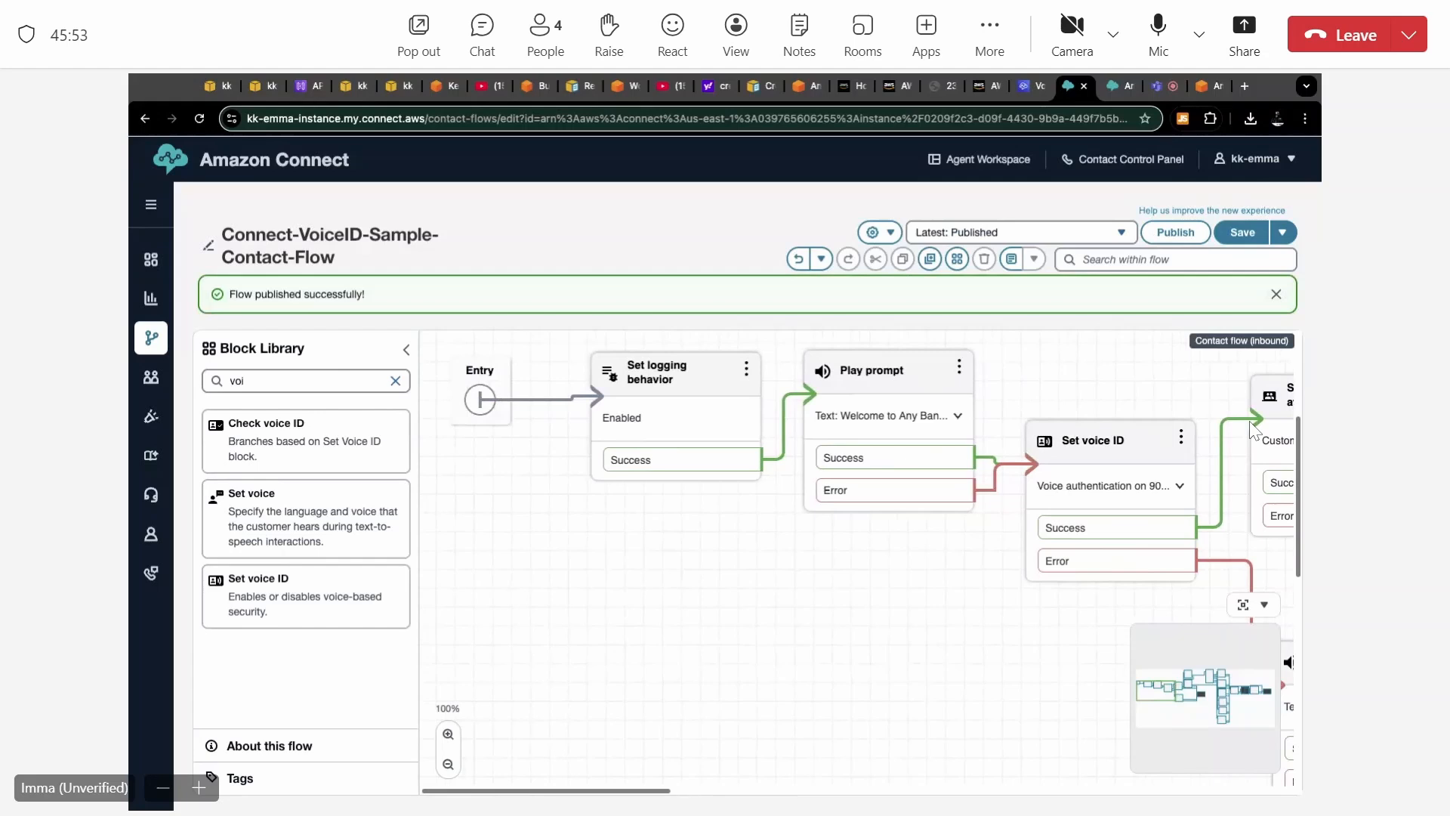
Attach Connect-VoiceID-Sample-Contact-Flow to the toll-free phone number that has no contact flow and save the number.
{"action": "mouse_move", "coordinate": [162, 392]}
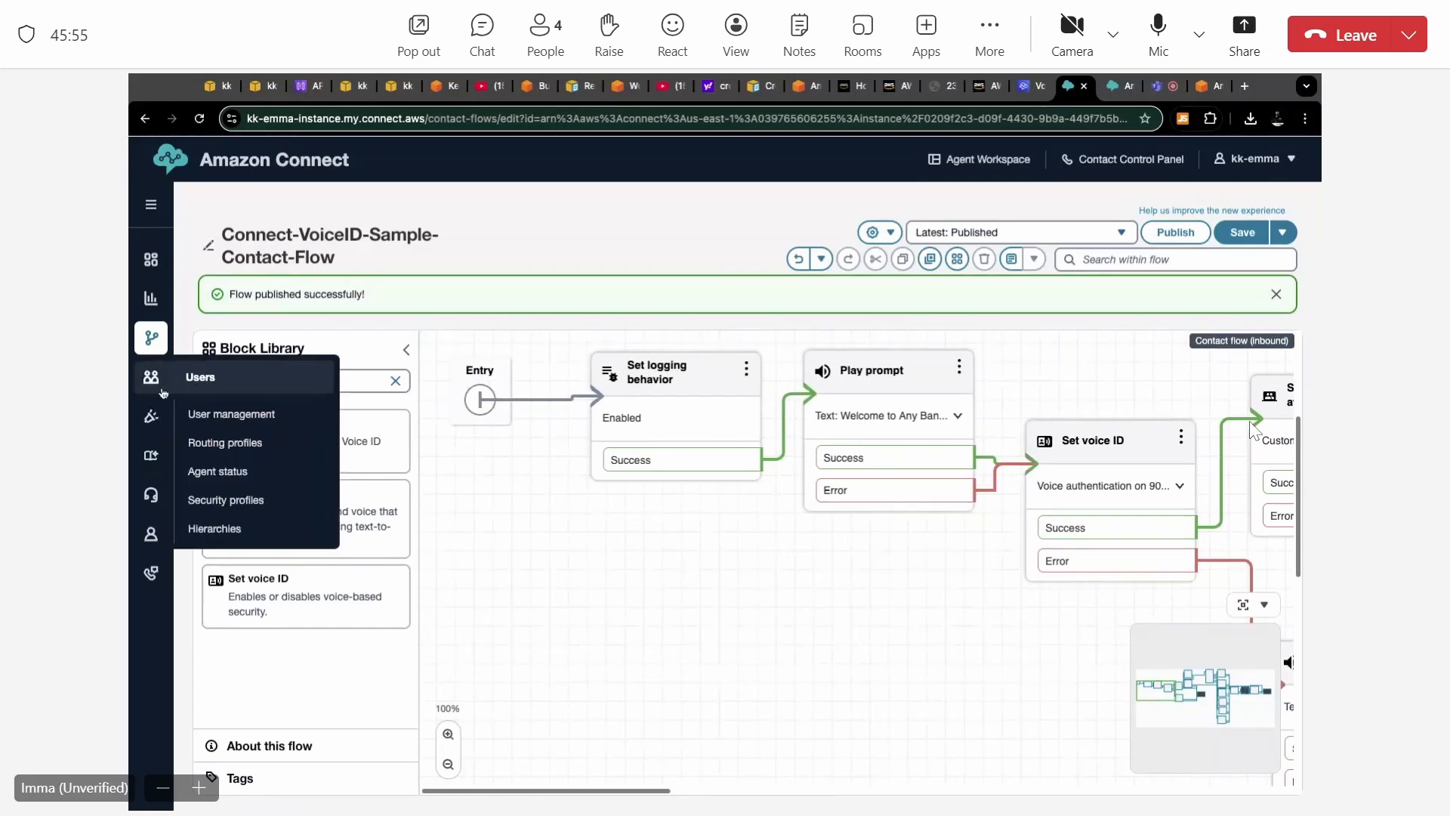
{"action": "mouse_move", "coordinate": [155, 576]}
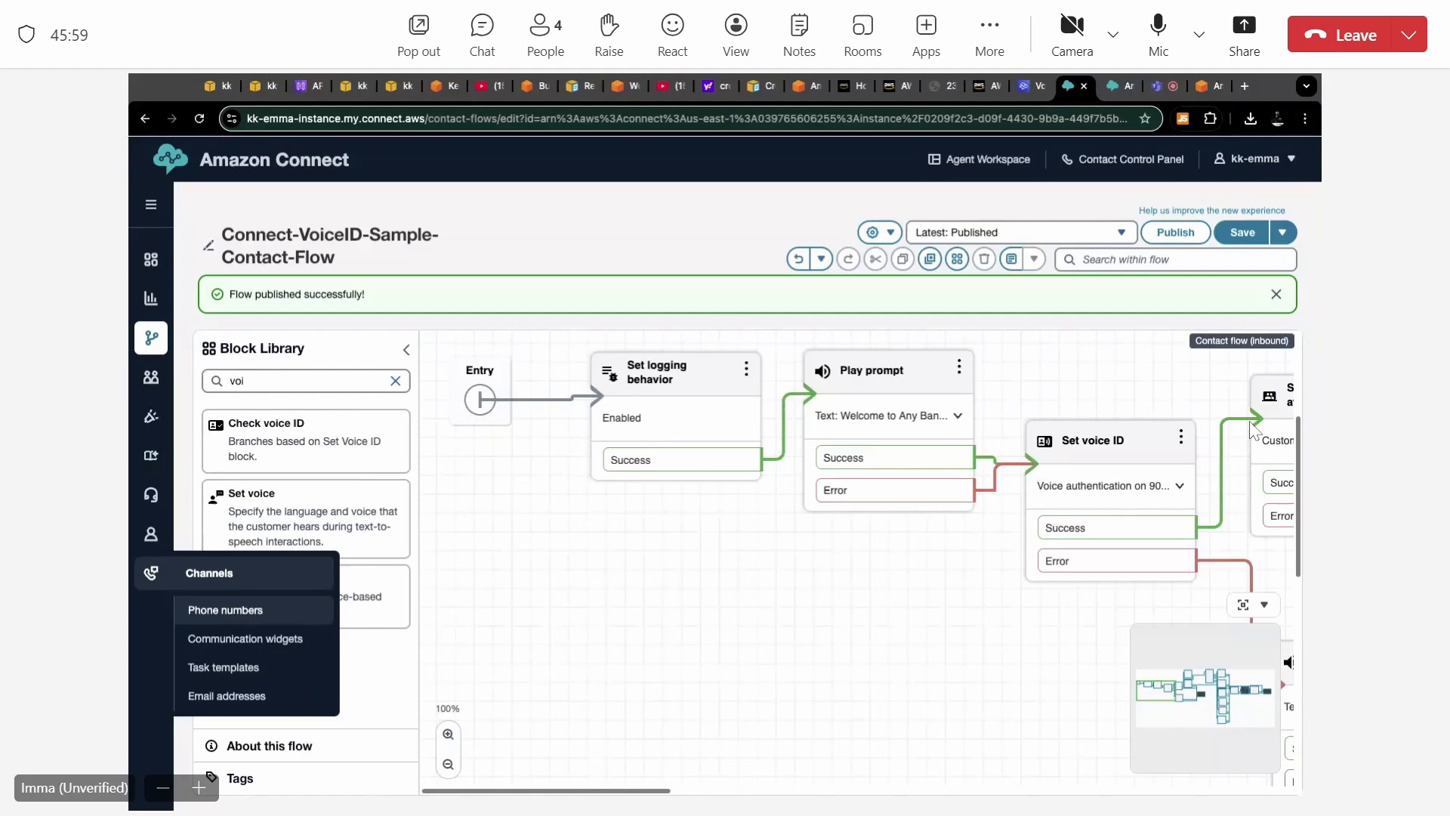
{"action": "left_click", "coordinate": [225, 609]}
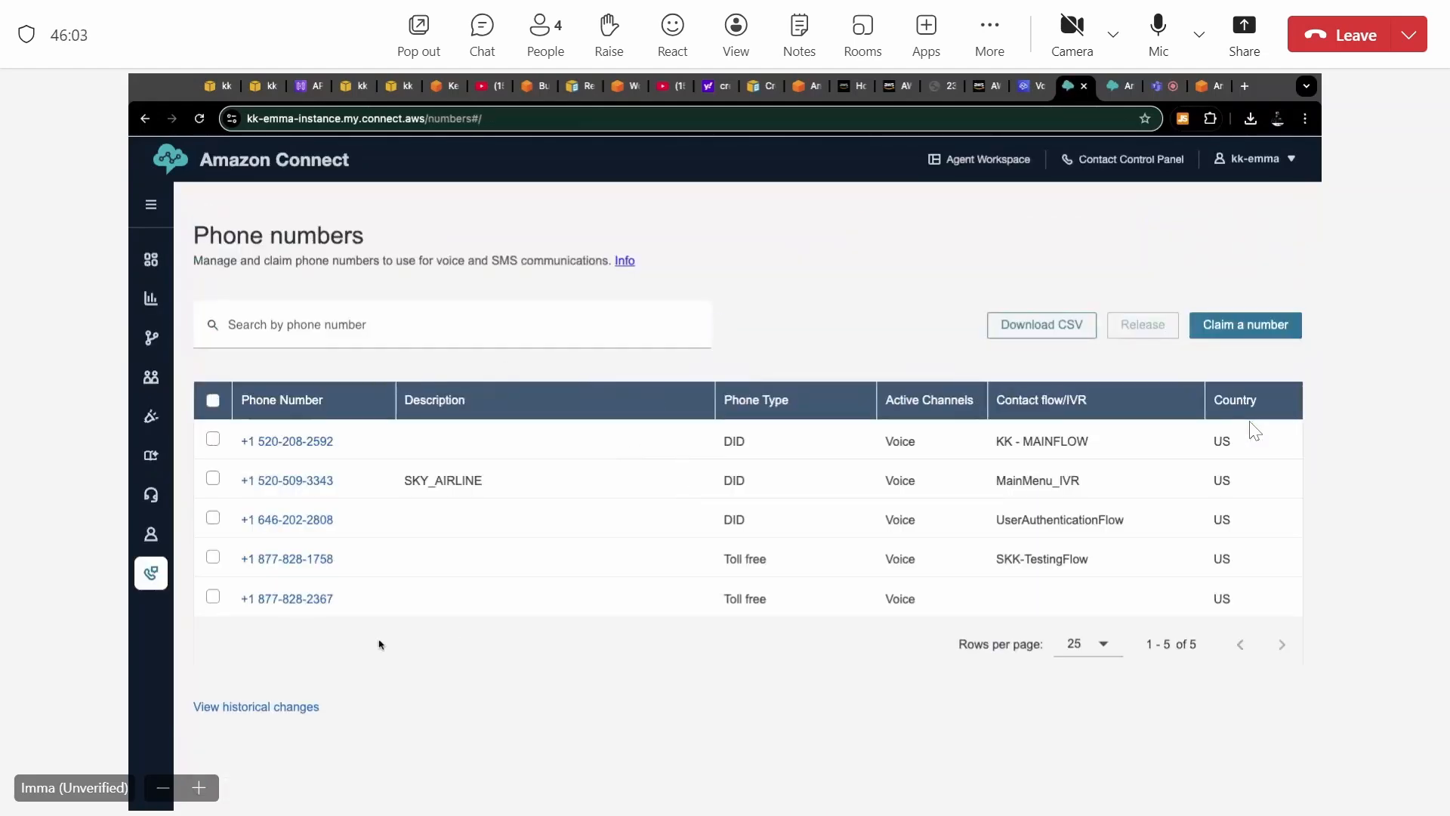
{"action": "left_click", "coordinate": [280, 598]}
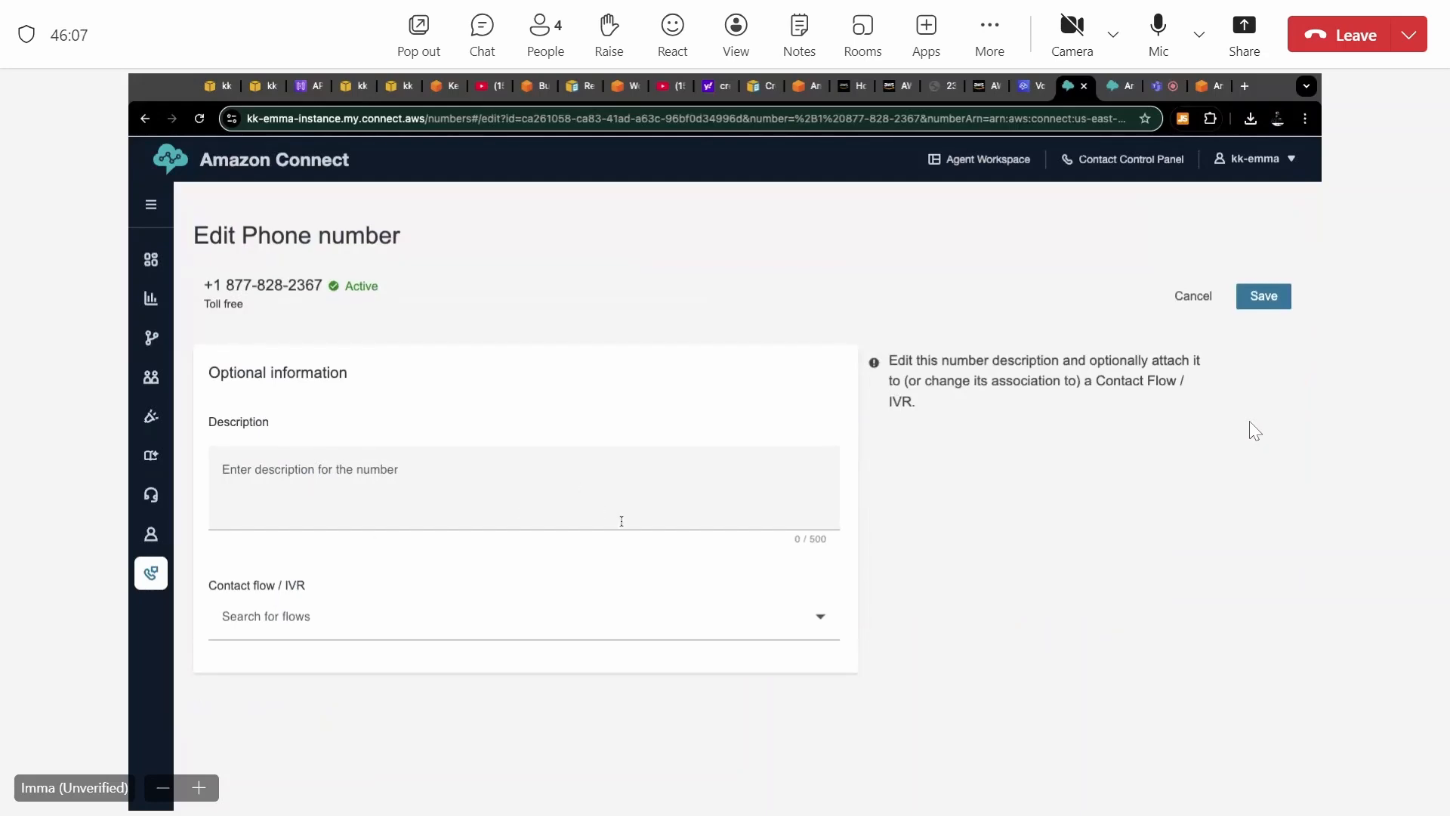
{"action": "left_click", "coordinate": [733, 625]}
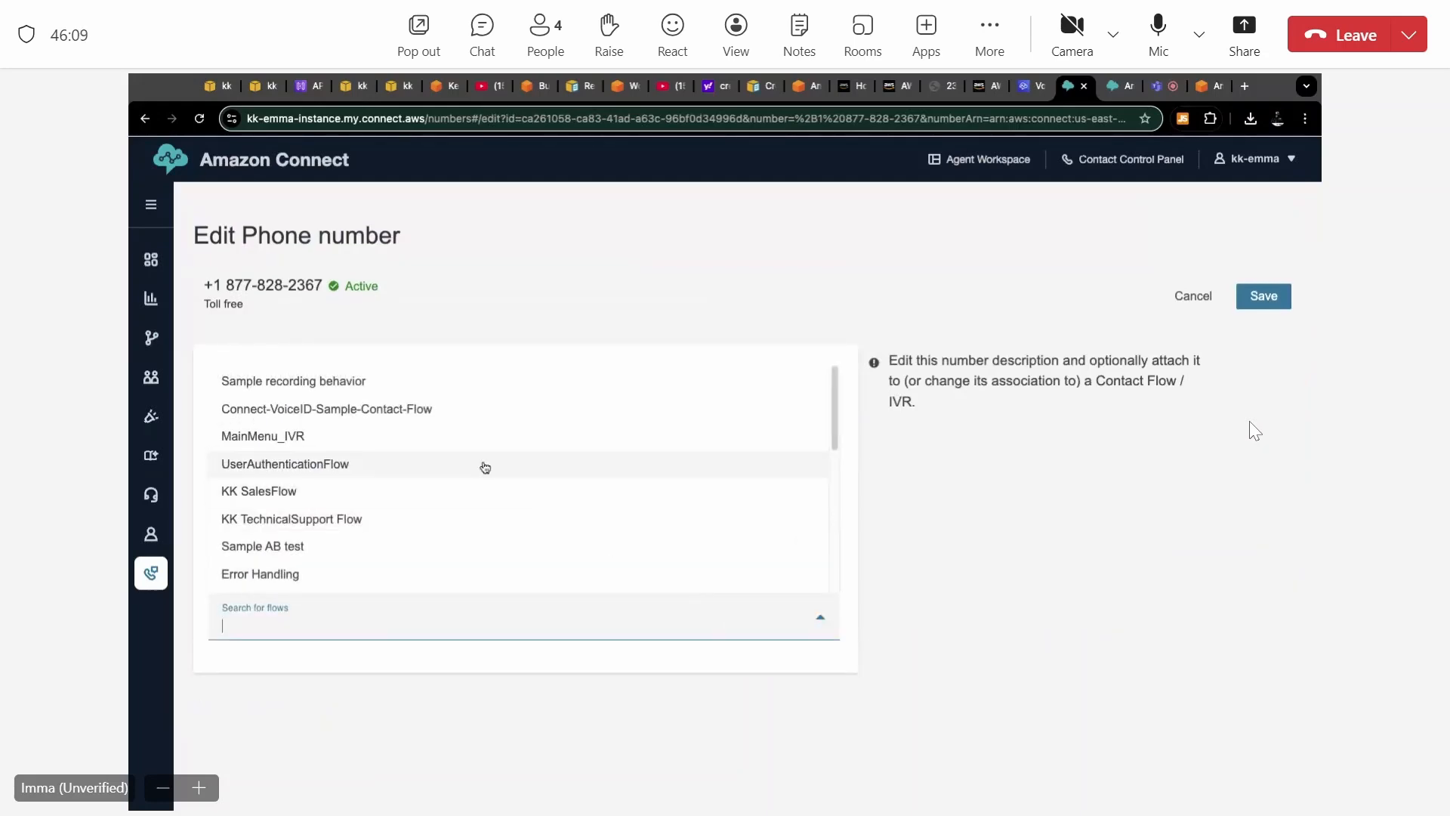
{"action": "left_click", "coordinate": [395, 408]}
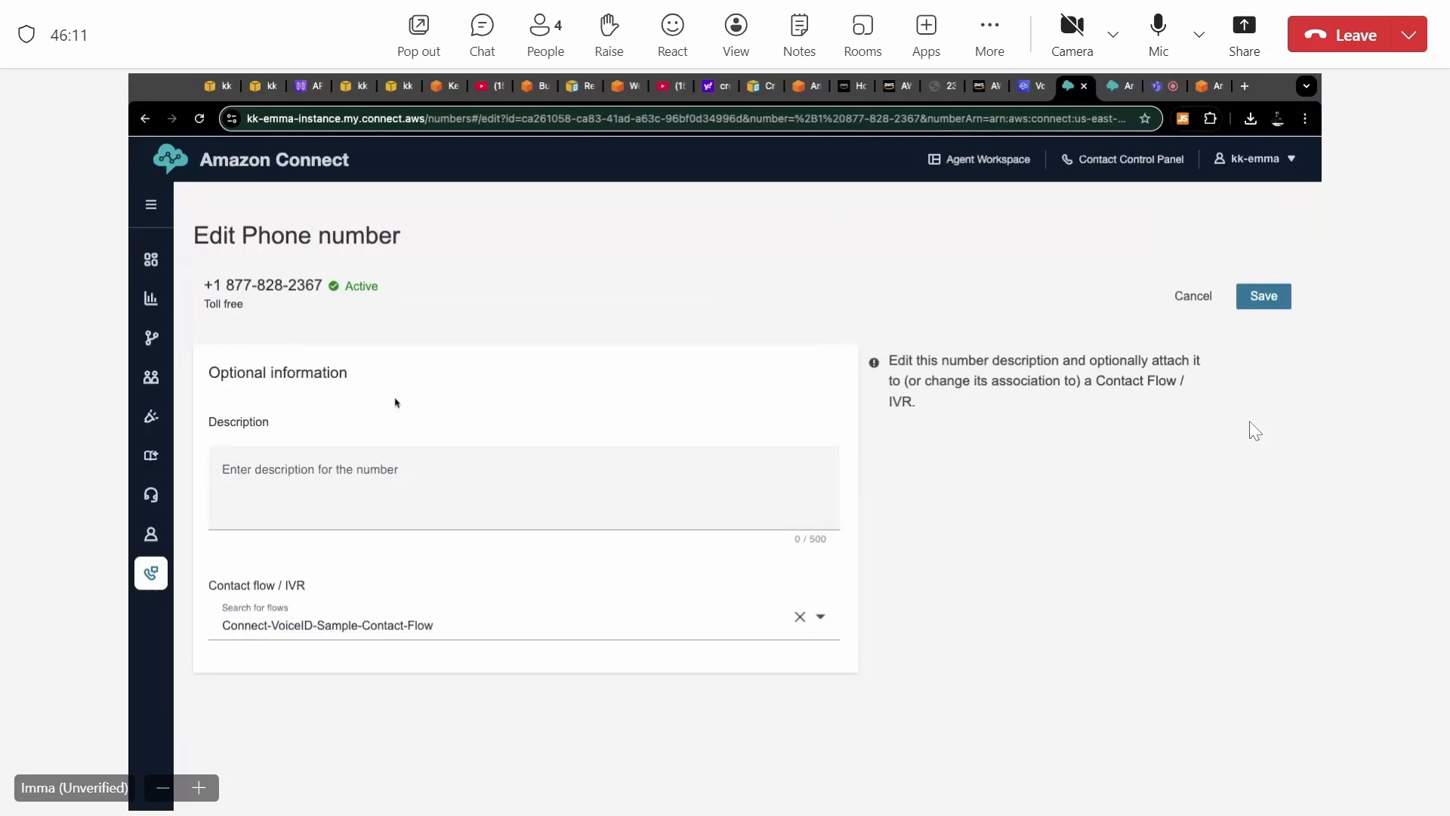
{"action": "left_click", "coordinate": [1272, 300]}
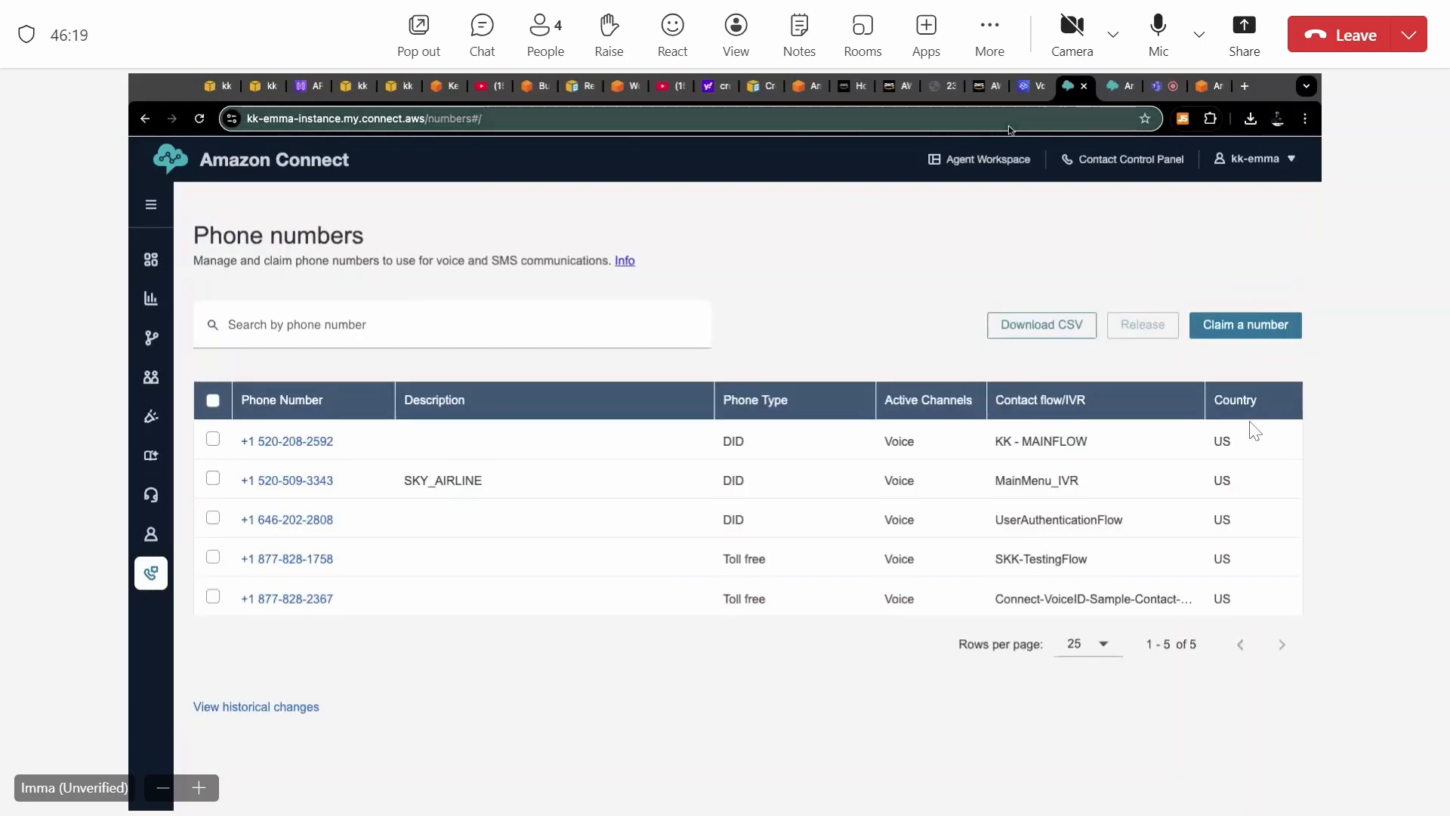
Revisit the published Voice ID sample flow and return to the edit page of the toll-free number.
{"action": "left_click", "coordinate": [145, 120]}
{"action": "left_click", "coordinate": [145, 120]}
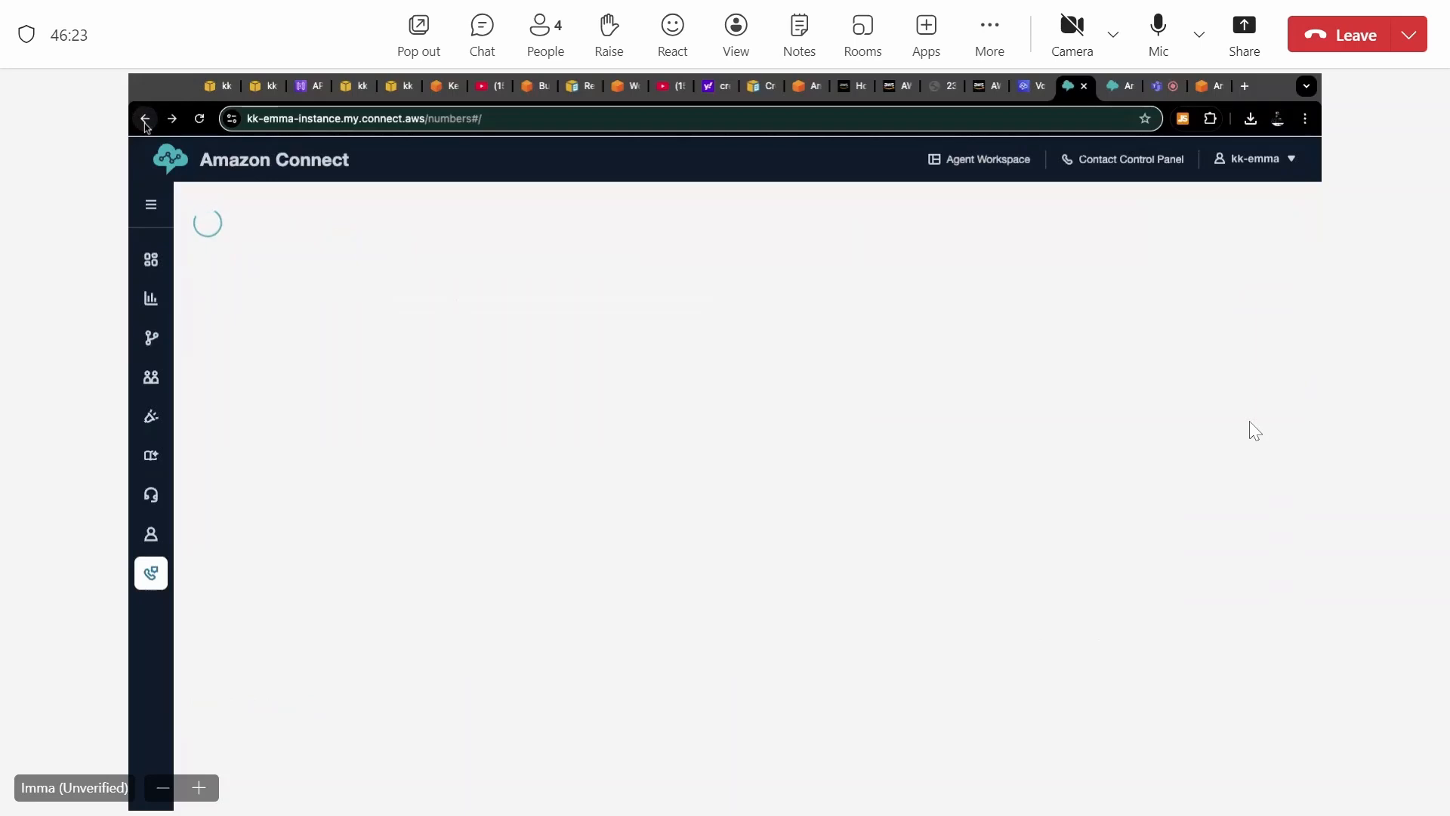
{"action": "left_click", "coordinate": [145, 120]}
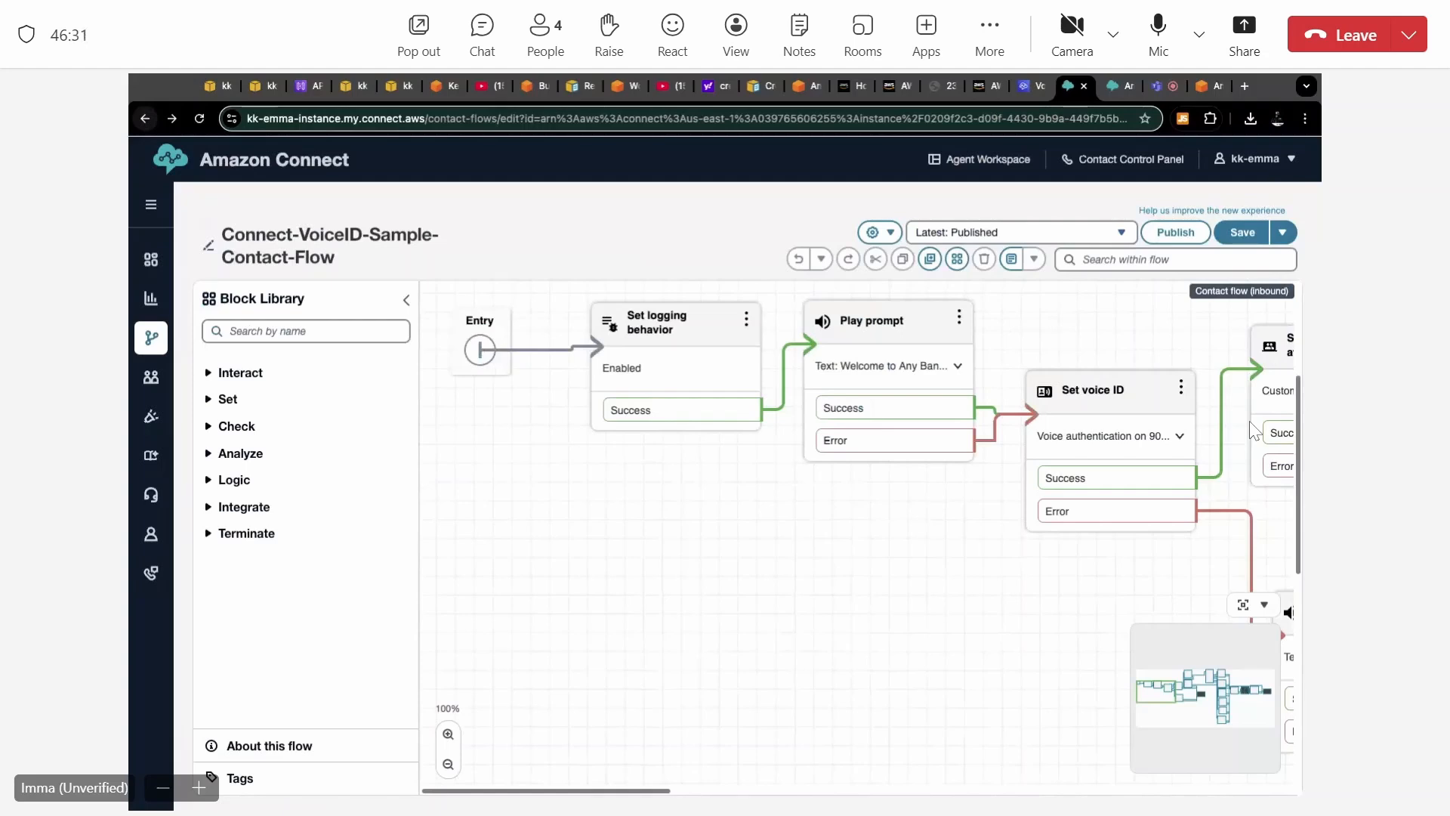
{"action": "left_click", "coordinate": [172, 119]}
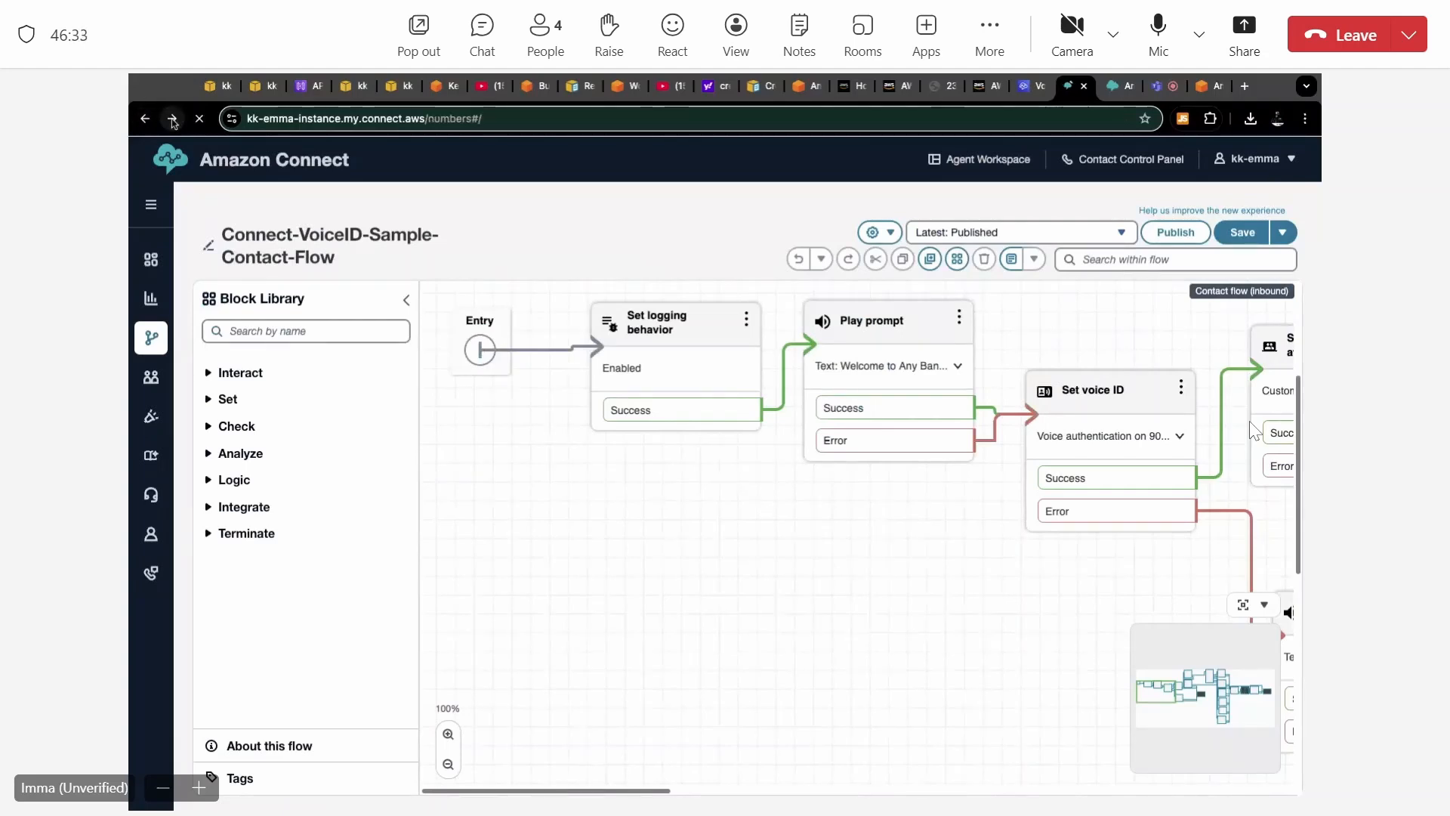
{"action": "left_click", "coordinate": [172, 119]}
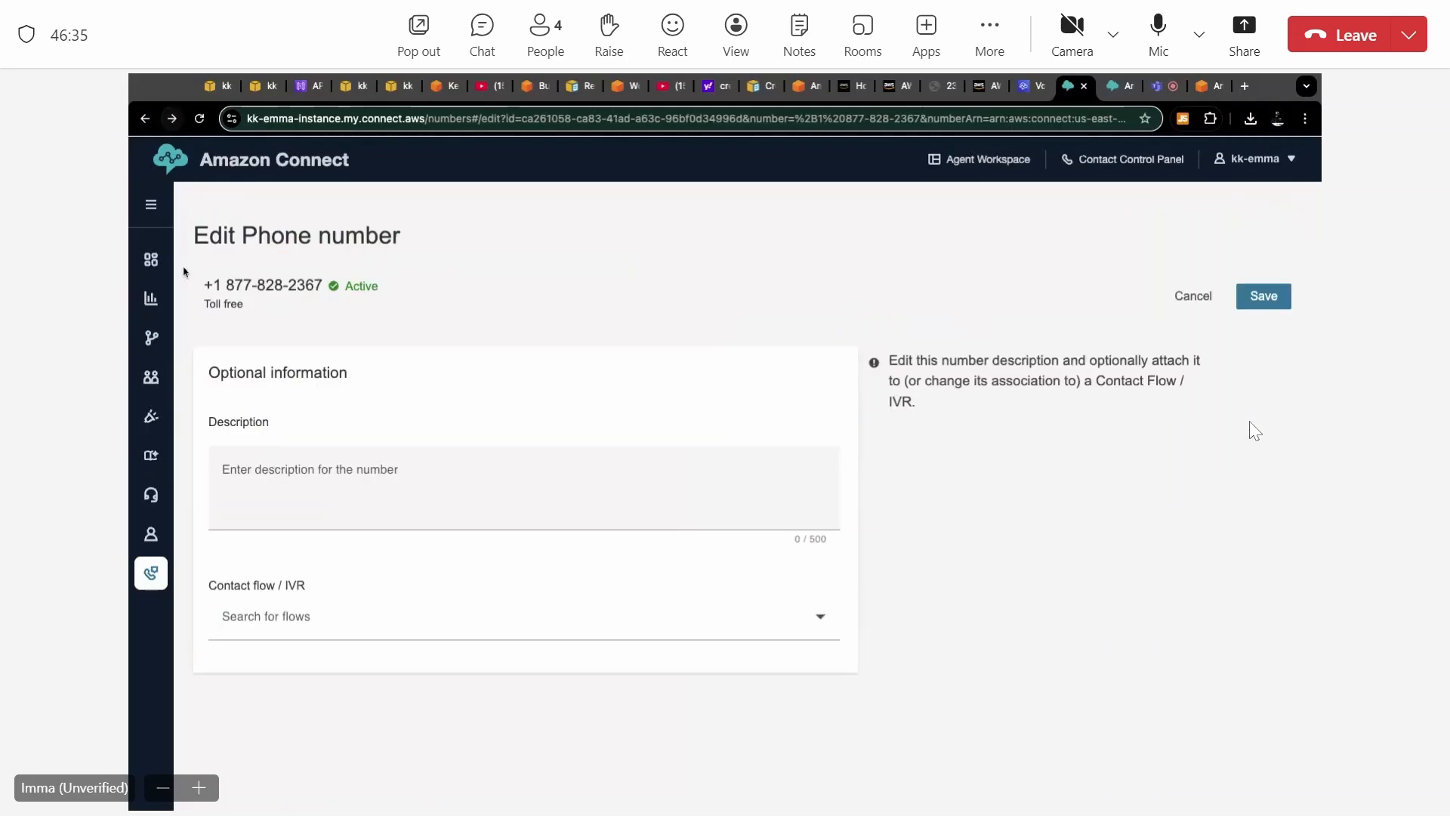
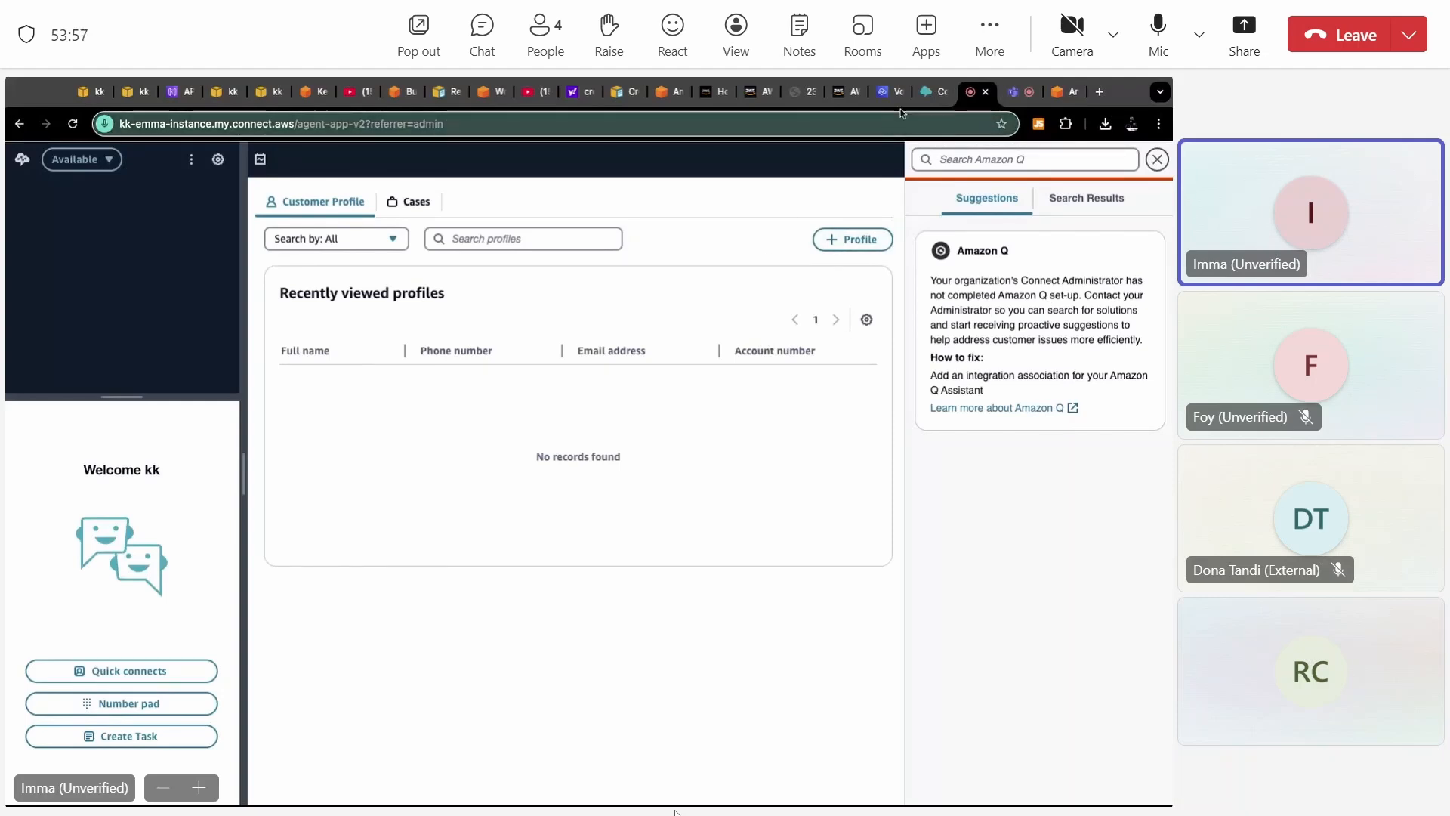
Review the Voice ID sample flow from the Set voice ID block to the authentication prompts, including the Set working queue settings.
{"action": "left_click", "coordinate": [926, 93]}
{"action": "scroll", "coordinate": [765, 402], "scroll_direction": "right", "scroll_amount": 1}
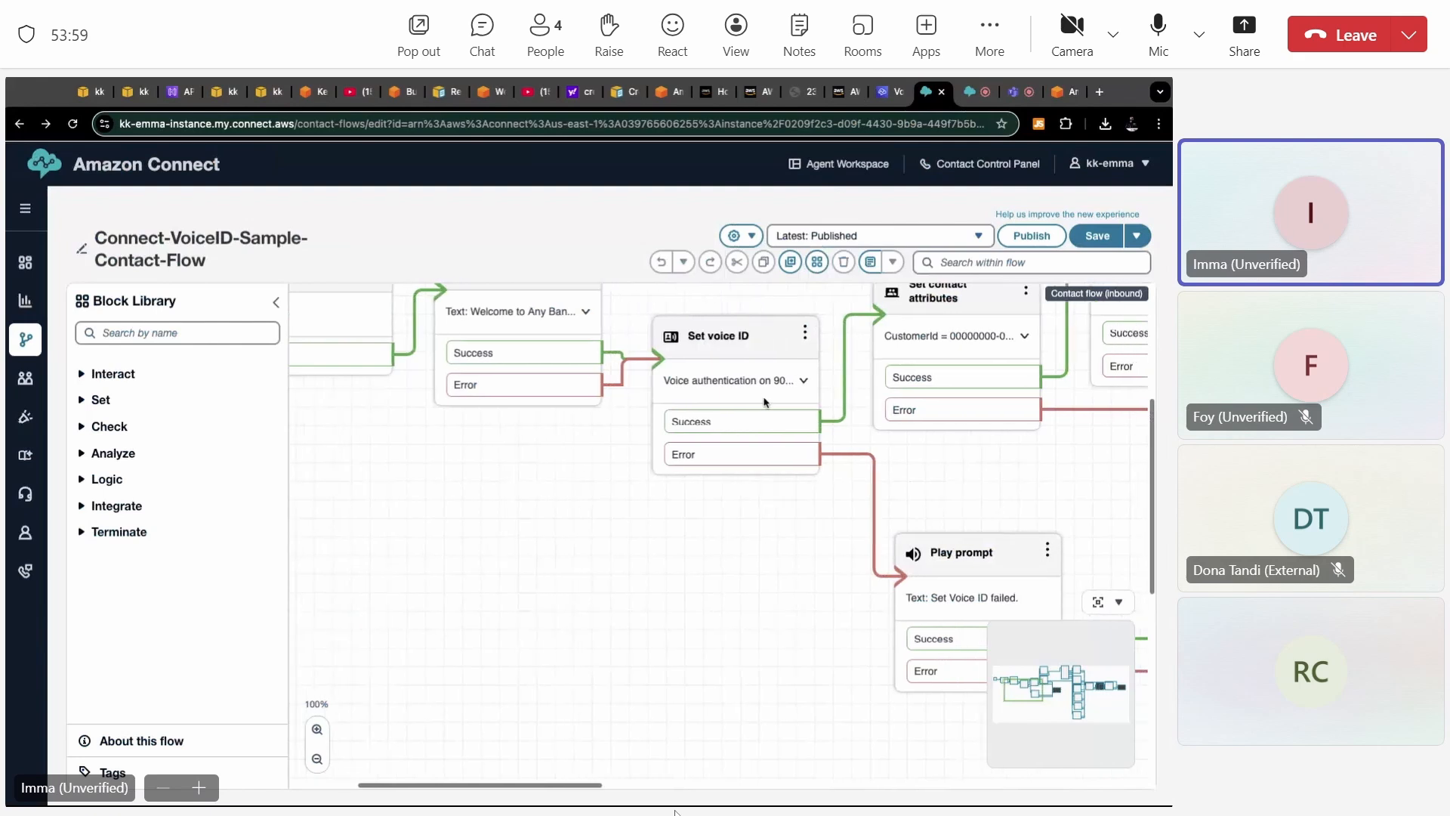
{"action": "scroll", "coordinate": [765, 403], "scroll_direction": "right", "scroll_amount": 10}
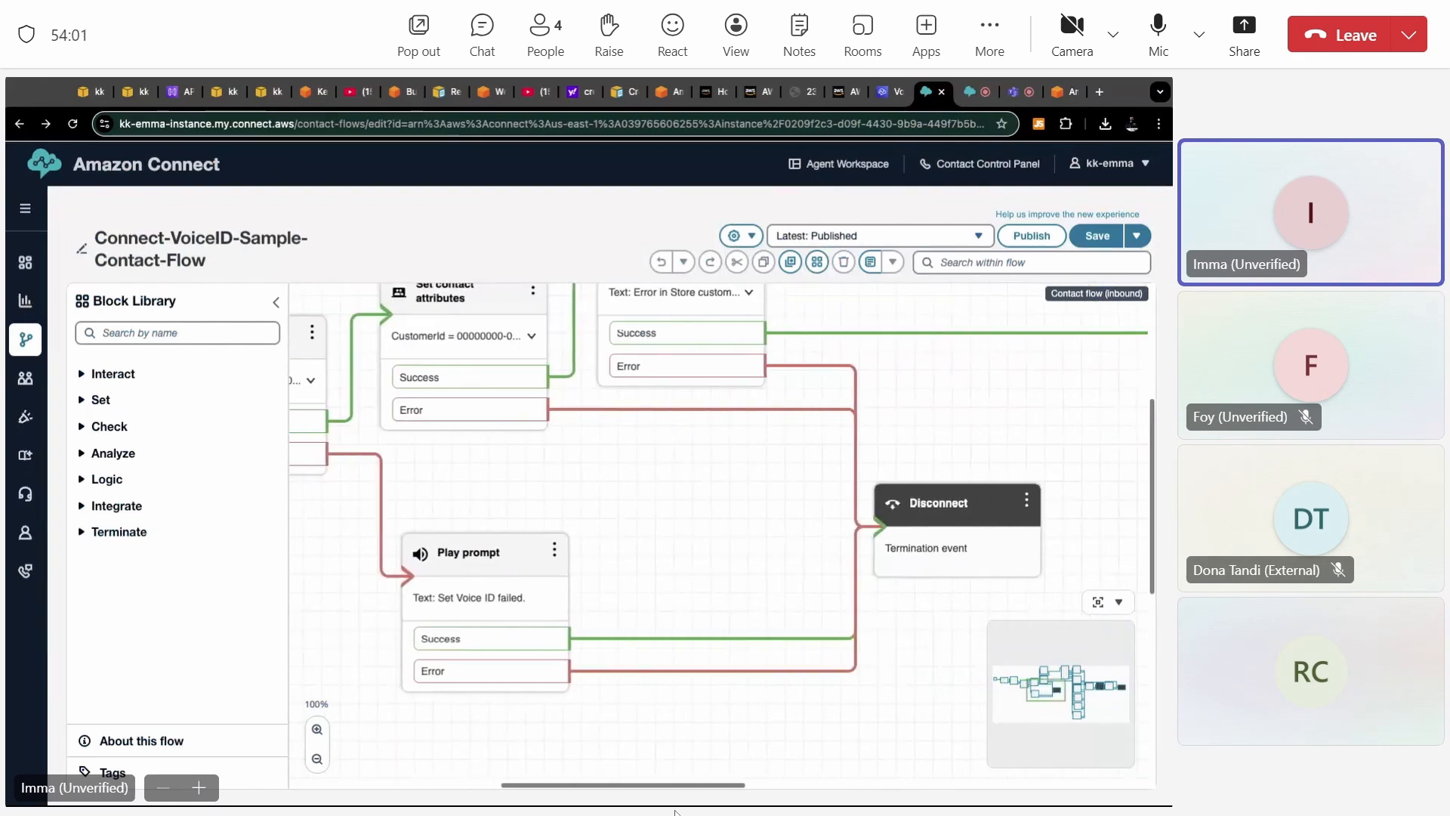
{"action": "scroll", "coordinate": [813, 456], "scroll_direction": "right", "scroll_amount": 10}
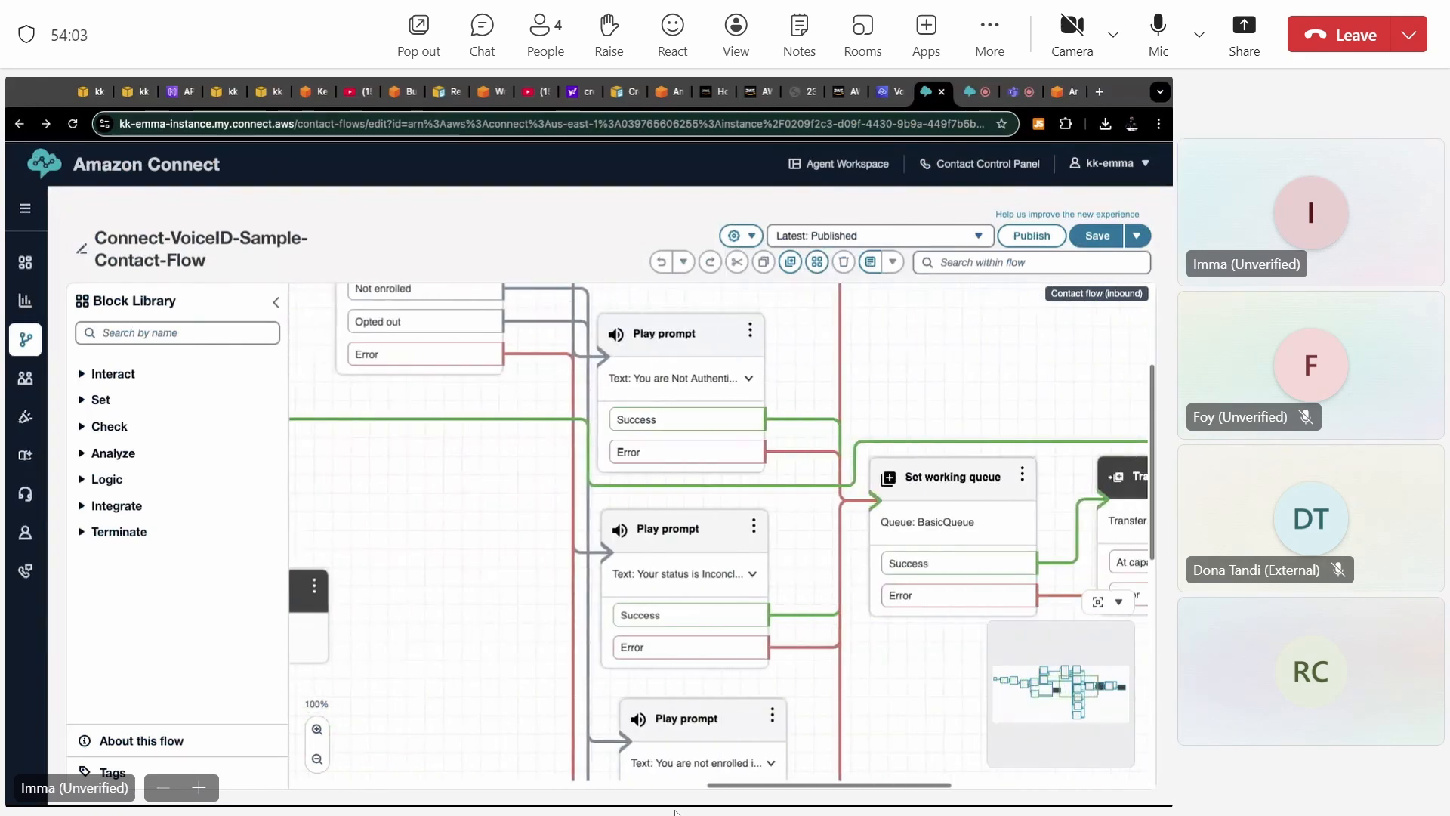
{"action": "left_click", "coordinate": [857, 475]}
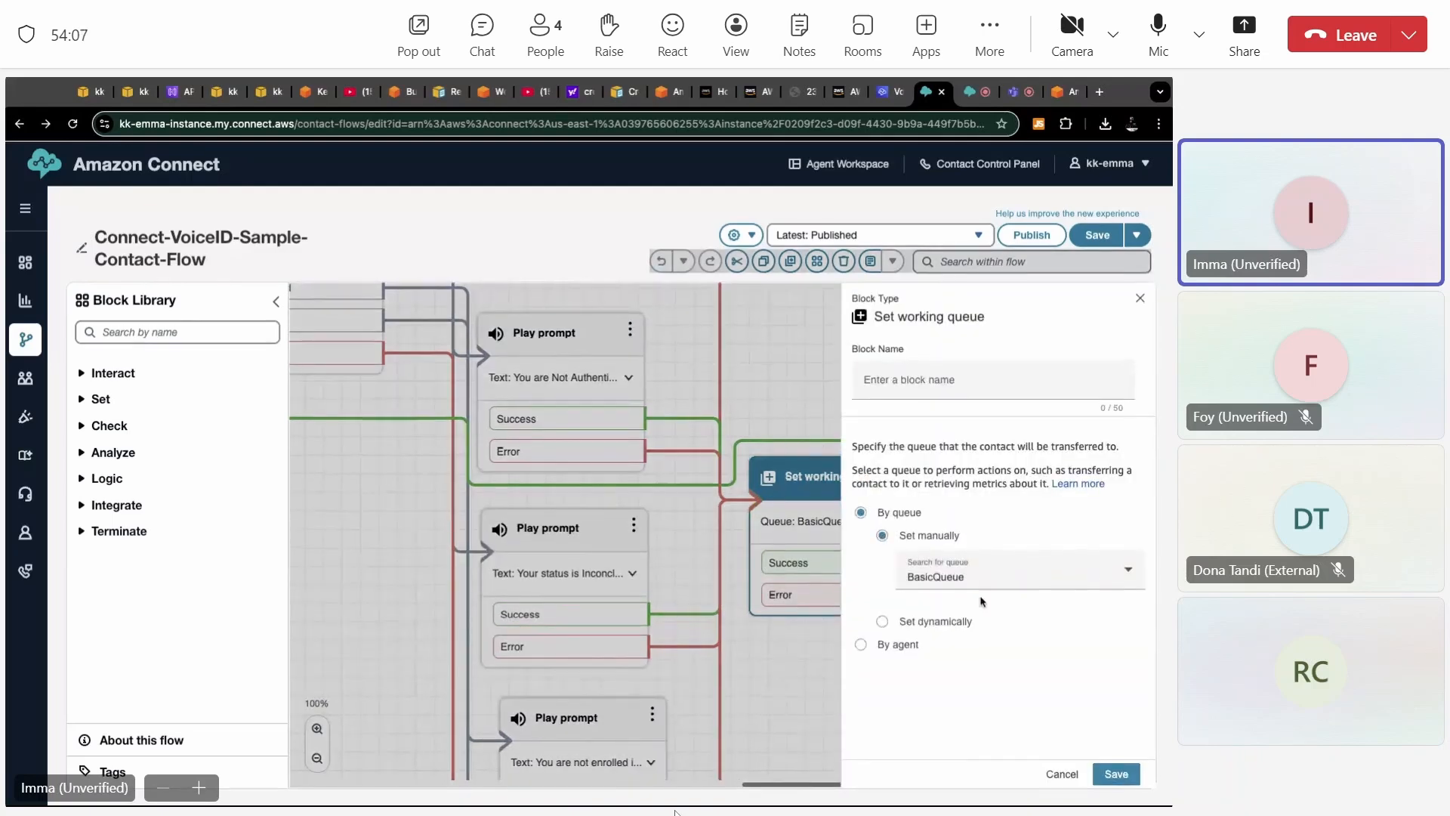
{"action": "left_click", "coordinate": [1062, 776]}
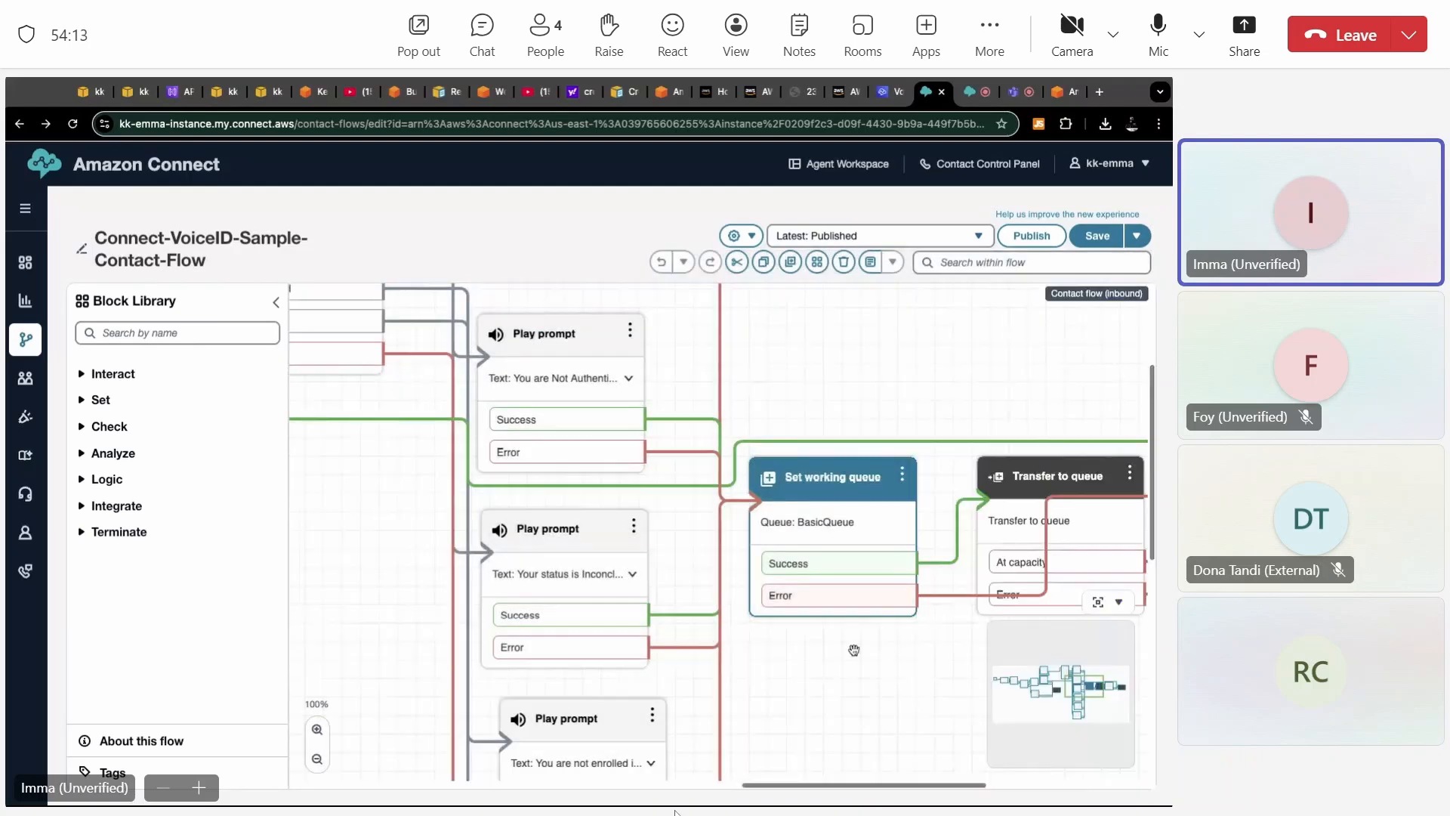
{"action": "scroll", "coordinate": [853, 650], "scroll_direction": "down", "scroll_amount": 5}
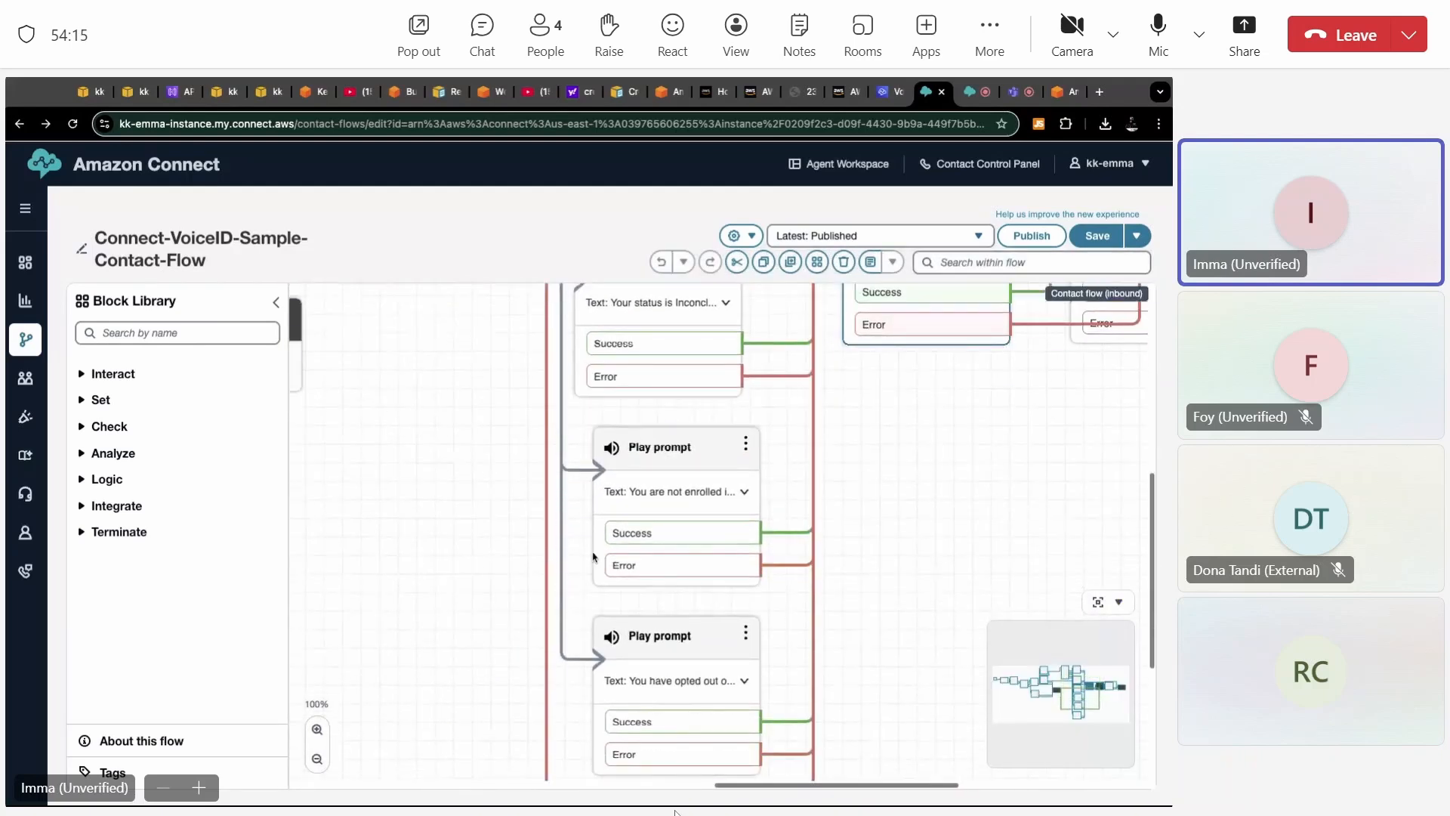
{"action": "scroll", "coordinate": [501, 531], "scroll_direction": "left", "scroll_amount": 9}
{"action": "scroll", "coordinate": [501, 531], "scroll_direction": "up", "scroll_amount": 4}
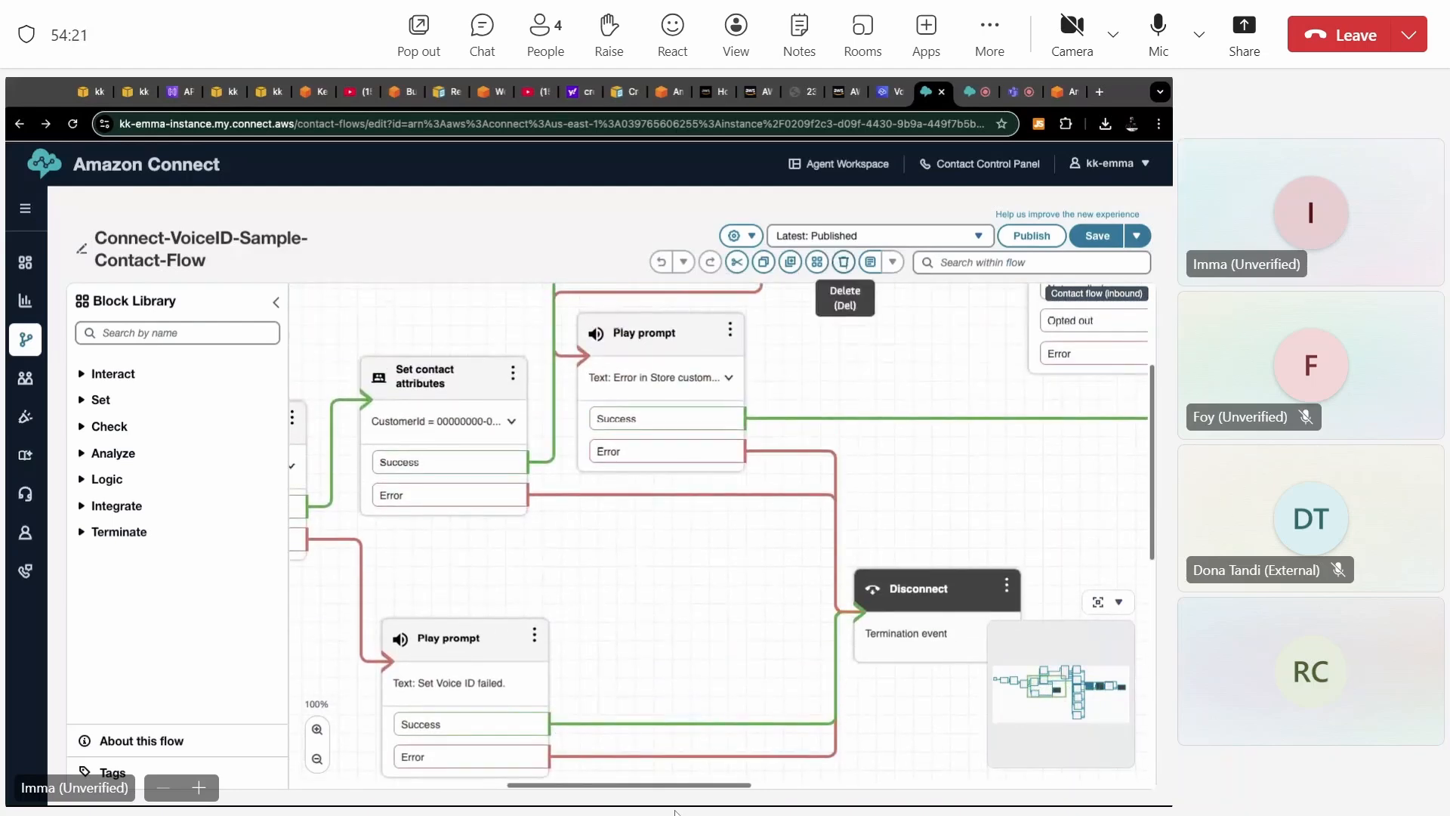
Accept the incoming call in the agent workspace and start enrolling the caller in Voice ID.
{"action": "left_click", "coordinate": [984, 96]}
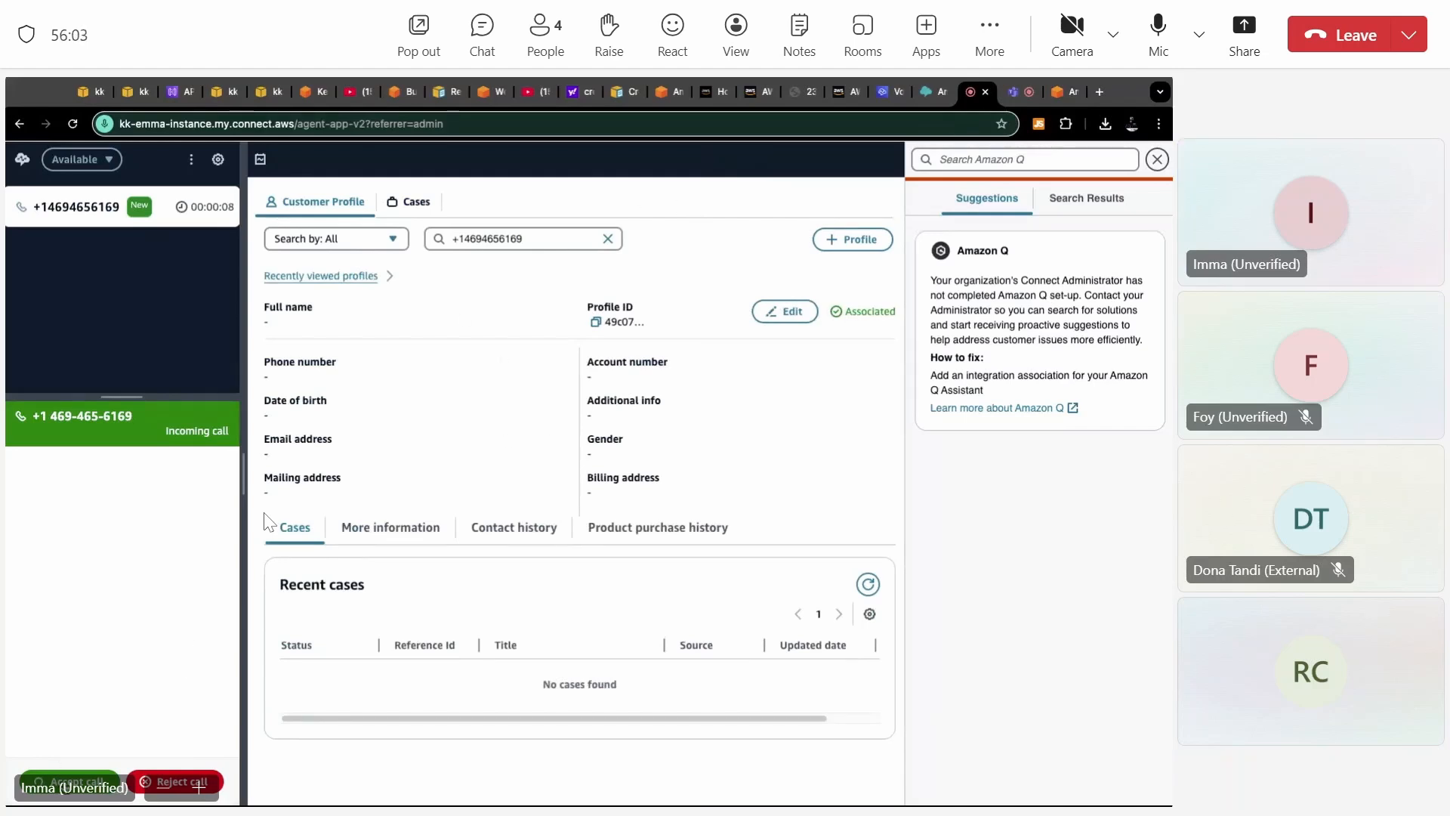
{"action": "left_click", "coordinate": [68, 779]}
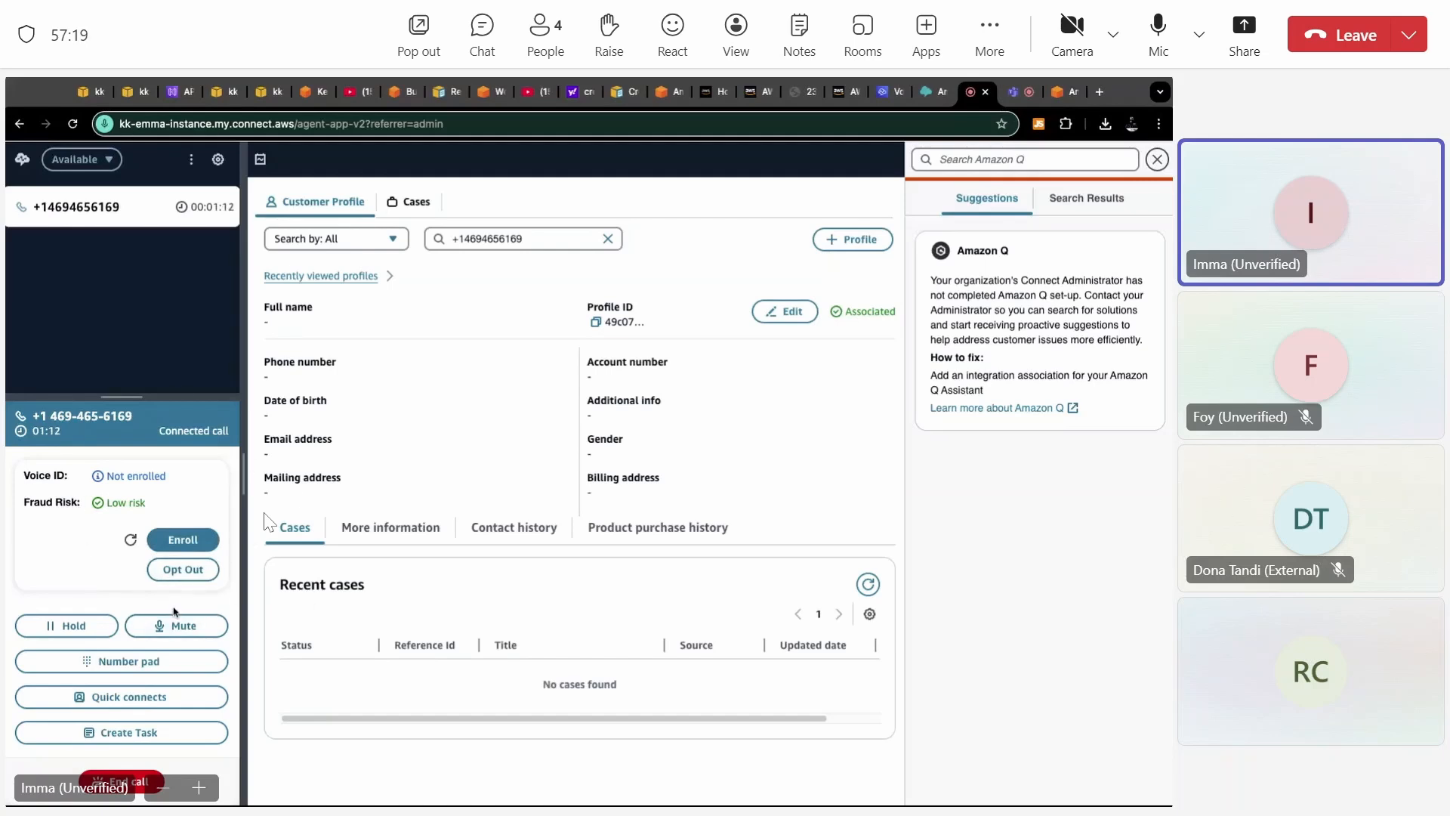
{"action": "left_click", "coordinate": [189, 539]}
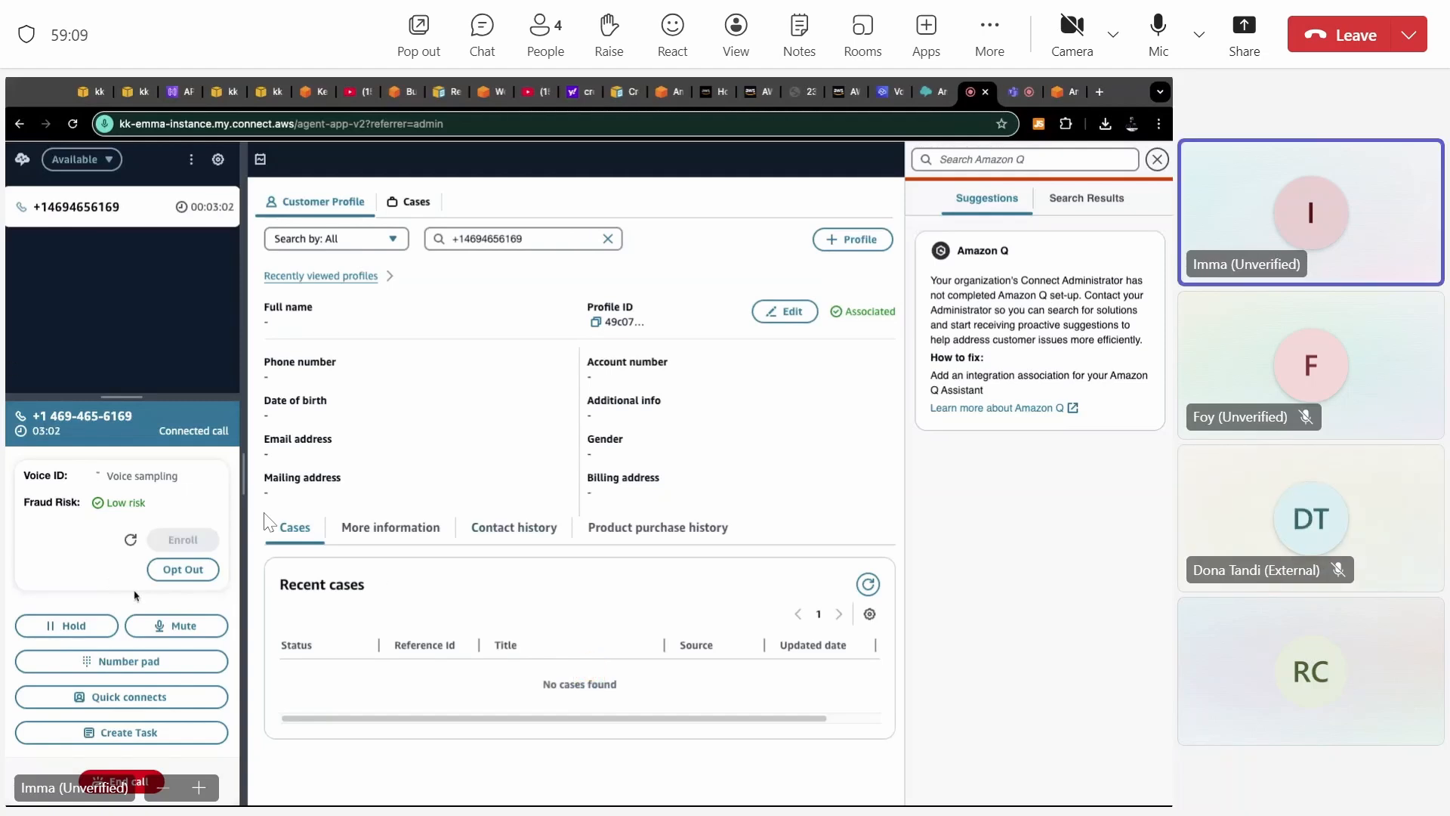
Rerun the caller's Voice ID and fraud risk evaluation and toggle mute on the connected call.
{"action": "left_click", "coordinate": [131, 541]}
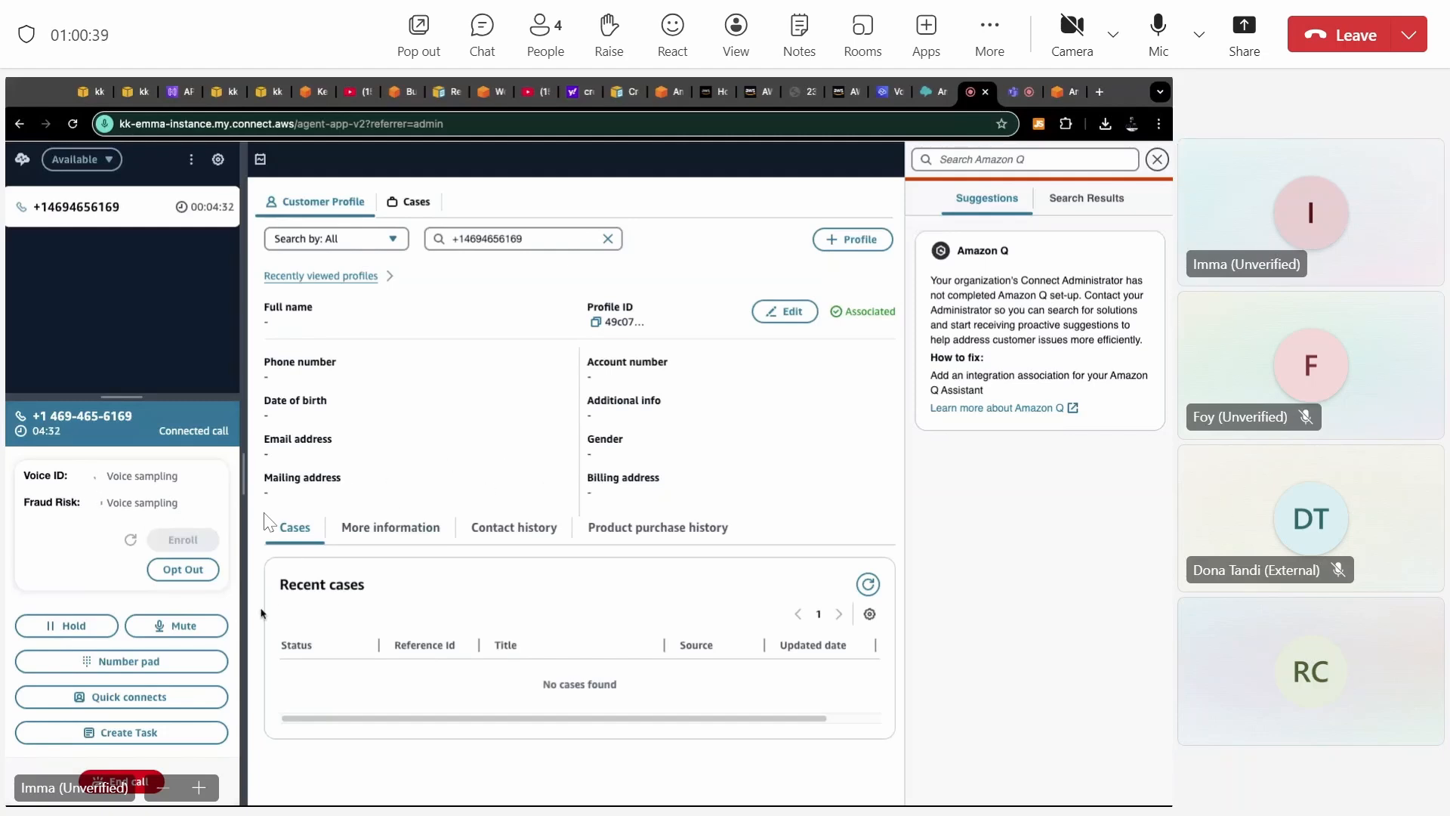
{"action": "left_click", "coordinate": [171, 628]}
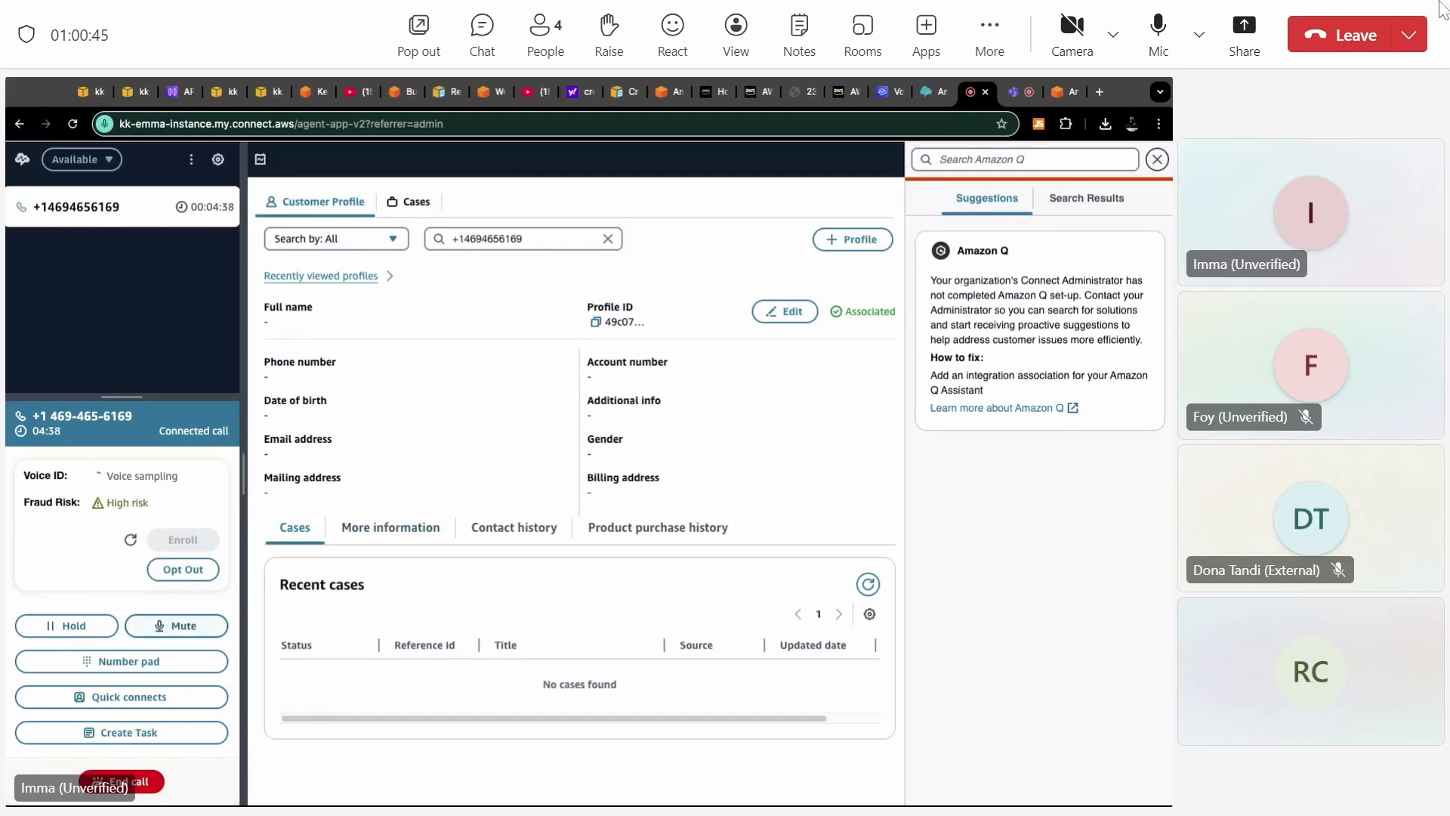
Switch to the Microsoft Teams participant list and mute the participant who is sharing the screen.
{"action": "left_click", "coordinate": [548, 36]}
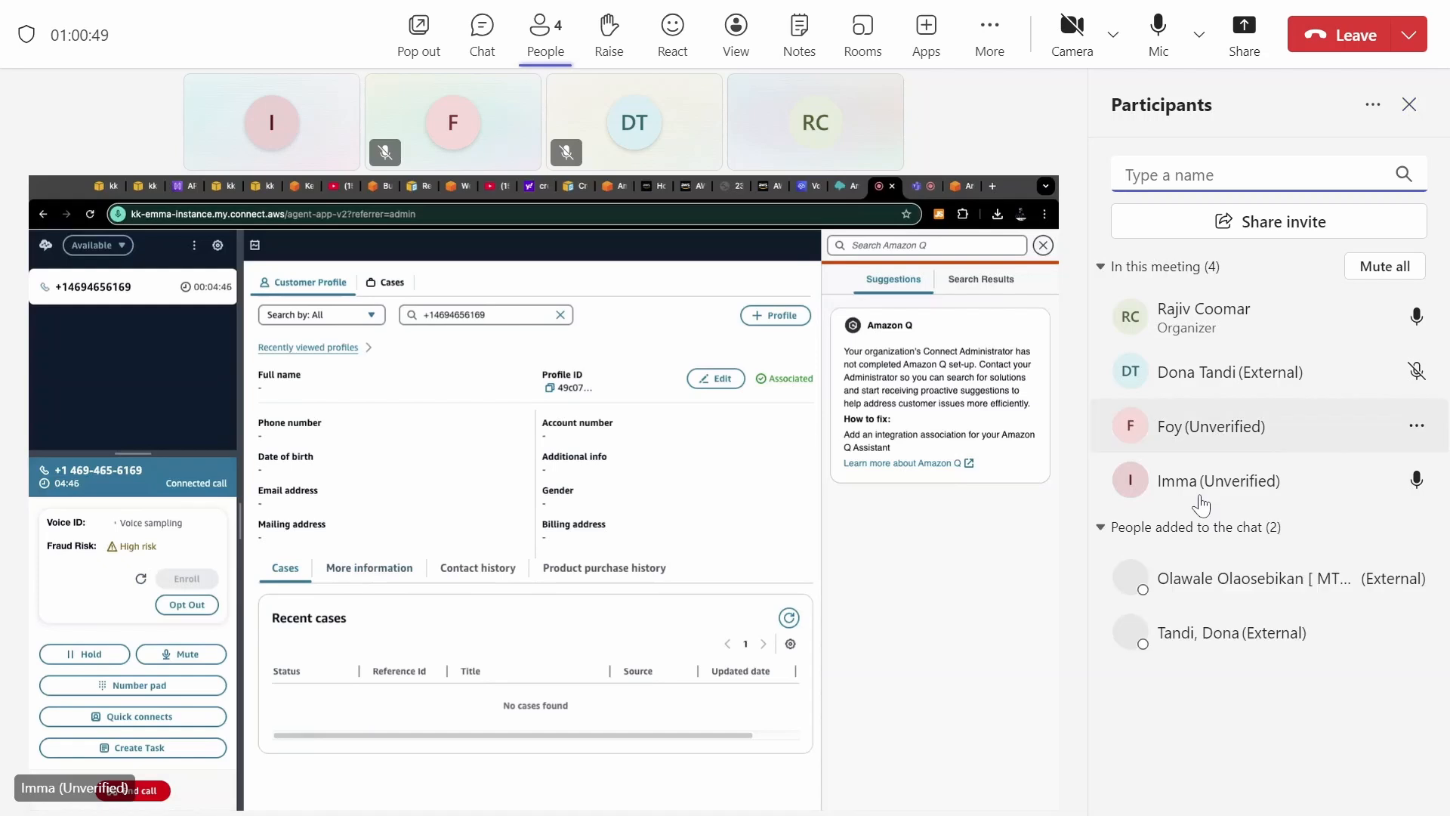
{"action": "right_click", "coordinate": [1200, 489]}
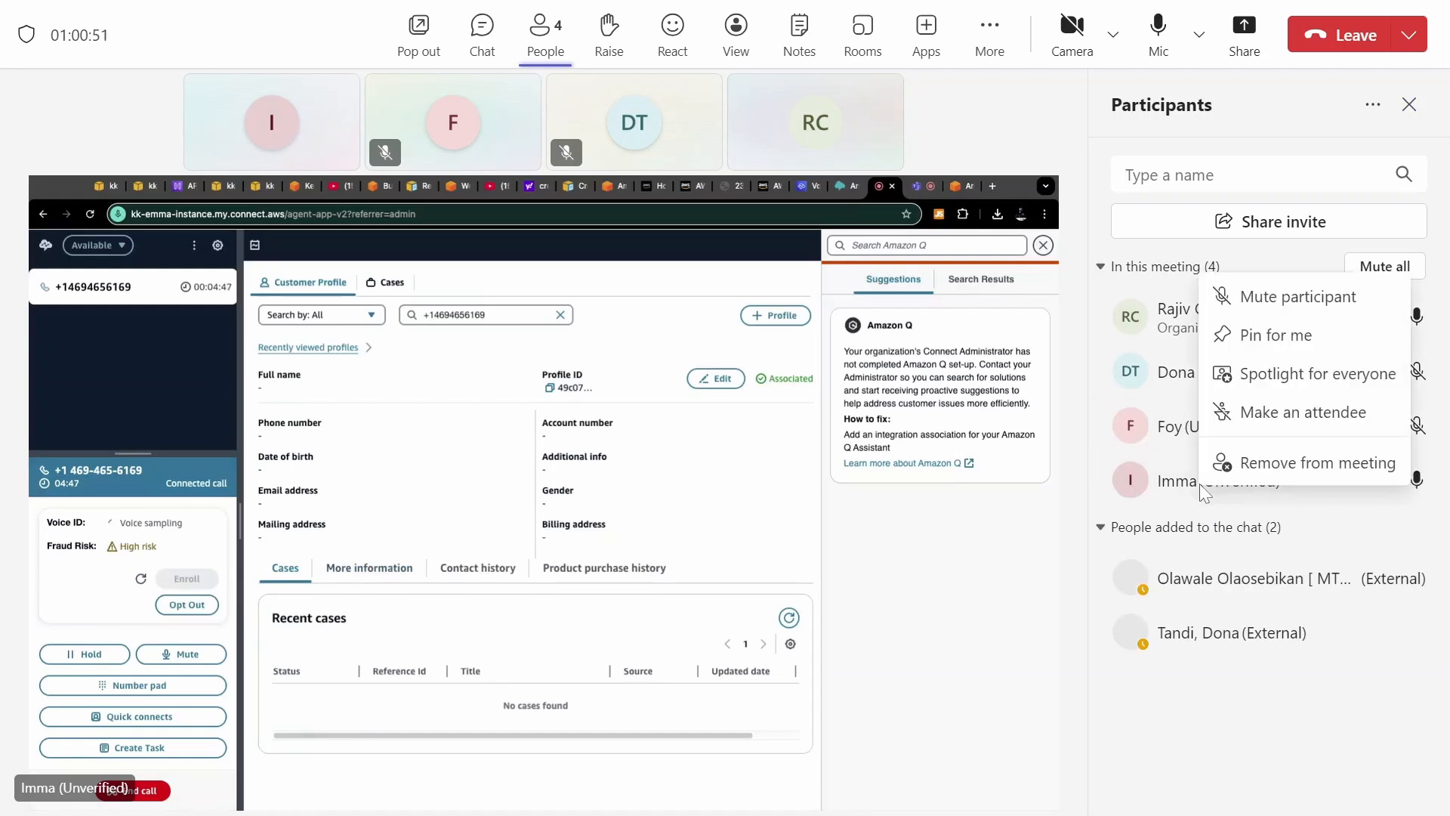
{"action": "left_click", "coordinate": [1265, 316]}
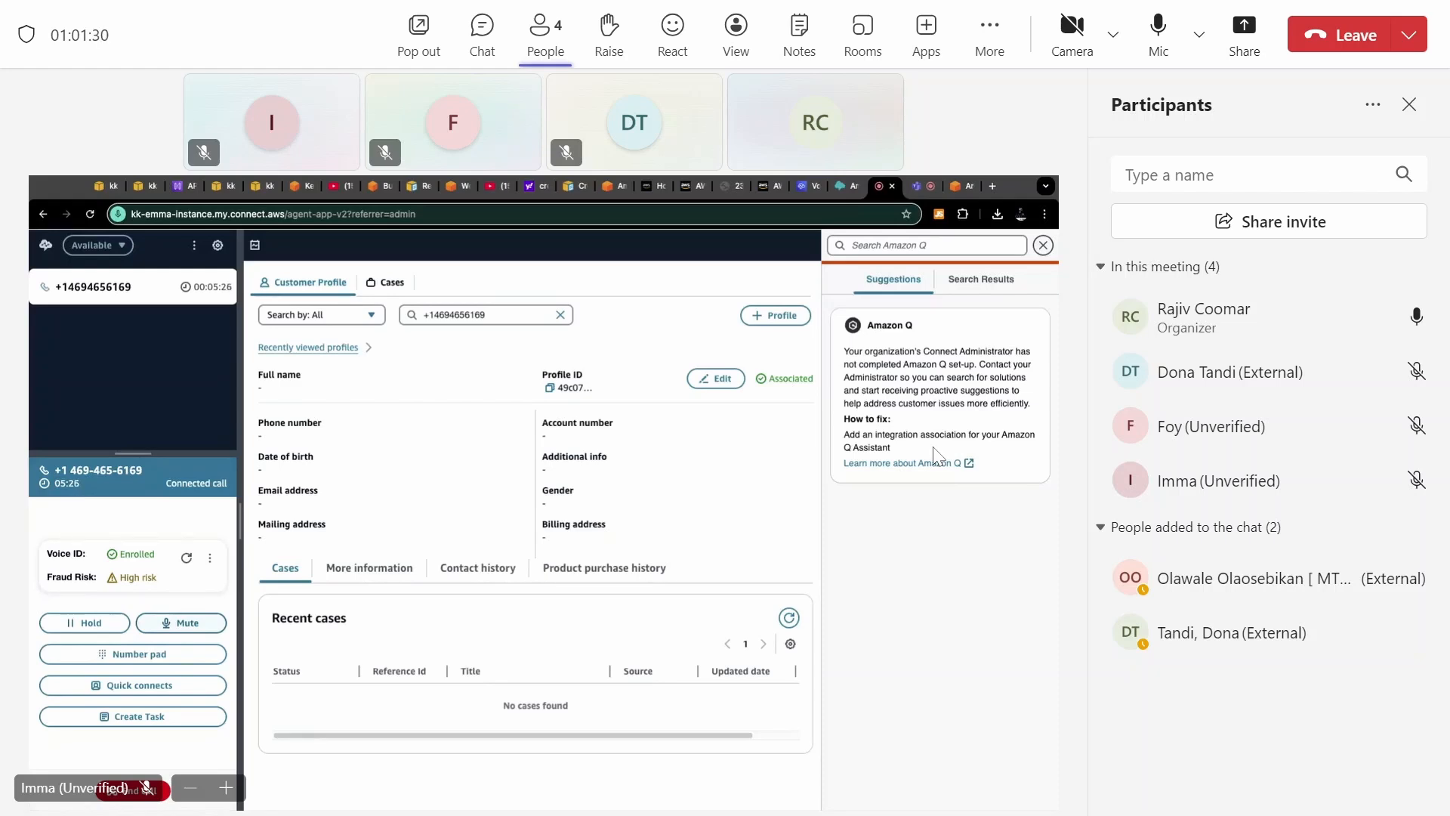
{"action": "right_click", "coordinate": [1298, 479]}
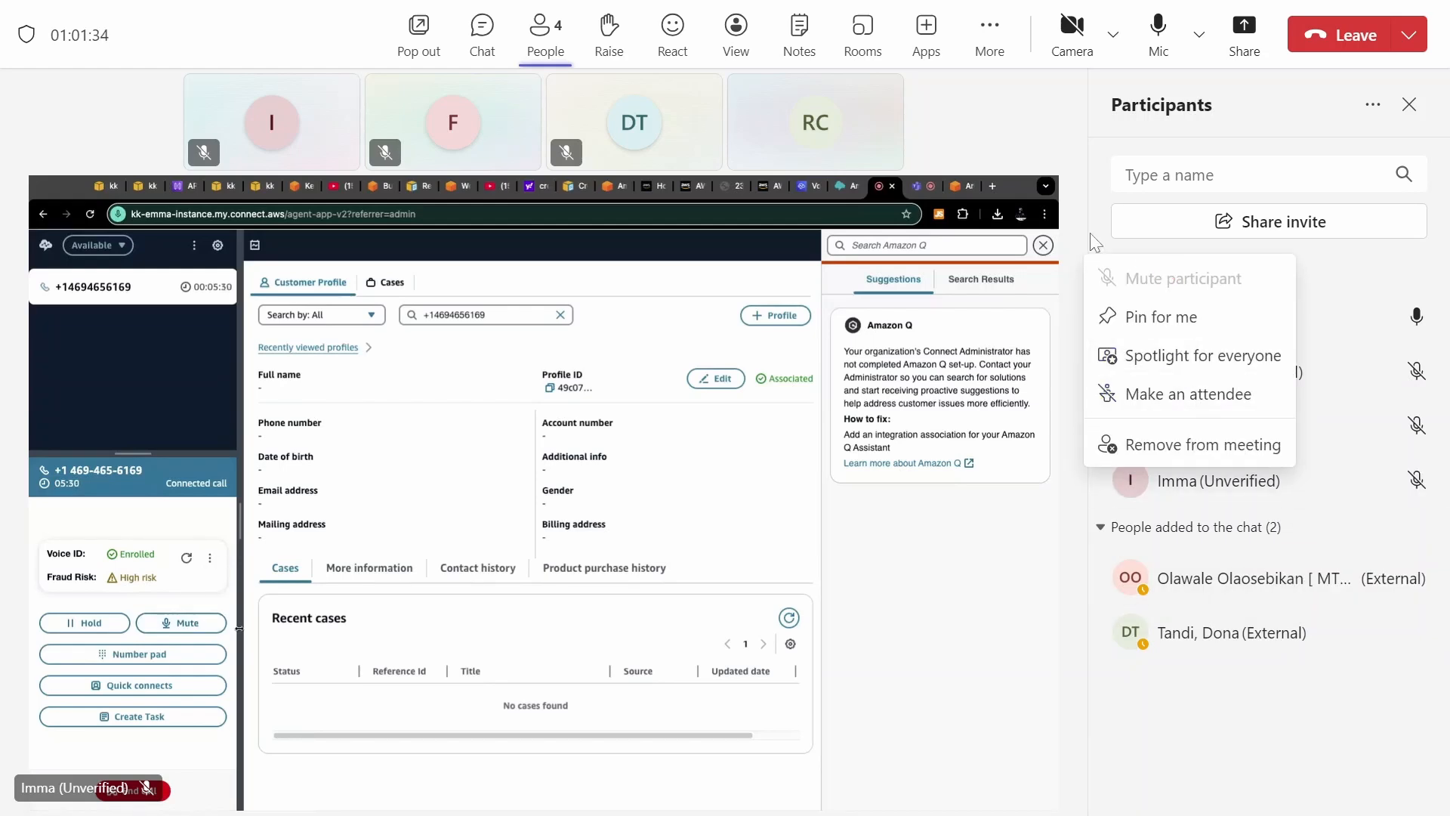
{"action": "left_click", "coordinate": [1012, 130]}
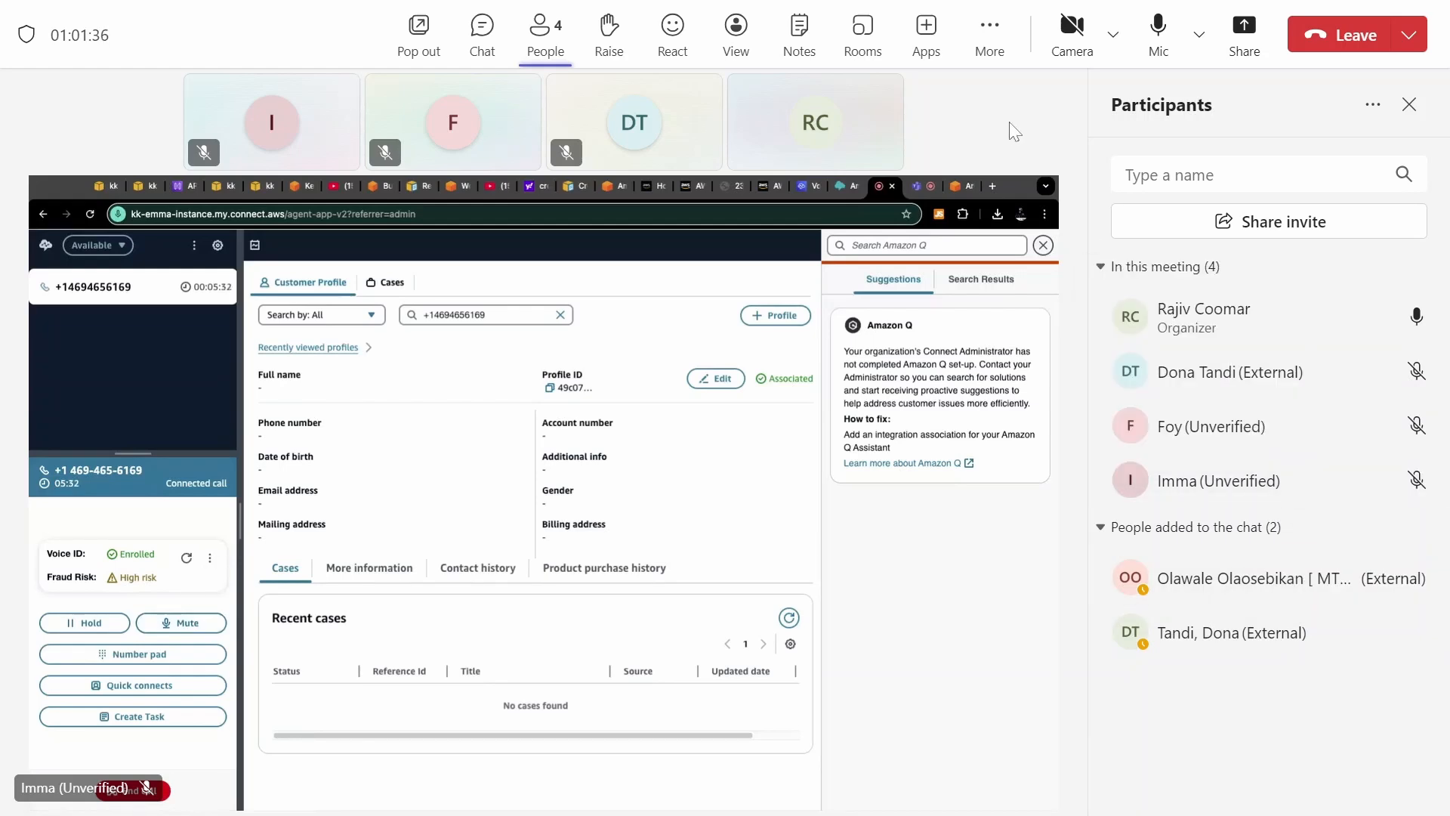